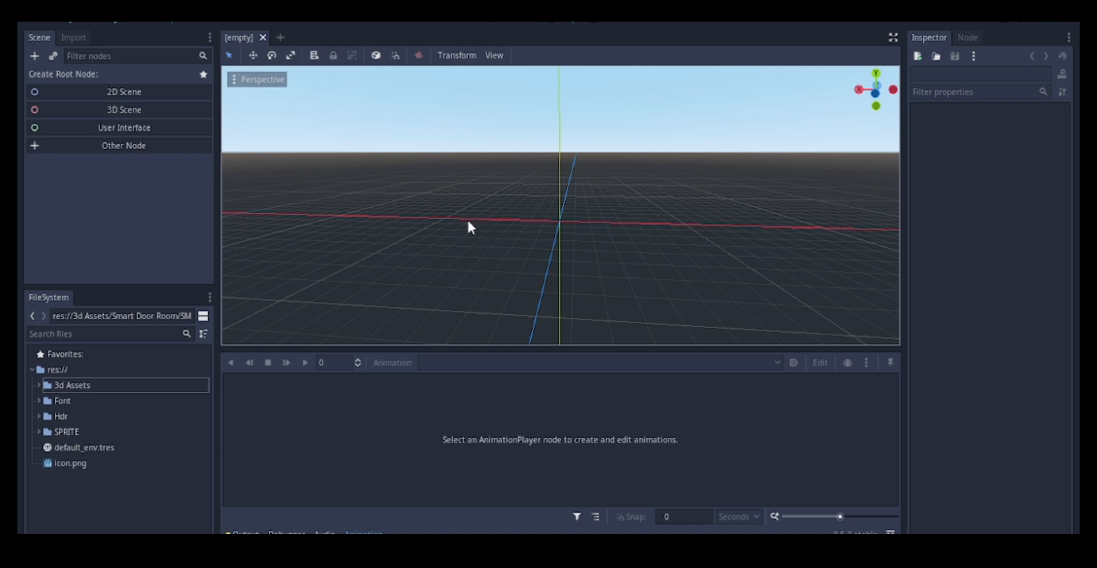
Create a new inherited scene from CLOSED ROOM 1.glb in the 3d Assets Closed Room folder
middle_drag(578, 195, 593, 223)
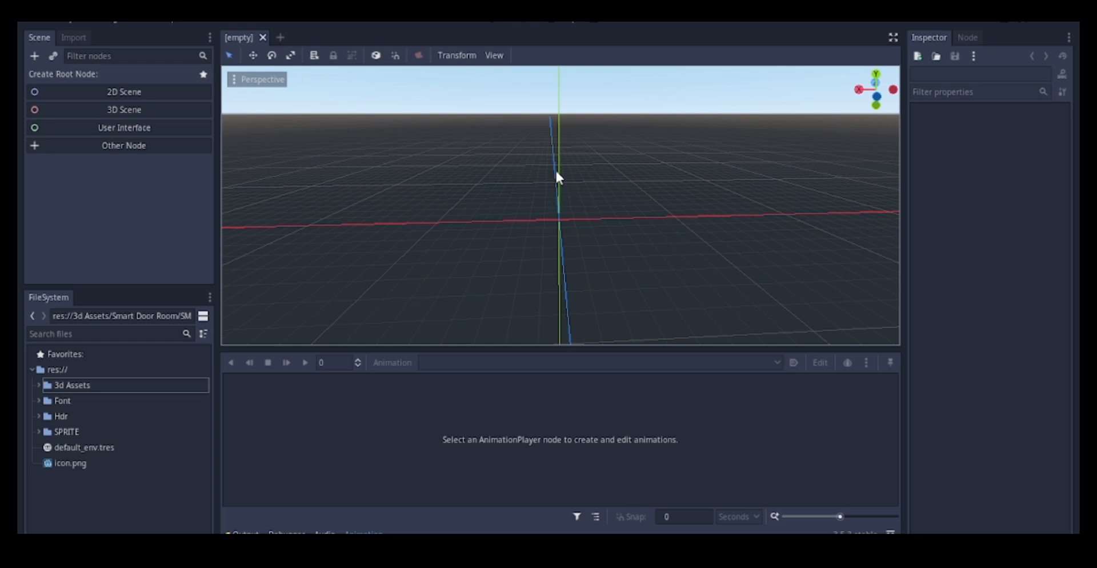
shift+middle_drag(556, 169, 556, 194)
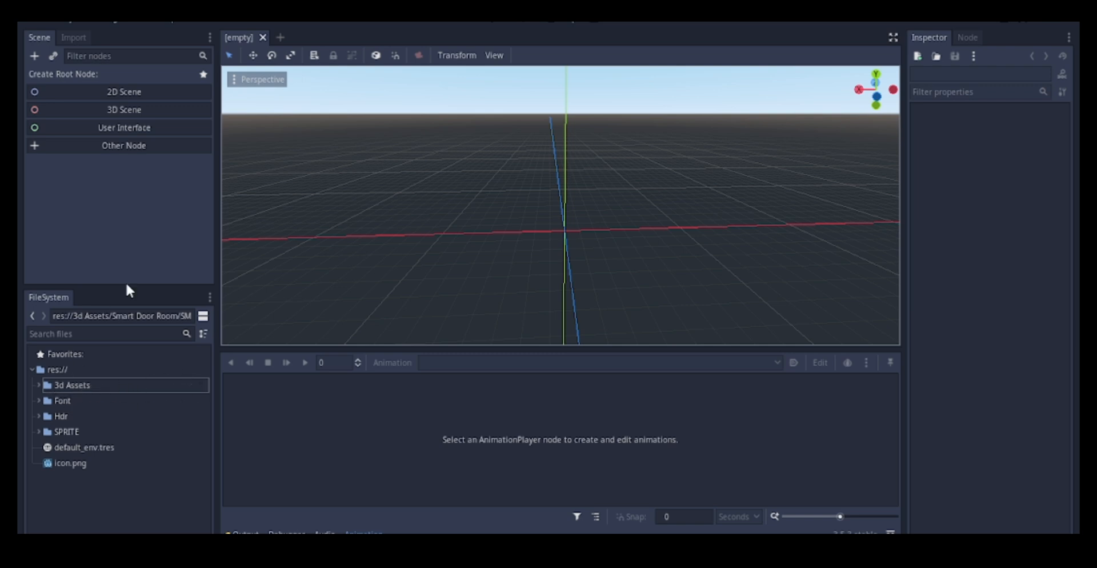
click(38, 385)
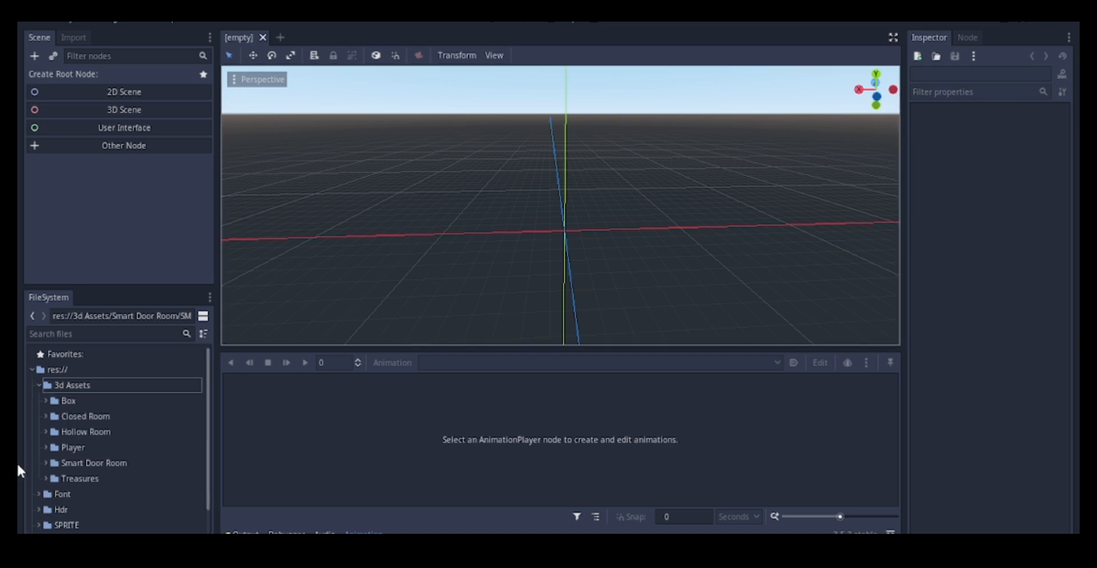
scroll(64, 440, down, 1)
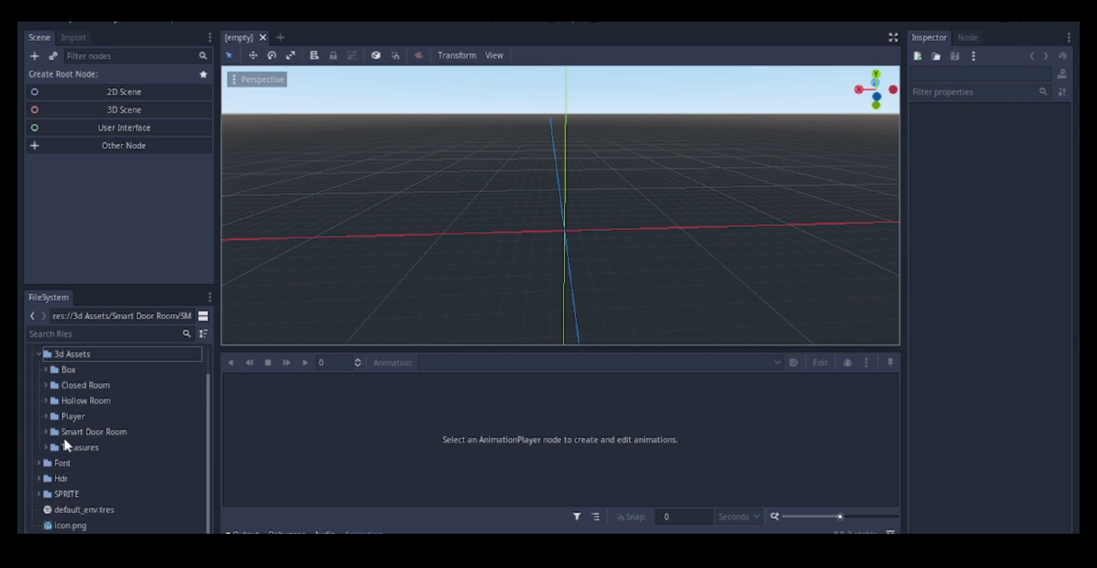
click(46, 385)
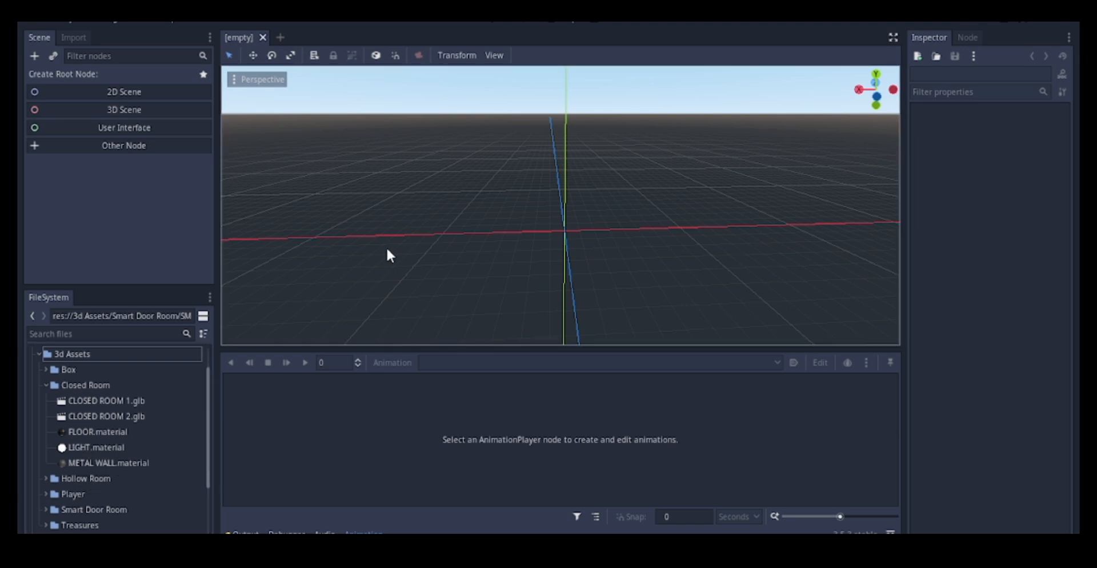
double_click(86, 400)
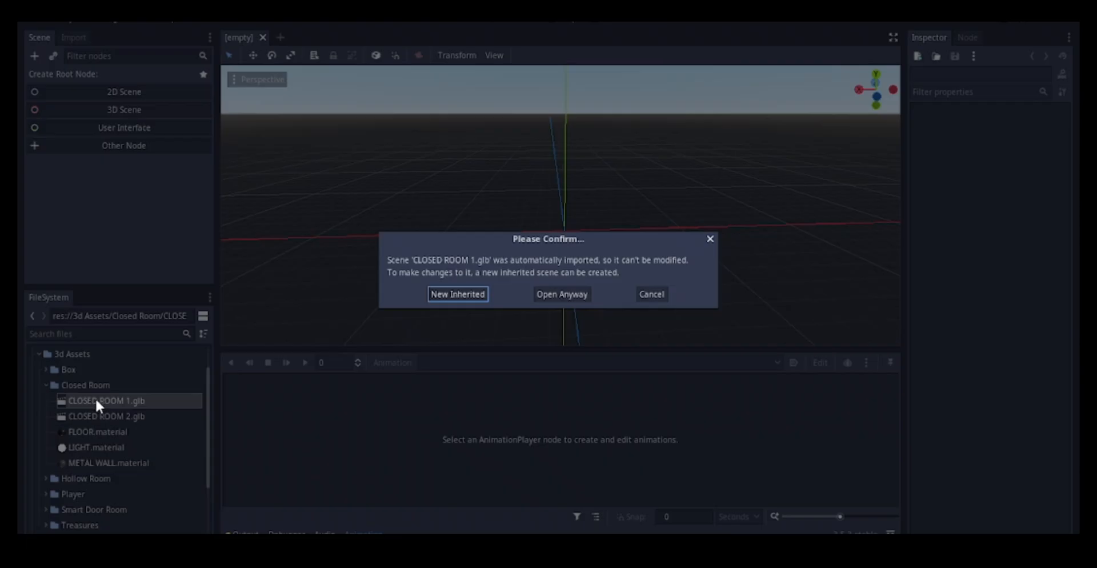
click(472, 292)
Examine the closed room model from its open front, its side and inside the corridor
scroll(549, 234, down, 5)
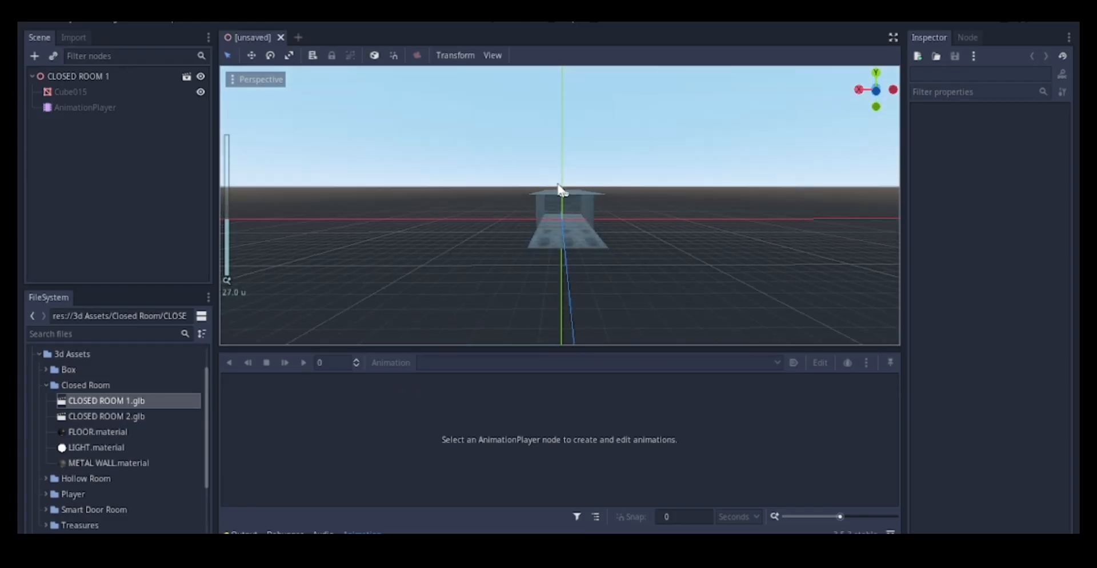
scroll(560, 190, up, 15)
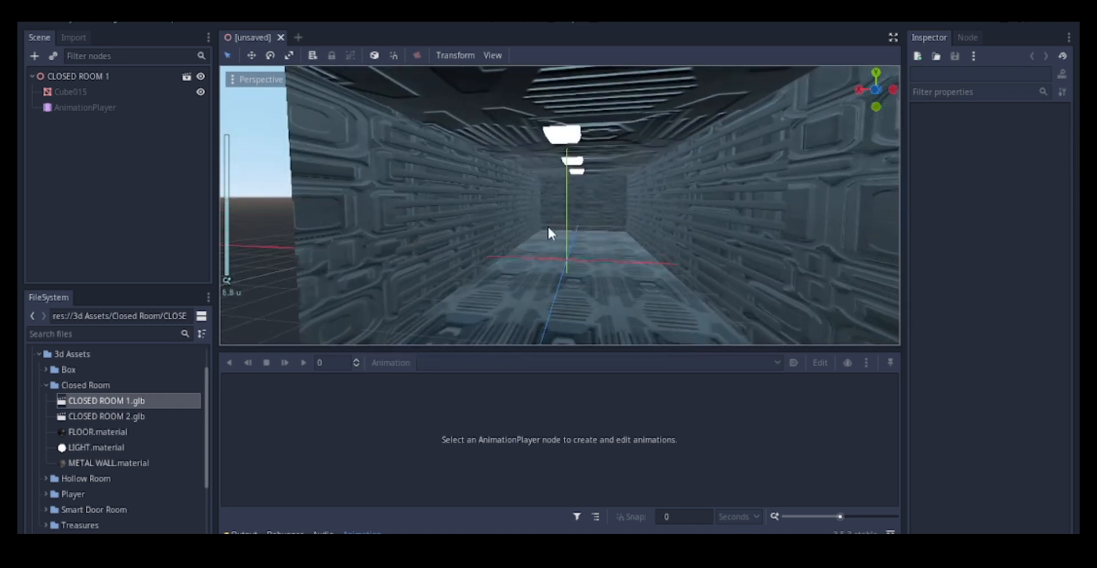
middle_drag(548, 232, 930, 189)
scroll(632, 201, down, 12)
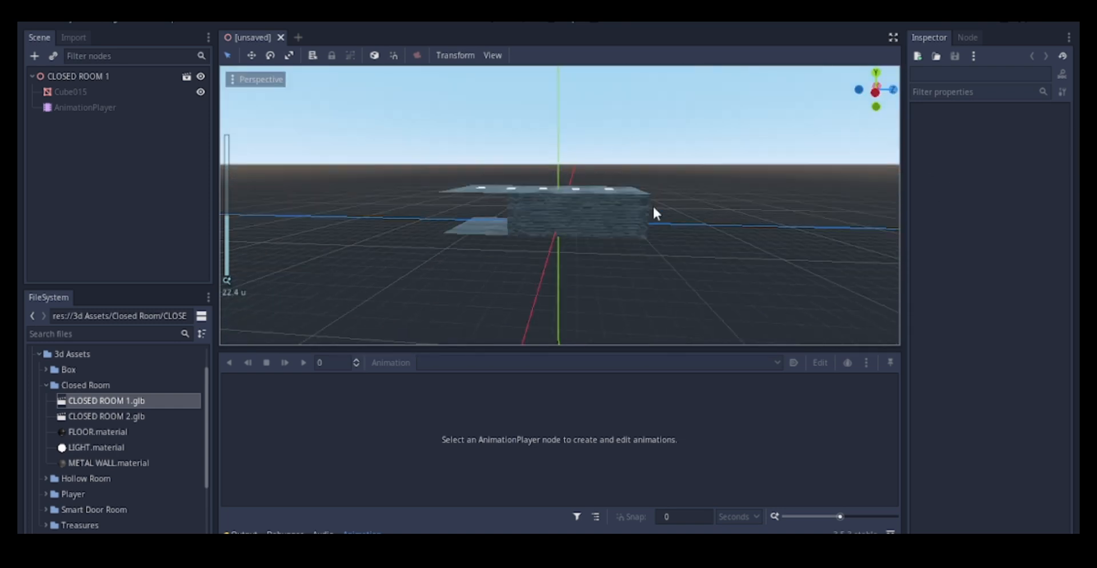
middle_drag(464, 224, 513, 197)
scroll(559, 316, up, 4)
scroll(597, 268, up, 2)
scroll(571, 215, up, 2)
scroll(515, 198, up, 4)
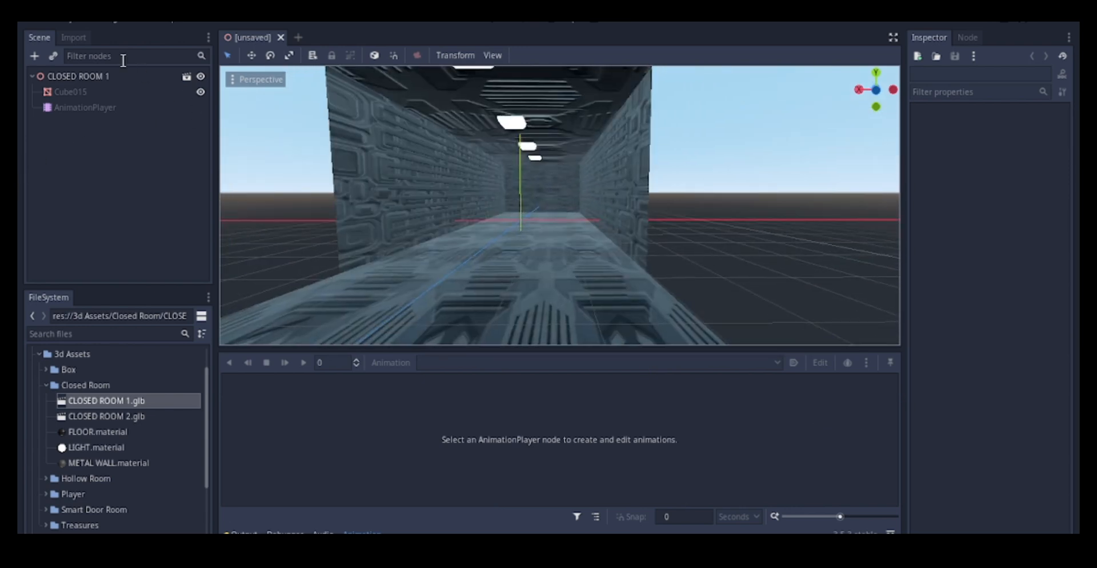
Select the CLOSED ROOM 1 root node and open its original imported scene directly instead of inheriting from it
double_click(77, 76)
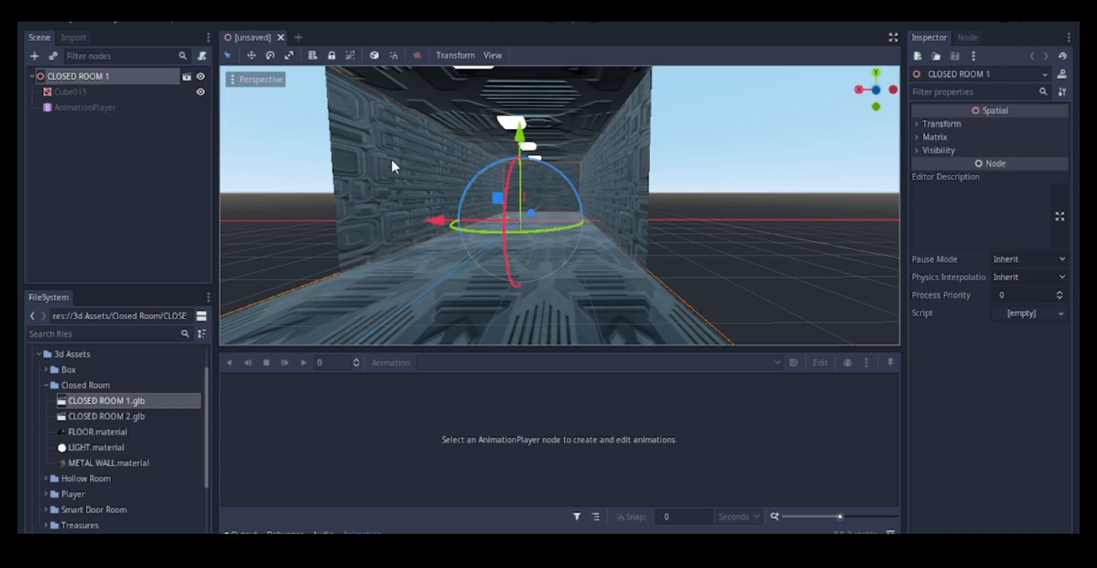
scroll(420, 174, up, 5)
middle_drag(530, 163, 559, 174)
scroll(559, 175, down, 8)
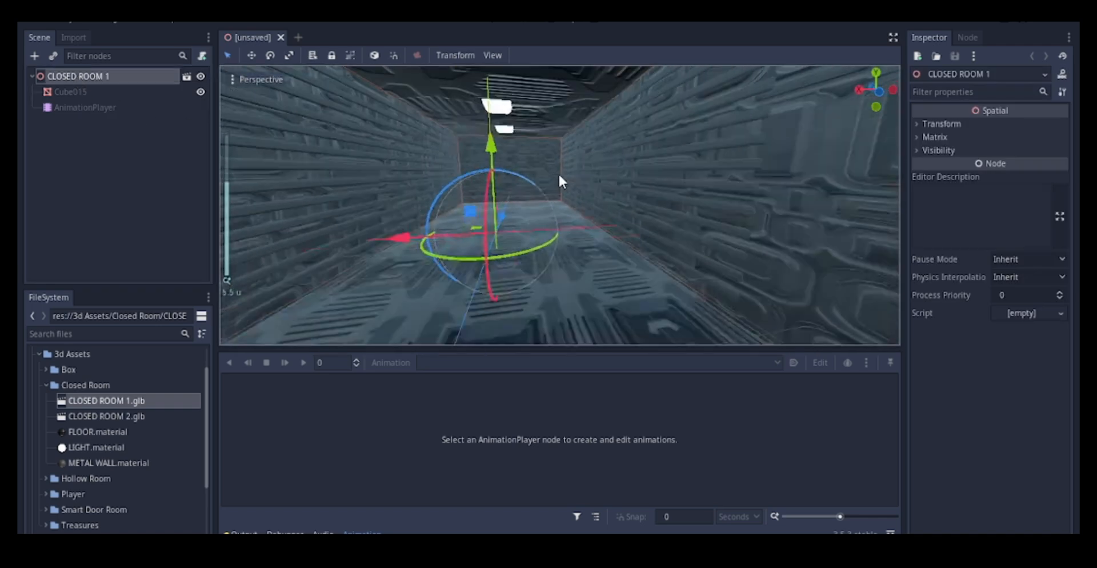
scroll(547, 179, up, 12)
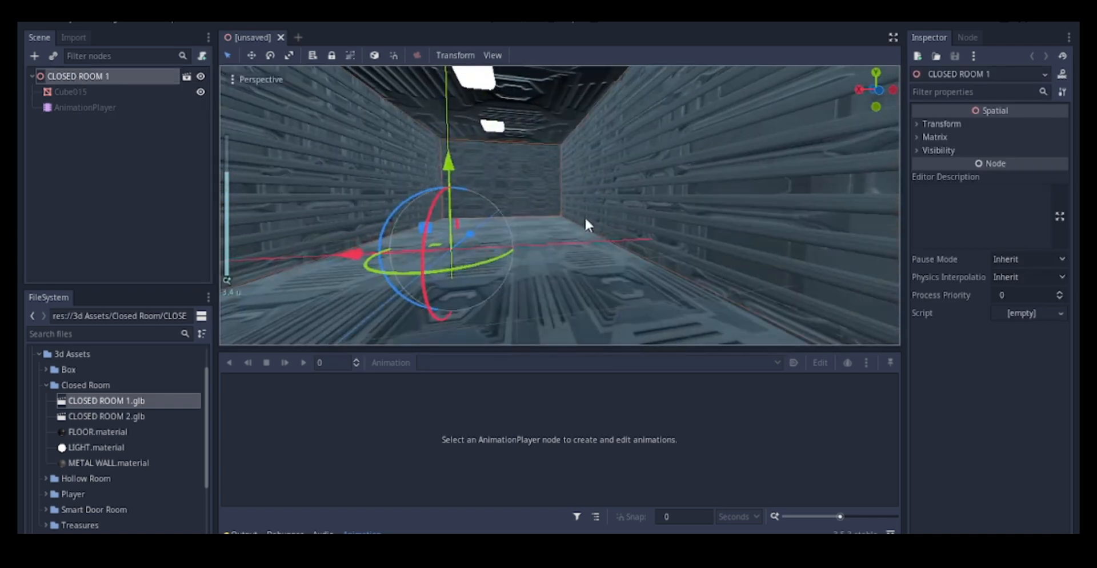
scroll(529, 201, down, 8)
middle_drag(529, 201, 510, 235)
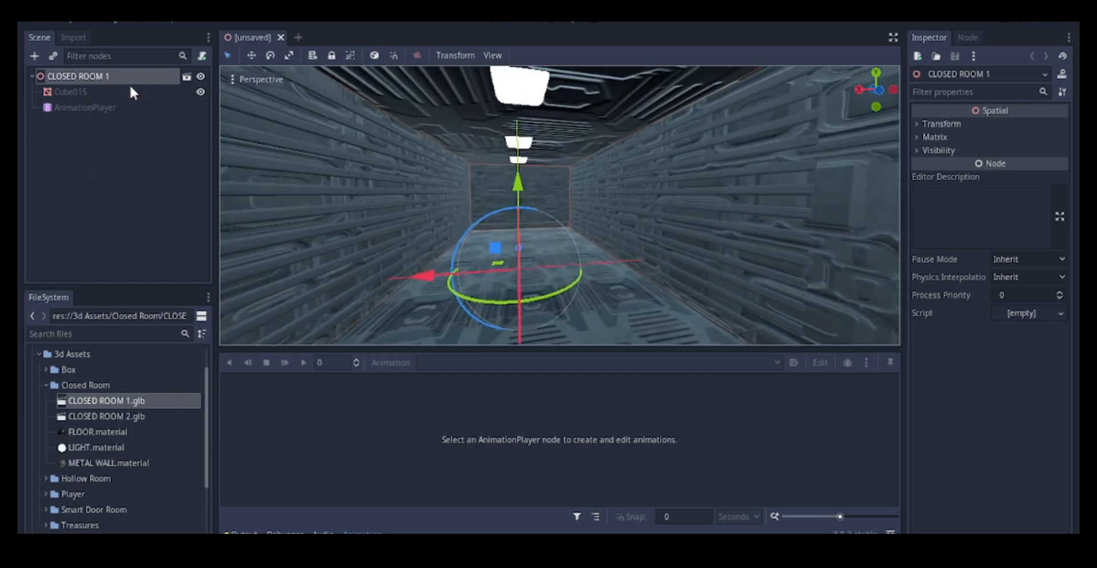
click(187, 78)
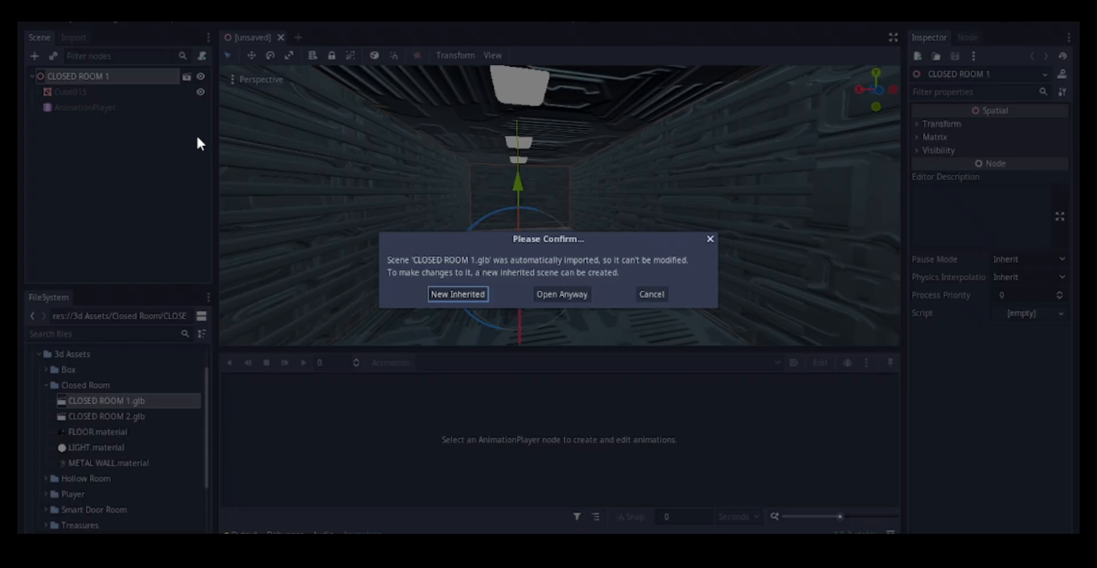
click(563, 293)
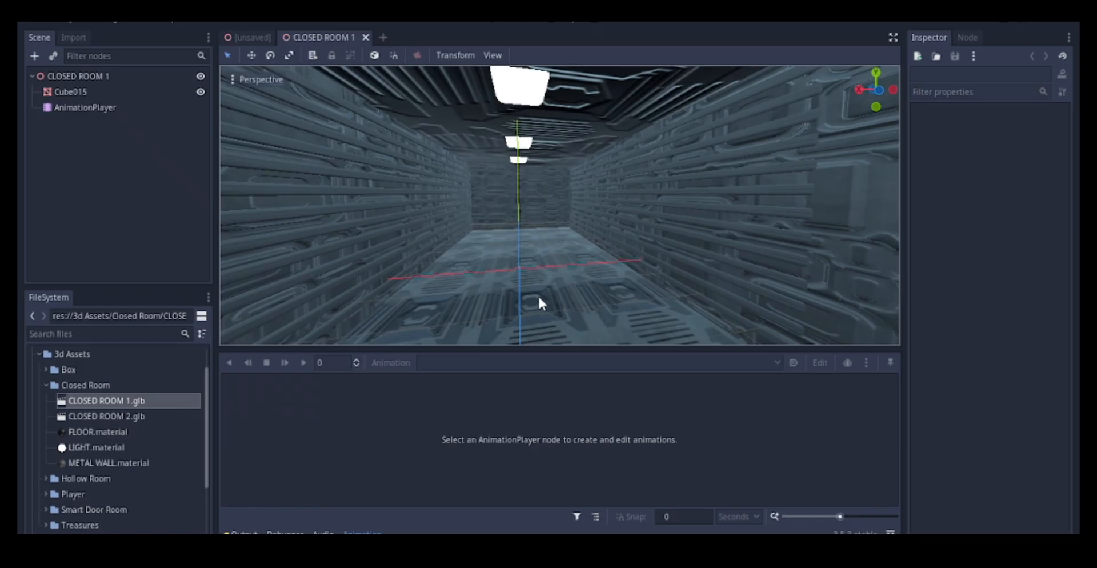
Select the Cube015 mesh and expand its mesh resource to show the materials of Surface 1, Surface 2 and Surface 3
click(86, 93)
scroll(525, 196, down, 5)
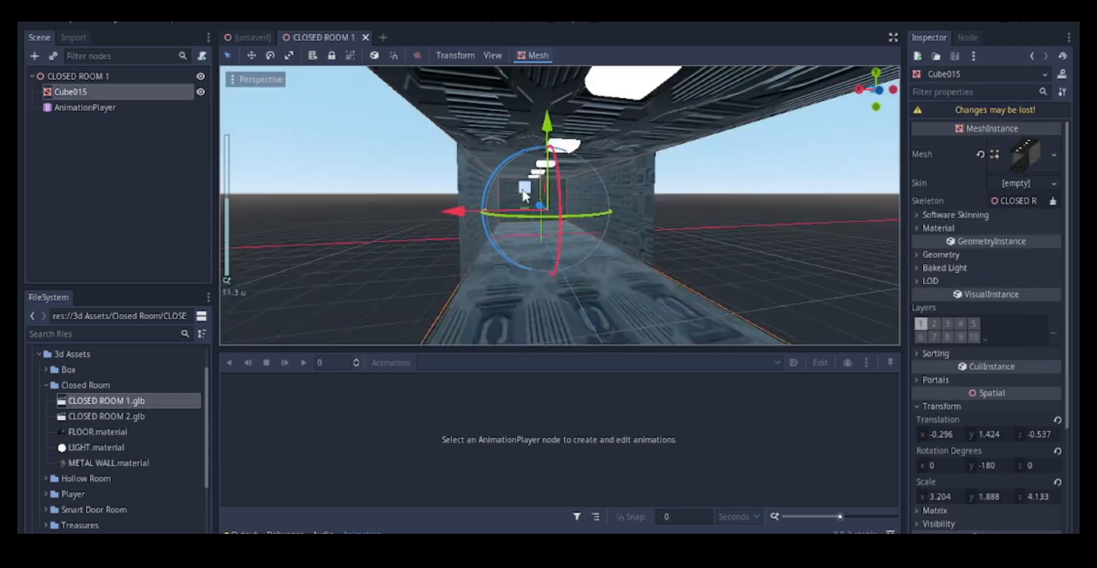
middle_drag(524, 197, 489, 151)
scroll(542, 210, up, 6)
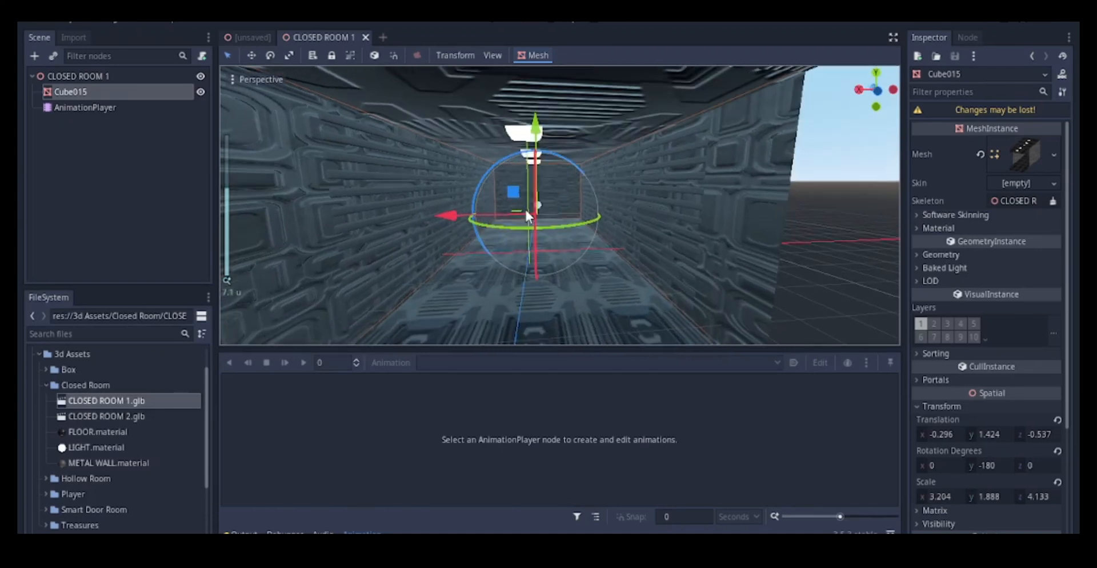
click(1022, 143)
scroll(933, 294, down, 3)
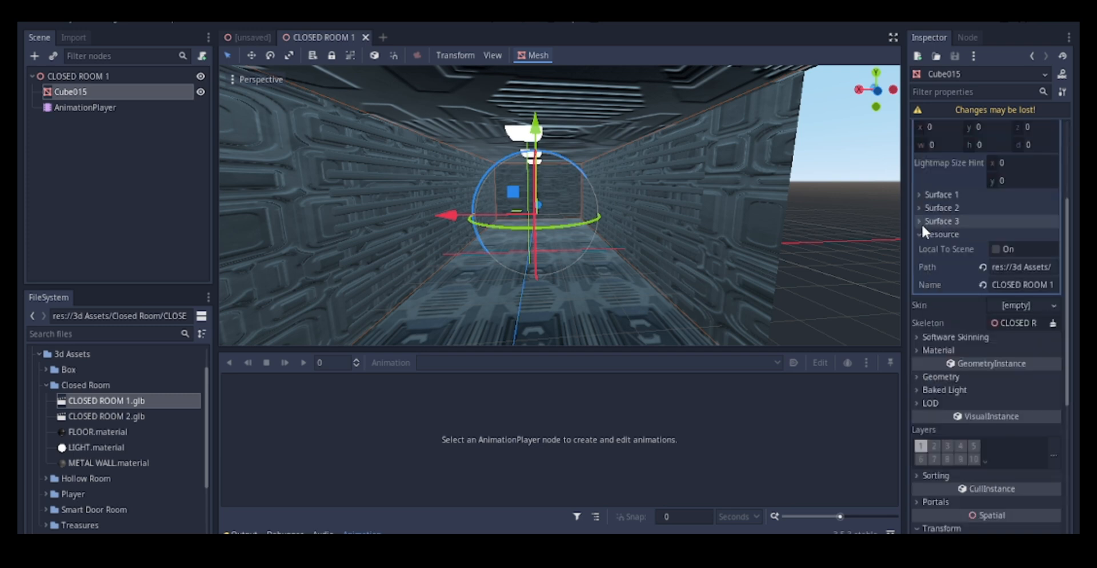
click(921, 194)
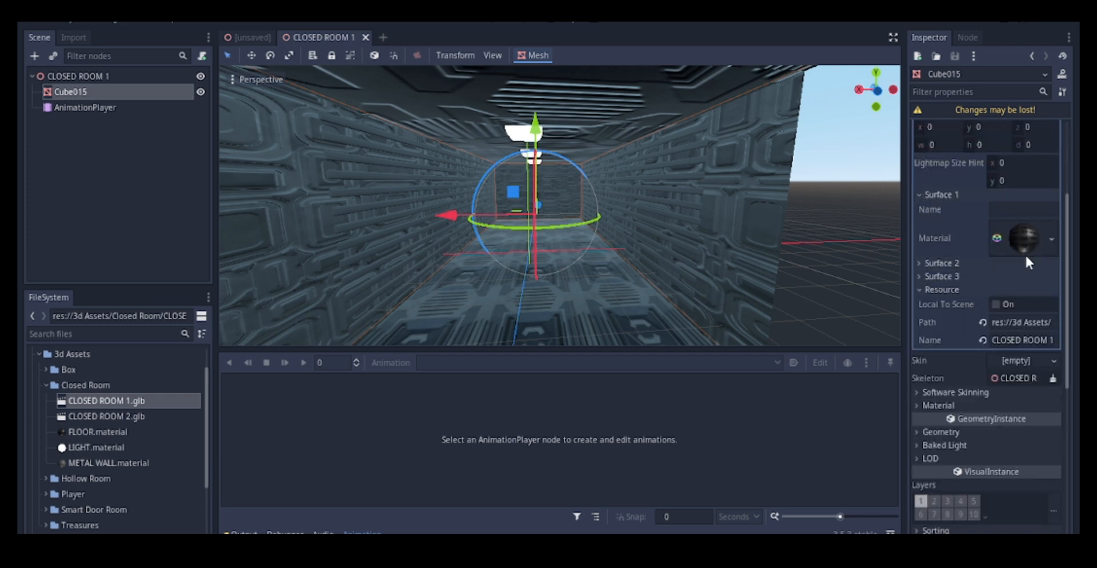
click(938, 263)
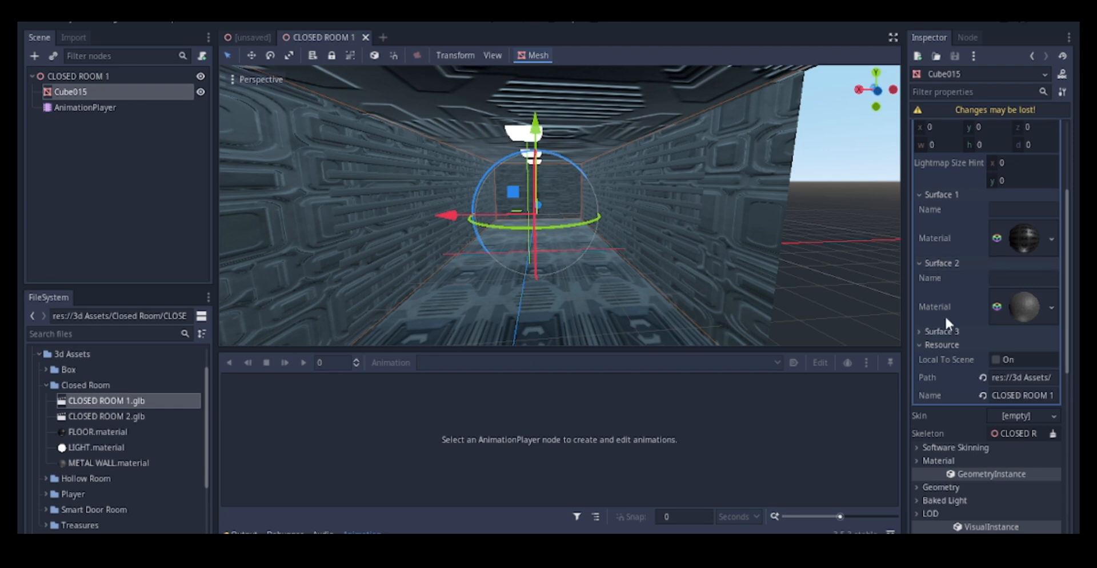
click(939, 331)
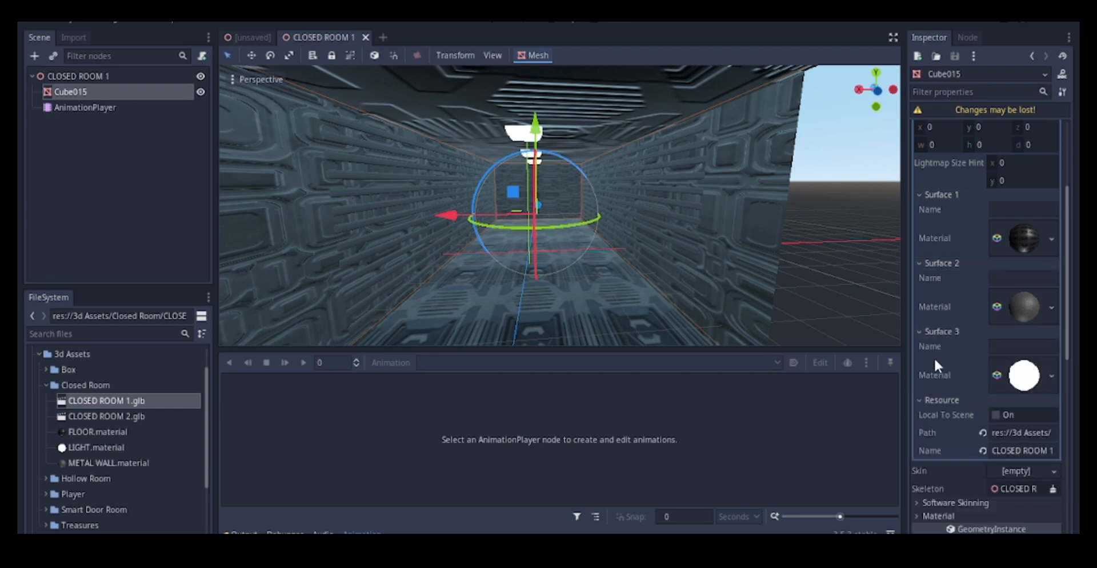
click(931, 392)
Open the white light material of Surface 3 and expand its Albedo and Emission settings
scroll(1021, 365, down, 4)
scroll(593, 218, down, 5)
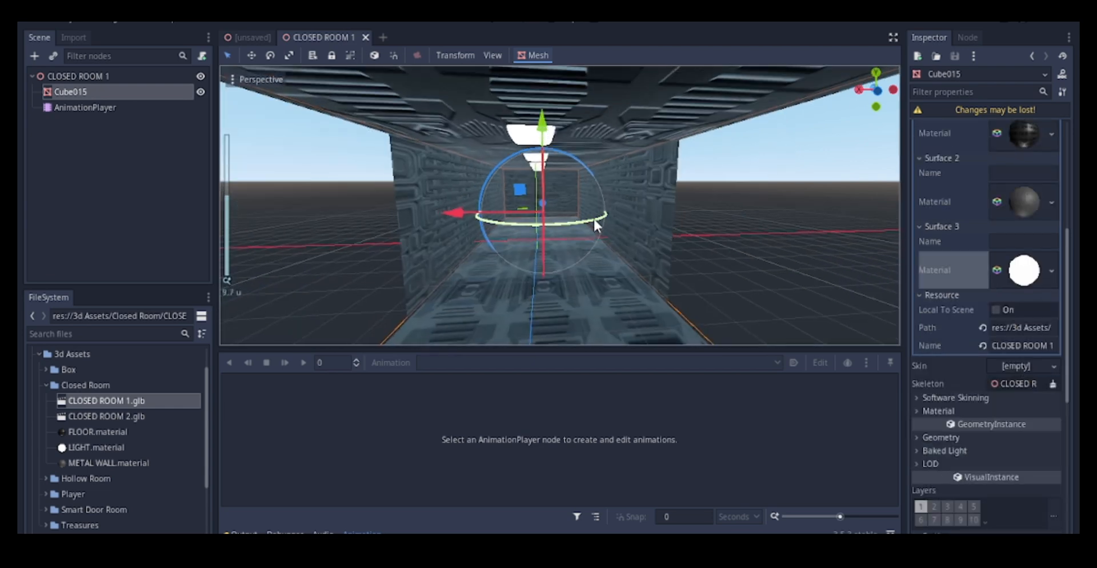
scroll(601, 194, up, 5)
middle_drag(589, 216, 646, 187)
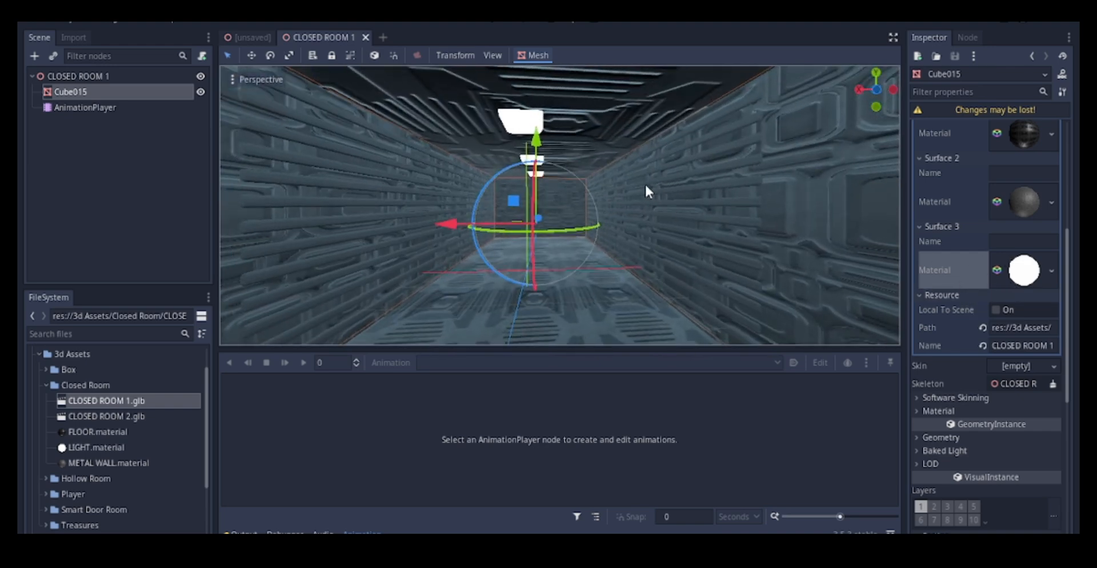
middle_drag(544, 170, 548, 138)
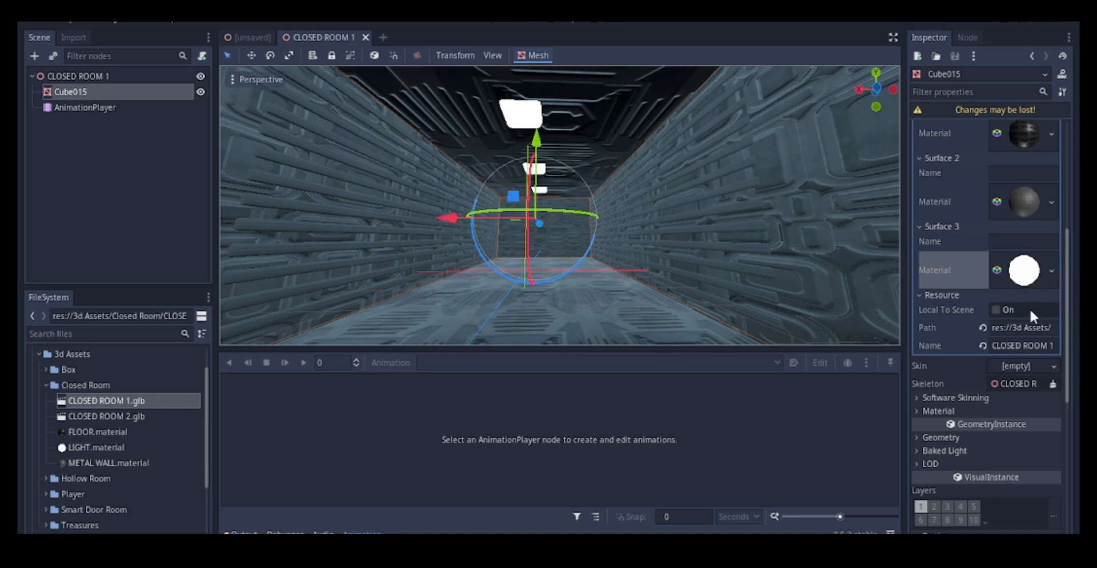
click(1023, 272)
scroll(983, 369, down, 3)
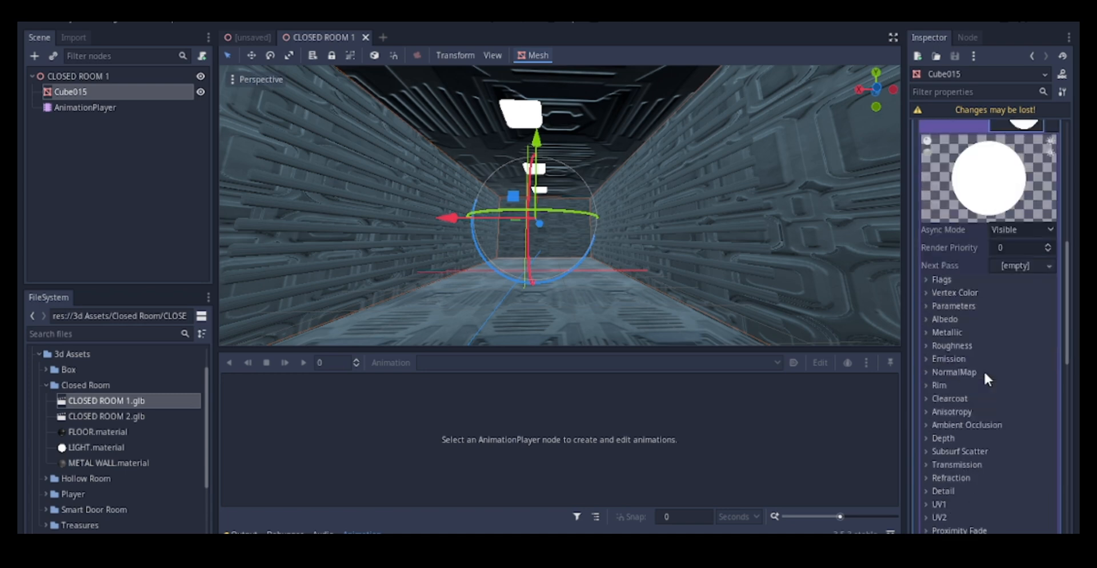
click(927, 321)
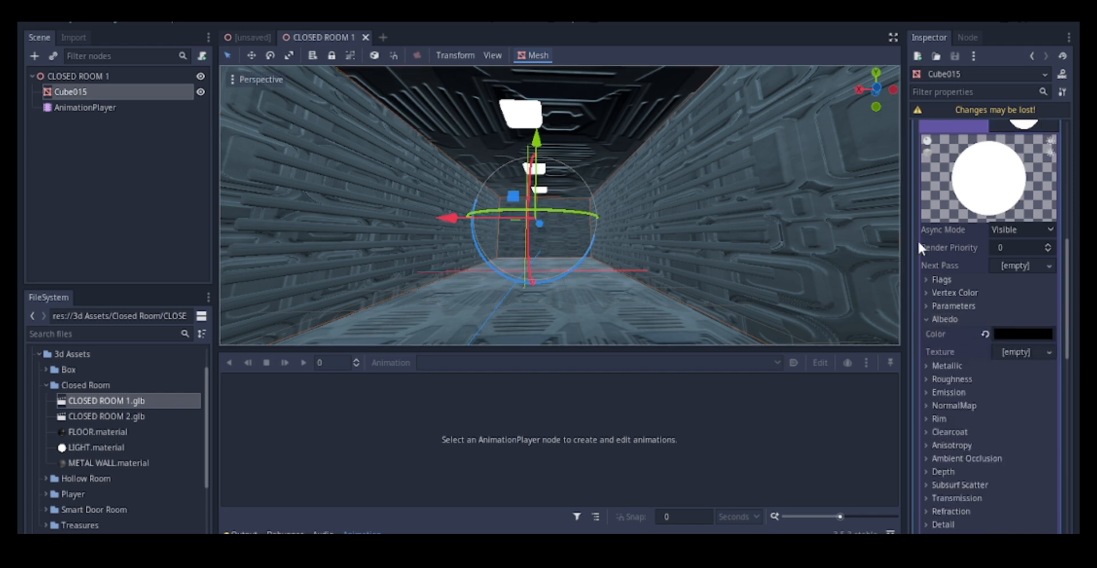
scroll(1002, 400, down, 5)
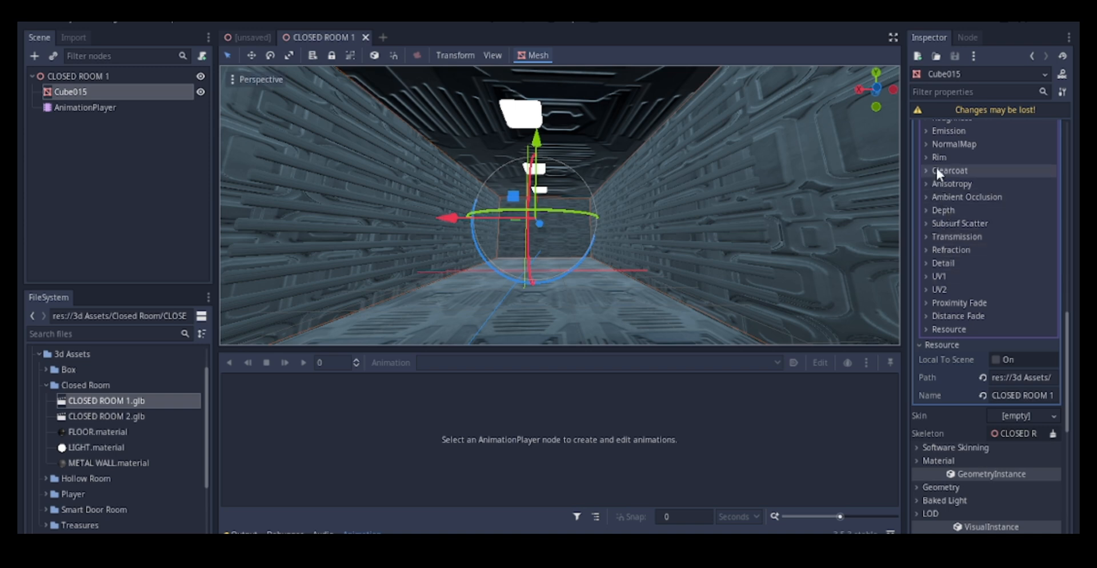
scroll(936, 171, up, 2)
click(933, 236)
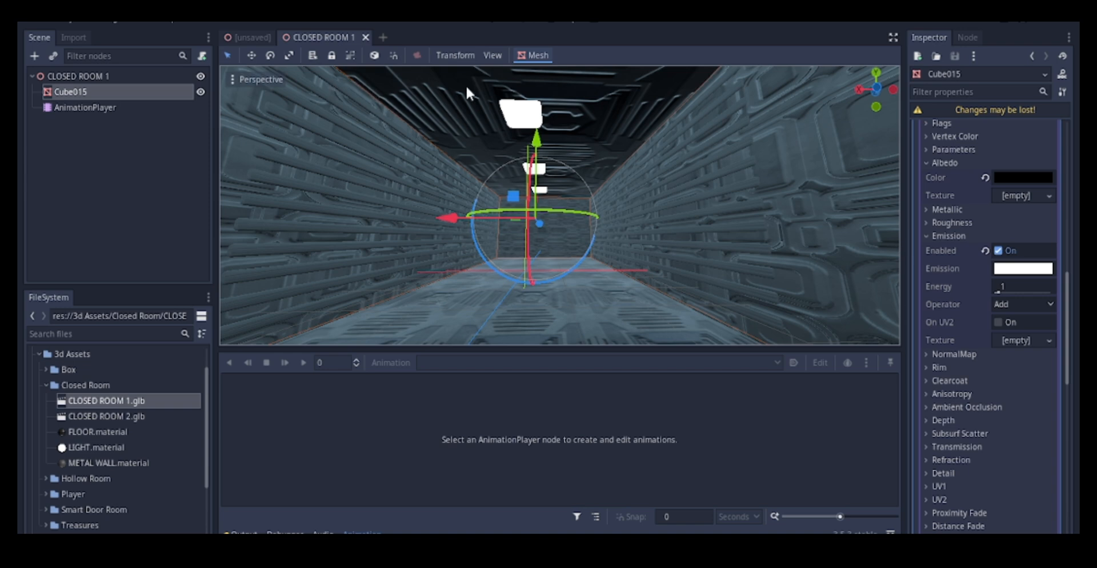
Set the light material's emission color to light cyan, 79eaf6
click(1022, 268)
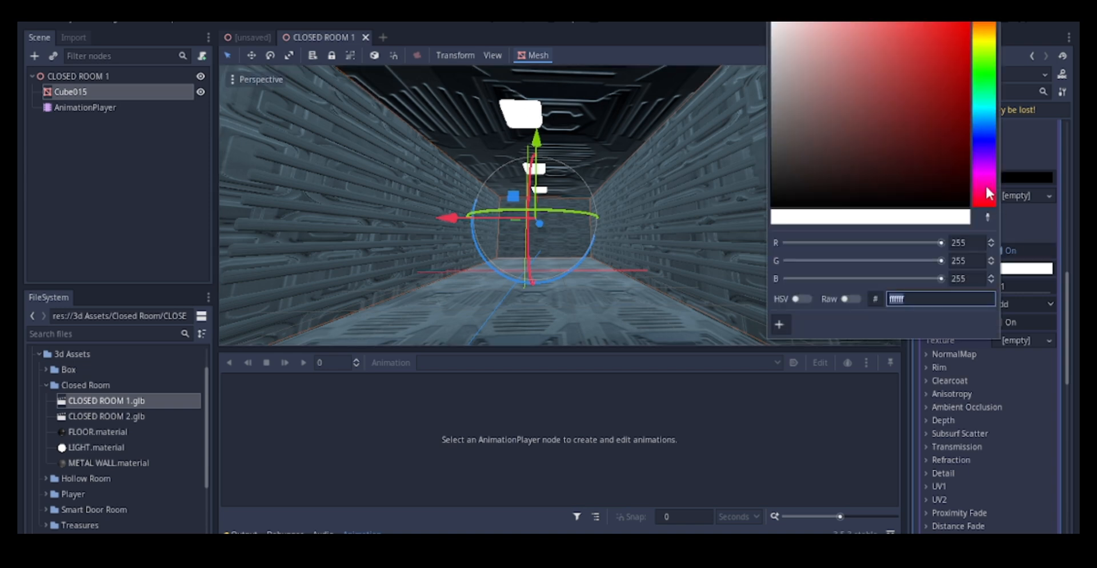
click(891, 79)
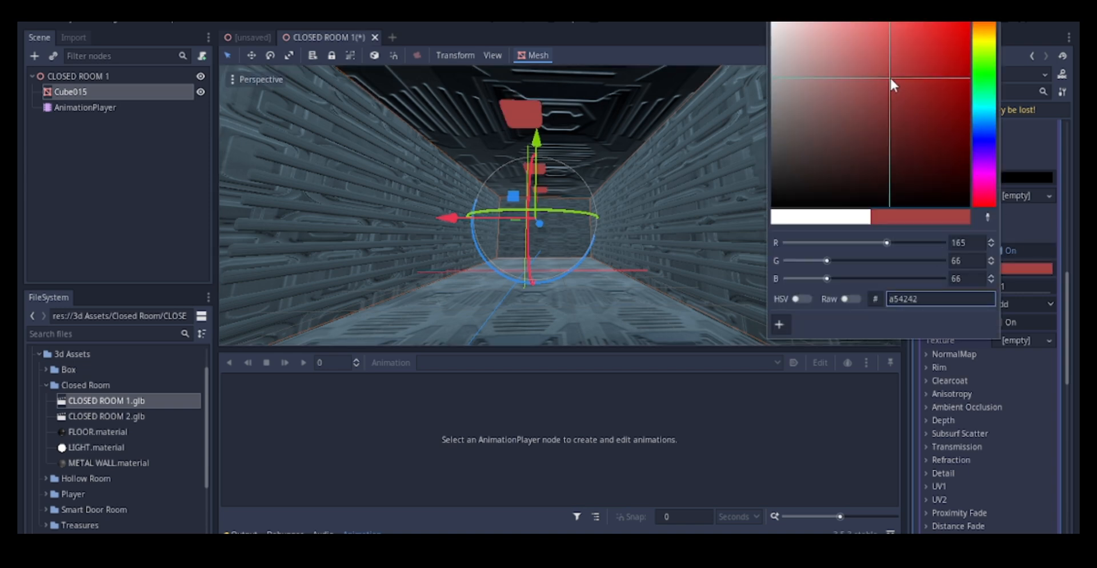
click(790, 26)
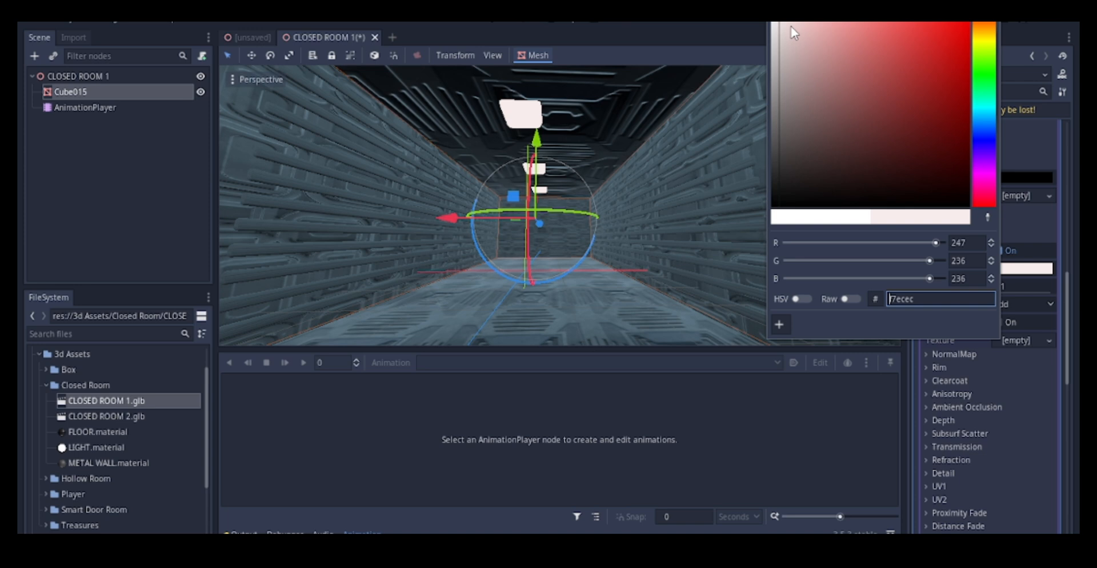
click(984, 110)
drag(844, 34, 871, 28)
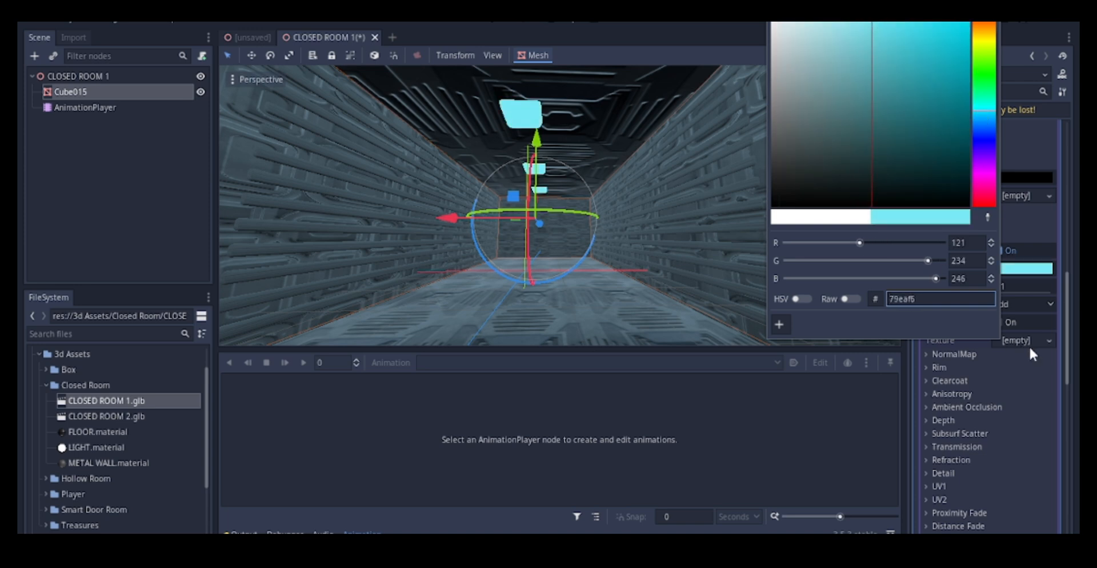
Set the light material's emission energy to 7
click(1012, 287)
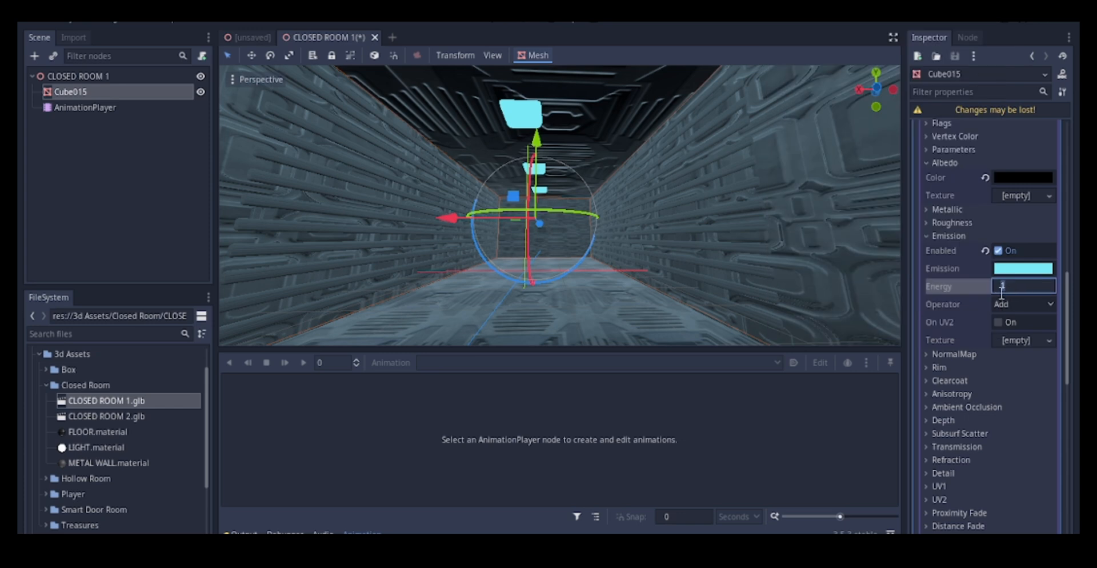
text(7)
key(Return)
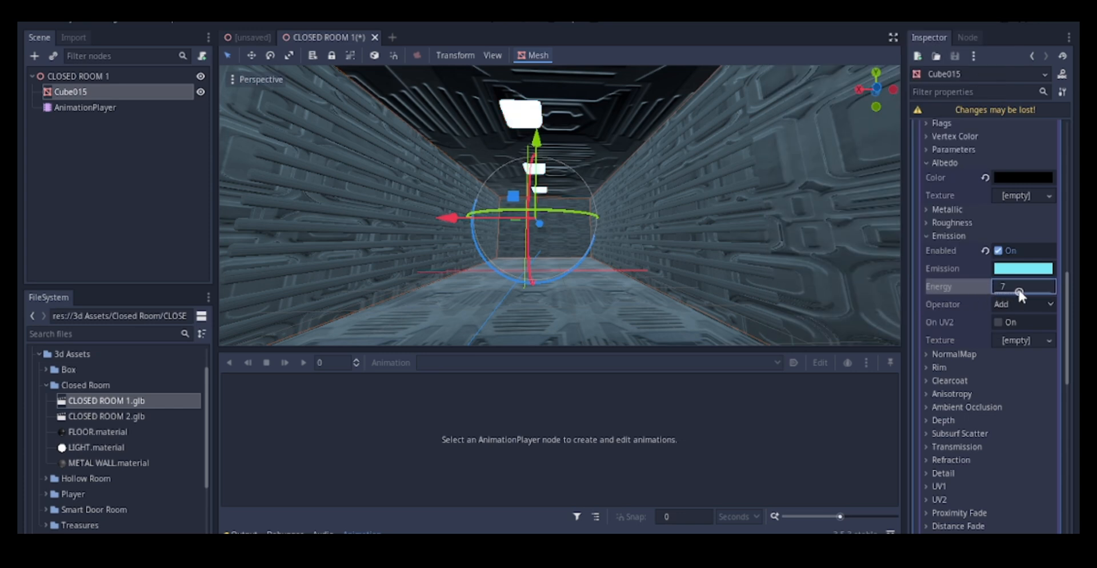
Set the light material's emission energy to 2.56 and check the ceiling lights' glow from several angles
drag(1023, 292, 1007, 294)
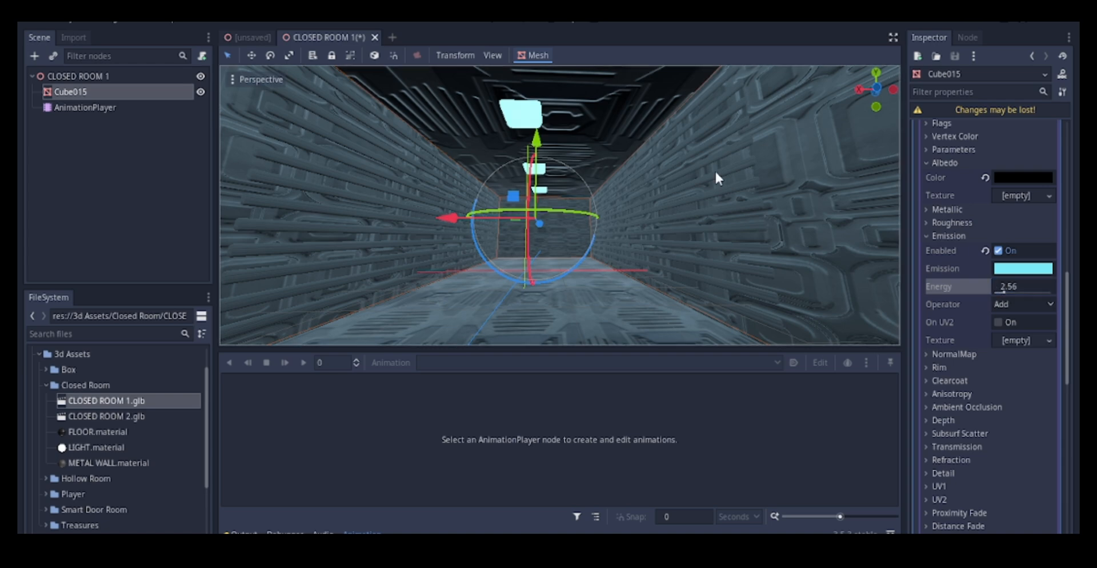
scroll(715, 169, up, 3)
scroll(722, 215, up, 6)
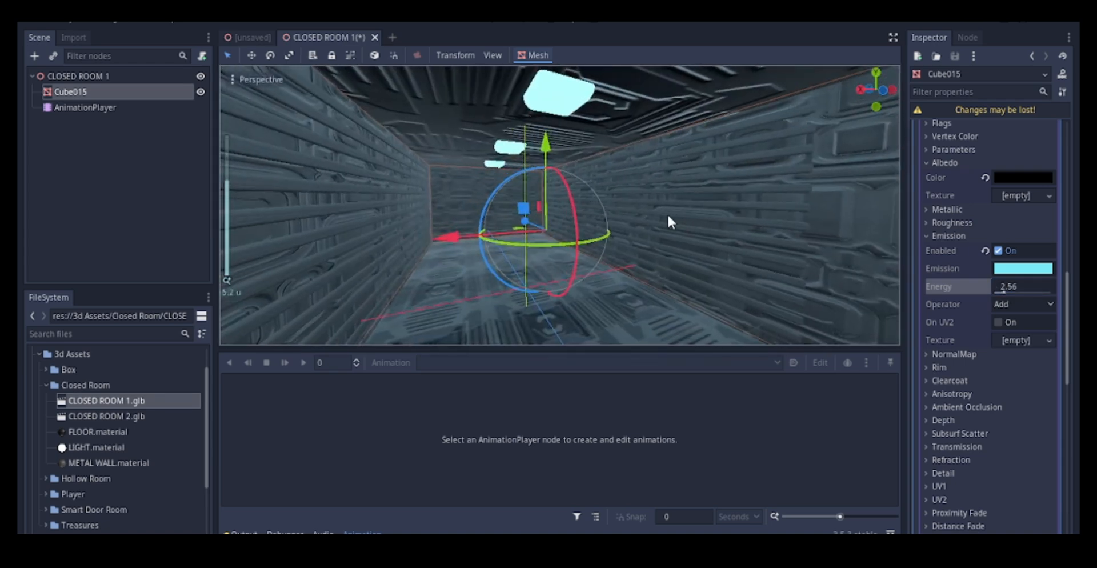
middle_drag(615, 224, 648, 128)
scroll(550, 245, down, 4)
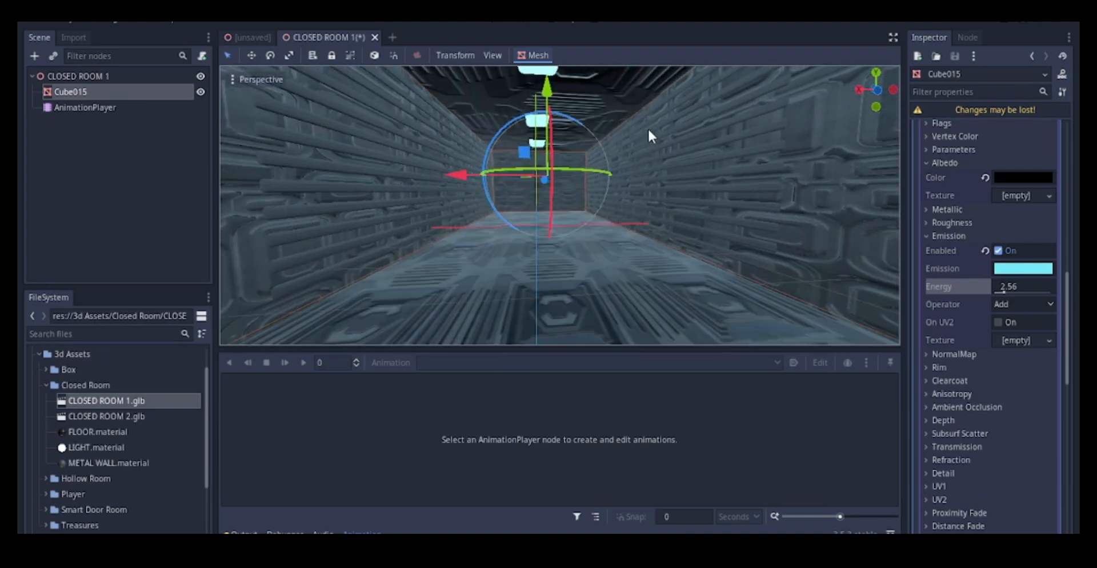
scroll(612, 237, down, 4)
middle_drag(612, 237, 576, 261)
scroll(576, 261, down, 4)
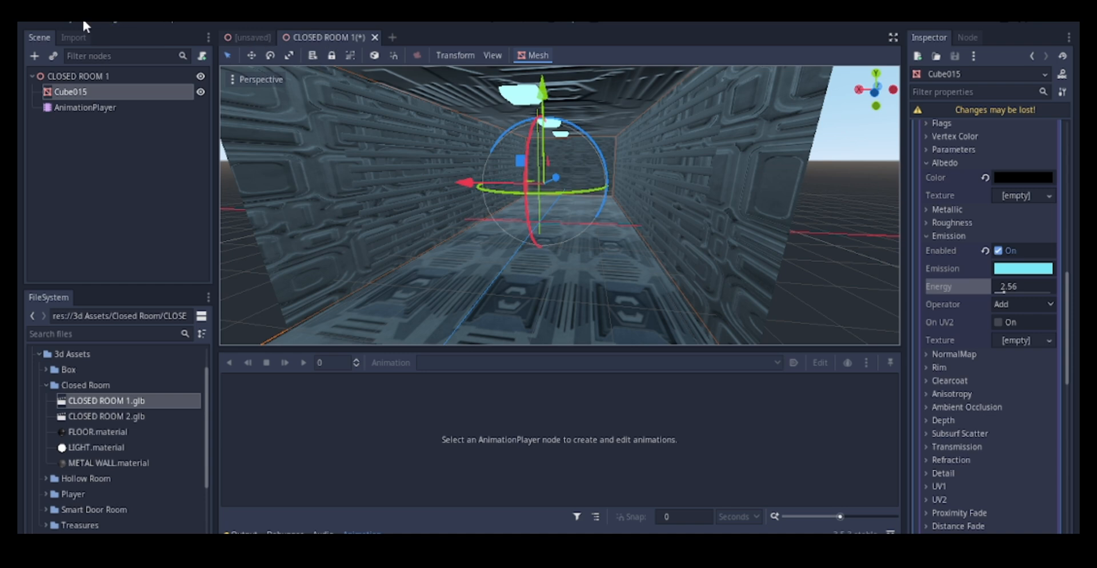
Start saving the unsaved inherited CLOSED ROOM 1 scene under a new name and create a project folder named Scene
click(247, 38)
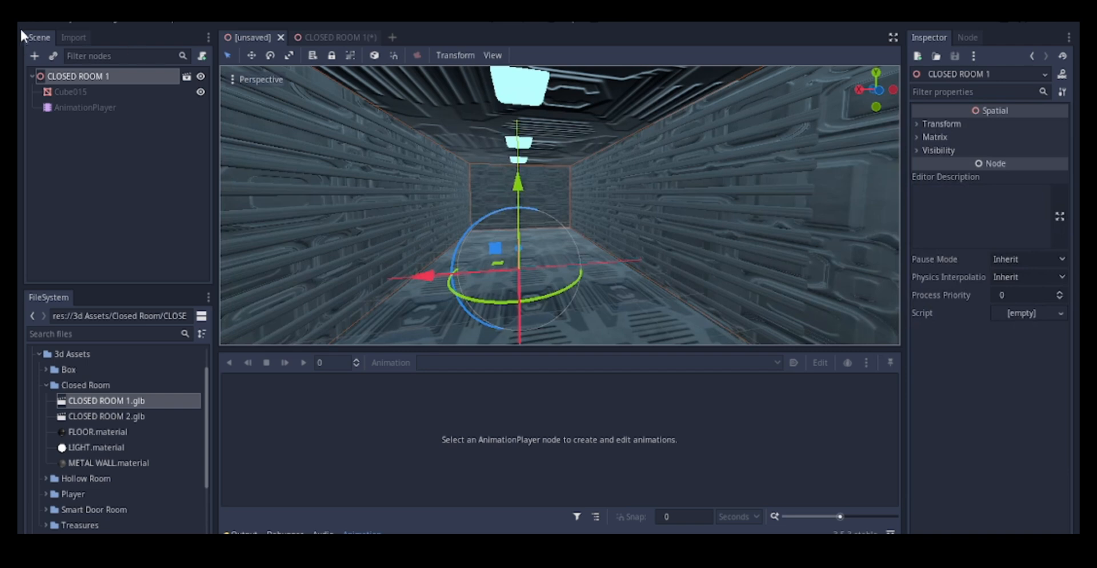
right_click(252, 36)
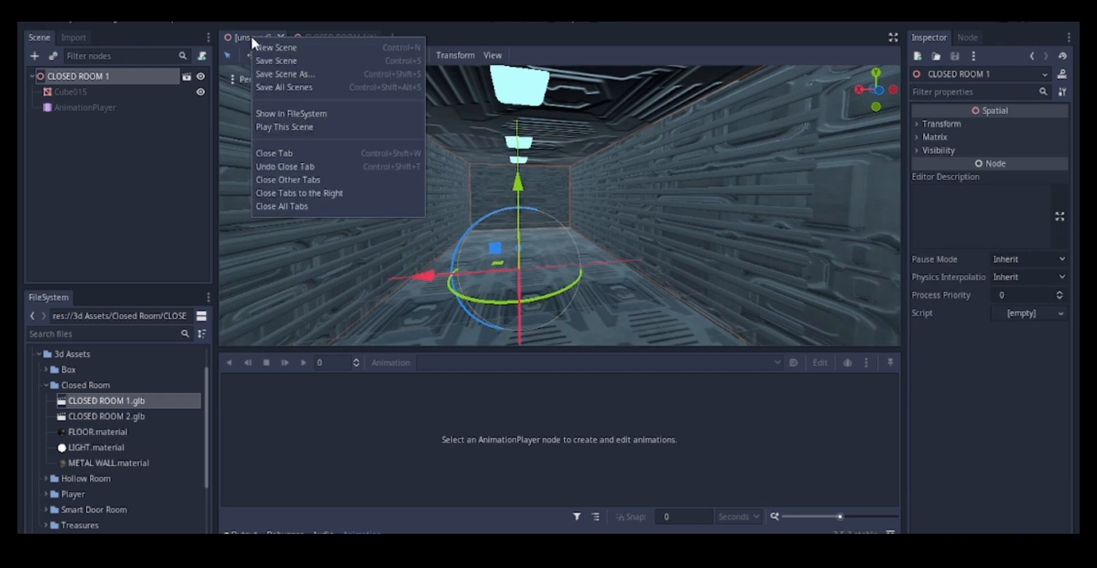
click(282, 74)
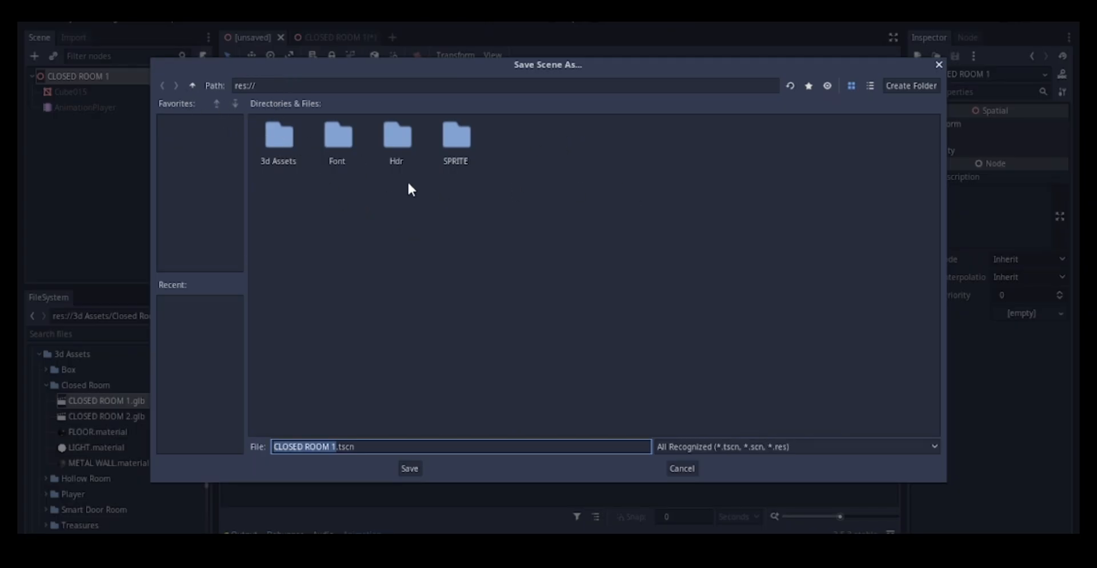
click(925, 85)
text(Sc)
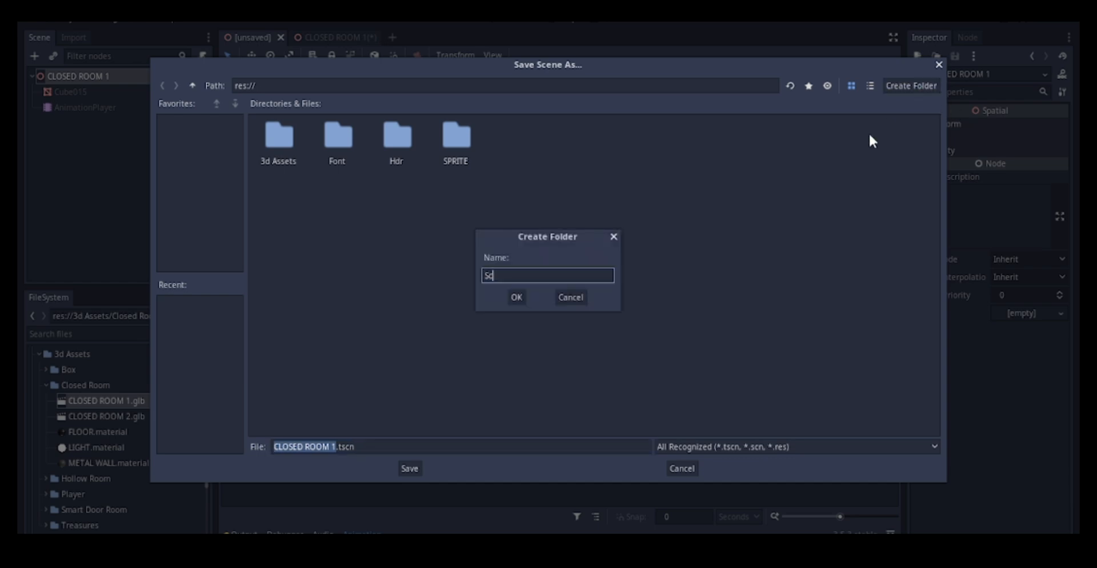
text(ene)
click(516, 297)
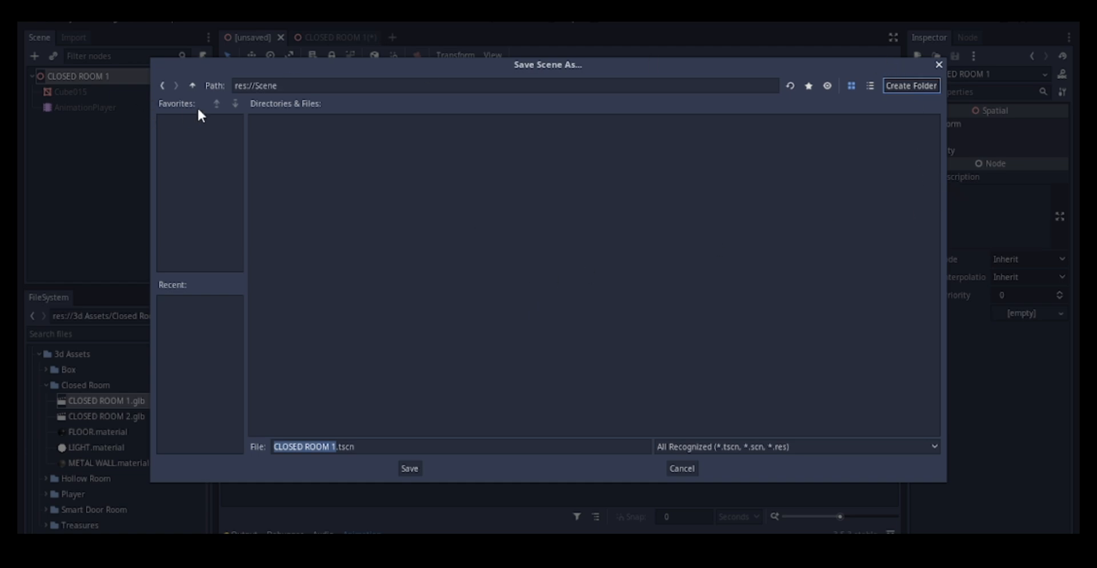
Create another folder named Levels in the project root
click(193, 86)
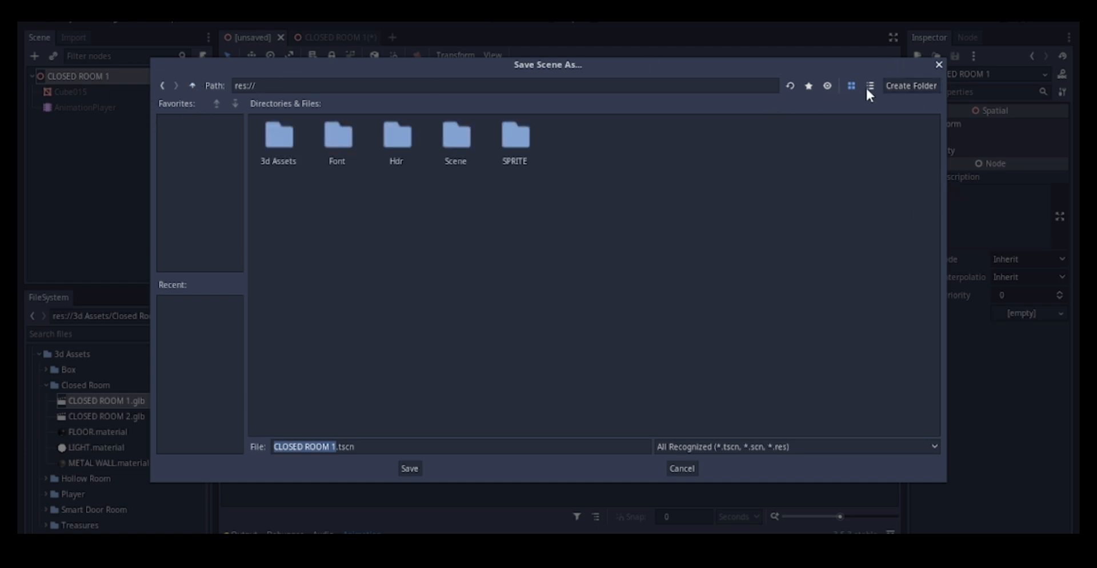
click(908, 85)
text(L)
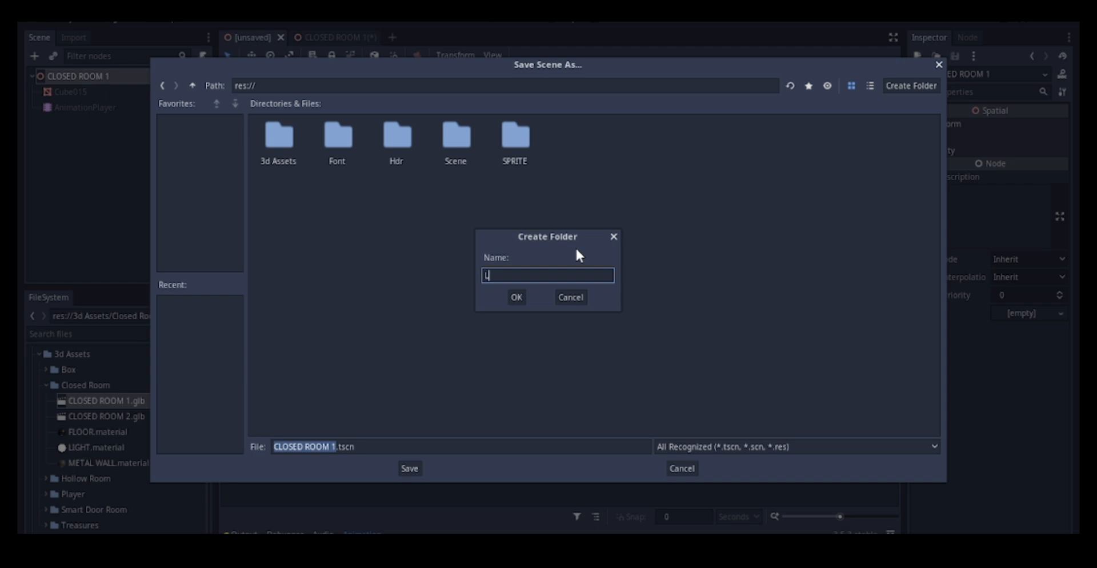
text(evel)
key(BackSpace)
key(BackSpace)
text(els)
click(516, 297)
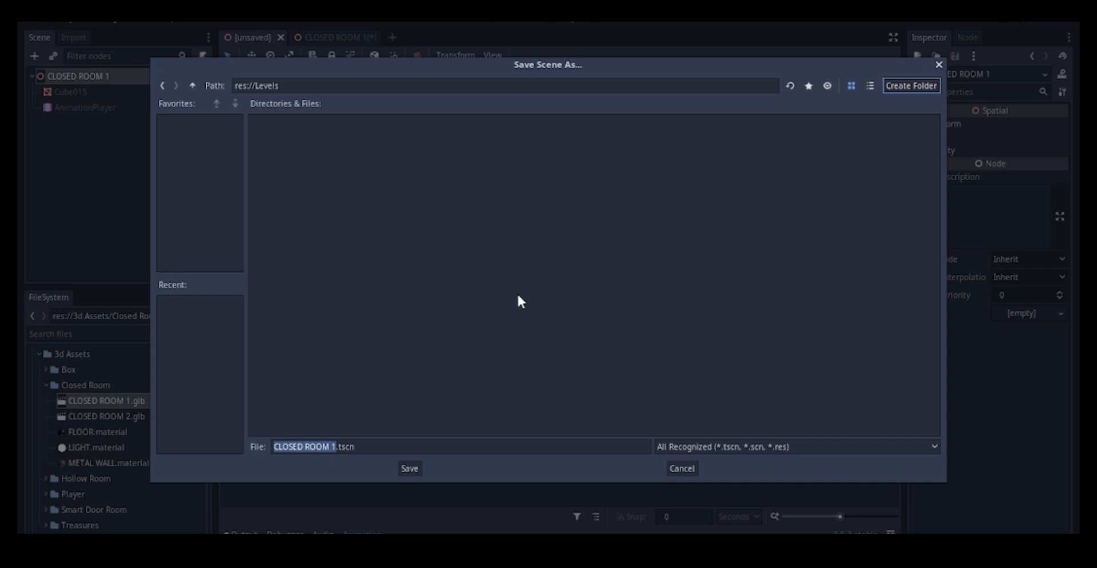
Save the scene as CLOSED ROOM 1.tscn in the Scene folder
click(194, 86)
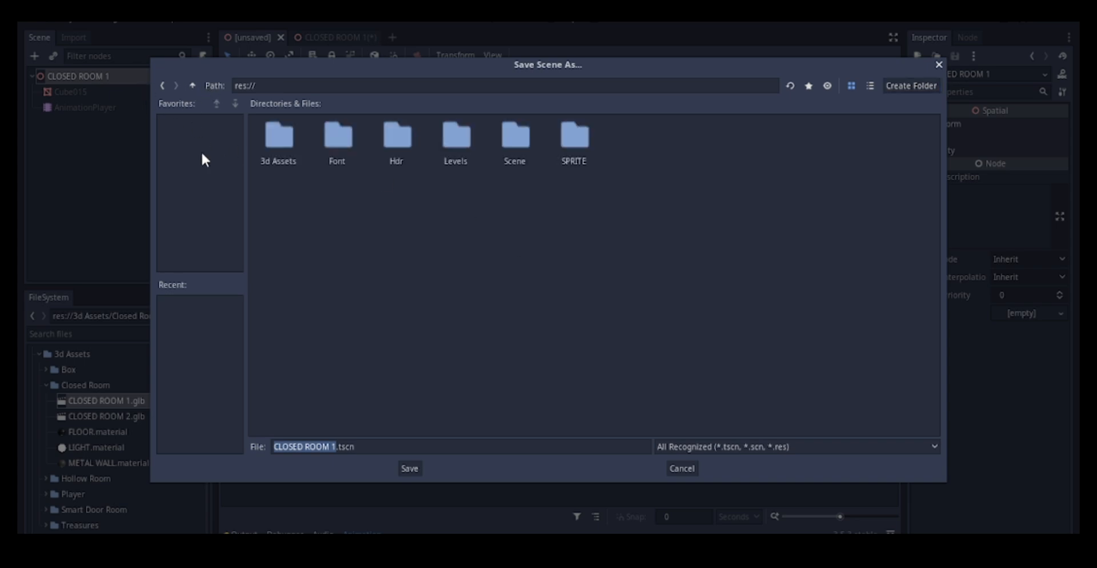
double_click(516, 147)
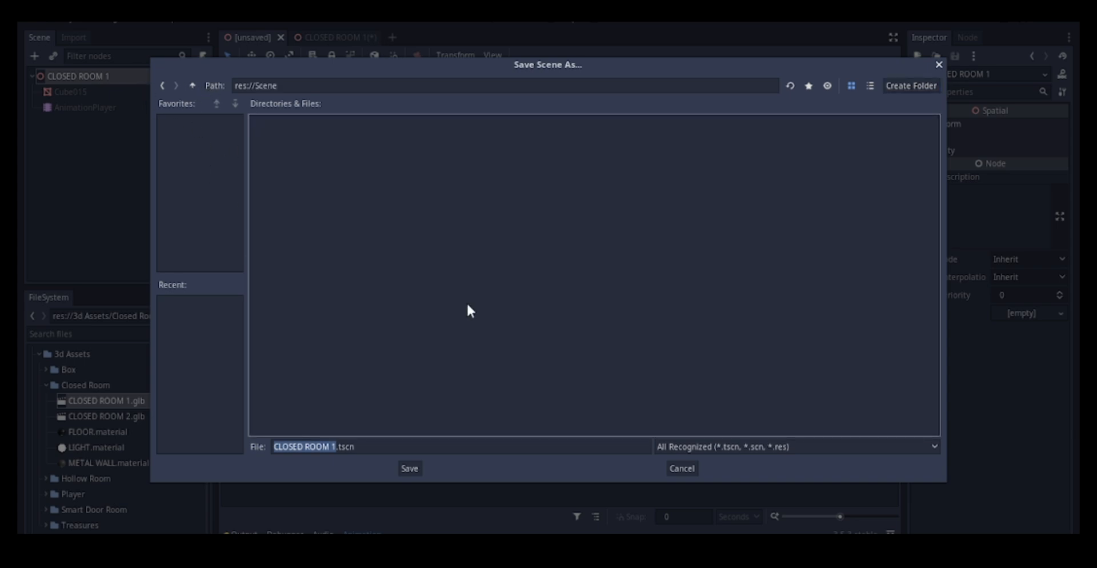
click(333, 446)
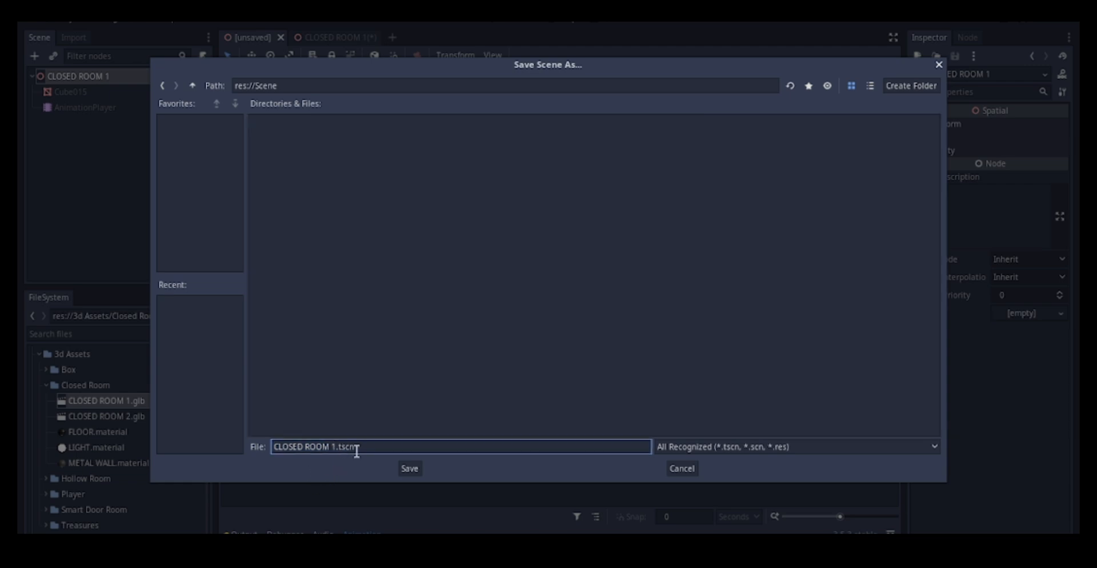
click(416, 466)
click(410, 469)
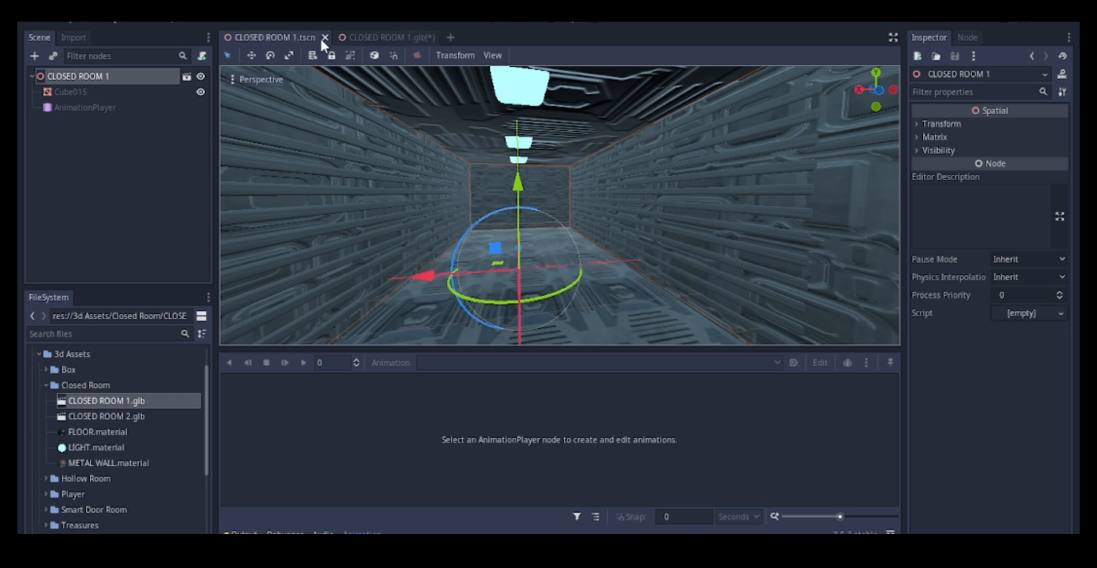
Close the modified CLOSED ROOM 1.glb scene without saving its changes
click(424, 36)
click(433, 37)
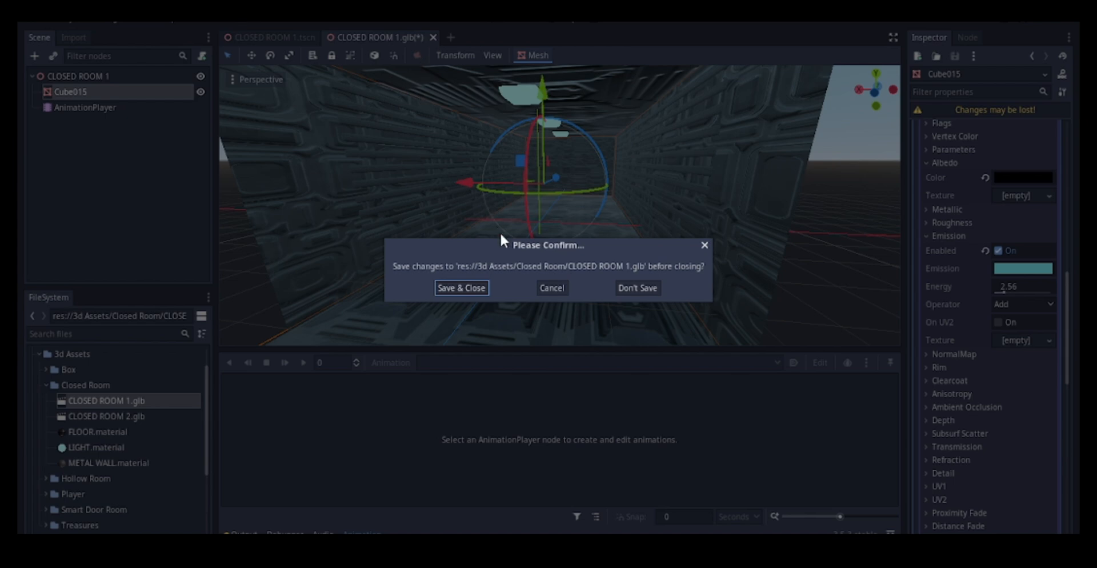
click(637, 289)
scroll(569, 151, down, 5)
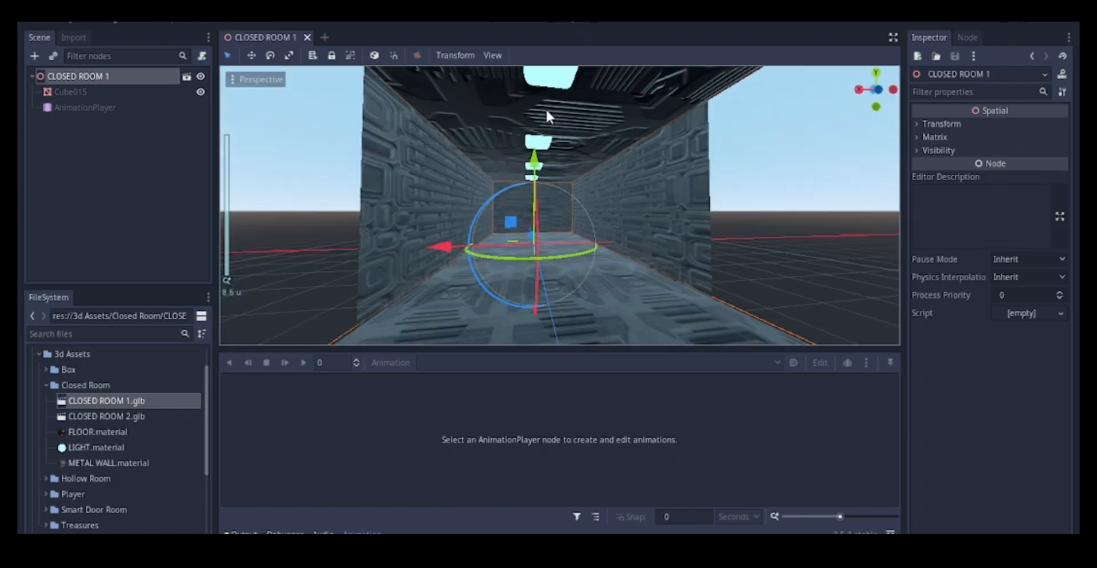
scroll(544, 144, up, 3)
scroll(553, 145, down, 3)
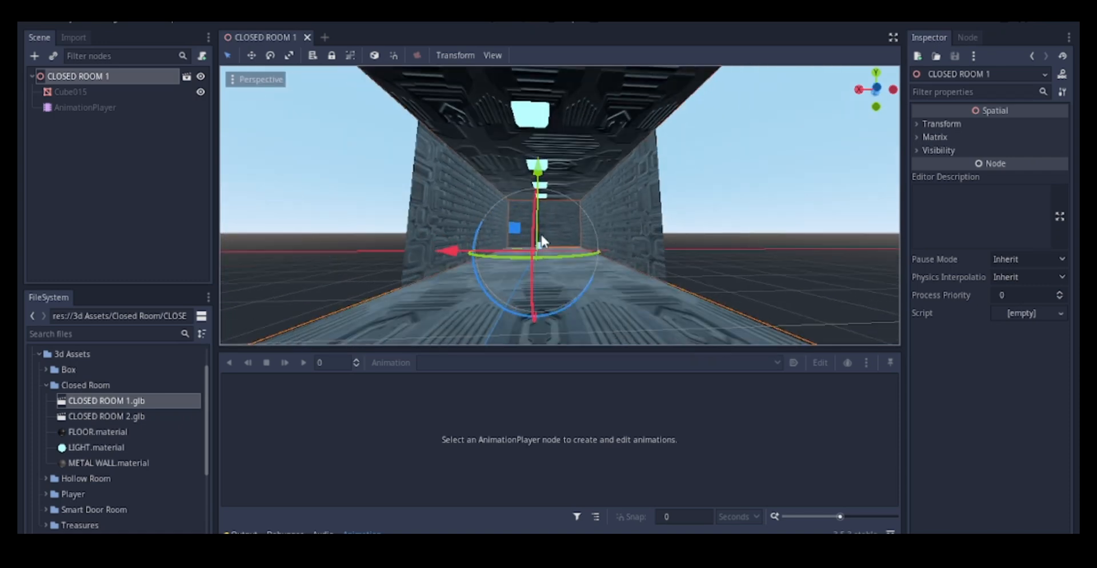
scroll(549, 223, up, 2)
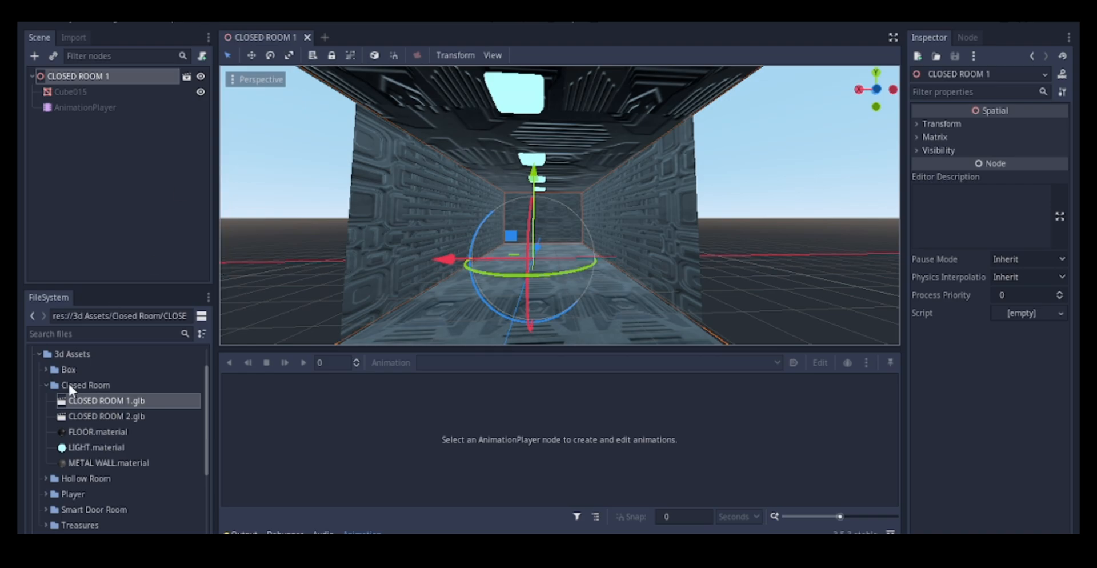
Open the imported CLOSED ROOM 2.glb directly, without creating an inherited scene, and look over its room and ceiling lights
double_click(102, 416)
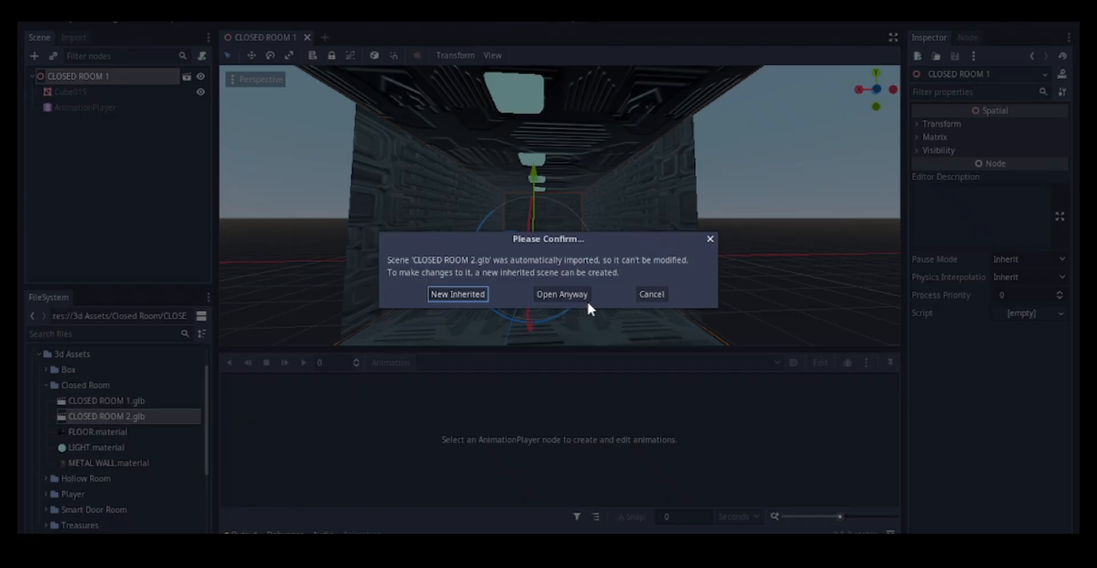
click(567, 294)
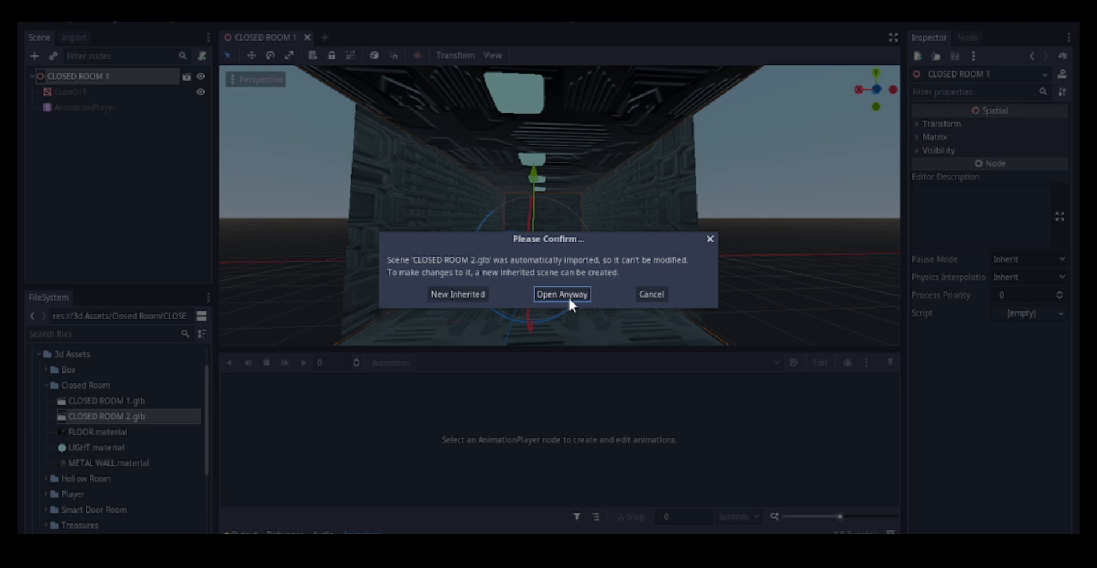
click(566, 294)
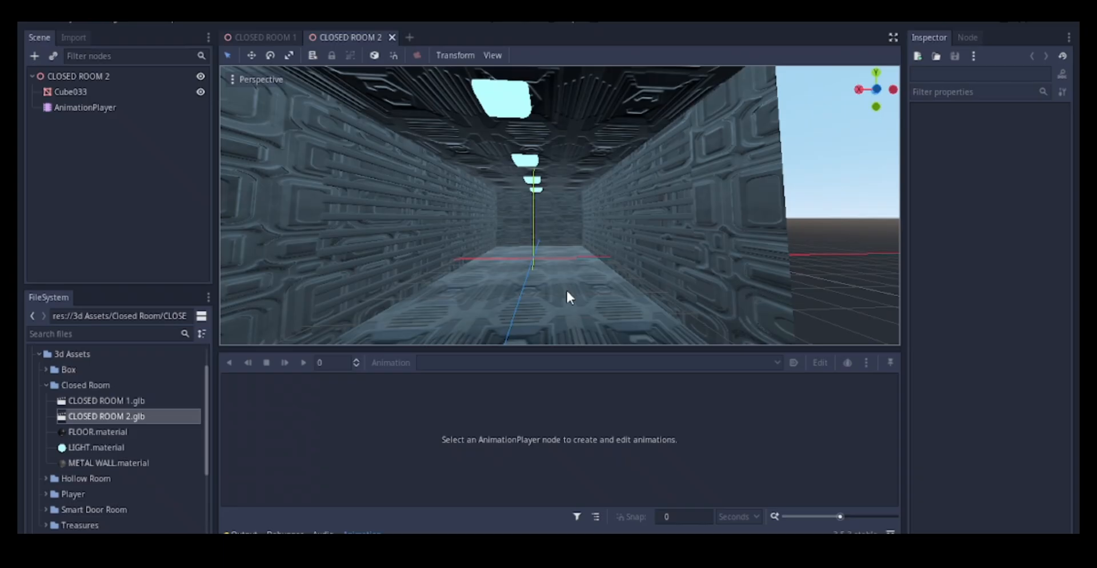
scroll(557, 221, down, 5)
scroll(564, 243, up, 2)
scroll(549, 217, up, 4)
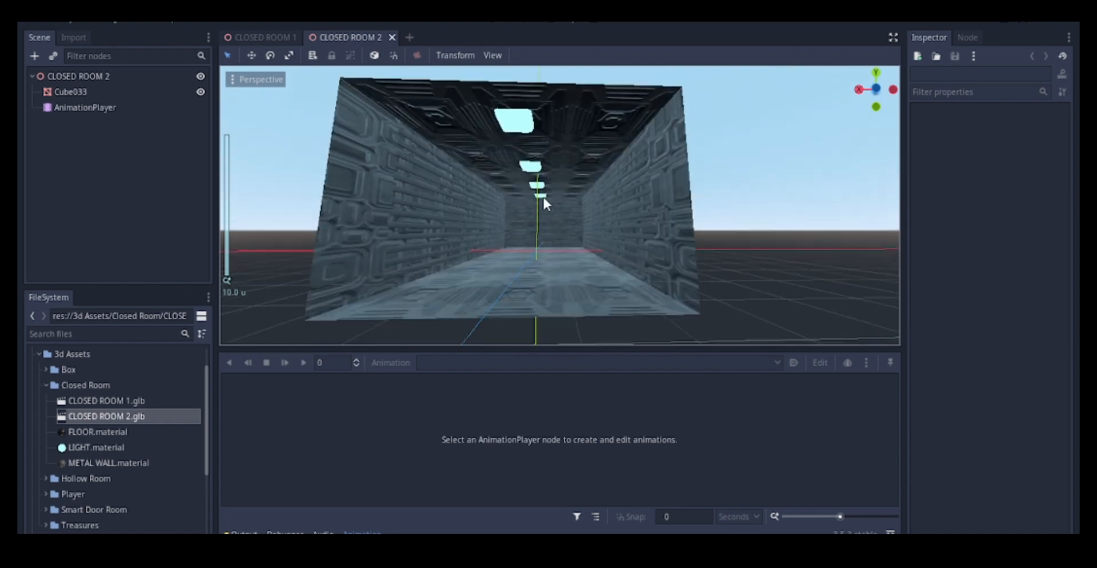
scroll(563, 223, down, 6)
scroll(565, 240, up, 6)
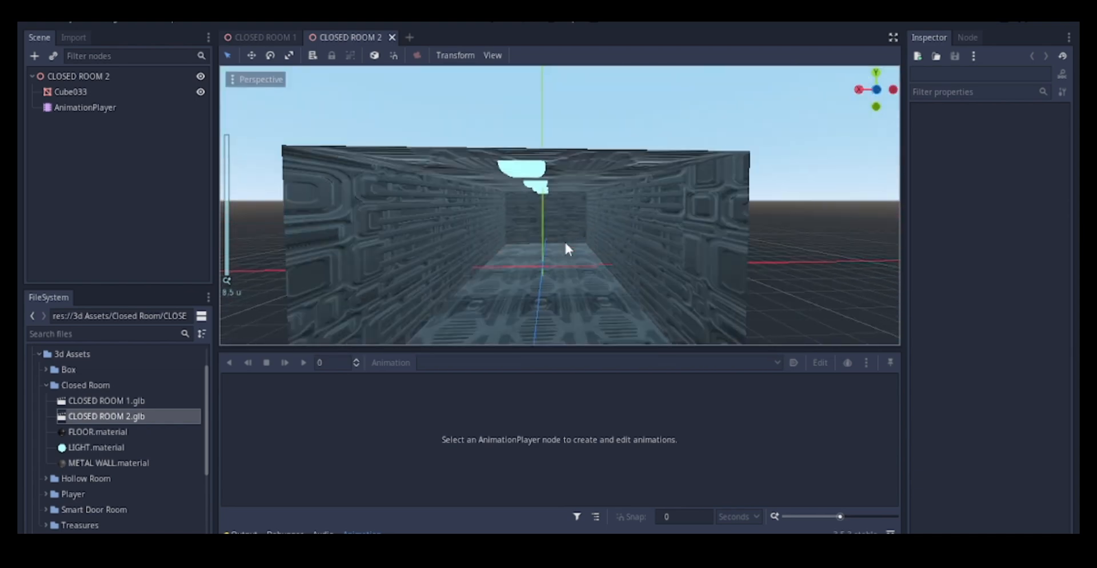
middle_drag(565, 241, 483, 140)
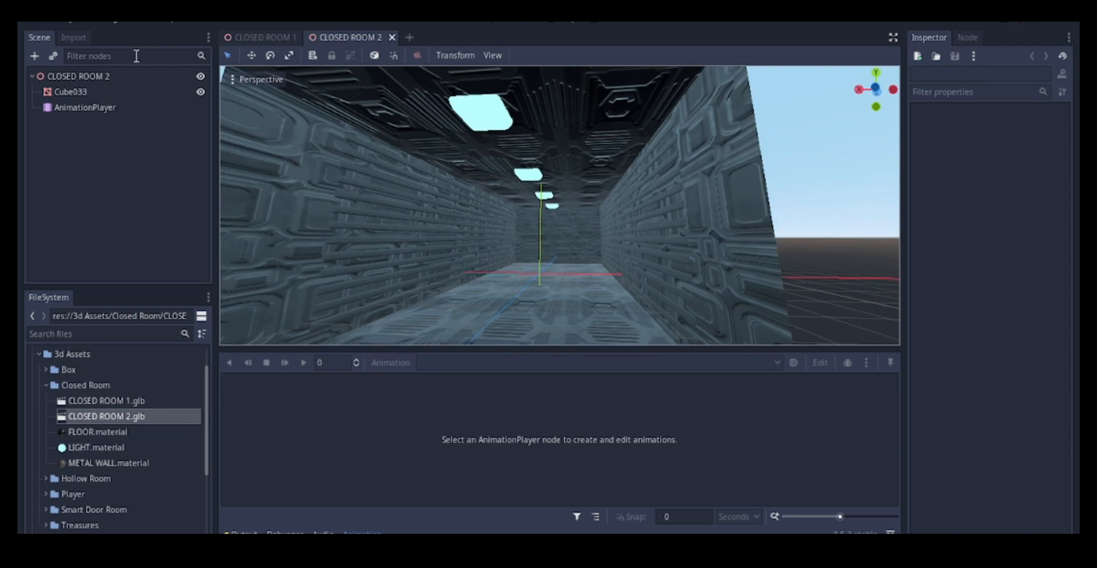
Select the Cube033 mesh and save the scene as CLOSED ROOM 2.tscn in the Scene folder
click(92, 107)
click(84, 92)
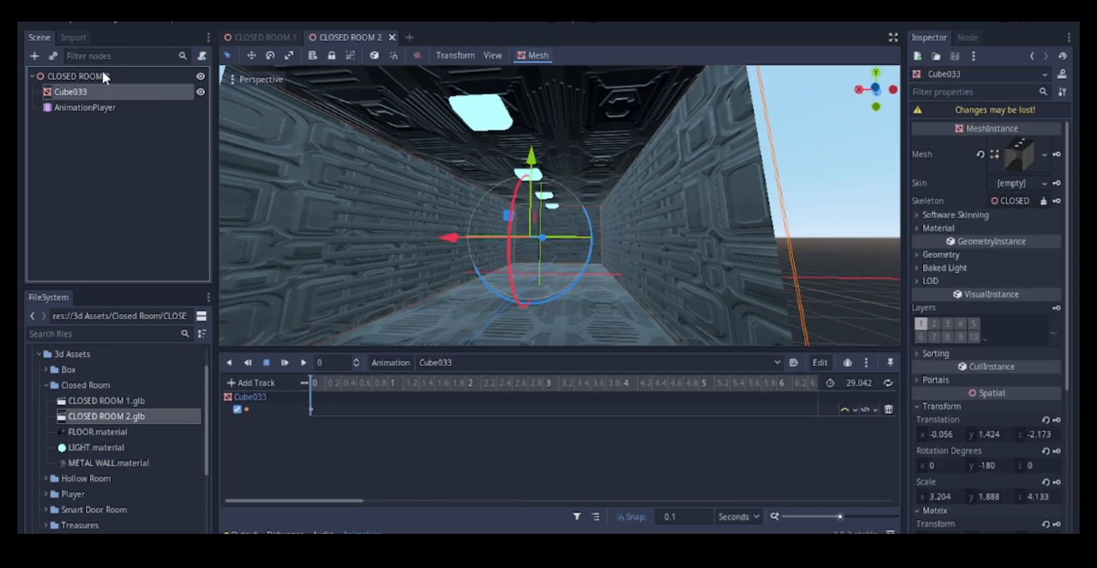
right_click(321, 37)
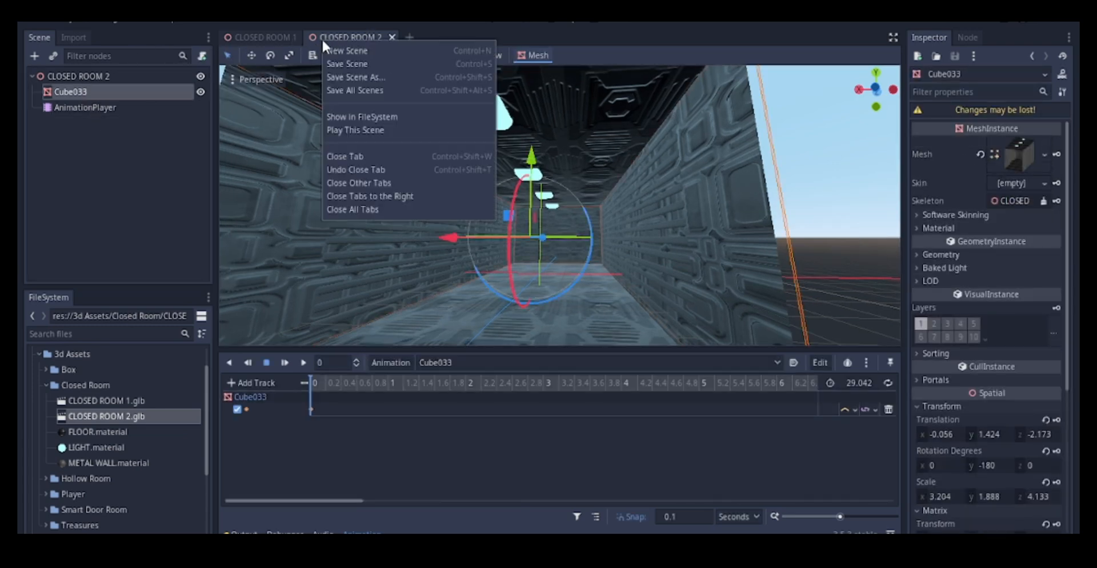
click(347, 78)
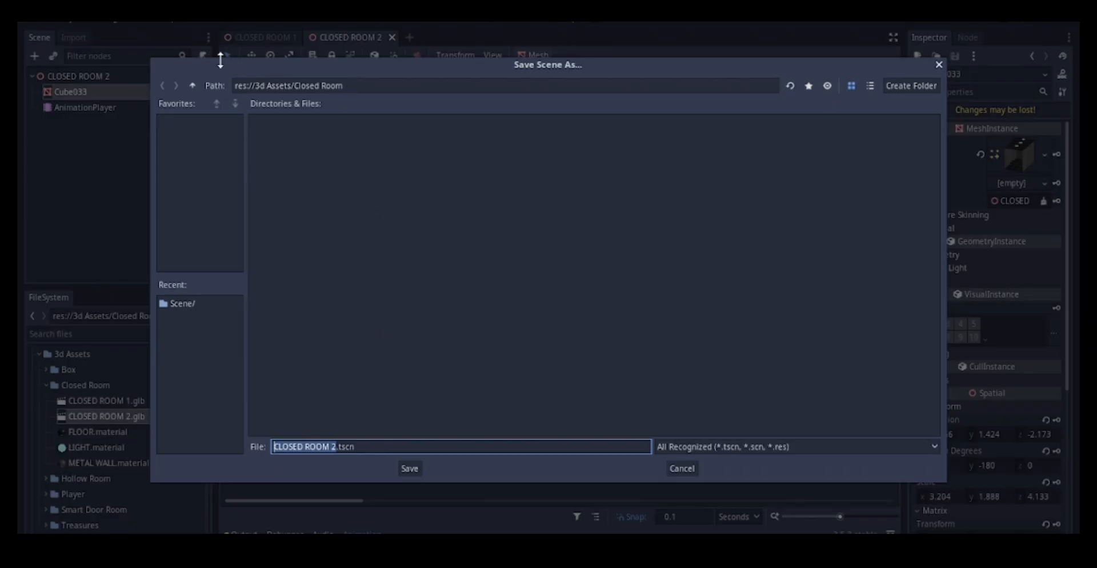
click(192, 85)
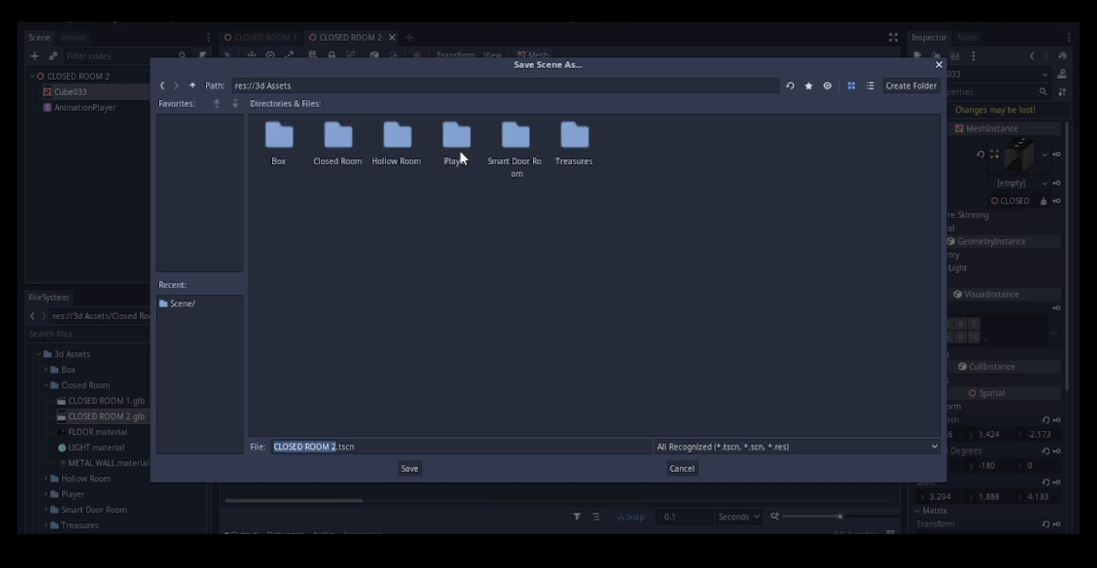
click(193, 85)
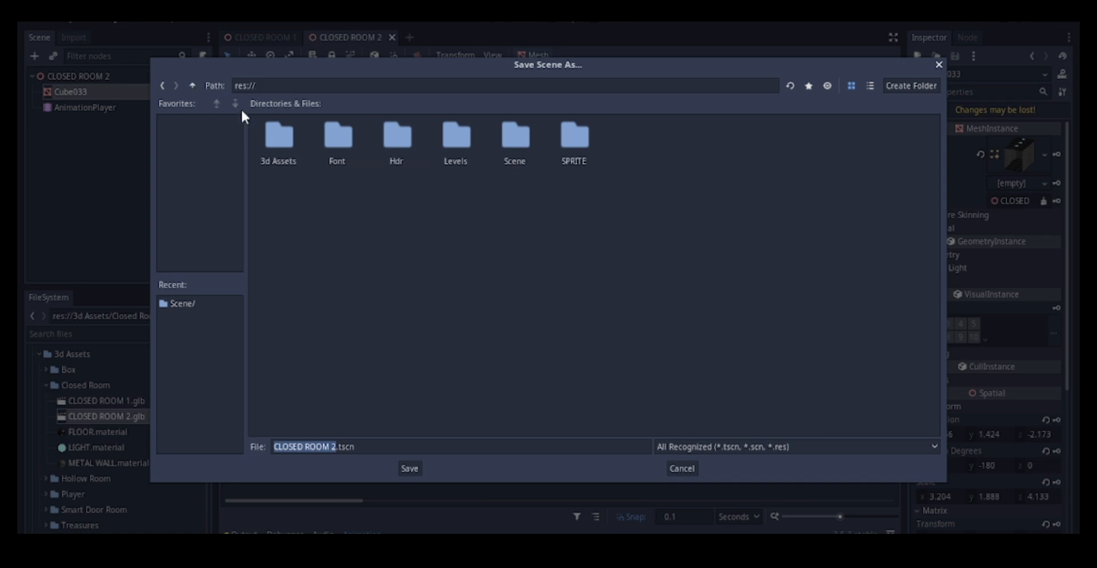
double_click(495, 134)
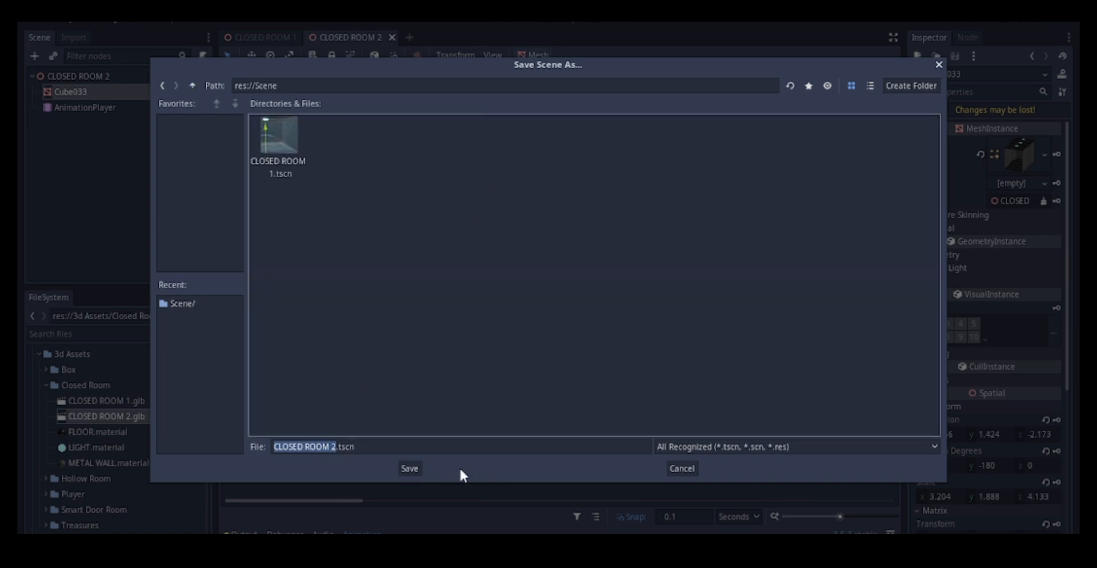
click(410, 468)
scroll(488, 159, down, 10)
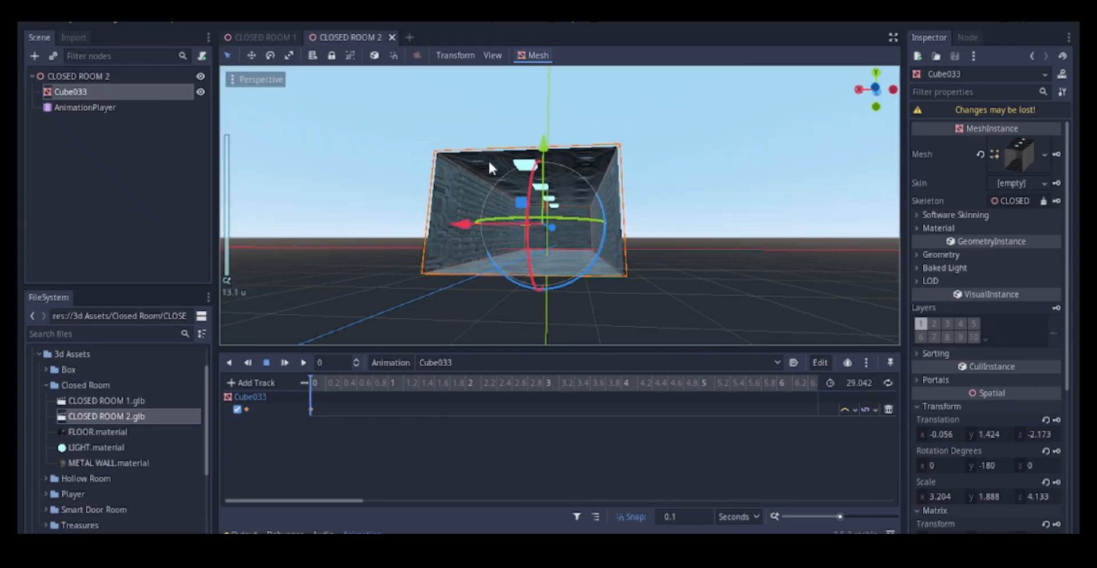
scroll(500, 209, up, 10)
middle_drag(500, 213, 480, 236)
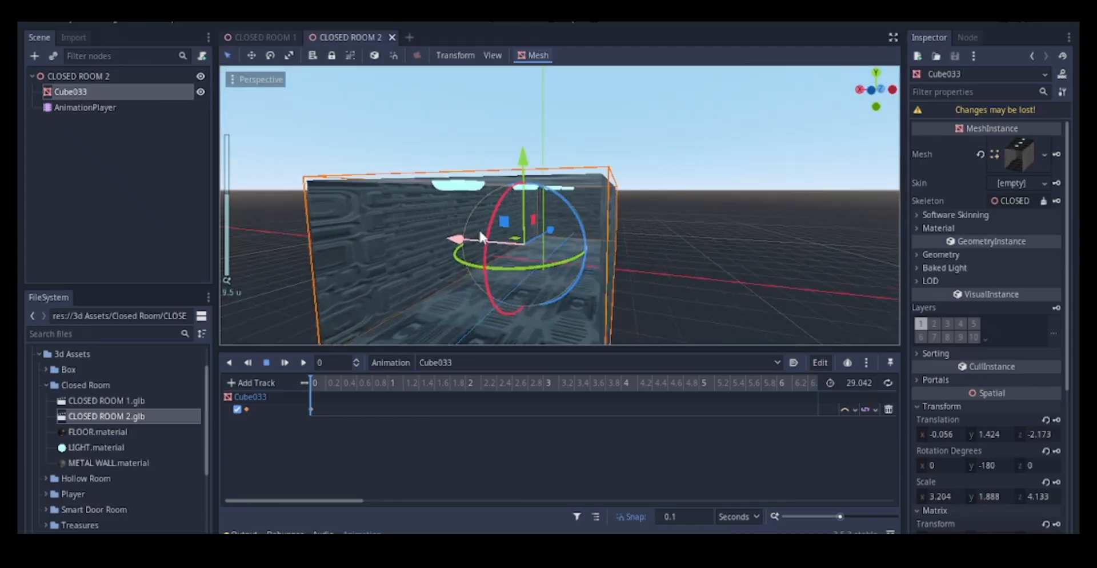
scroll(474, 234, down, 6)
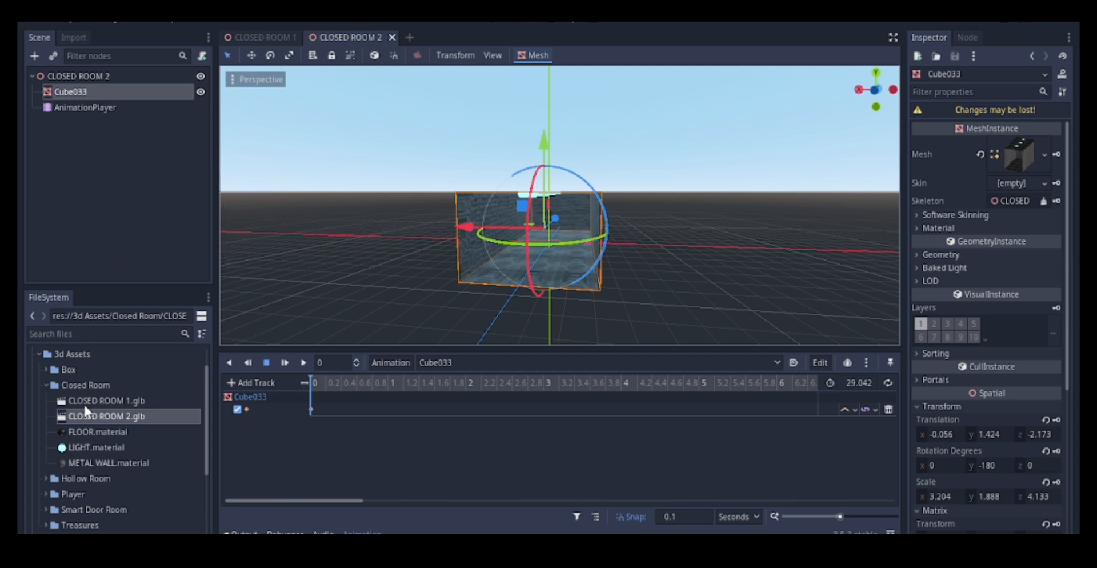
Open the imported Box.glb from the Box assets folder directly, without creating an inherited scene, and view the box up close
click(45, 381)
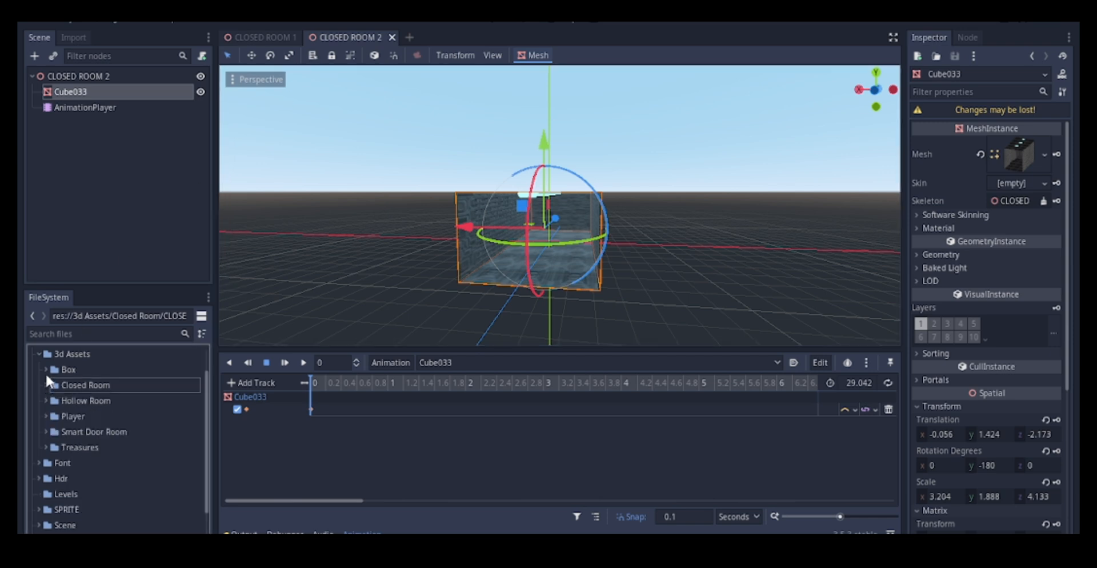
click(46, 369)
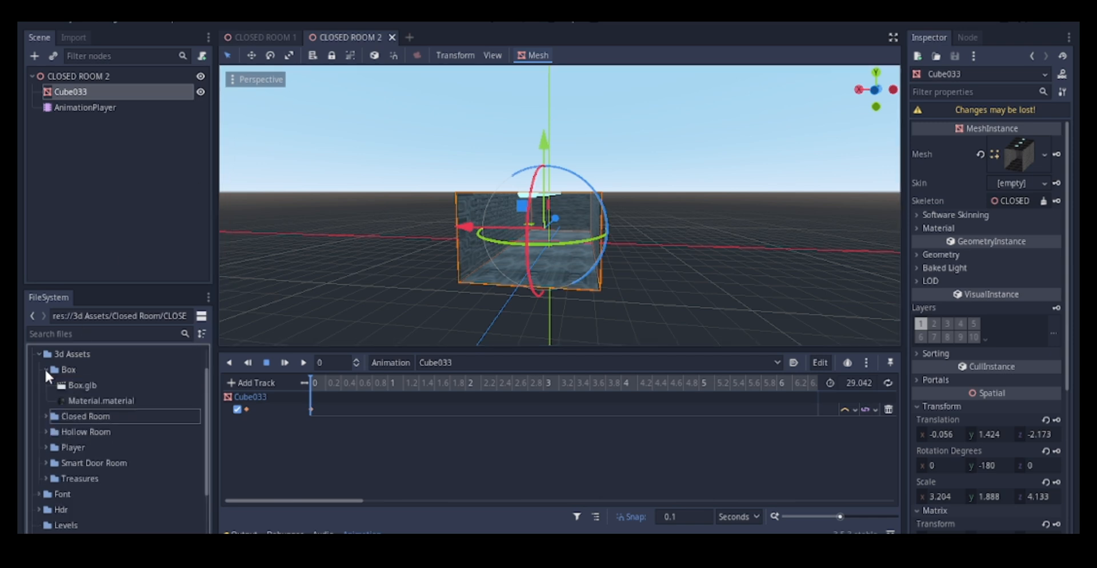
click(83, 385)
right_click(83, 385)
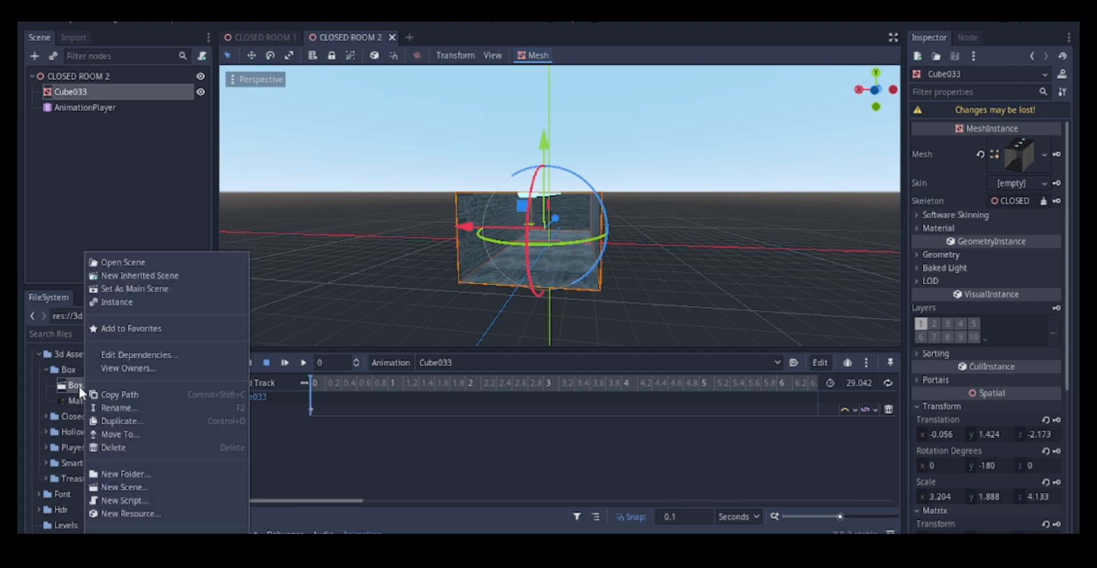
double_click(77, 384)
click(558, 296)
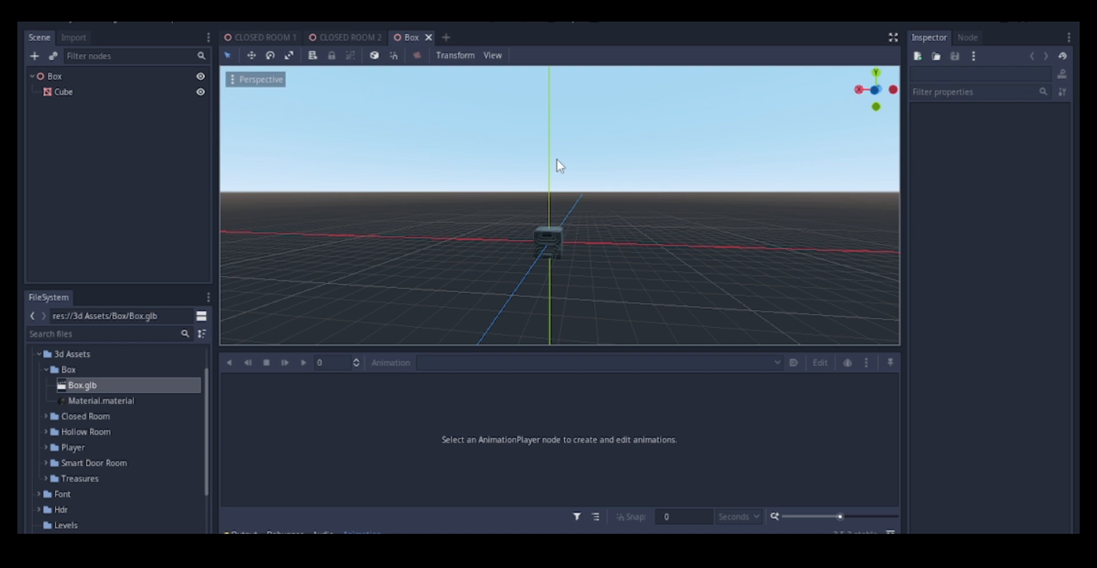
scroll(581, 190, up, 8)
middle_drag(557, 160, 460, 252)
scroll(532, 197, up, 10)
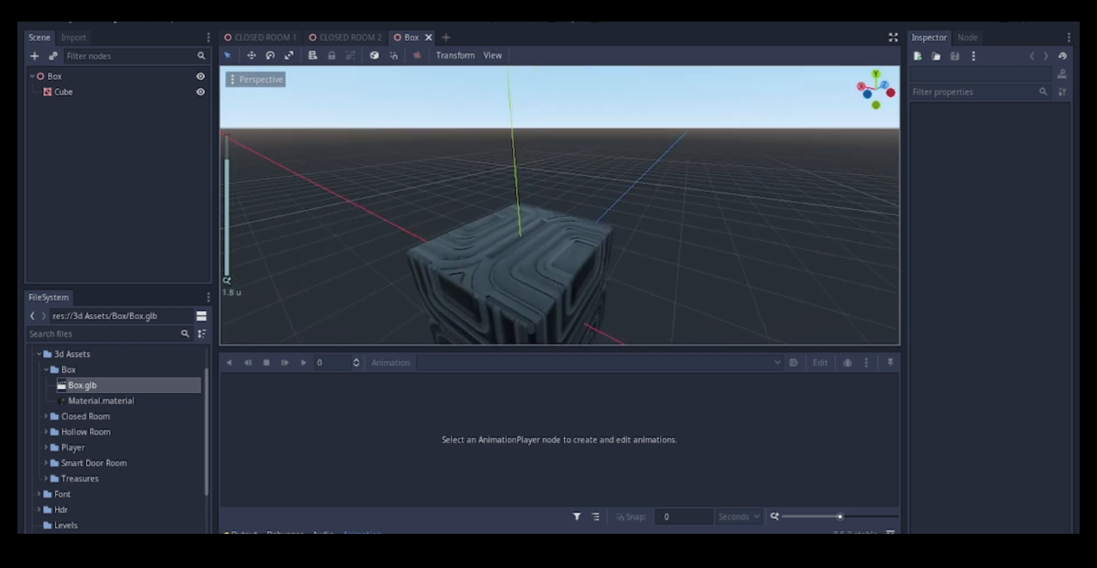
Select the Box root node and save the scene as Box.tscn in the Scene folder
double_click(59, 76)
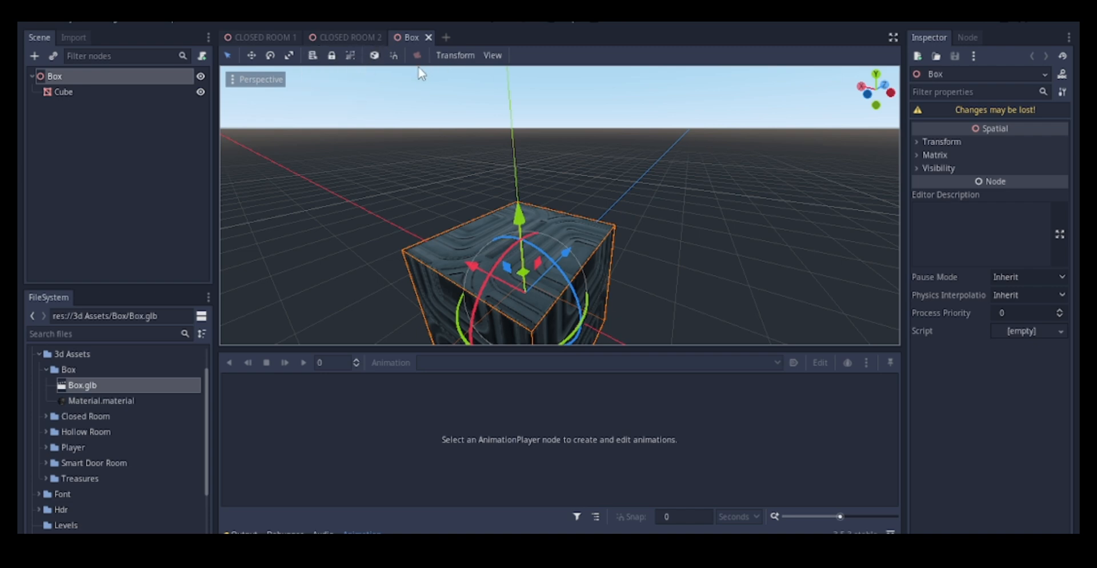
right_click(405, 32)
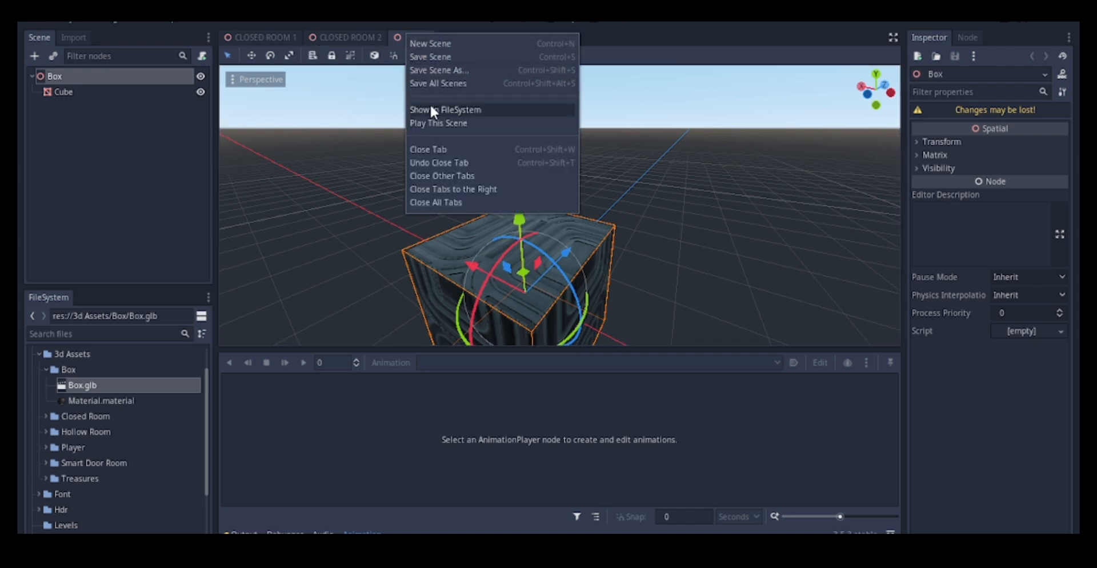
click(433, 71)
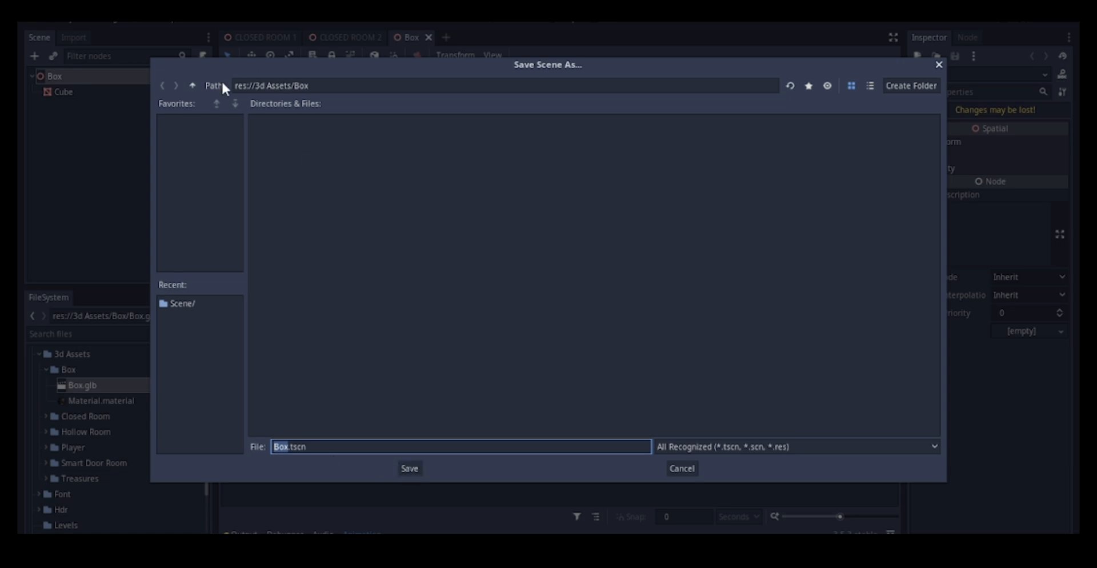
click(192, 87)
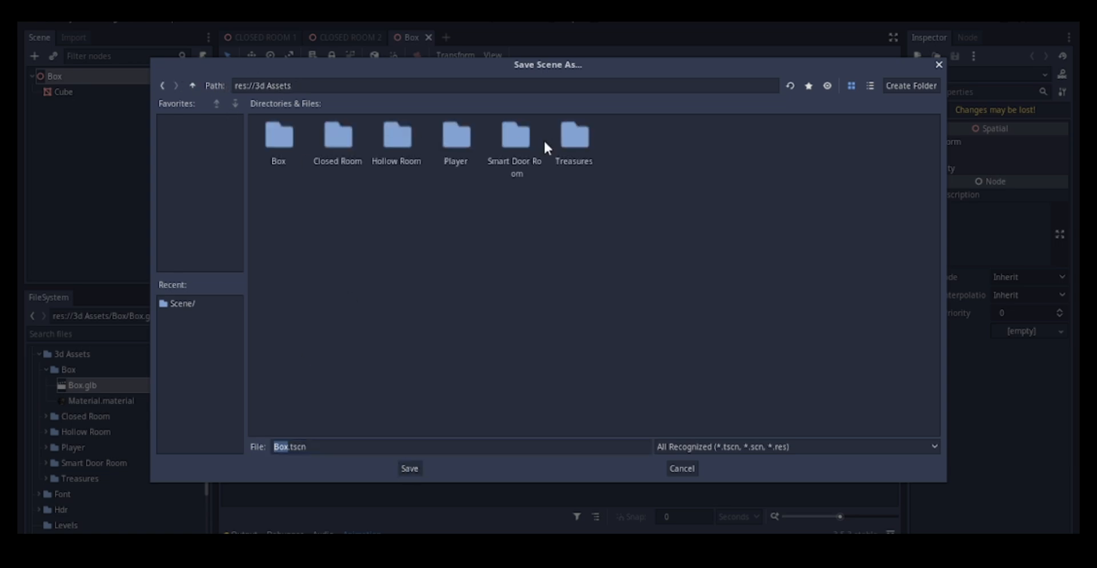
click(195, 85)
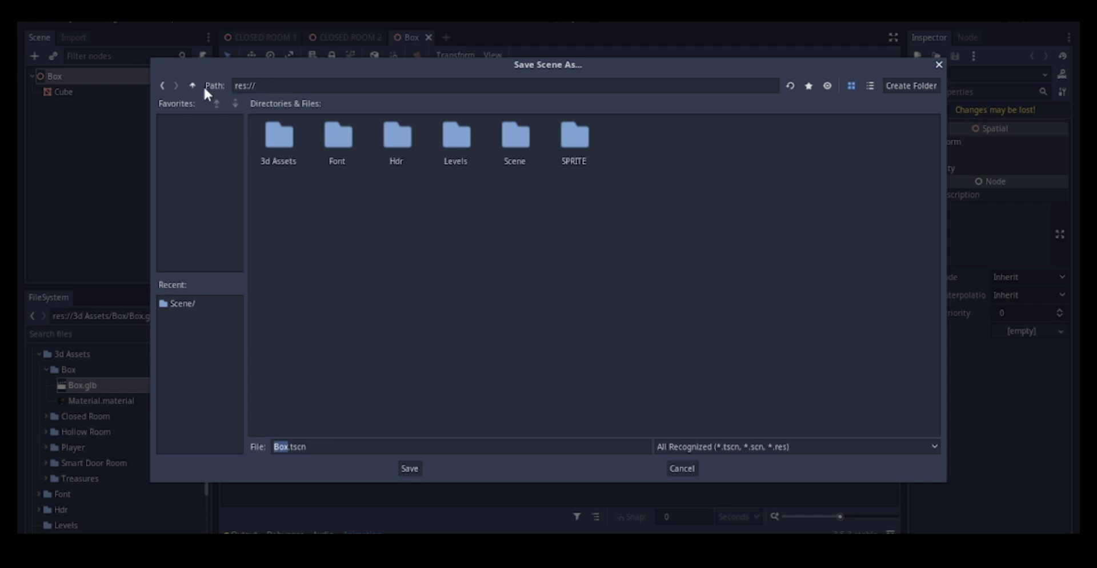
double_click(537, 143)
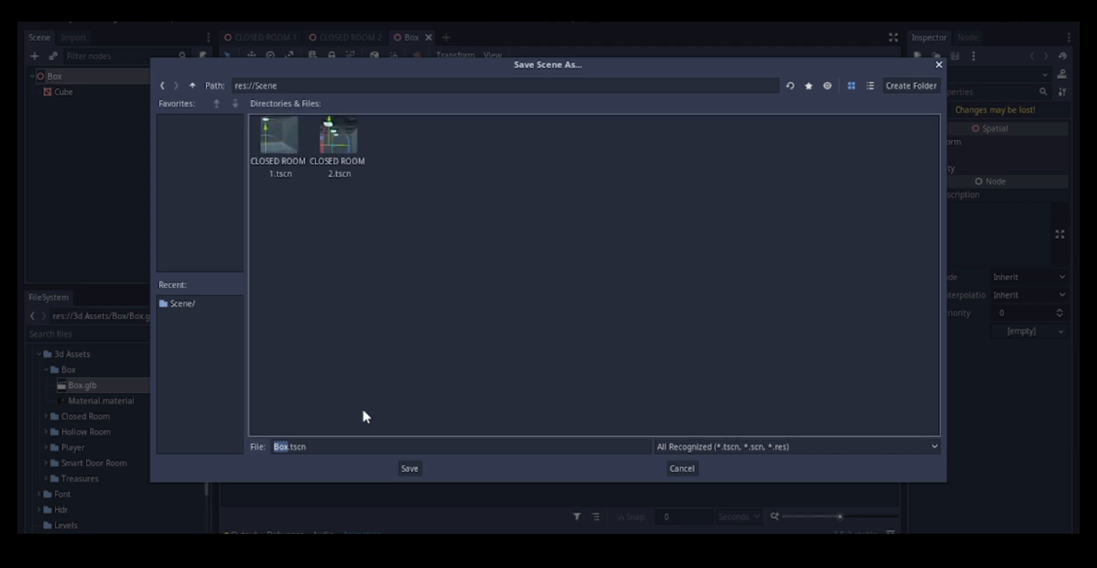
click(410, 468)
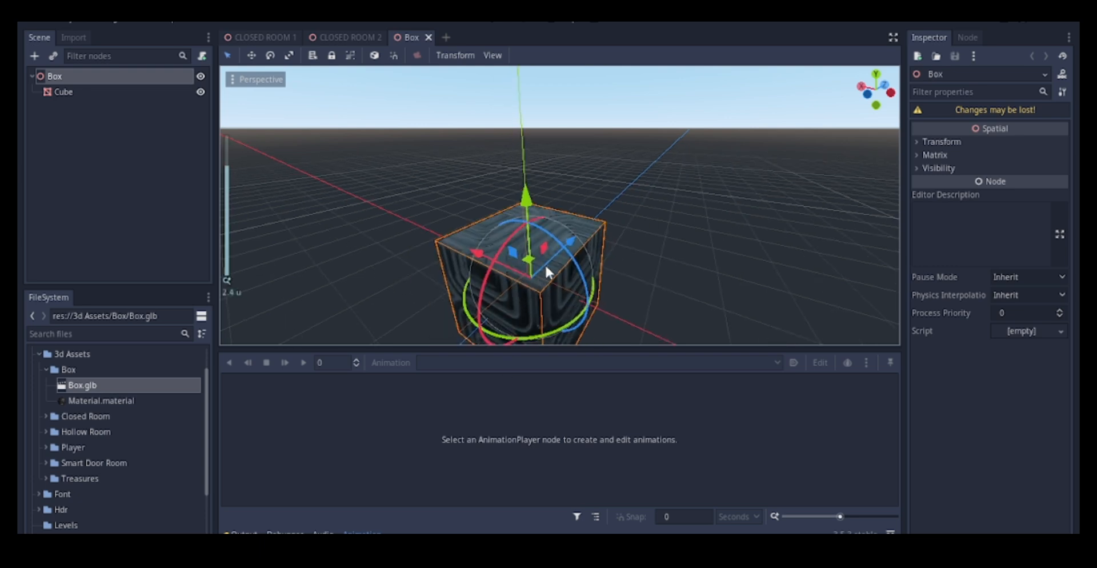
mouse_move(567, 178)
middle_down()
mouse_move(627, 221)
mouse_move(554, 245)
mouse_move(560, 180)
middle_up()
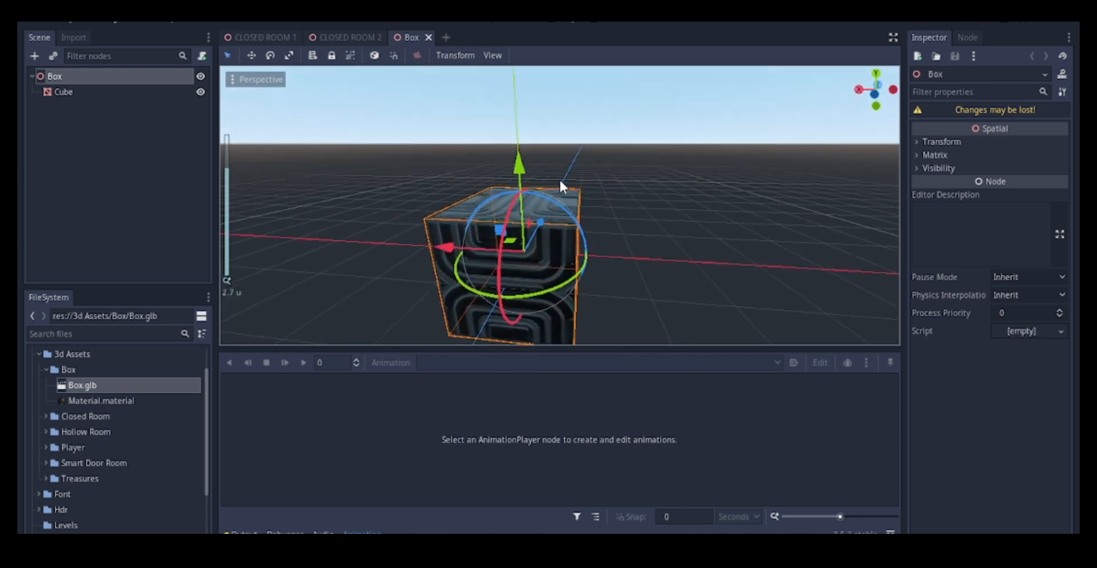
Open the imported HOLLOW ROOM 1.glb from the Hollow Room folder directly, without creating an inherited scene
scroll(118, 413, down, 2)
scroll(63, 400, up, 1)
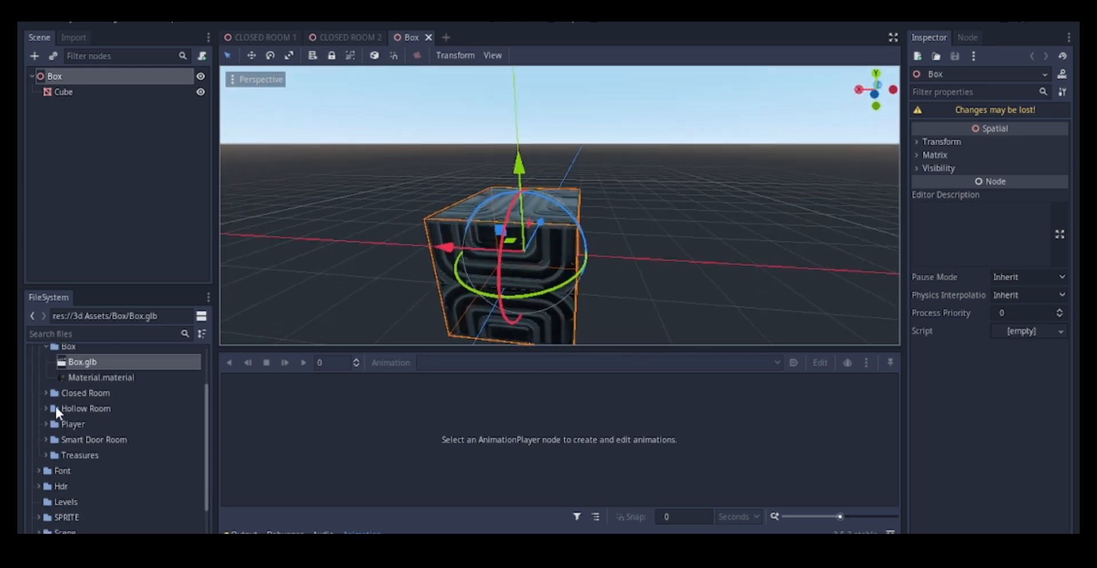
scroll(55, 385, up, 1)
click(45, 369)
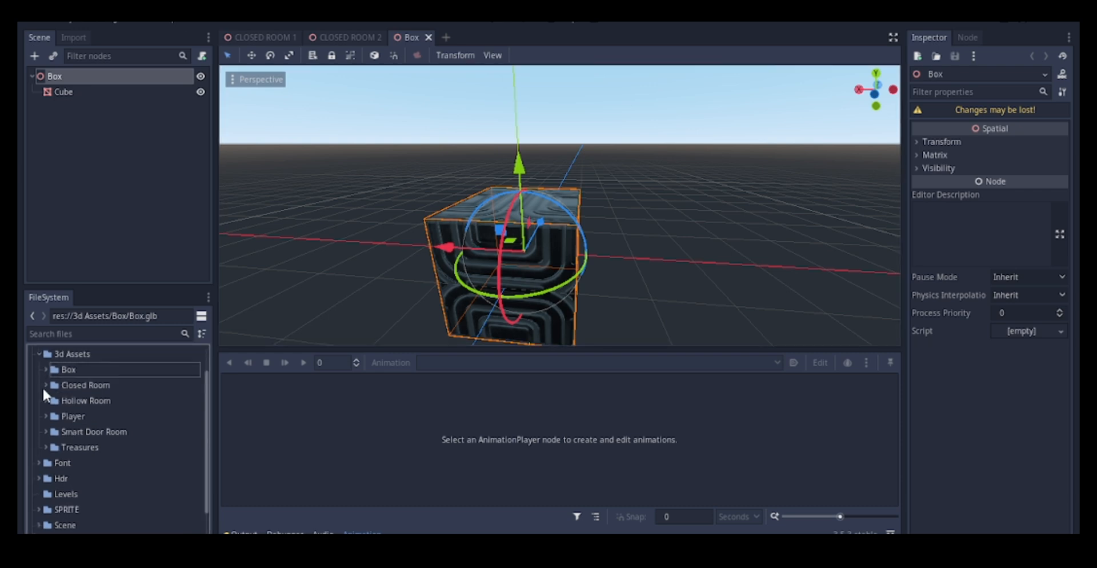
click(46, 400)
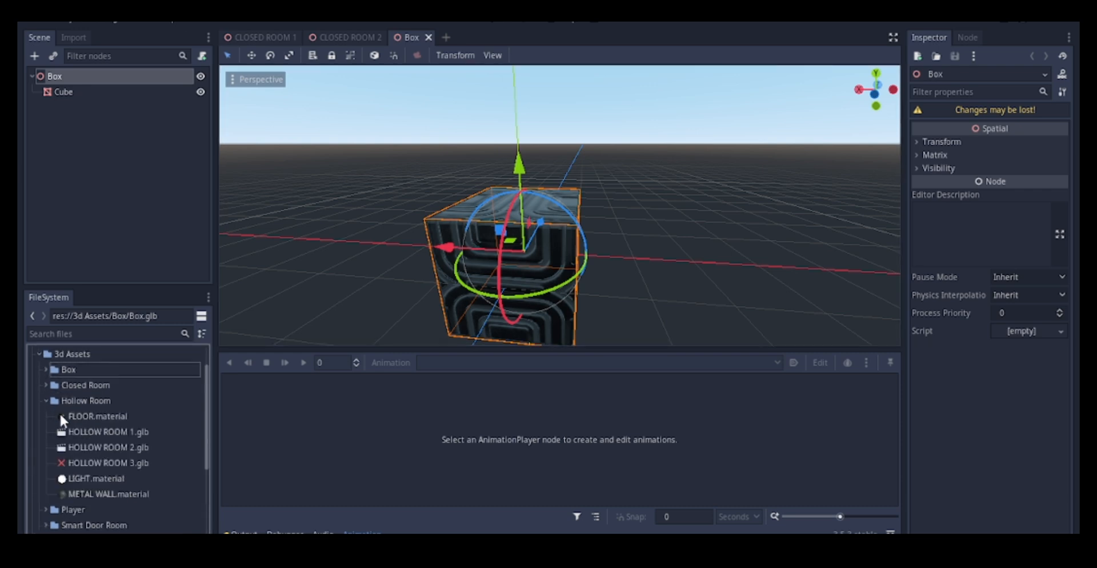
double_click(113, 430)
click(567, 296)
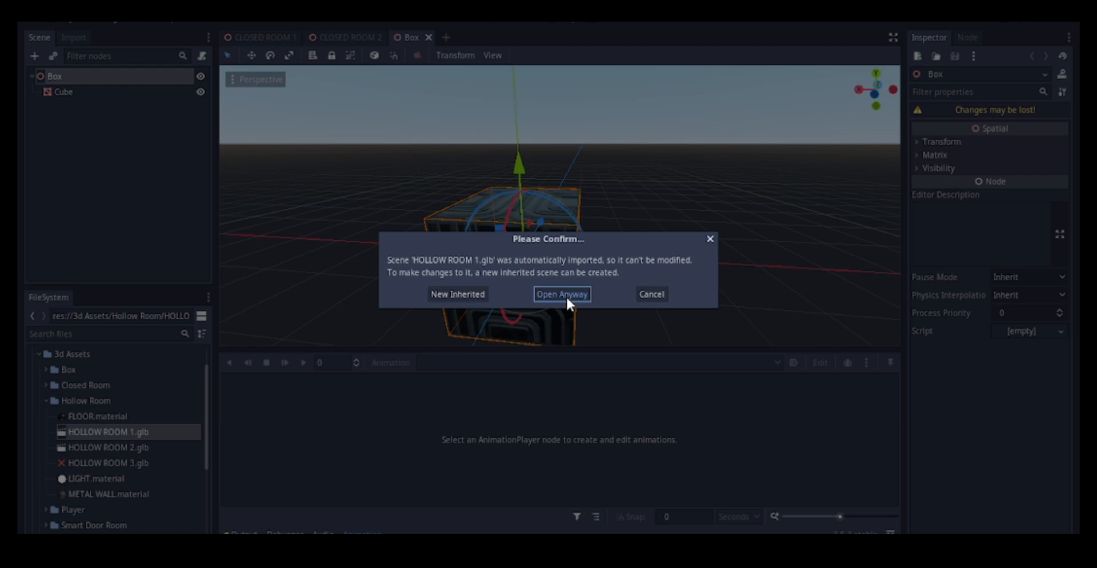
click(562, 296)
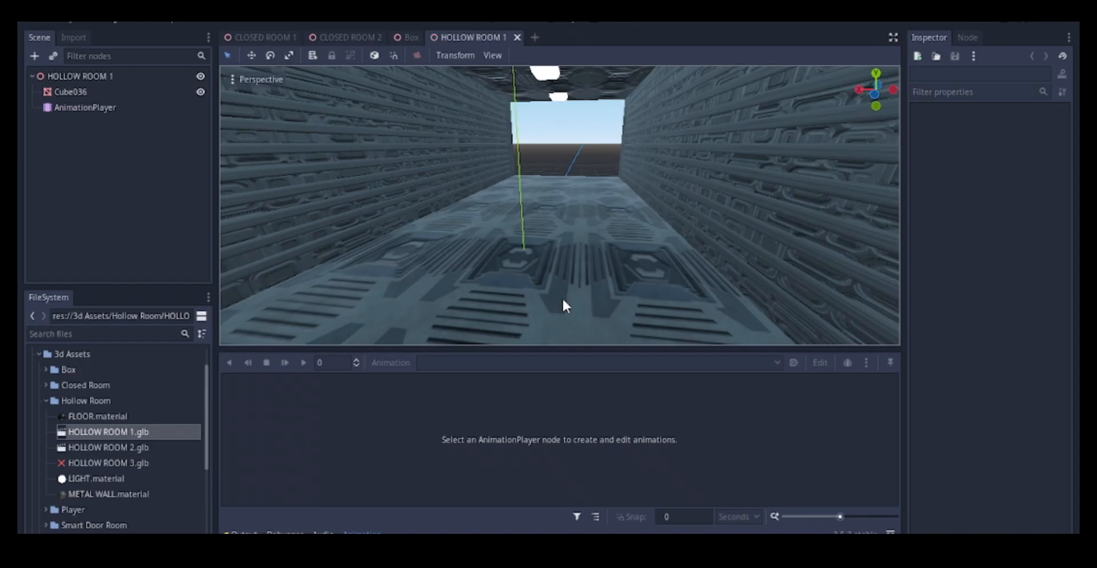
Examine the hollow room's walls, floor, open end and ceiling lights from several angles
scroll(515, 223, down, 5)
middle_drag(513, 235, 560, 129)
scroll(560, 129, up, 12)
shift+middle_drag(586, 171, 631, 262)
scroll(571, 160, down, 6)
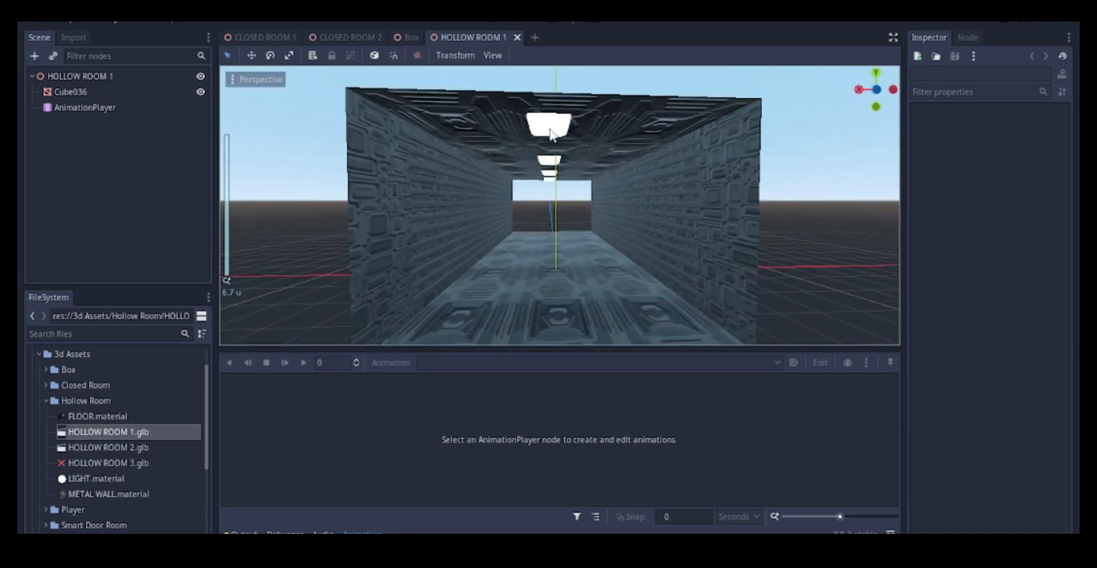
middle_drag(563, 140, 543, 143)
scroll(543, 143, up, 2)
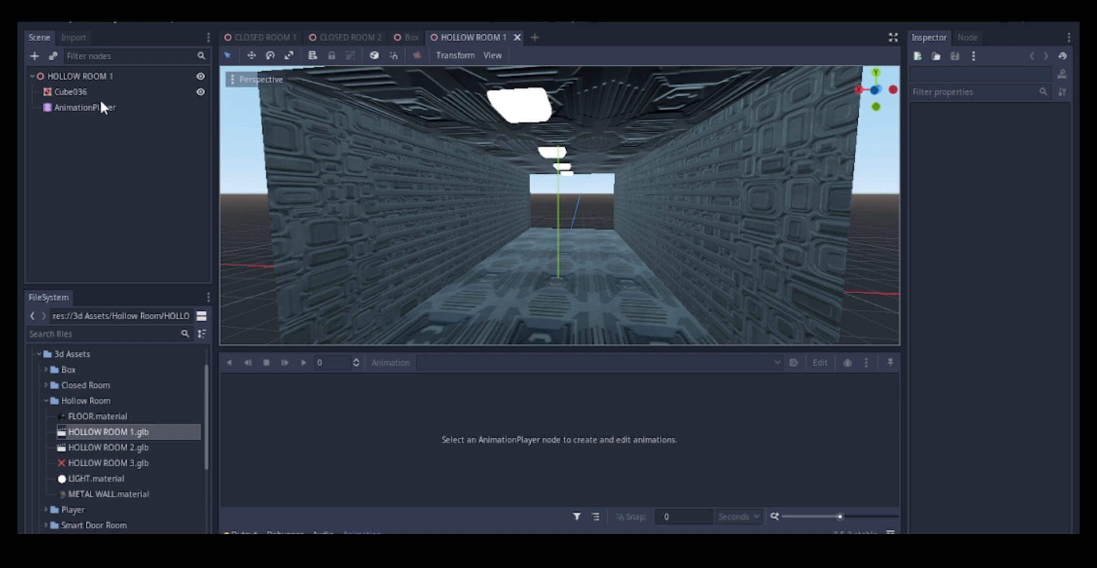
scroll(565, 114, down, 5)
scroll(568, 132, up, 5)
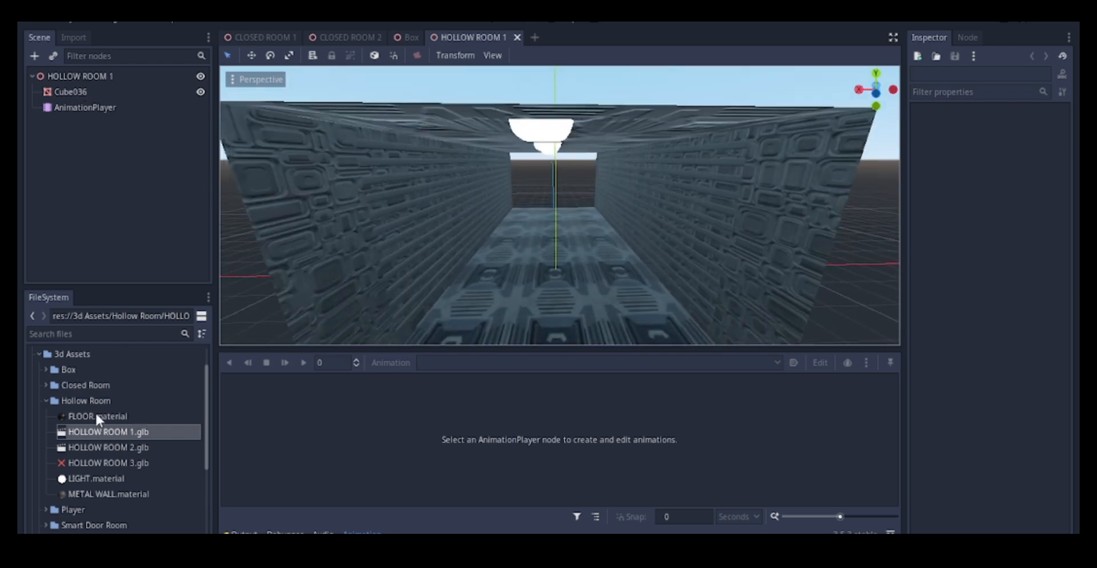
Select the Cube036 mesh and expand its mesh resource to show the Surface 1 and Surface 2 materials
click(72, 90)
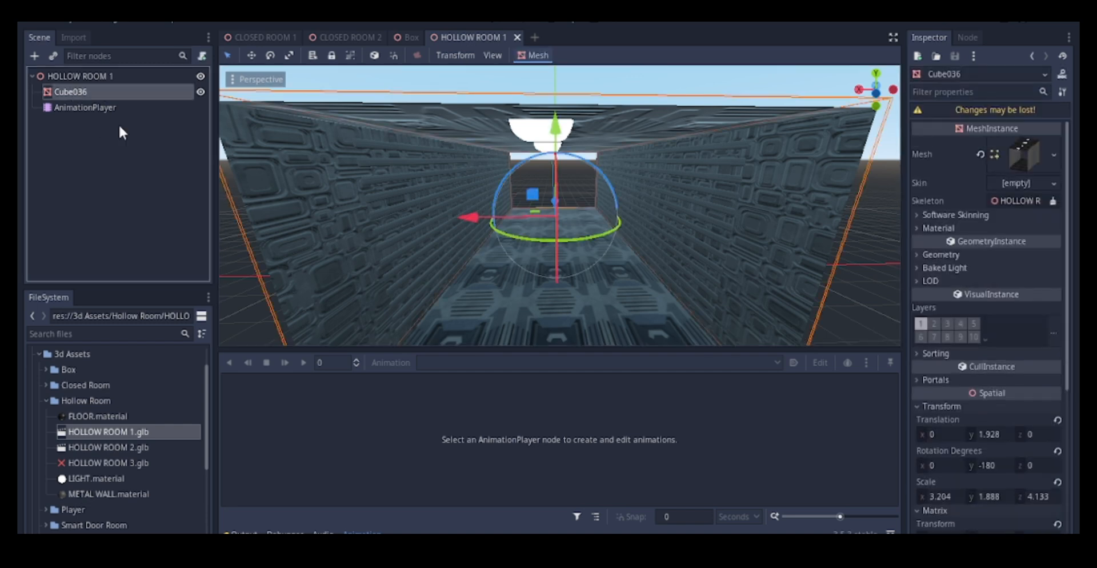
click(1020, 149)
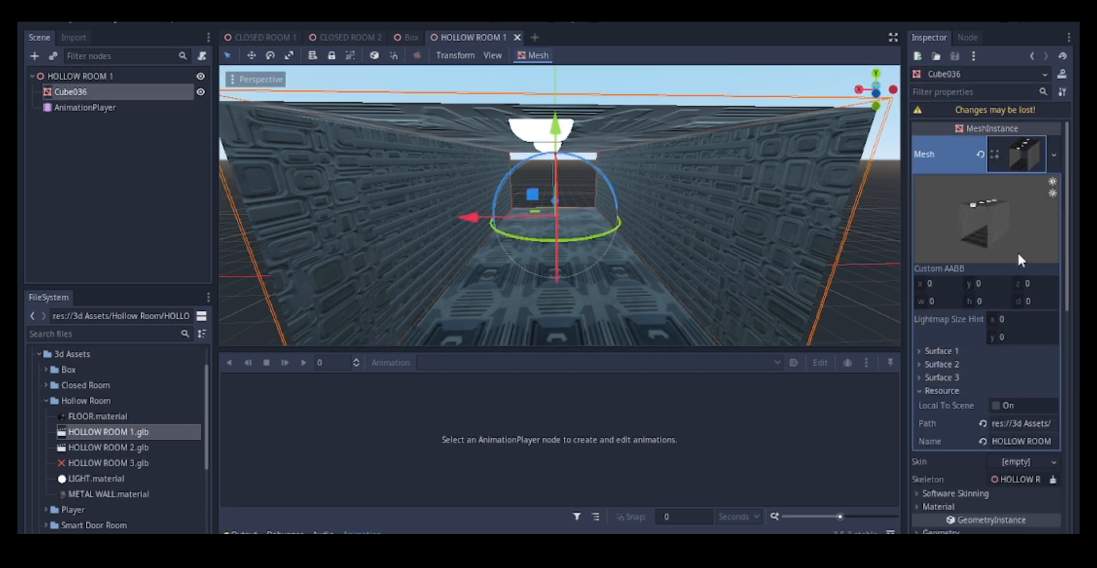
click(958, 349)
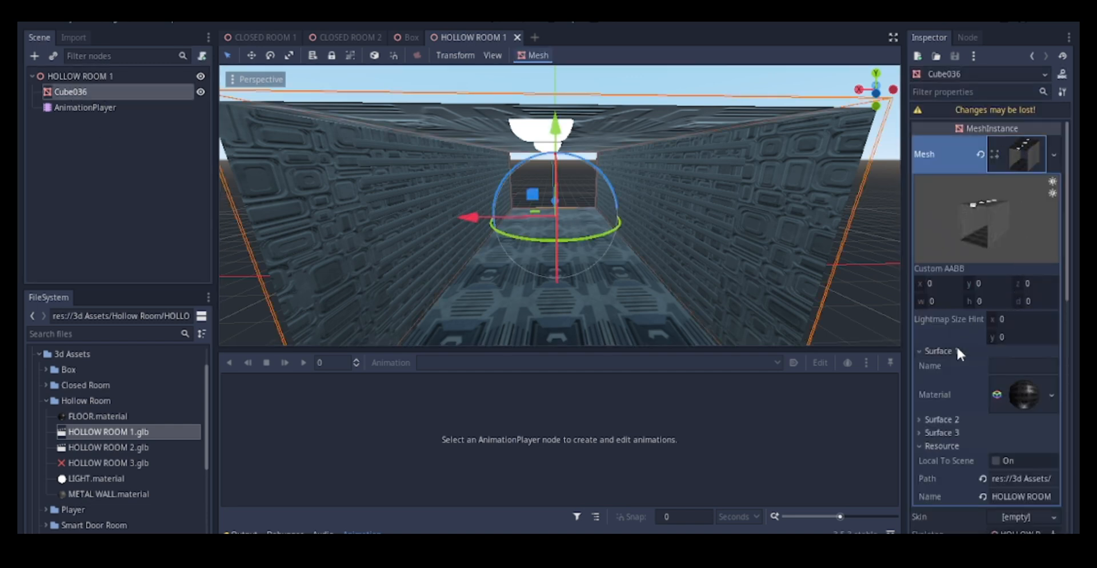
click(949, 417)
scroll(960, 413, down, 3)
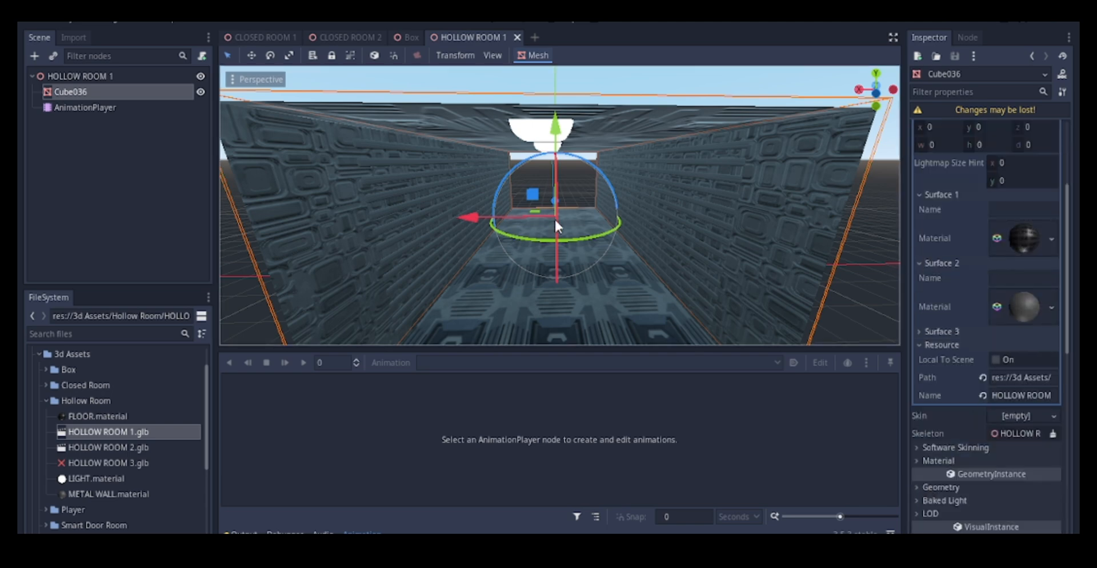
Inspect the selected corridor mesh from inside and outside, comparing its wall, floor and ceiling light surfaces
middle_drag(554, 219, 650, 183)
middle_drag(736, 176, 404, 179)
scroll(428, 189, up, 3)
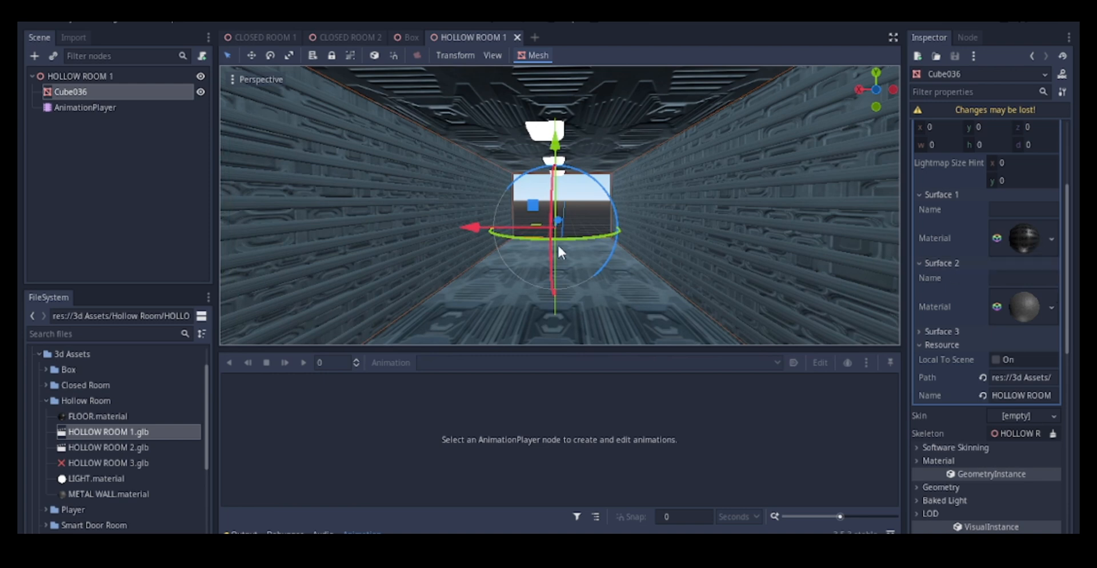
scroll(558, 251, down, 5)
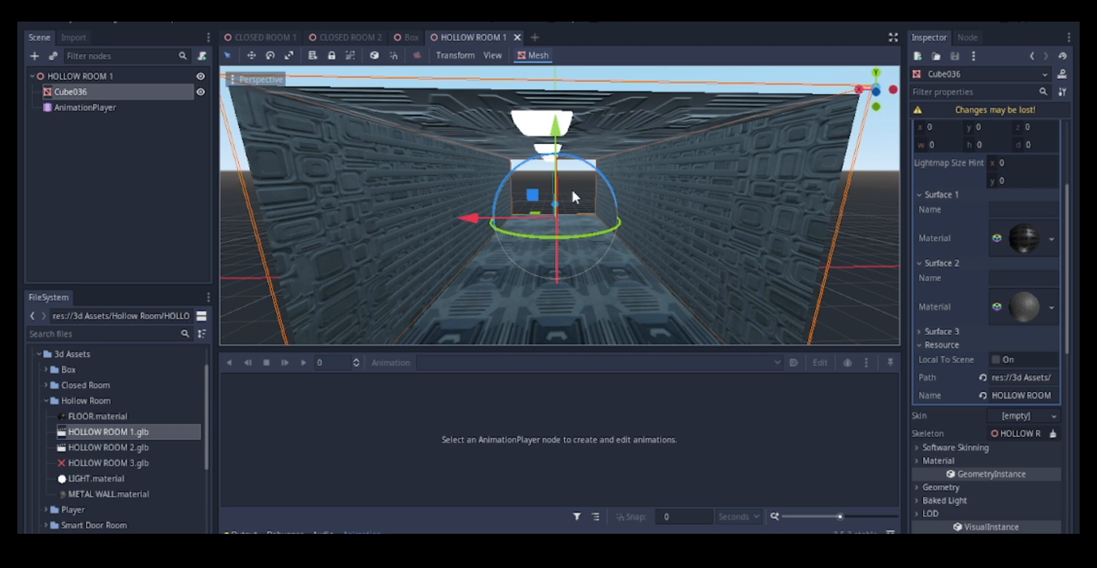
middle_drag(571, 187, 563, 214)
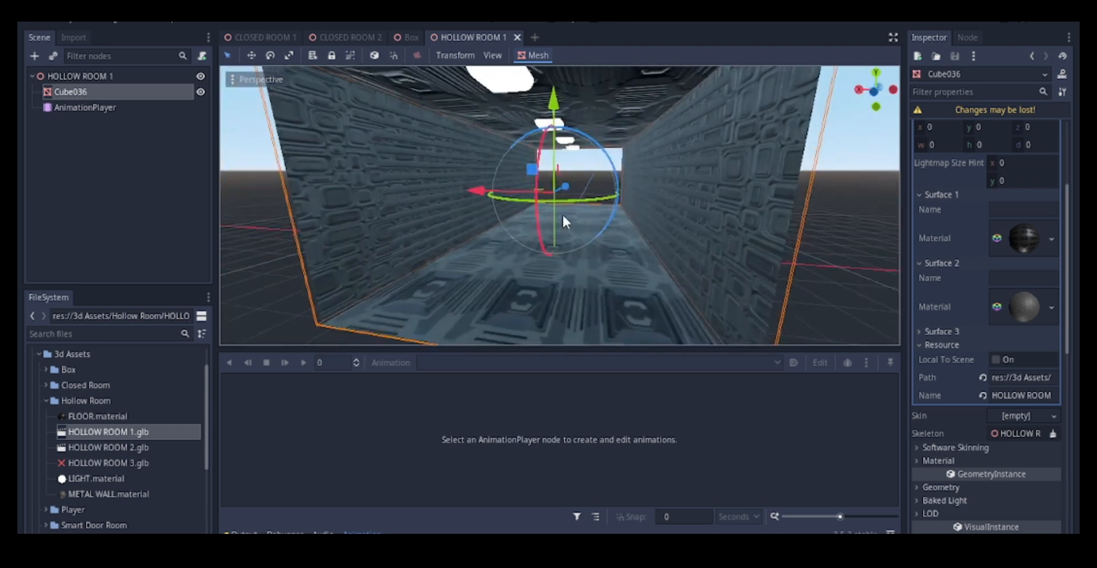
middle_drag(693, 203, 677, 156)
scroll(677, 224, up, 6)
shift+middle_drag(676, 224, 681, 189)
scroll(643, 145, down, 4)
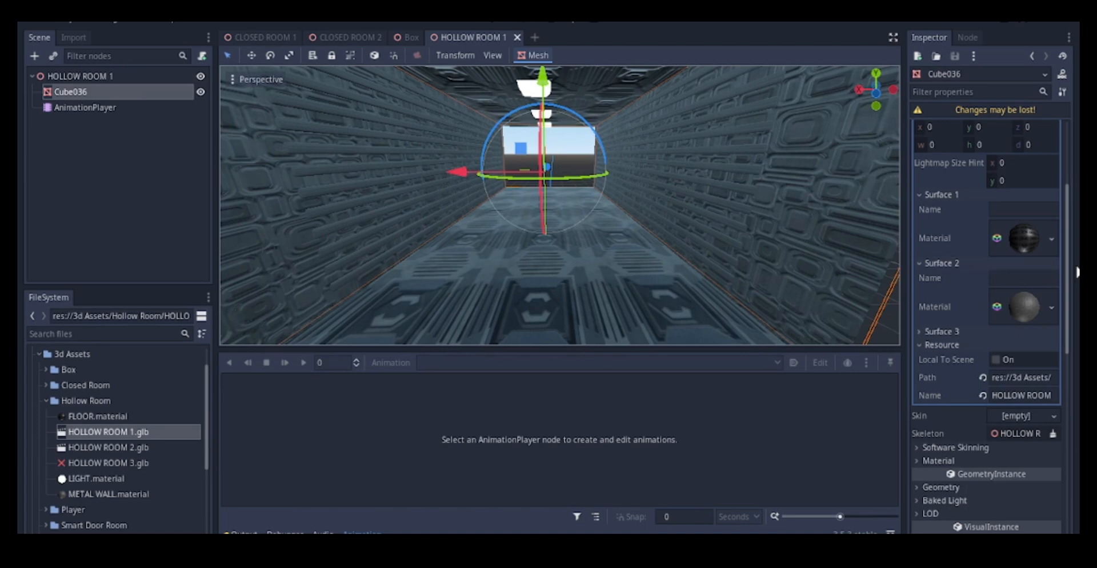
Set the emission colour of the Surface 3 light material on the Cube036 mesh to cyan, hex 6deae1
click(951, 331)
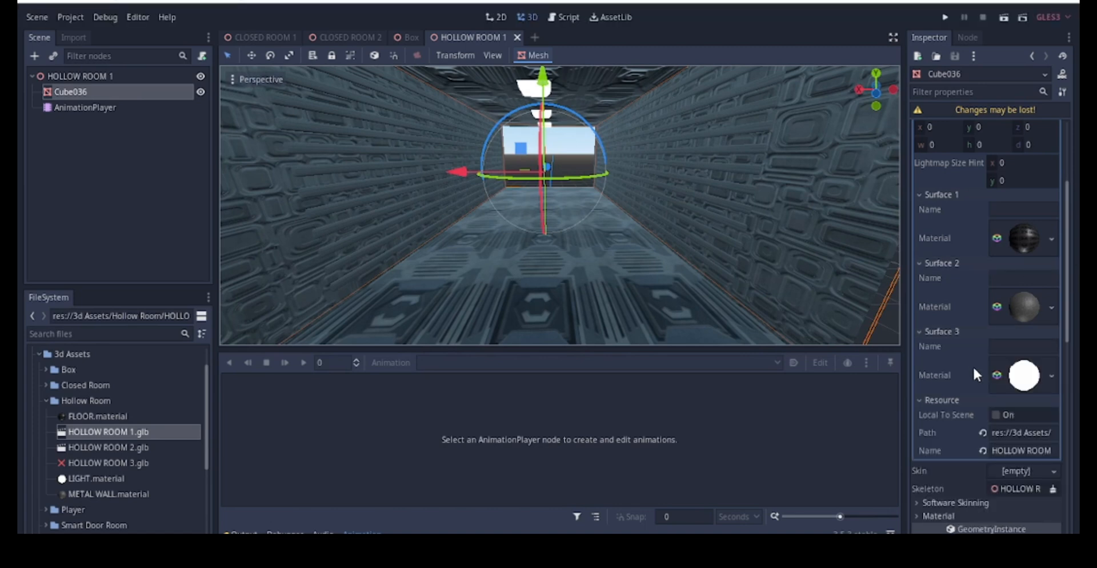
click(1029, 378)
scroll(951, 402, down, 5)
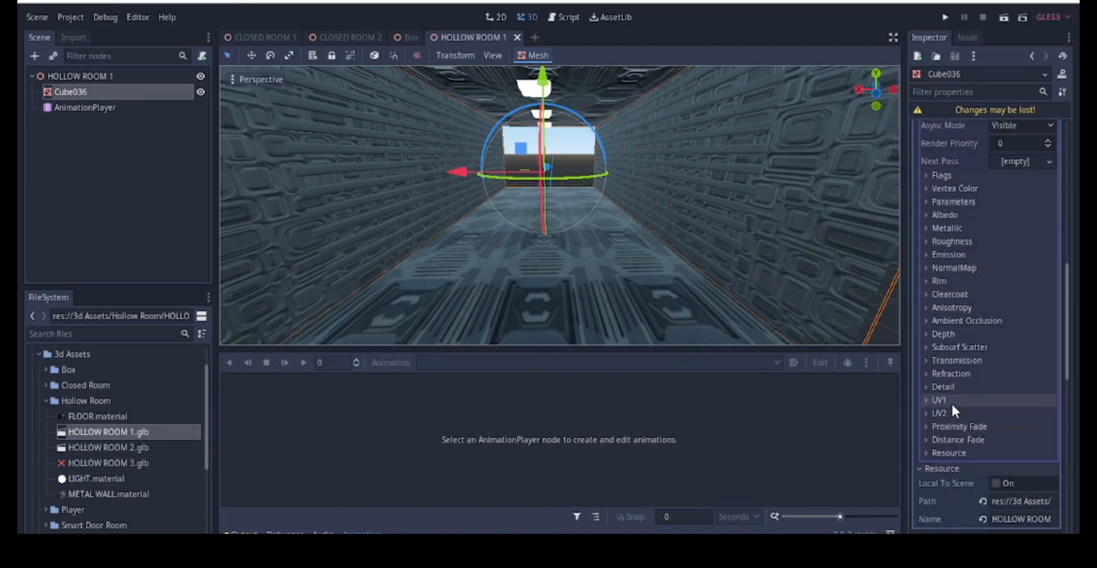
click(948, 254)
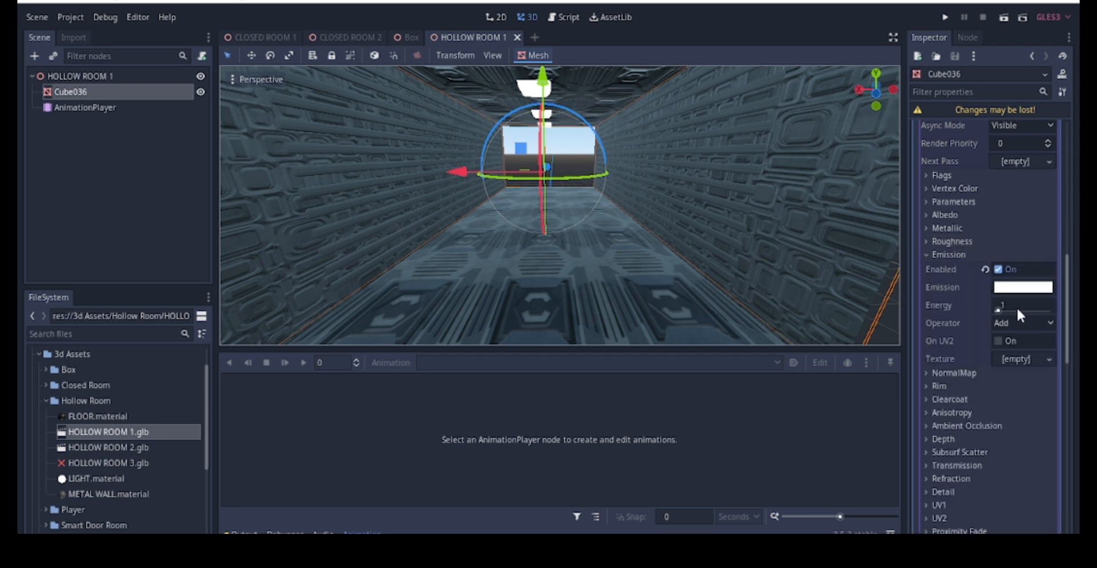
click(1004, 293)
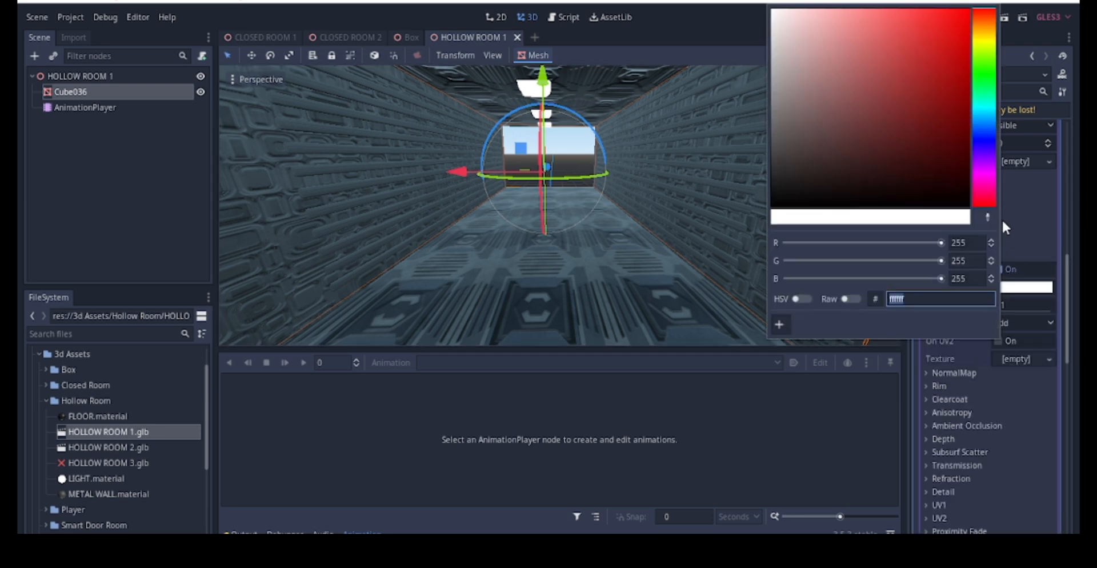
click(986, 105)
drag(865, 29, 878, 24)
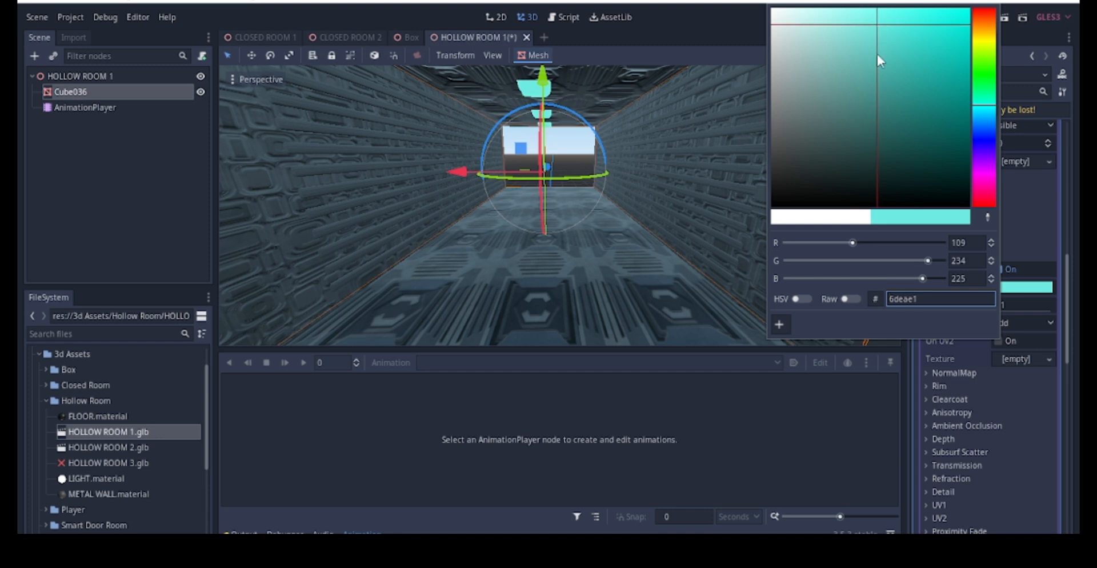
Raise the ceiling light material's emission energy to 2.33 and check the glow inside the corridor
click(1025, 302)
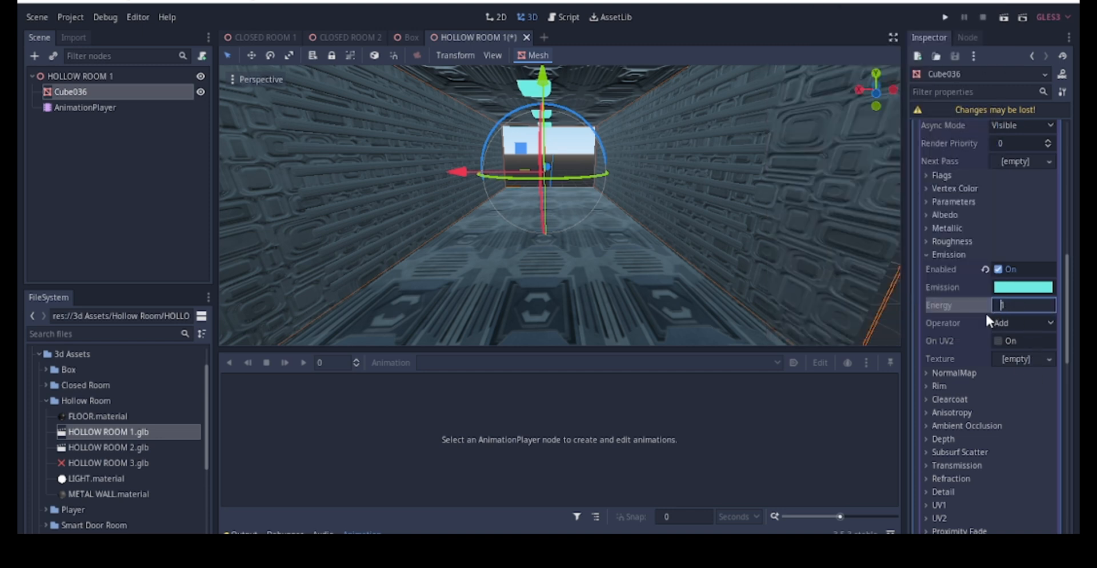
mouse_move(994, 310)
mouse_down()
mouse_move(1012, 309)
mouse_move(1003, 311)
mouse_up()
click(1015, 288)
click(451, 217)
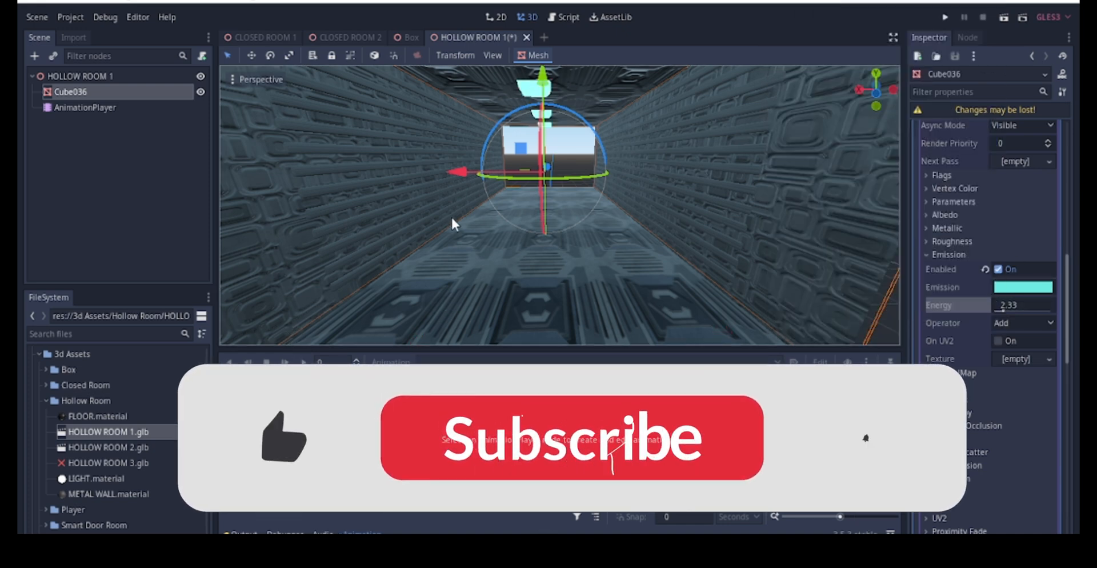
scroll(521, 216, up, 10)
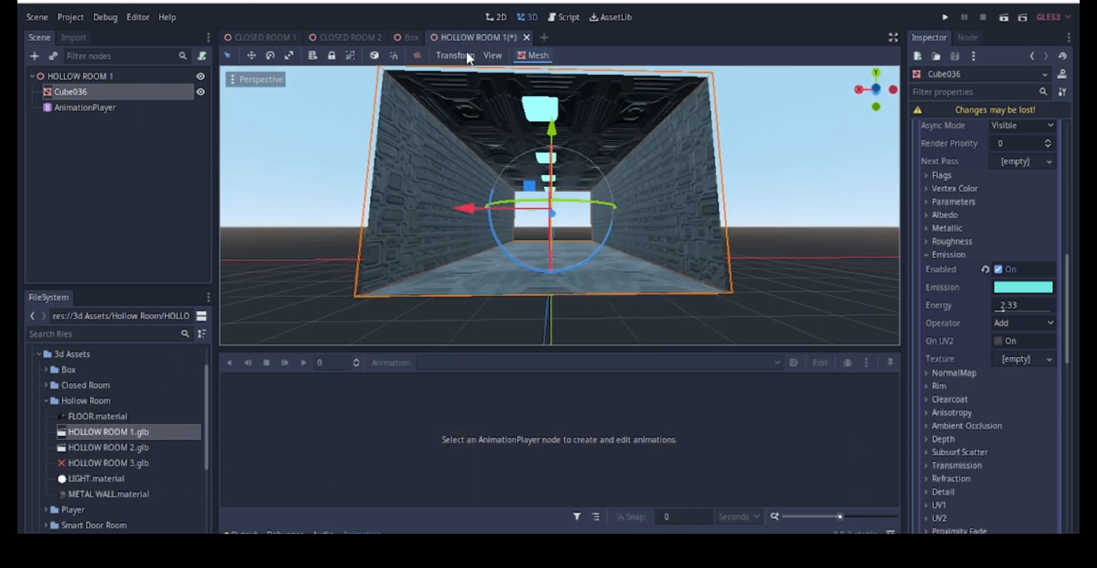
Save the glowing corridor as HOLLOW ROOM 1.tscn in the project's Scene folder
right_click(474, 36)
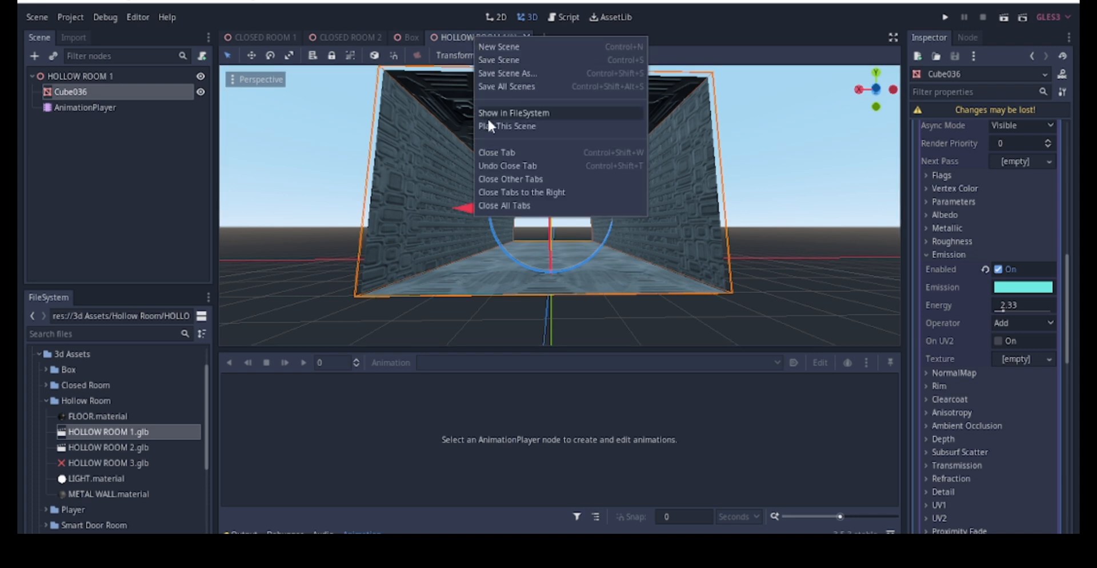
click(513, 73)
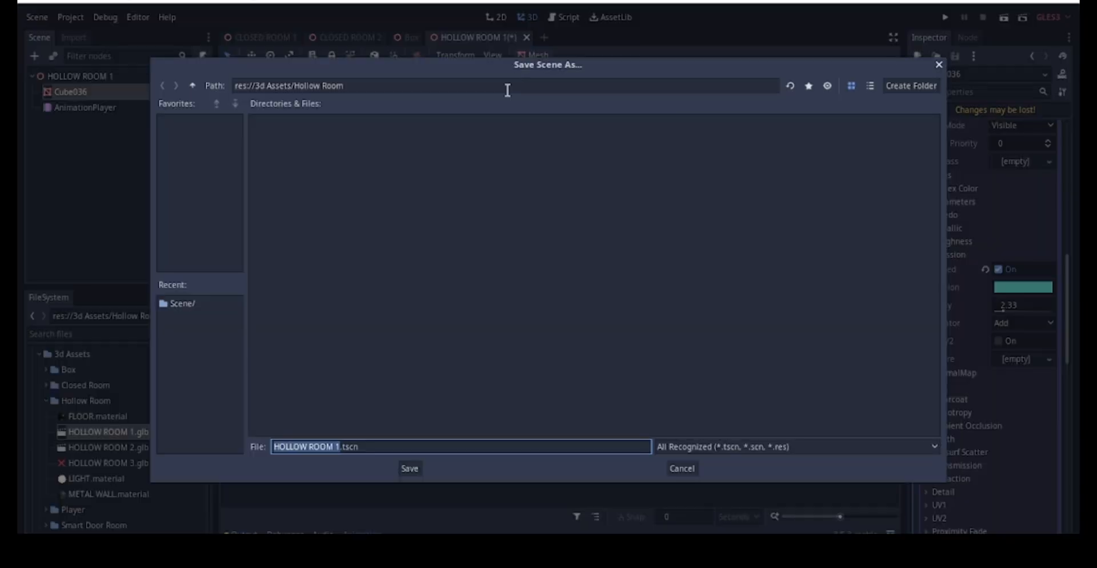
click(192, 86)
click(192, 86)
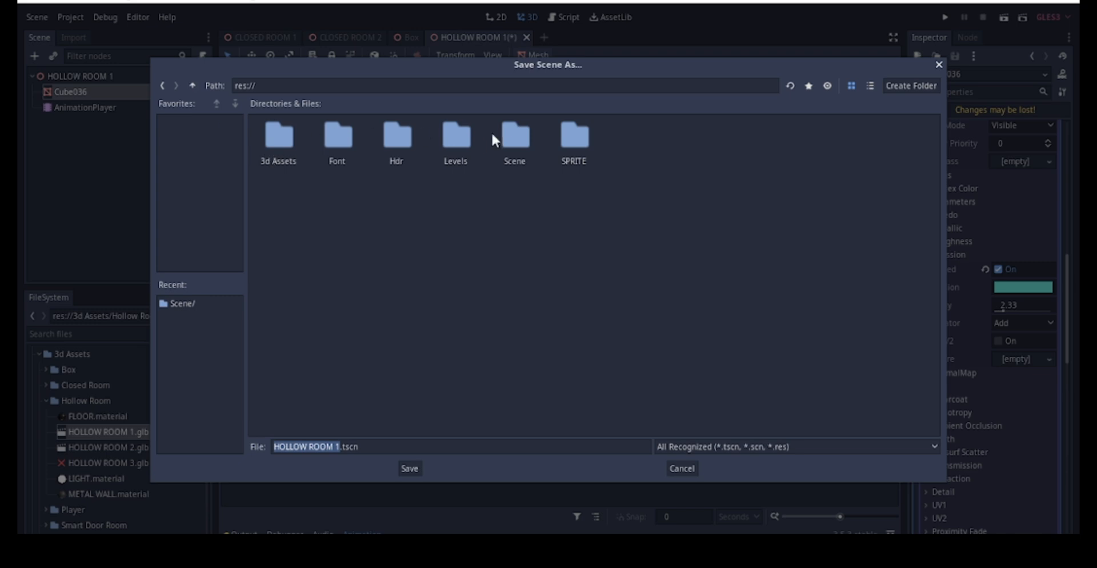
double_click(510, 145)
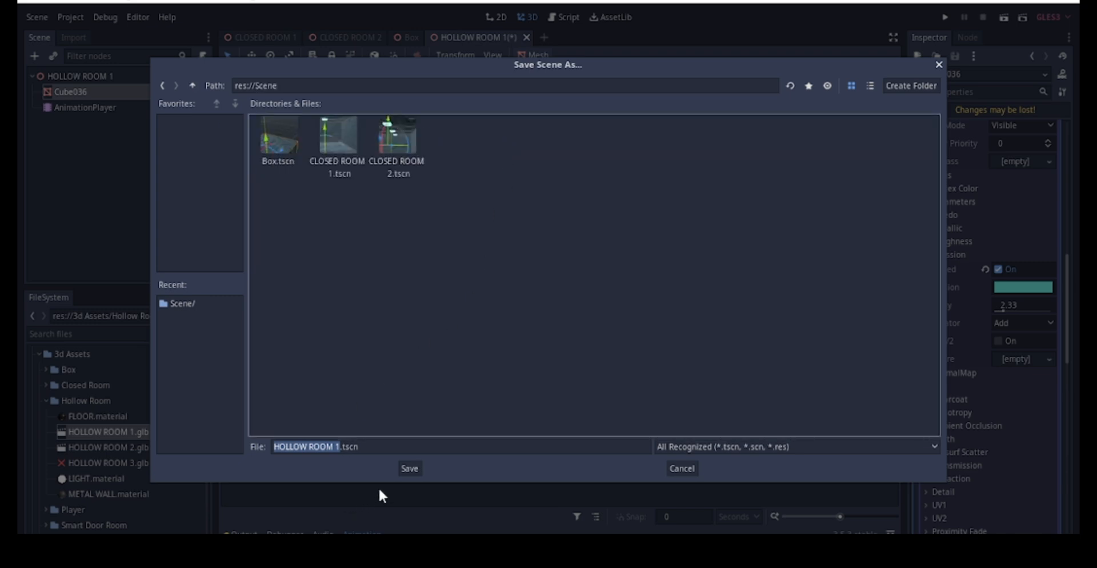
click(410, 468)
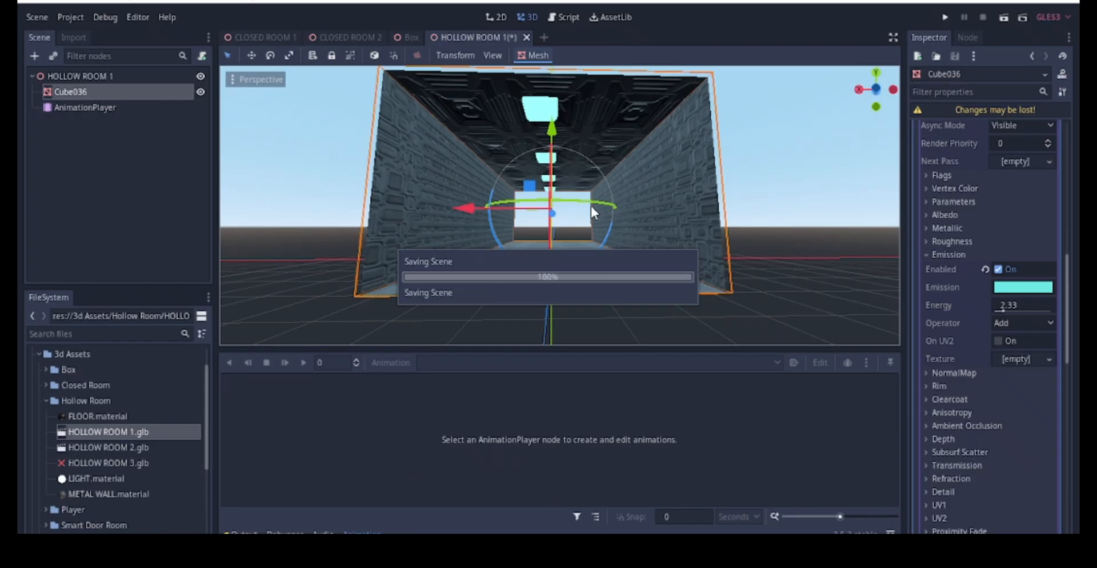
Open the imported HOLLOW ROOM 3.glb directly, without creating an inherited scene, and inspect its ceiling lights
scroll(598, 241, down, 5)
scroll(598, 241, up, 5)
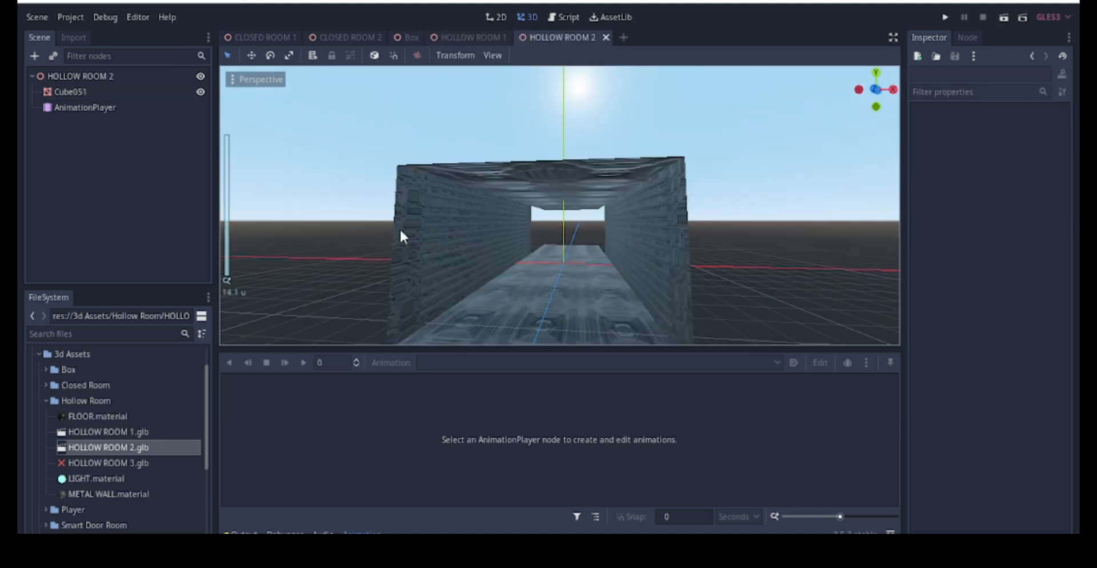
double_click(110, 466)
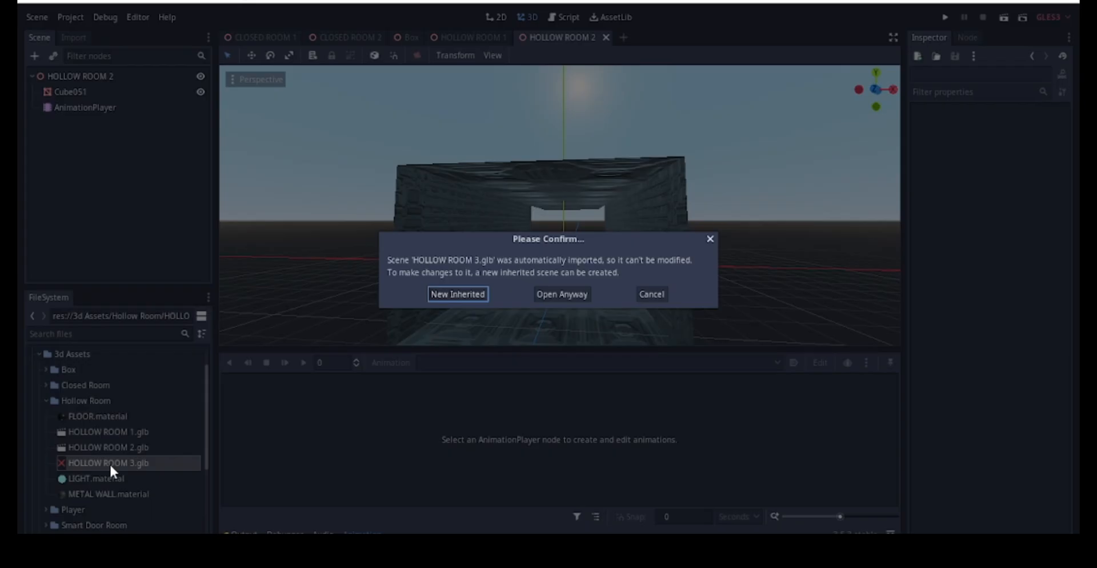
click(563, 294)
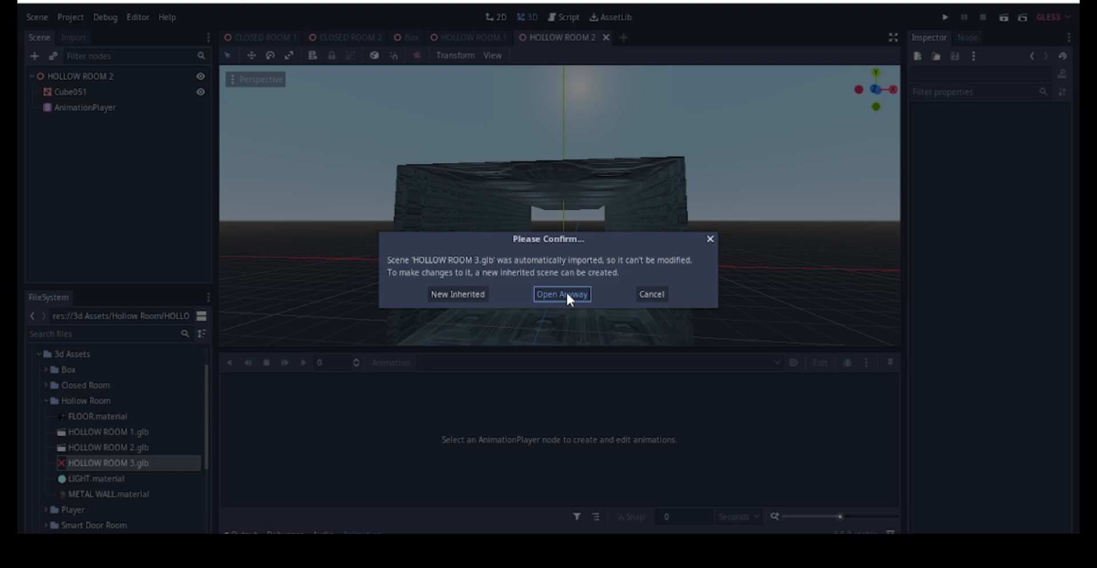
scroll(557, 228, up, 8)
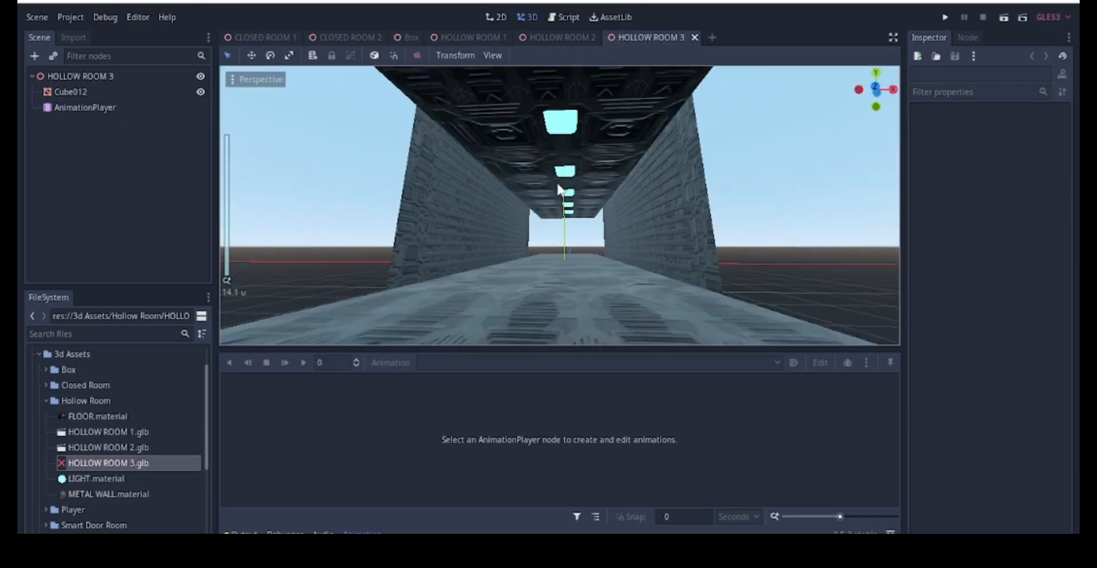
scroll(556, 135, down, 6)
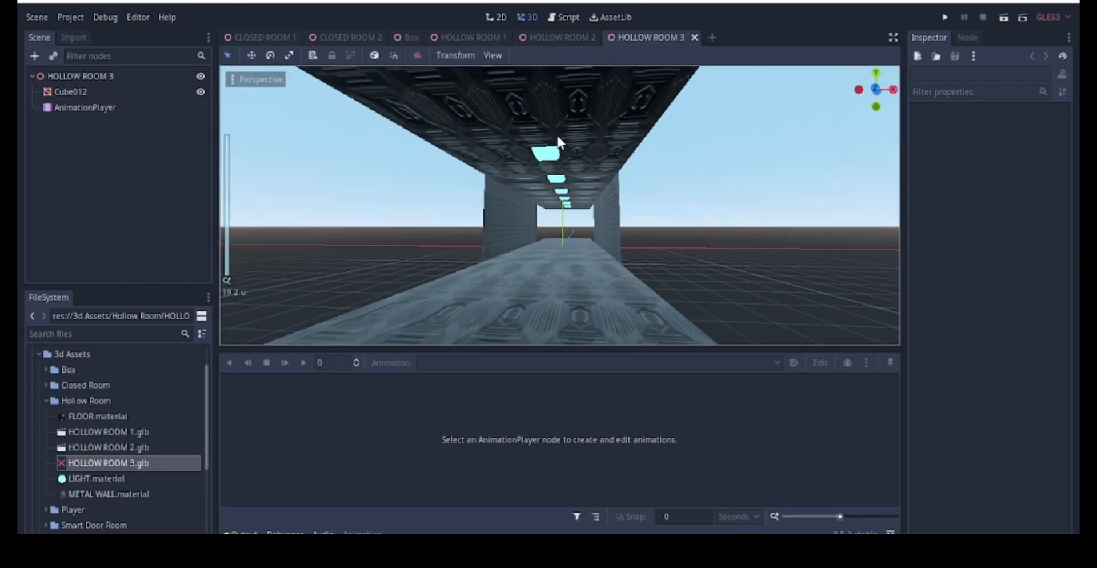
middle_drag(556, 134, 532, 139)
Save the third hollow room as HOLLOW ROOM 3.tscn in the project's Scene folder
right_click(623, 38)
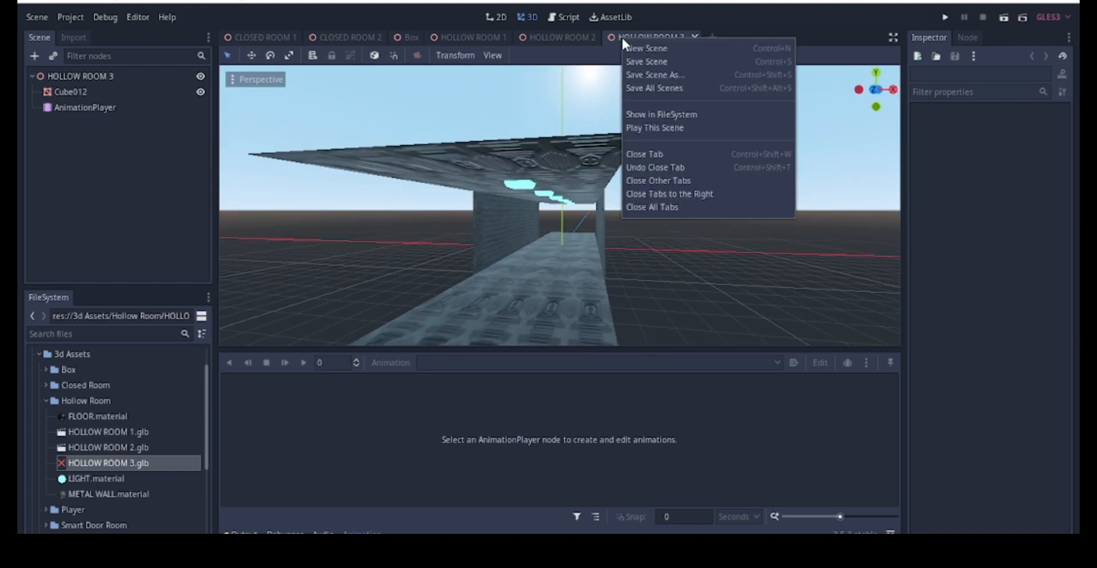
click(652, 75)
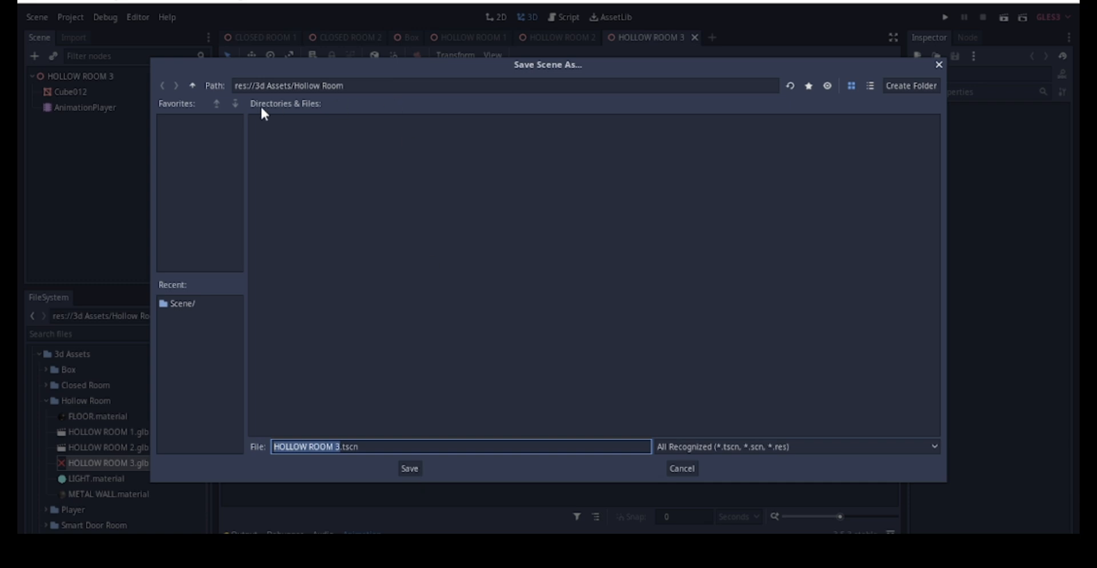
click(192, 86)
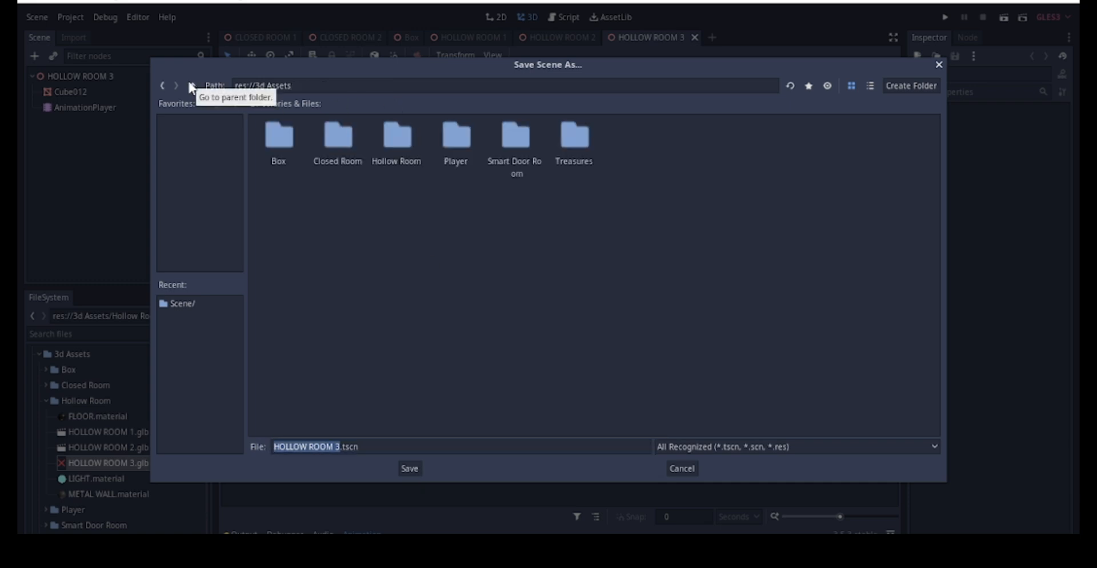
click(192, 86)
double_click(498, 136)
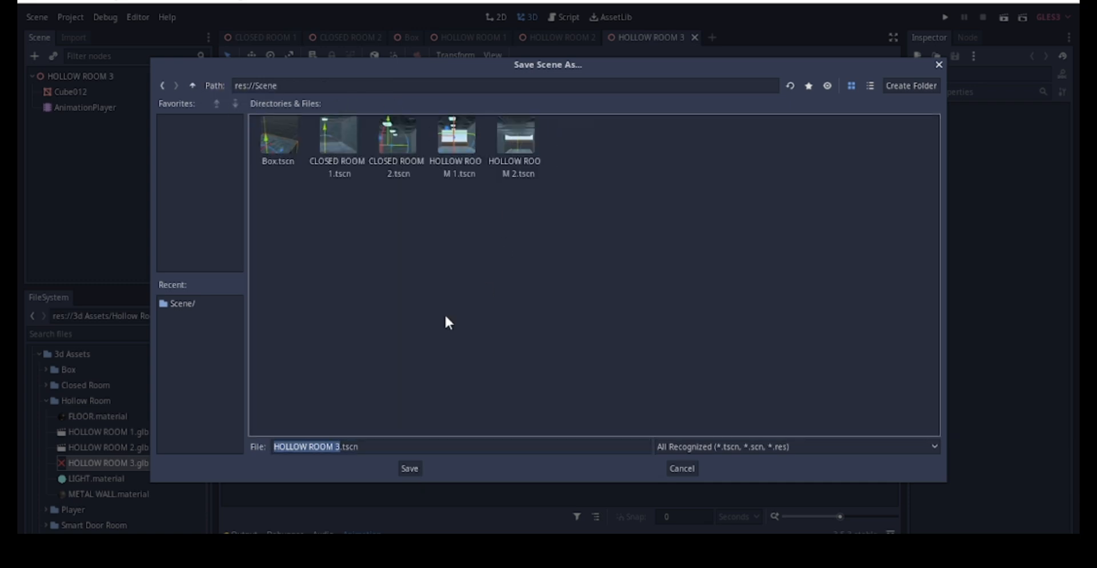
click(412, 468)
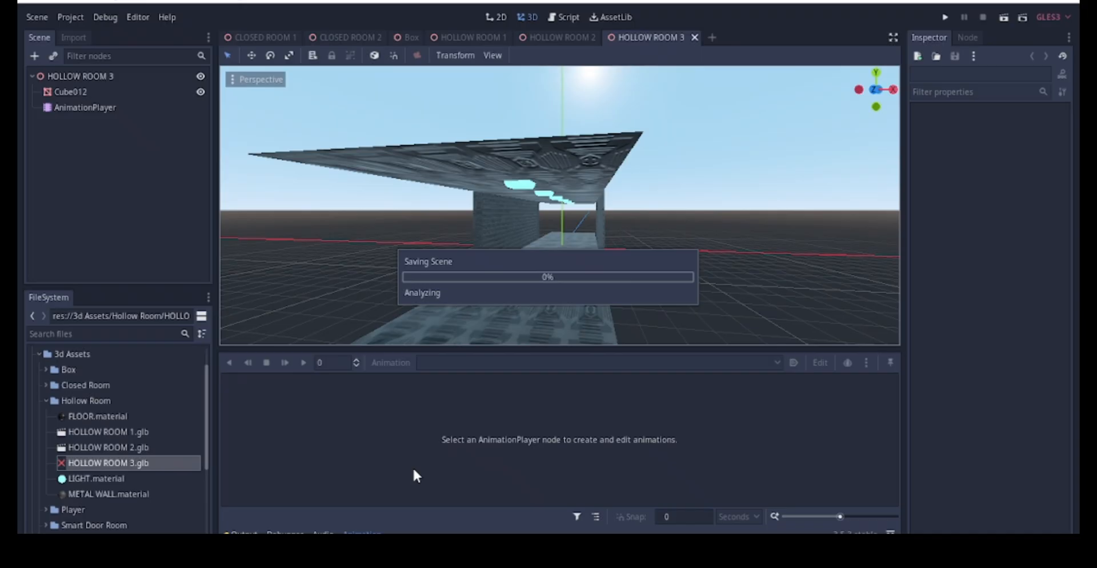
Collapse the Hollow Room folder and open PLAYER.glb from the Player folder directly, without creating an inherited scene
scroll(91, 468, down, 1)
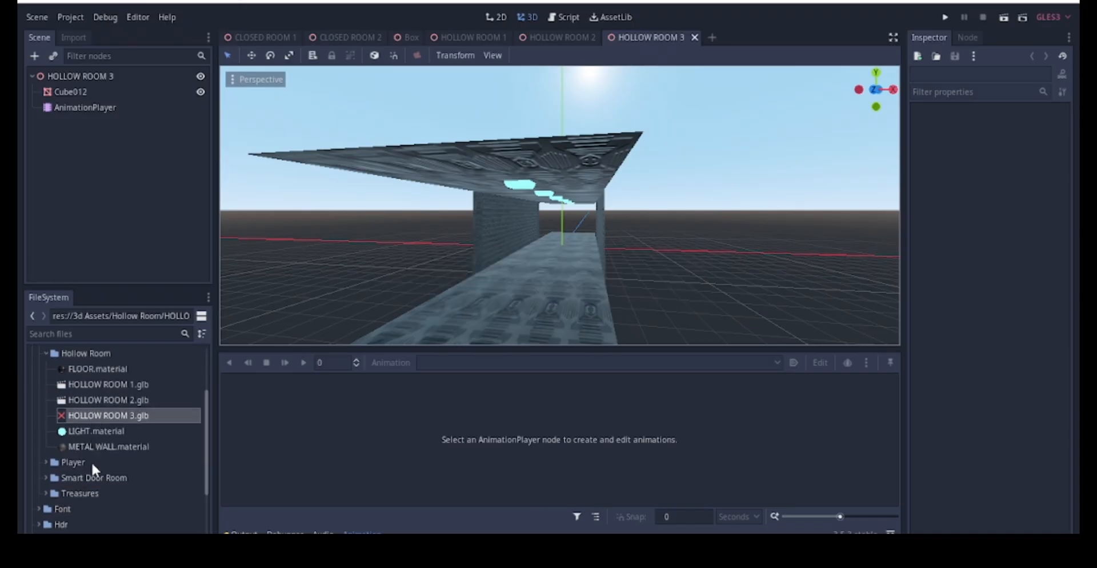
scroll(91, 461, up, 1)
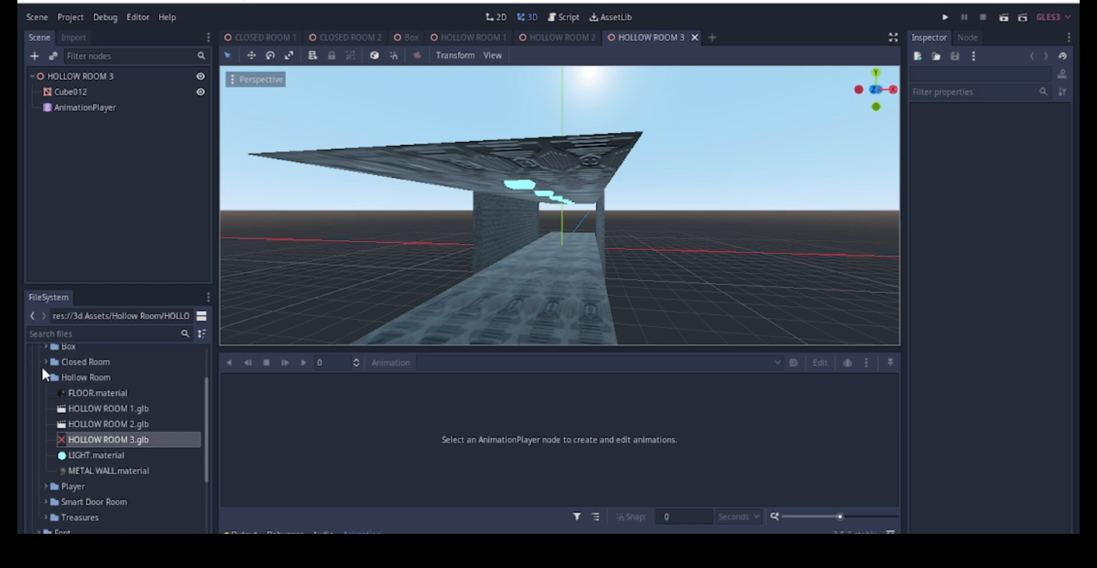
click(46, 377)
click(45, 394)
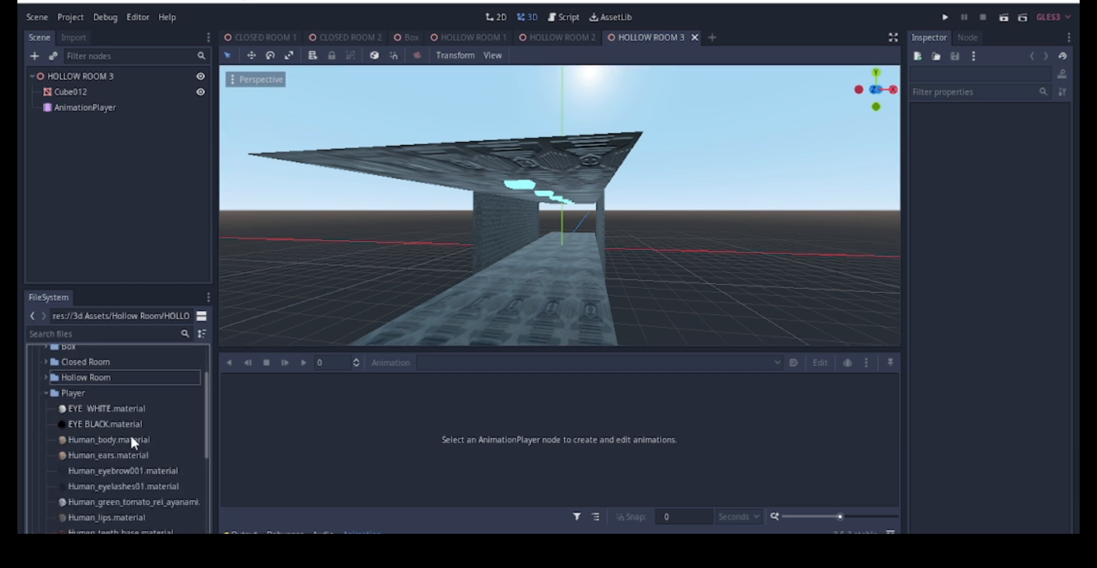
scroll(108, 428, down, 5)
double_click(102, 384)
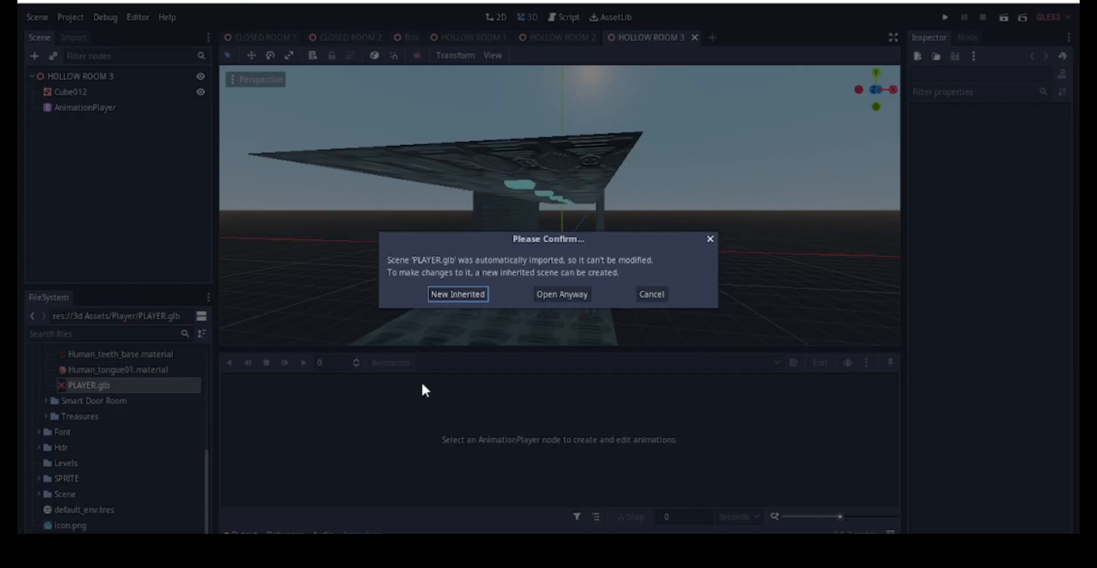
click(556, 293)
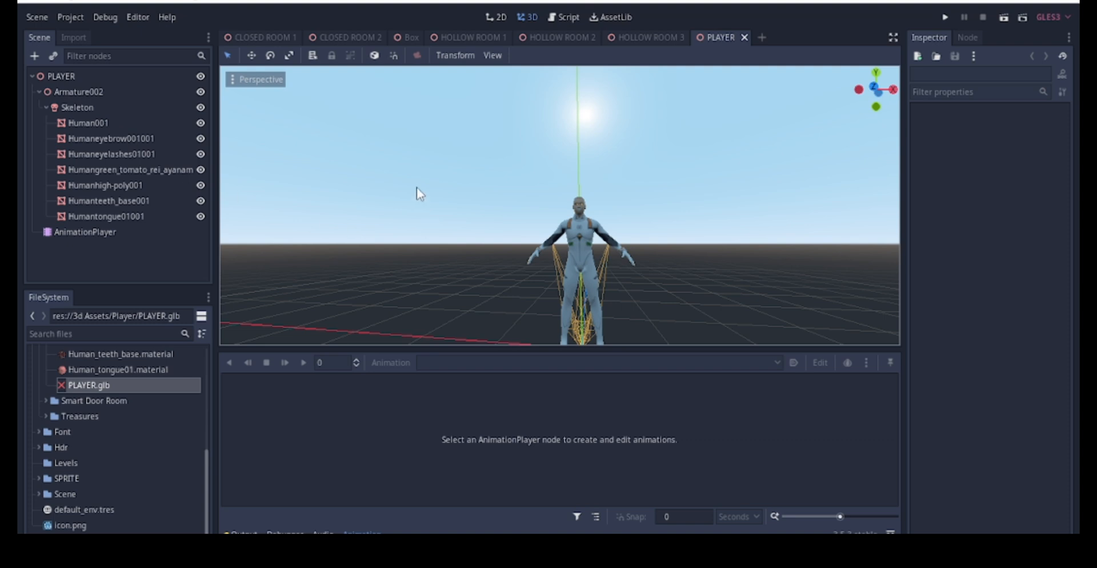
Select the PLAYER root node and examine the character model from several distances and angles
scroll(461, 200, down, 8)
scroll(574, 263, up, 10)
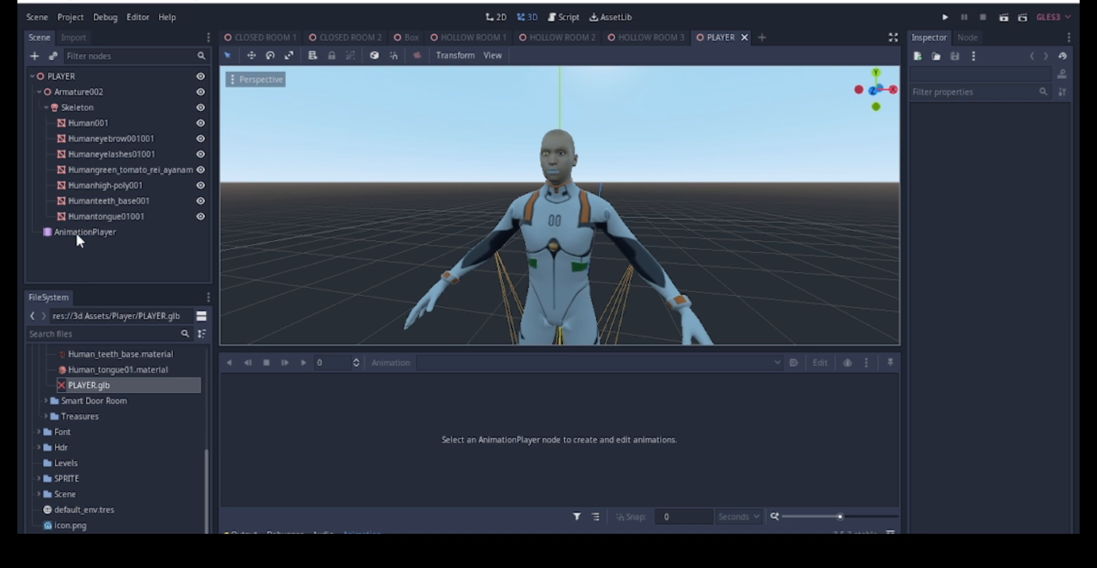
click(59, 78)
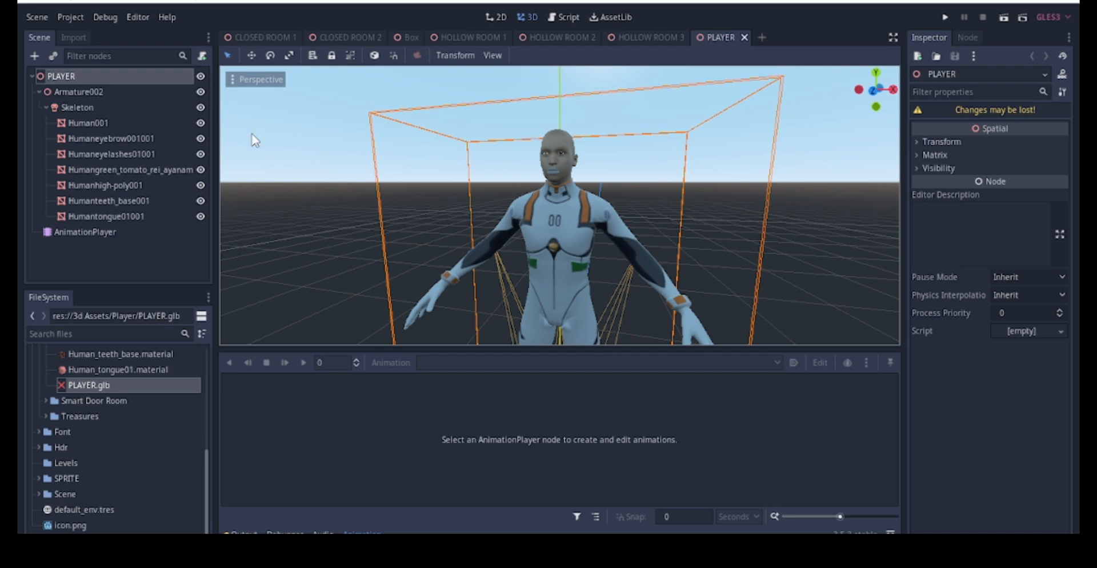
scroll(450, 200, down, 2)
scroll(449, 195, down, 7)
mouse_move(449, 195)
middle_down()
mouse_move(479, 210)
mouse_move(514, 180)
mouse_move(443, 194)
mouse_move(462, 191)
middle_up()
scroll(503, 205, up, 4)
scroll(551, 187, down, 3)
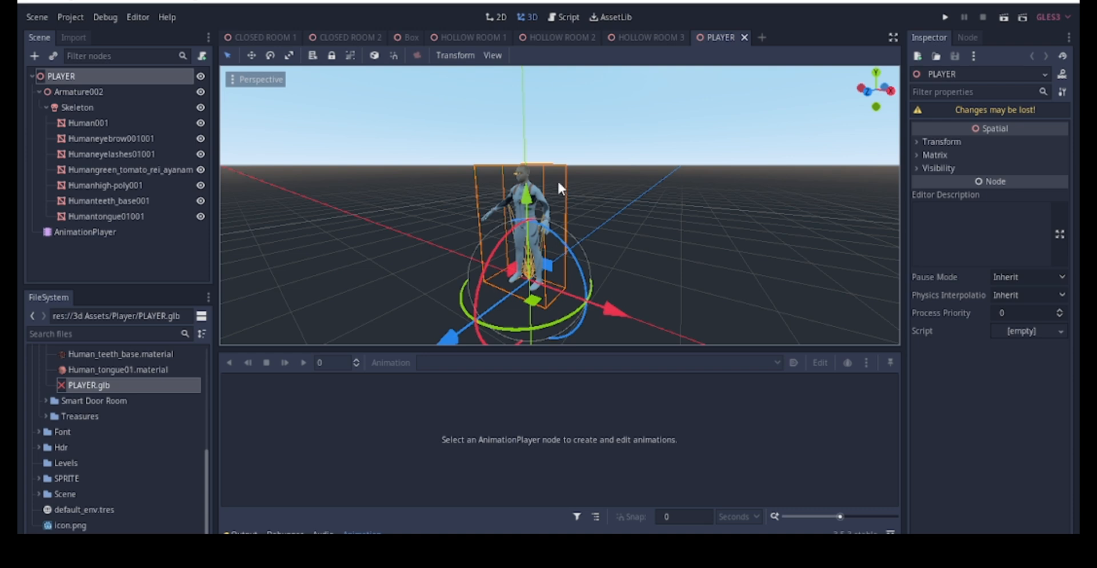
Change the type of the PLAYER root node to KinematicBody
right_click(68, 83)
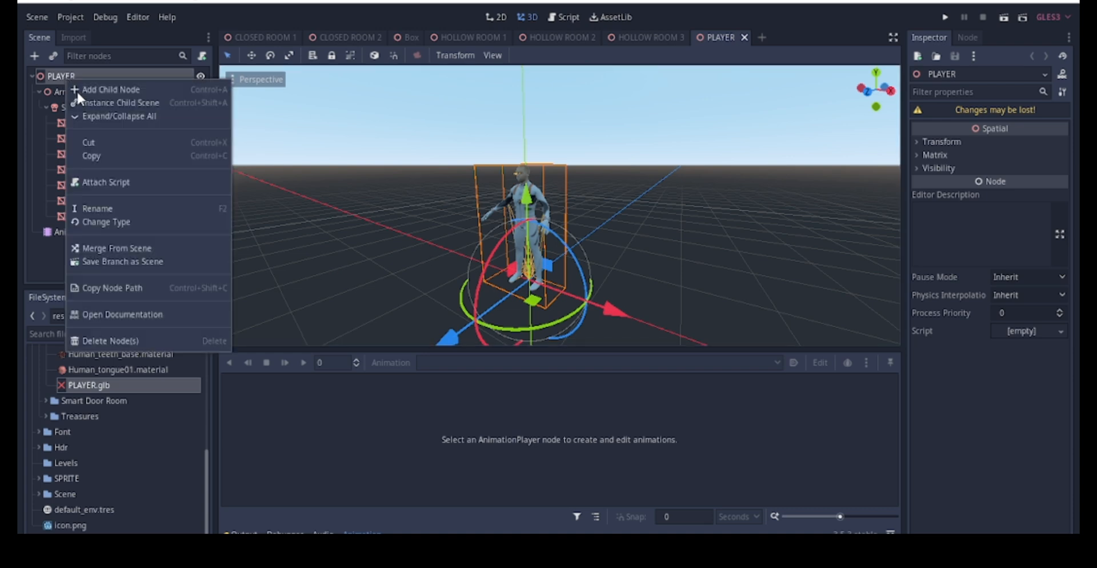
click(134, 223)
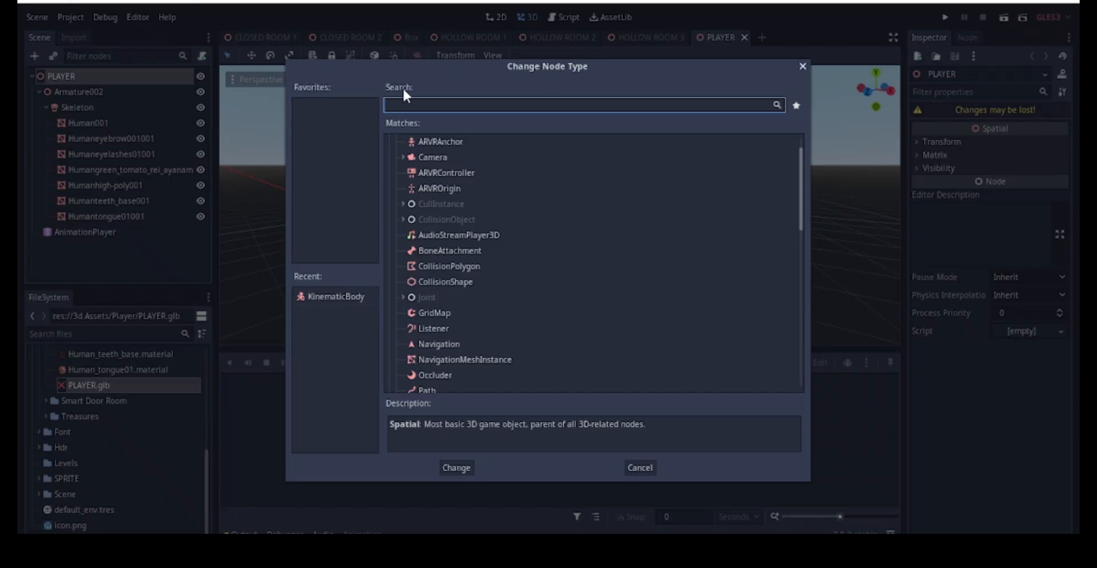
scroll(463, 231, up, 1)
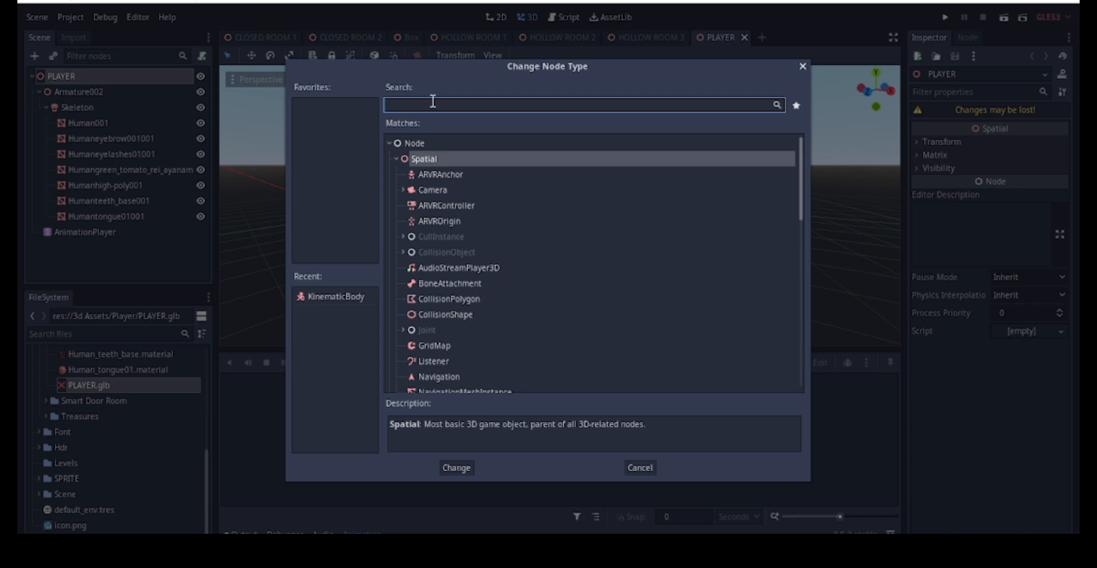
text(kinem)
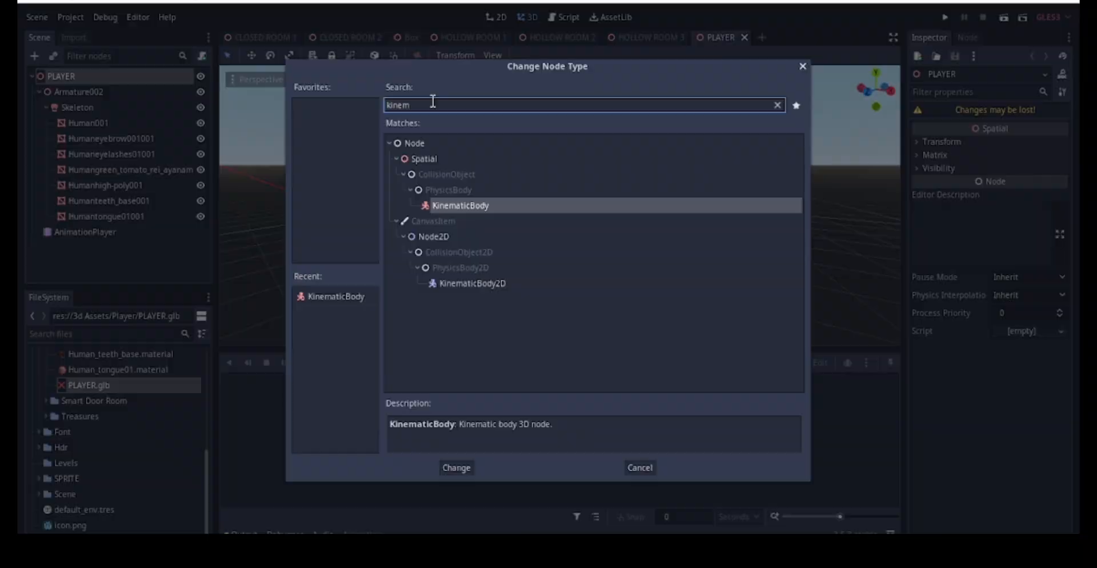
key(Return)
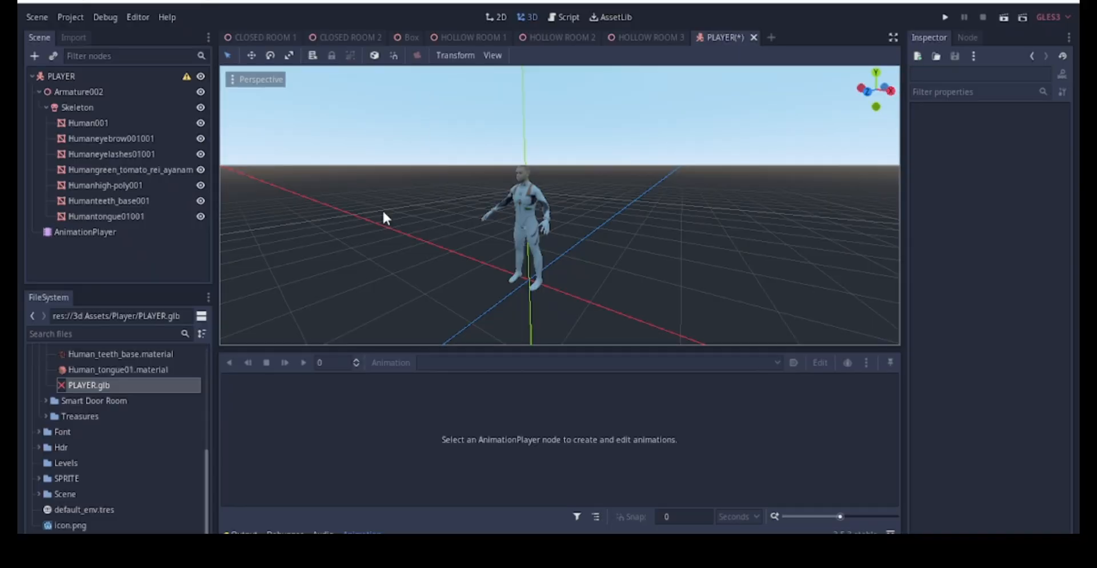
Add a CollisionShape node as a direct child of the PLAYER root
click(67, 78)
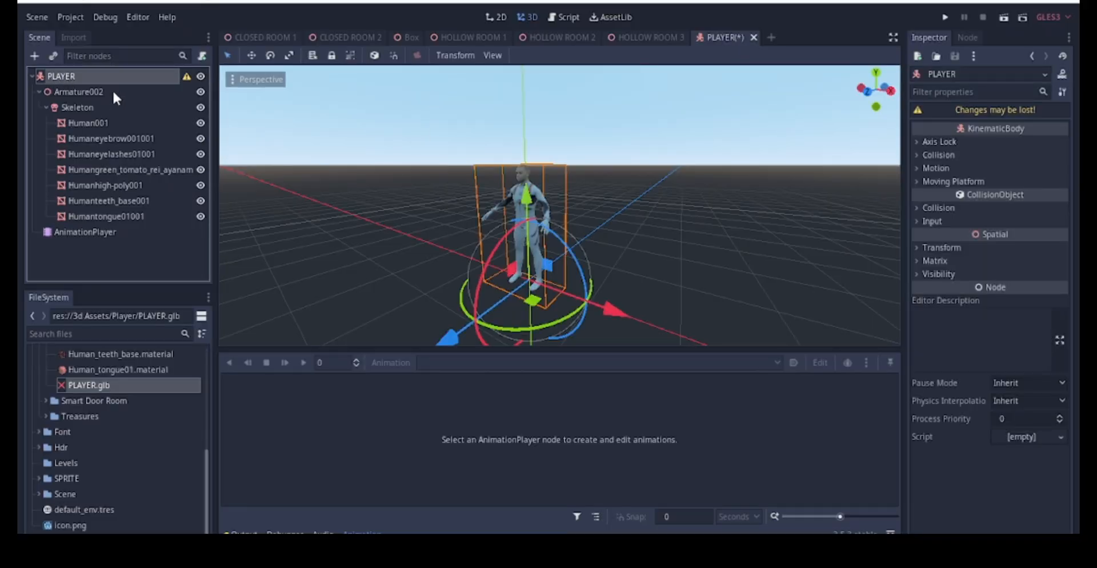
middle_drag(269, 255, 577, 249)
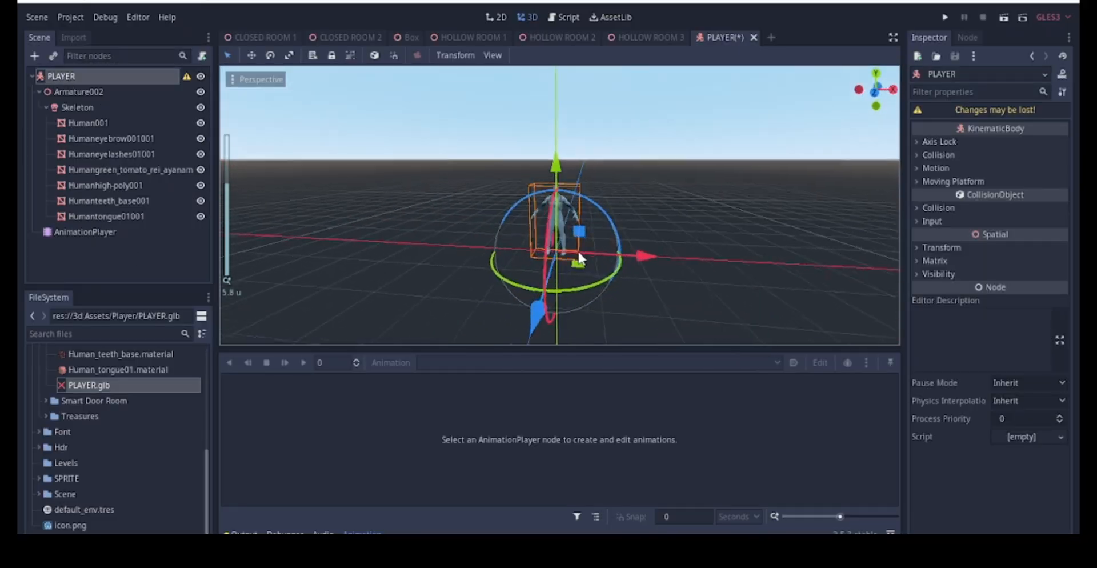
scroll(578, 249, up, 3)
middle_drag(503, 235, 240, 149)
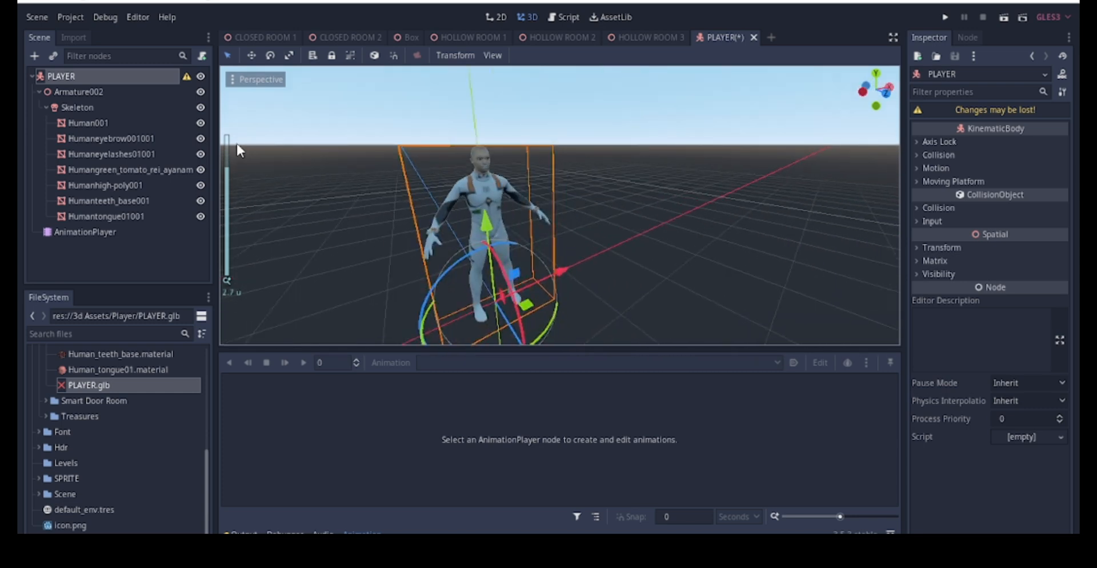
click(84, 91)
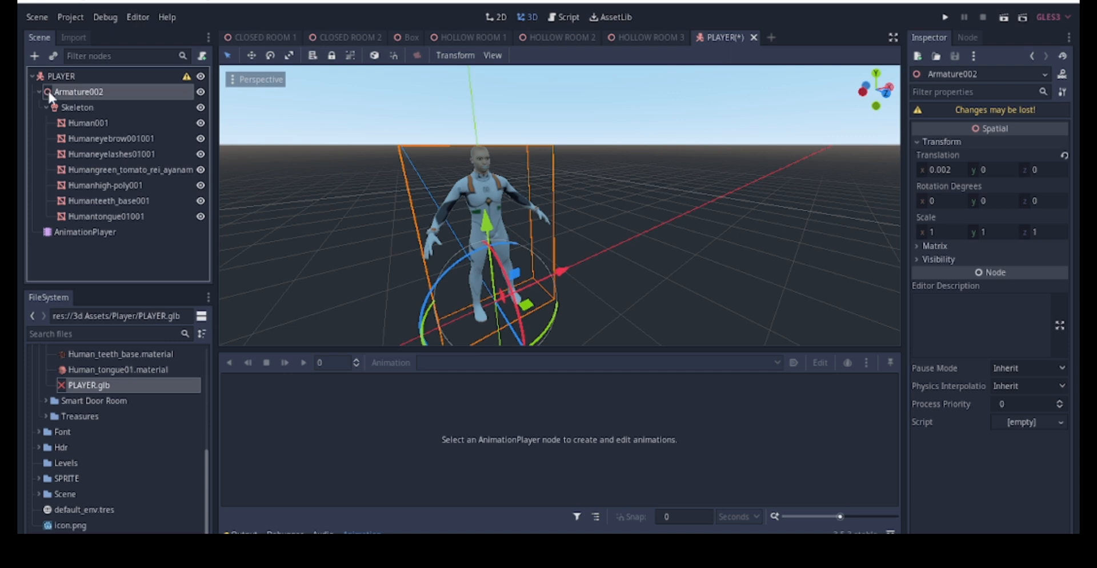
click(60, 75)
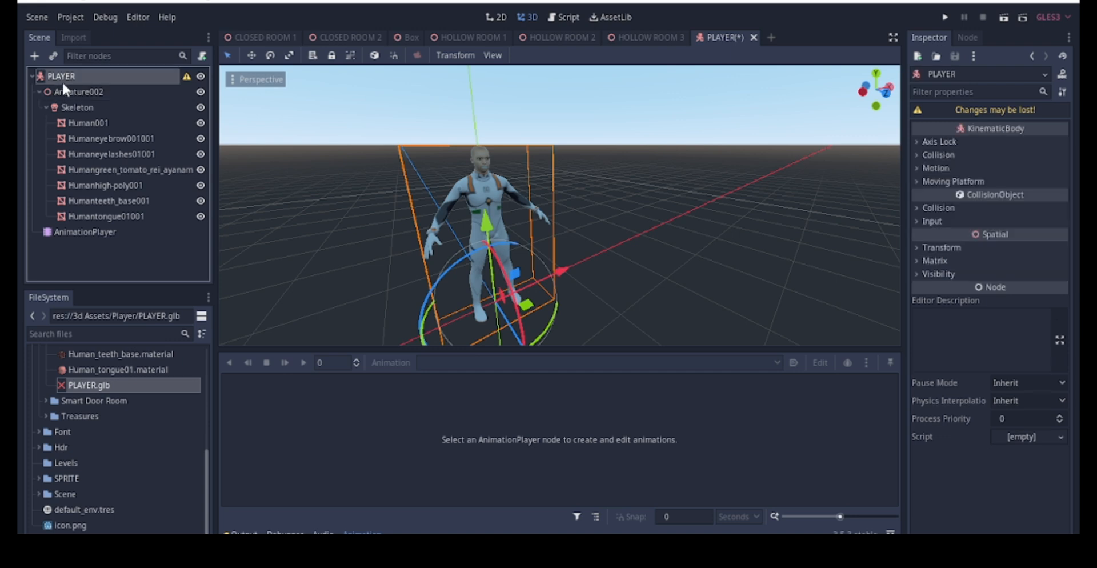
right_click(61, 79)
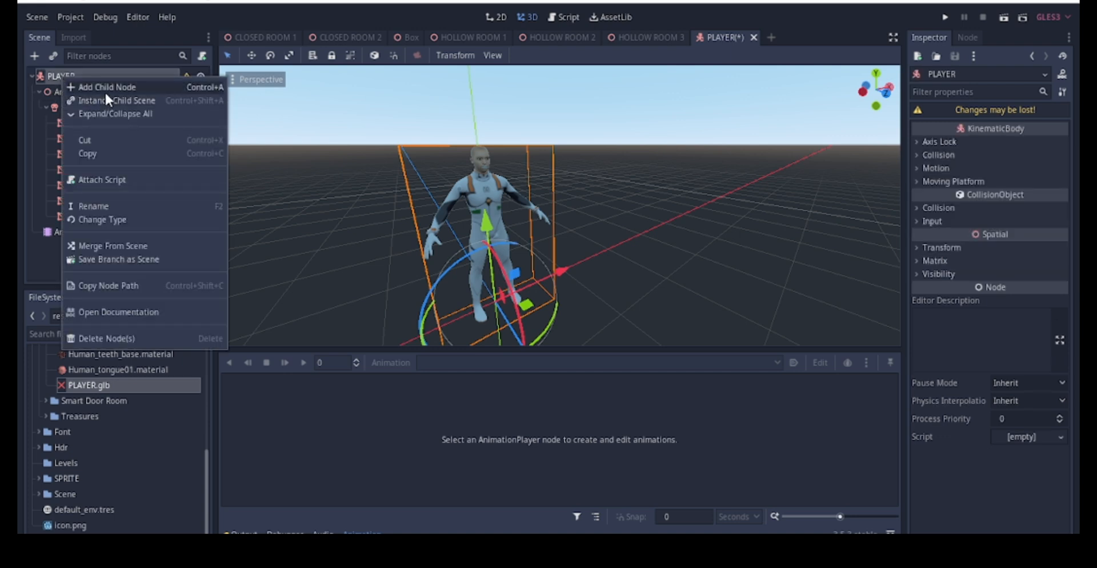
click(105, 89)
text(co)
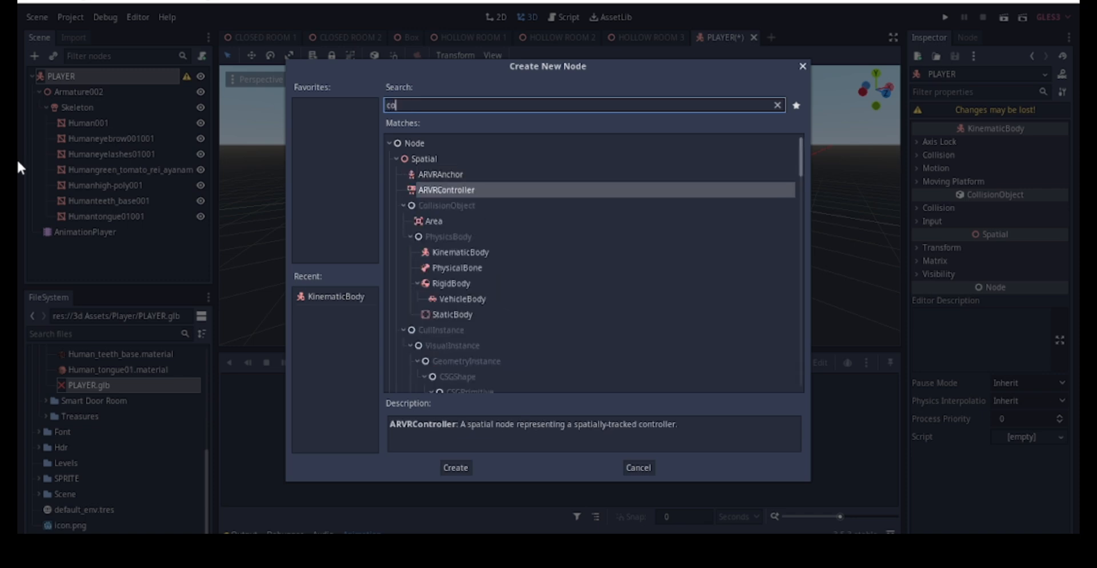
text(lli)
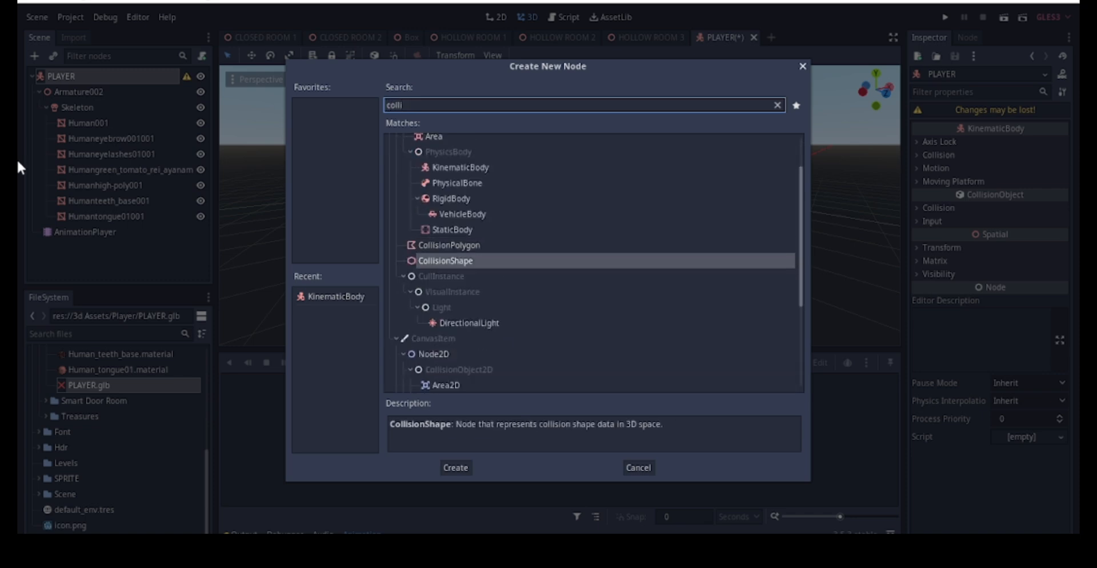
key(Return)
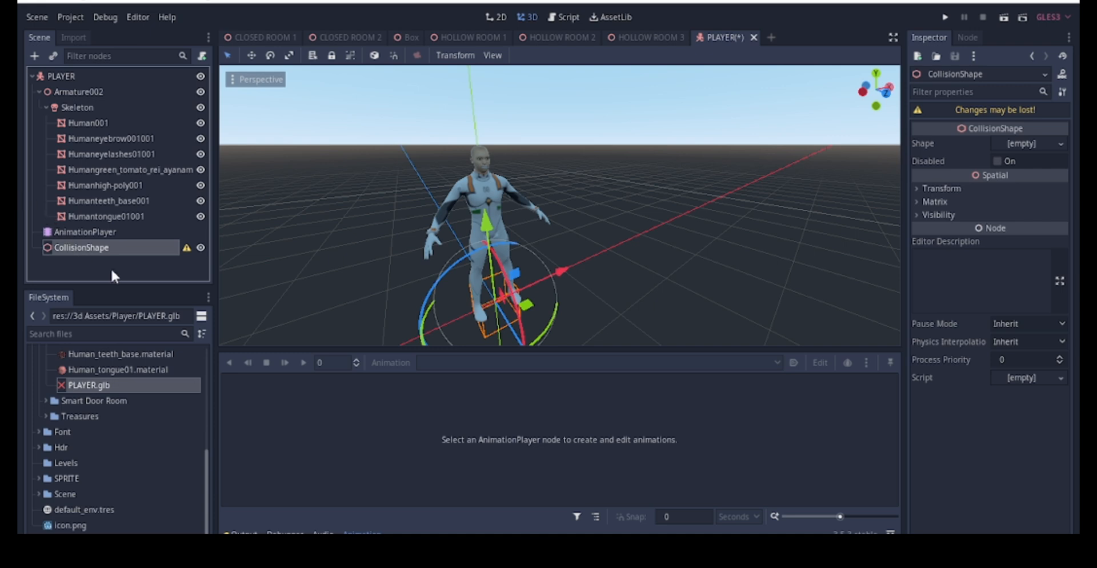
Assign a new CapsuleShape to the player's CollisionShape node
scroll(498, 257, down, 6)
middle_drag(498, 257, 451, 210)
scroll(462, 212, up, 5)
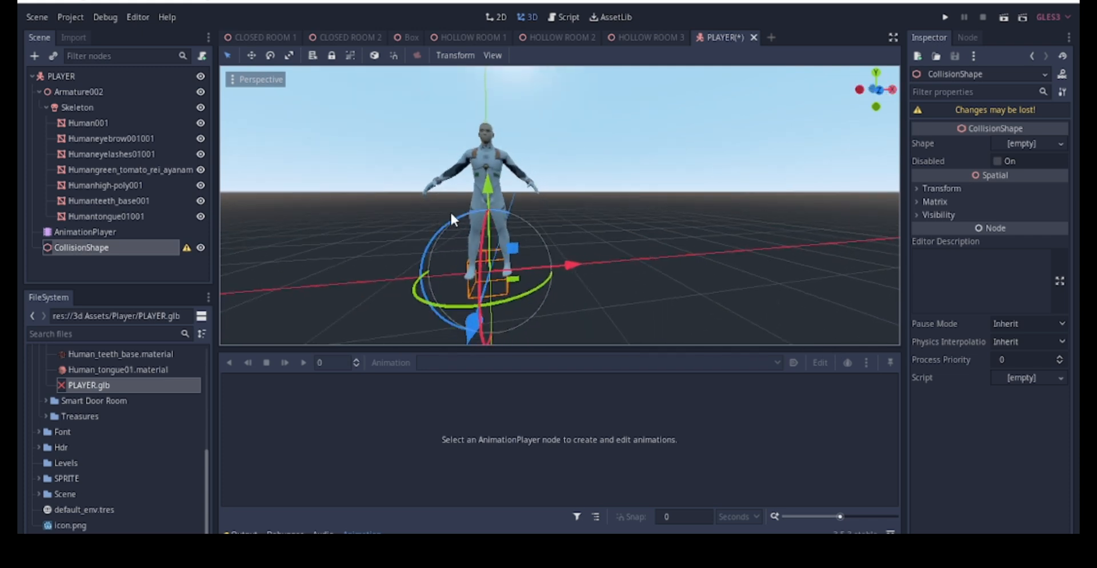
middle_drag(619, 191, 566, 241)
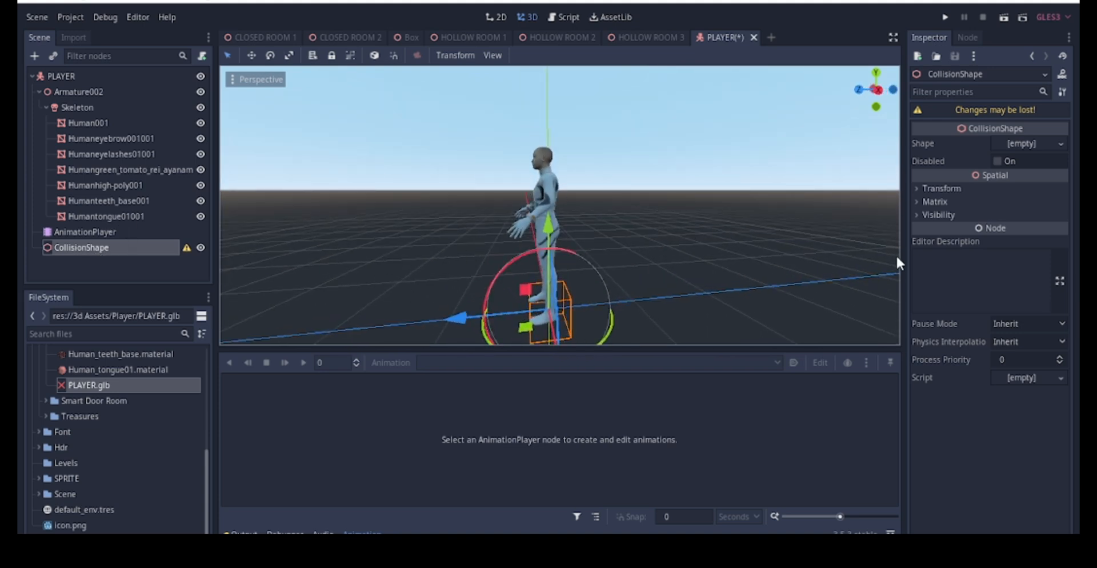
click(1057, 144)
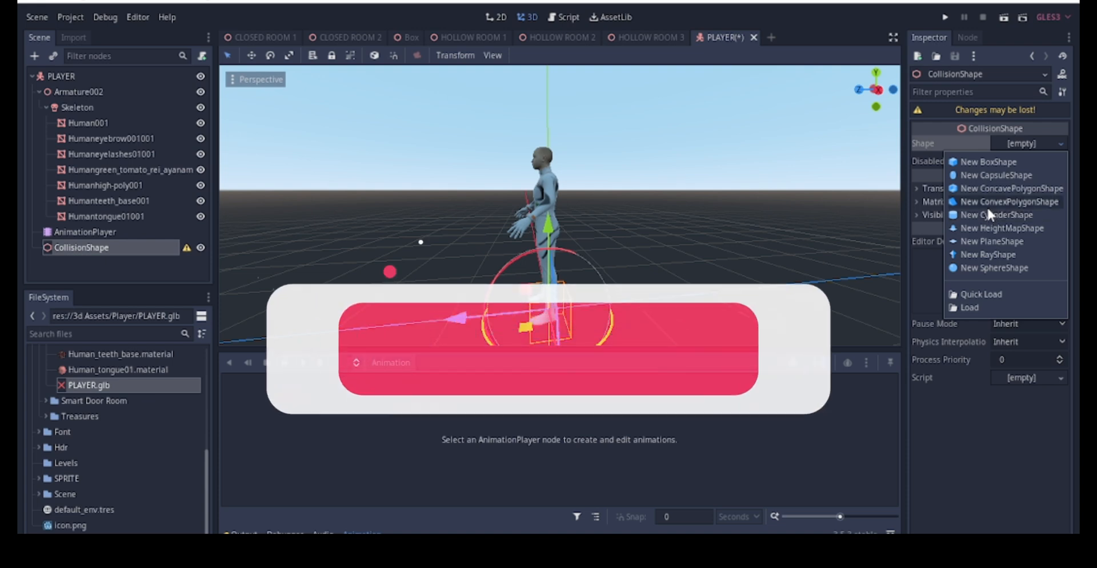
click(999, 174)
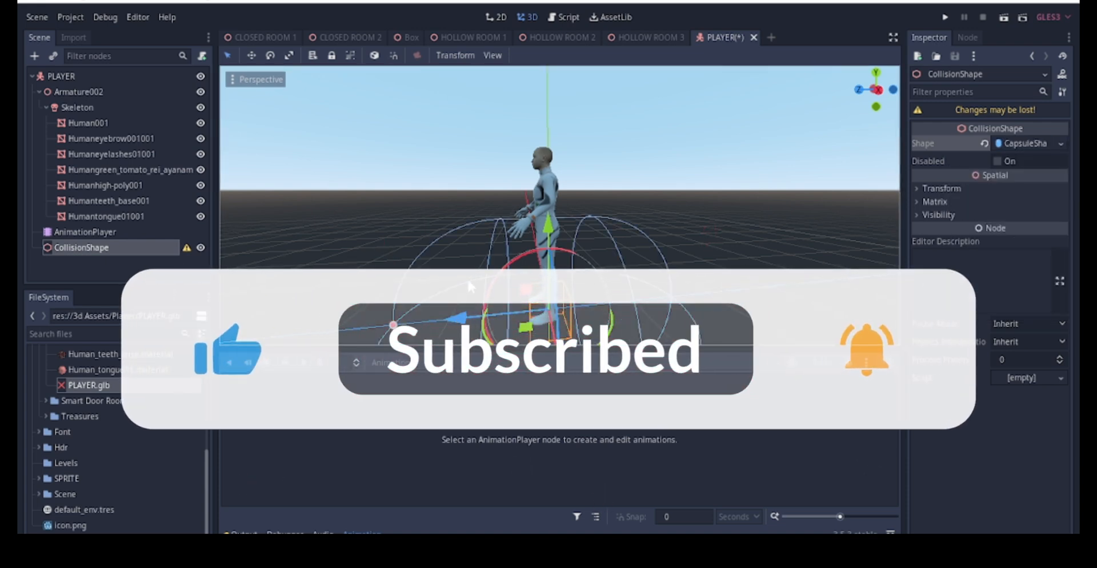
Set the CollisionShape's X rotation to 90 degrees so the capsule stands upright
scroll(468, 281, down, 7)
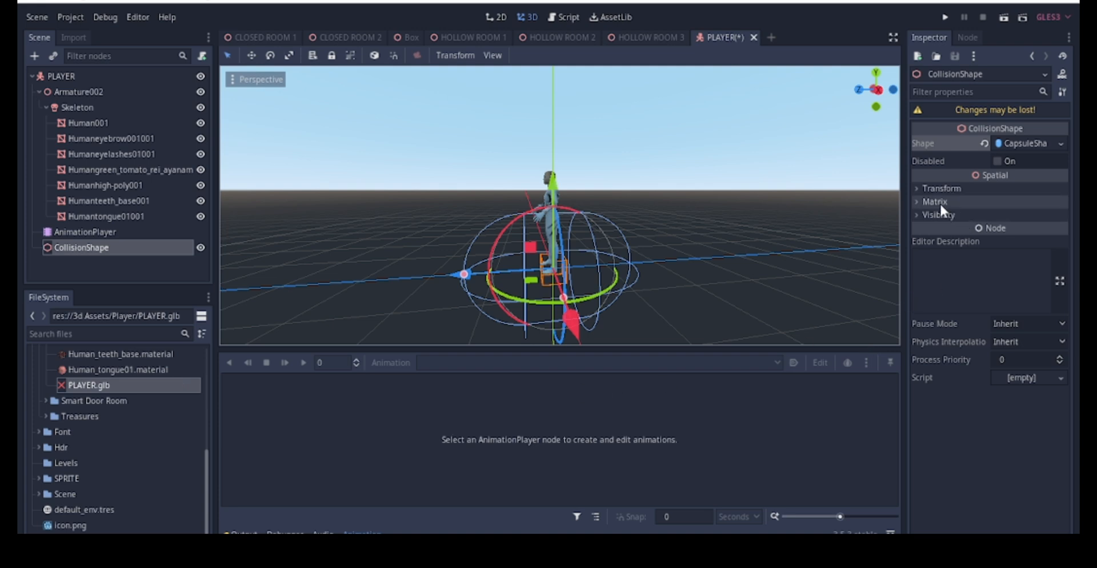
click(936, 187)
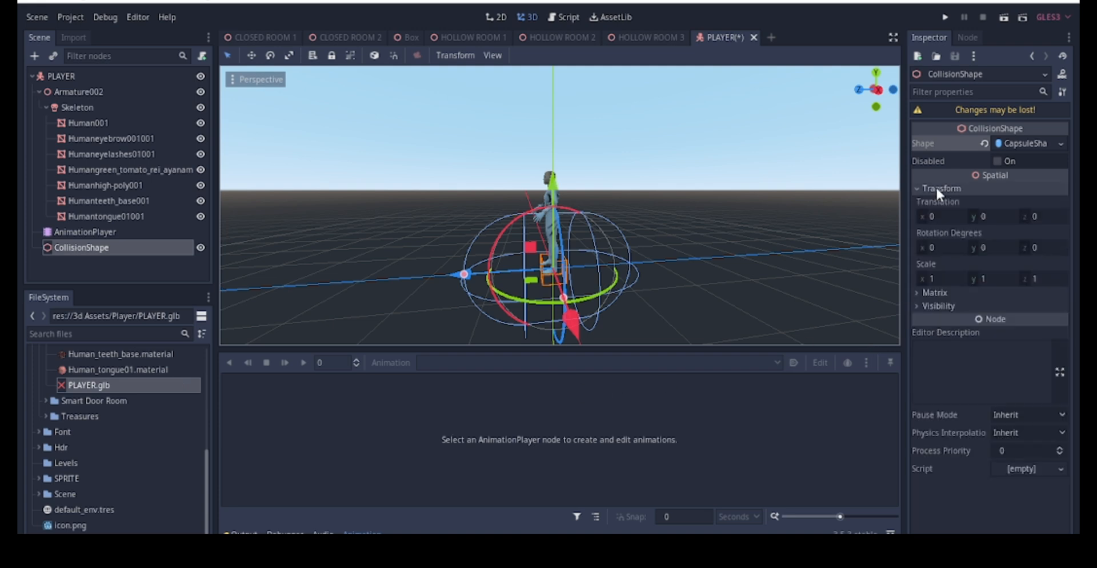
click(944, 248)
text(90)
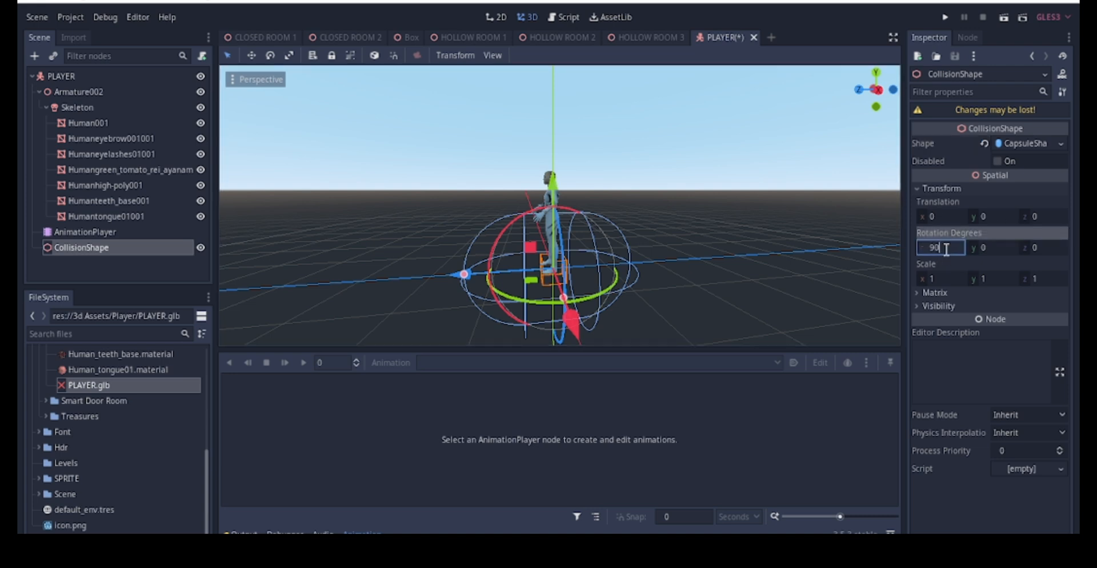
key(Return)
Raise the collision capsule to about 0.976 on Y and narrow its radius to about 0.42 around the character
middle_drag(527, 194, 613, 210)
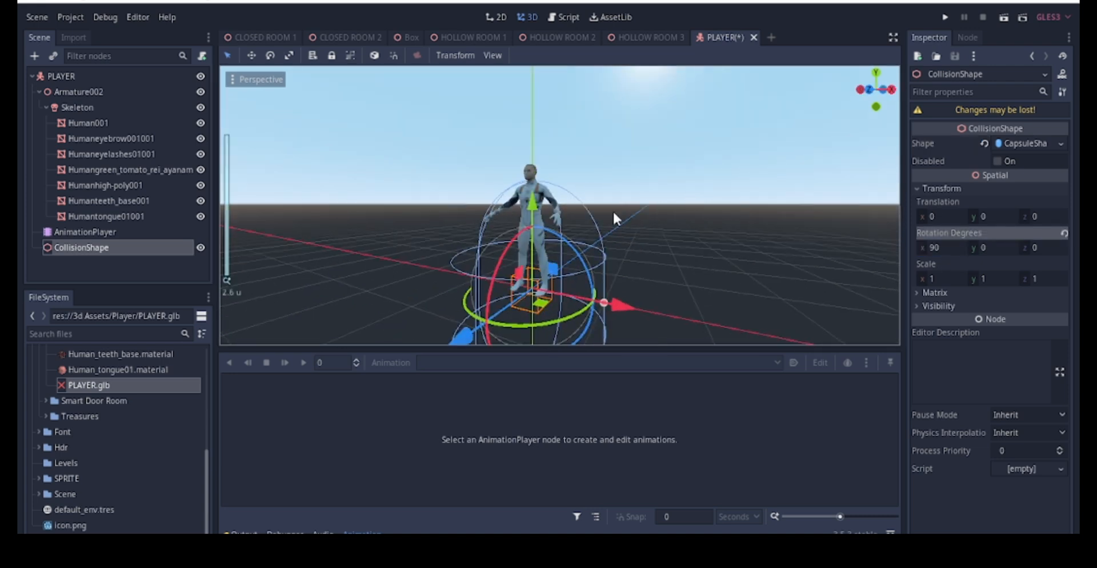
drag(534, 202, 538, 132)
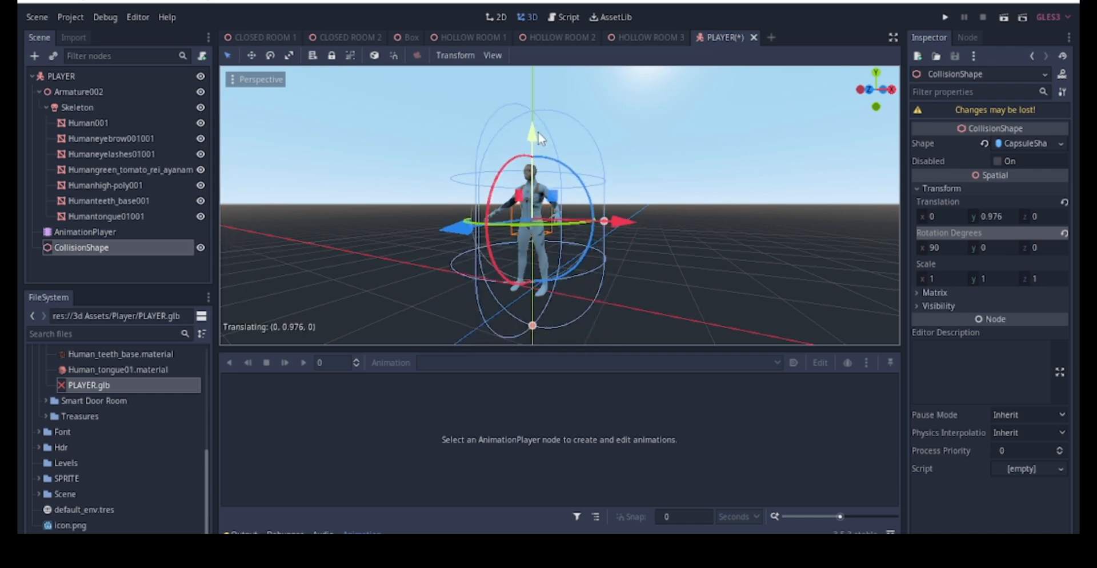
scroll(670, 289, up, 3)
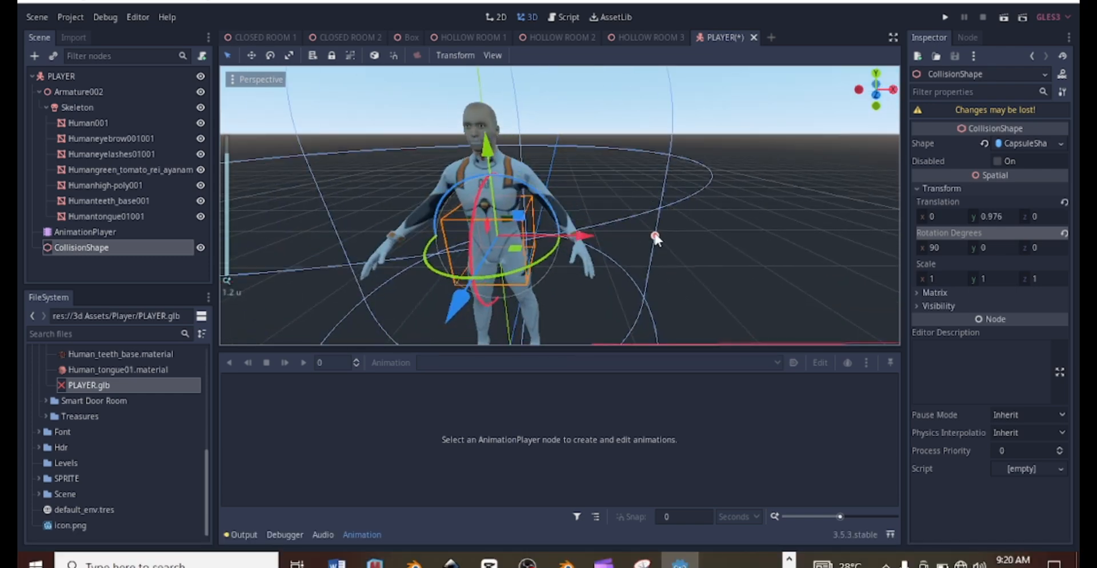
drag(655, 236, 565, 244)
scroll(602, 241, down, 5)
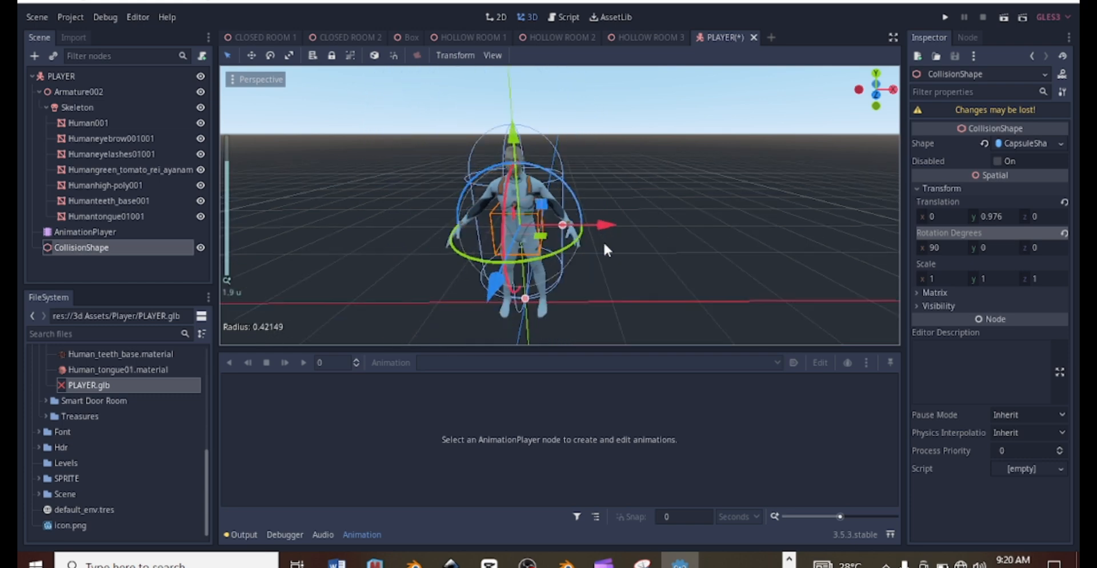
Adjust the capsule's height to fit the character and lower it to about 0.859 on Y
middle_drag(602, 241, 404, 176)
middle_drag(670, 240, 715, 236)
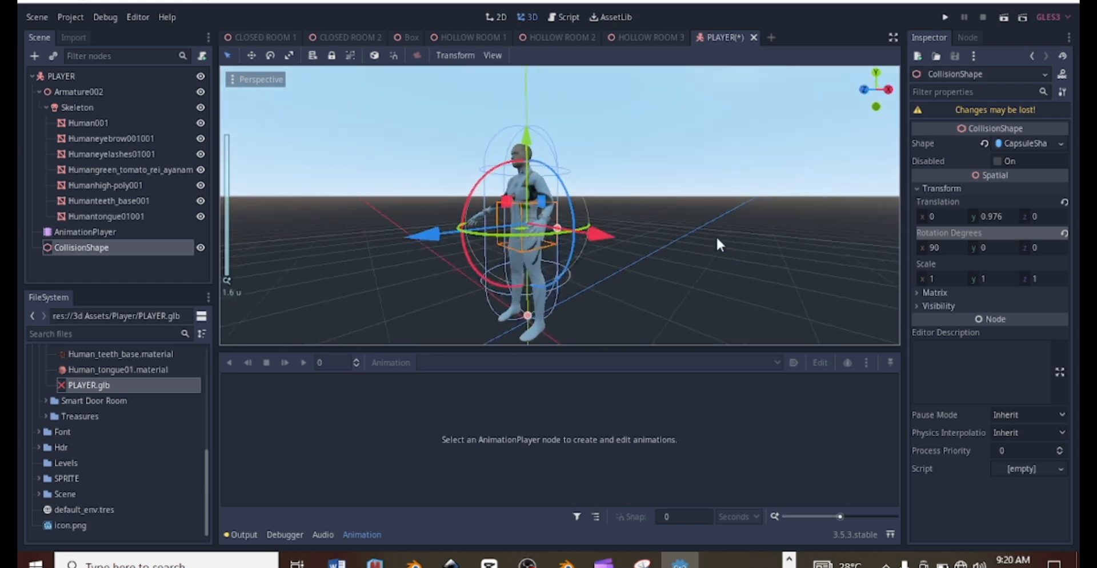
scroll(562, 297, down, 4)
drag(533, 285, 526, 305)
scroll(515, 193, up, 4)
mouse_move(527, 138)
mouse_down()
mouse_move(526, 153)
mouse_move(525, 142)
mouse_up()
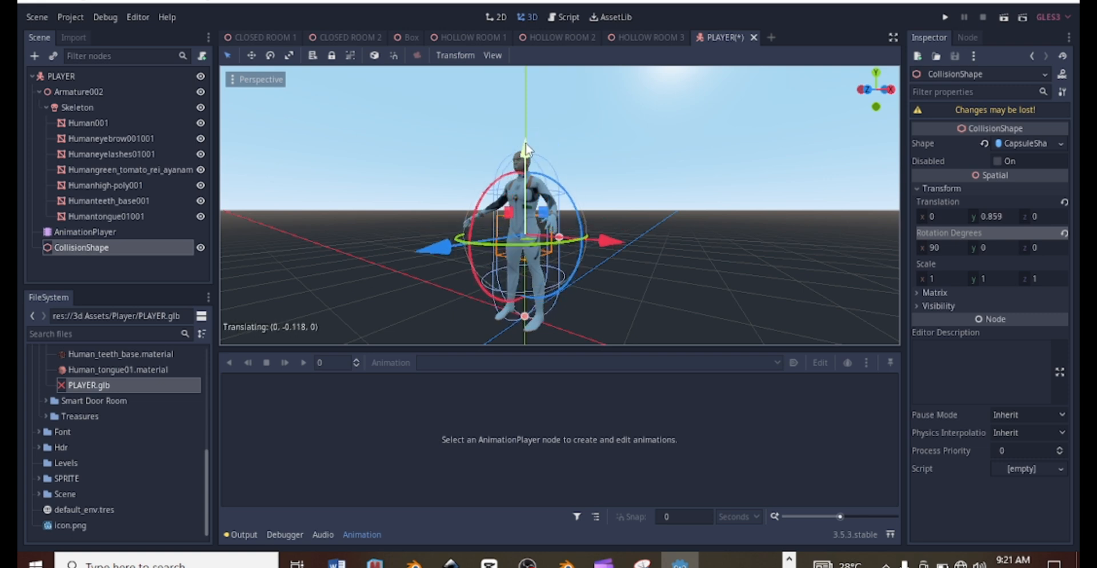
Examine the fit of the collision capsule around the character from the front, back and sides
scroll(571, 189, up, 3)
middle_drag(604, 209, 647, 214)
scroll(620, 234, up, 3)
middle_drag(592, 258, 430, 223)
scroll(647, 152, down, 2)
middle_drag(235, 122, 884, 286)
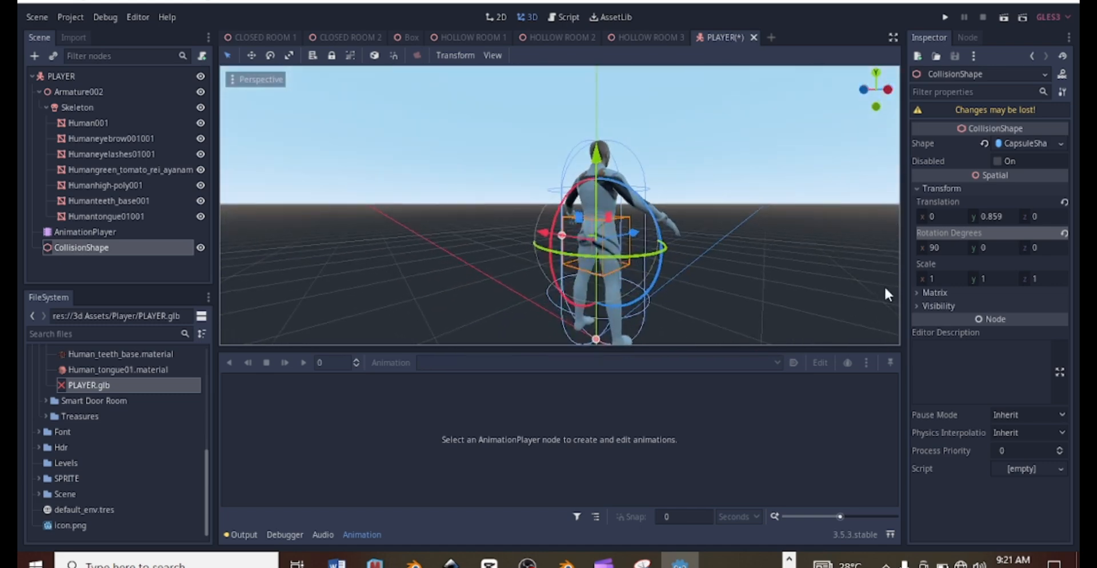
middle_drag(666, 214, 459, 224)
scroll(462, 227, down, 2)
scroll(527, 234, up, 8)
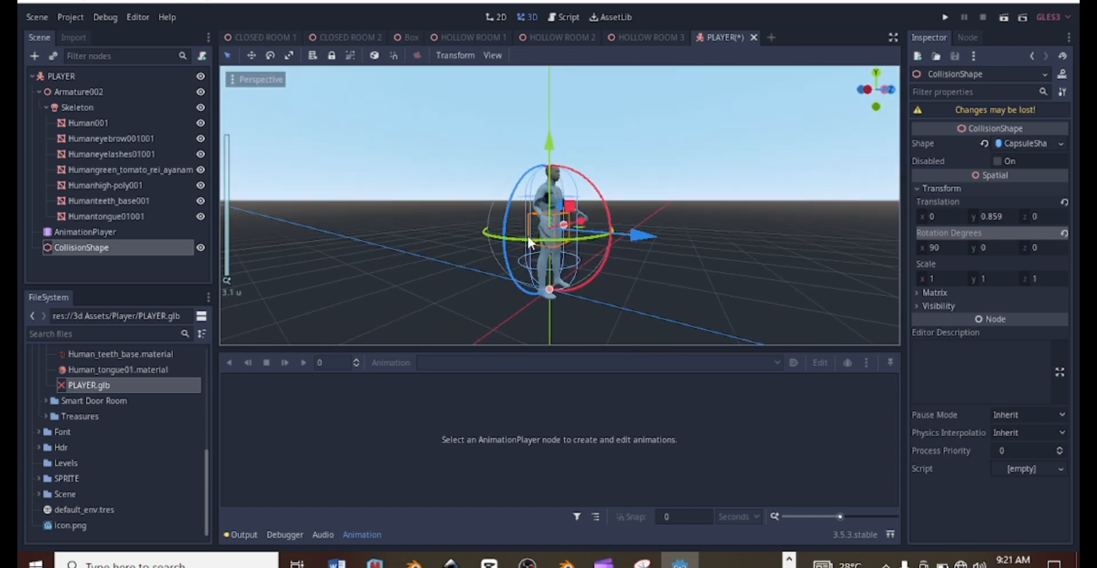
middle_drag(575, 233, 380, 201)
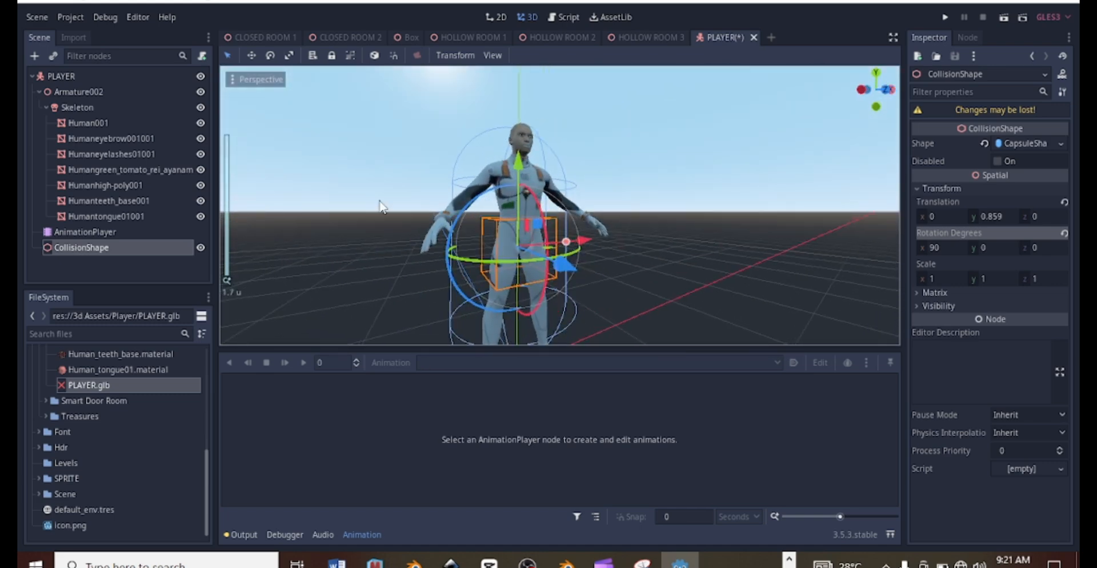
Play the AnimationPlayer's Idle Animation and enable looping for it
click(81, 232)
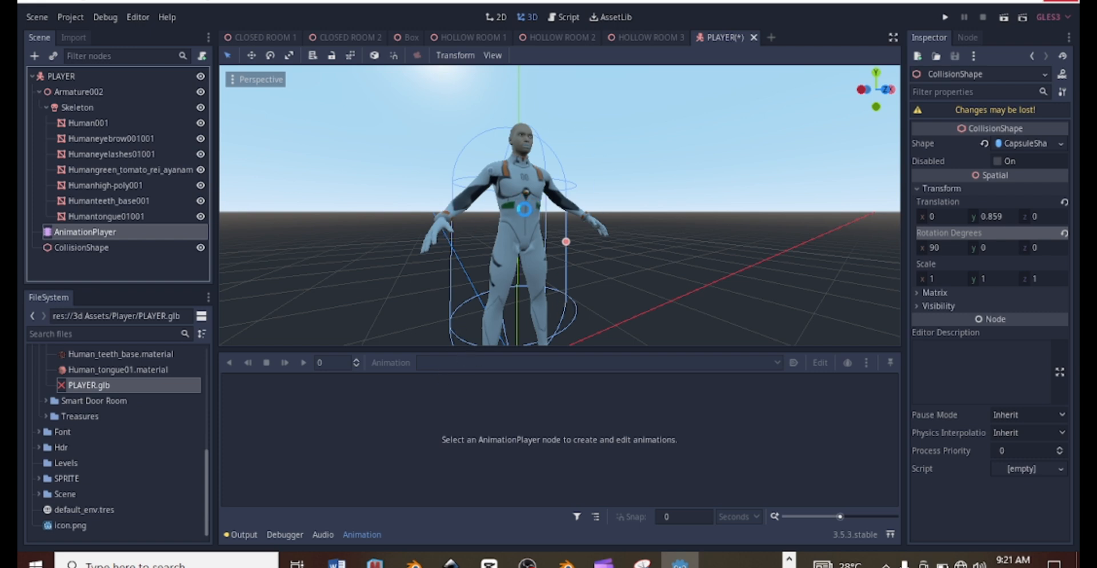
scroll(523, 210, down, 4)
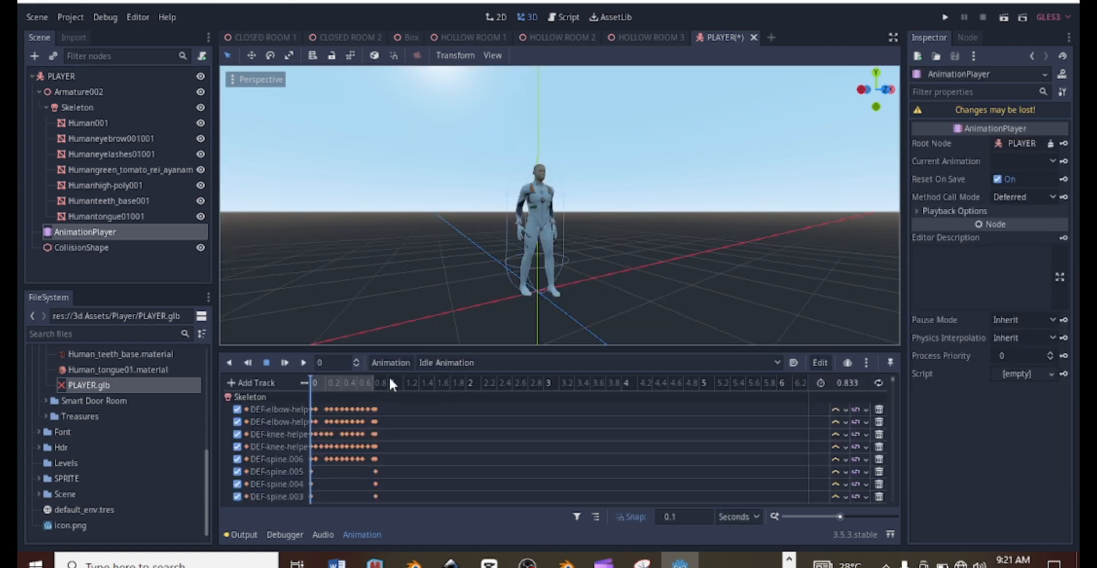
click(300, 361)
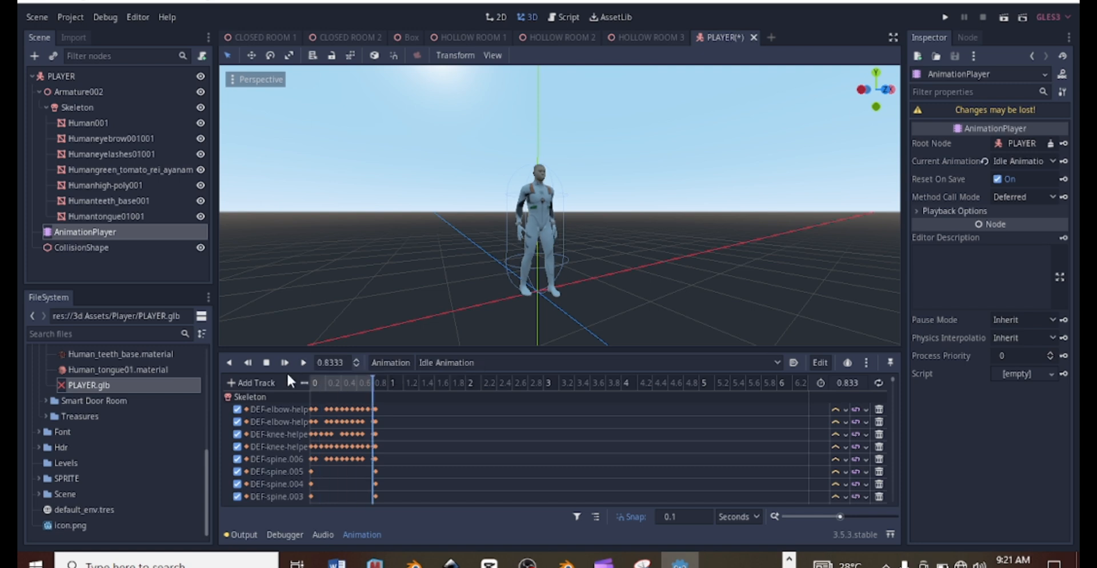
scroll(599, 249, up, 5)
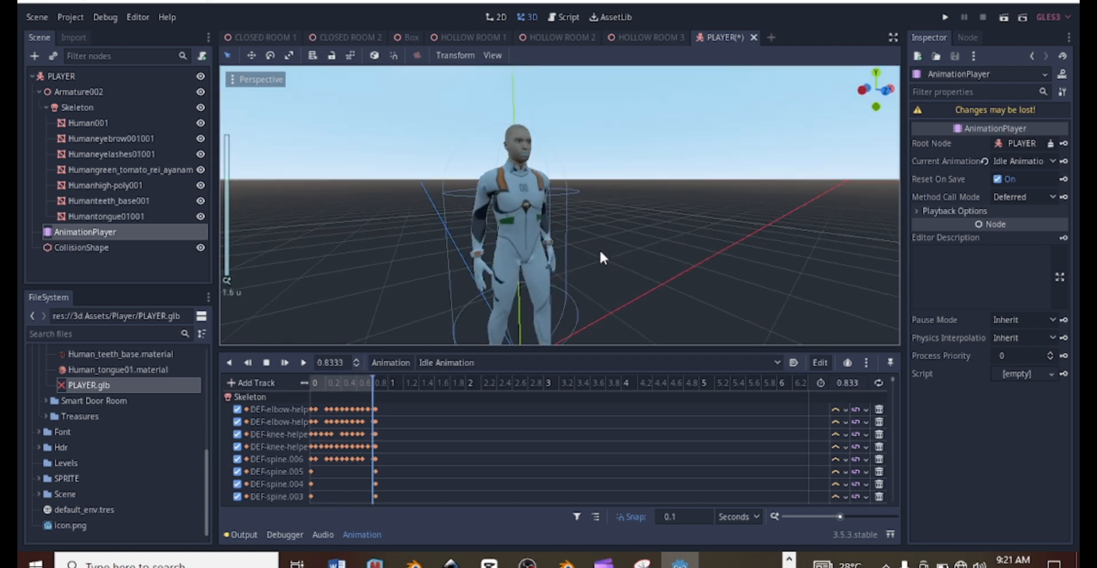
click(879, 383)
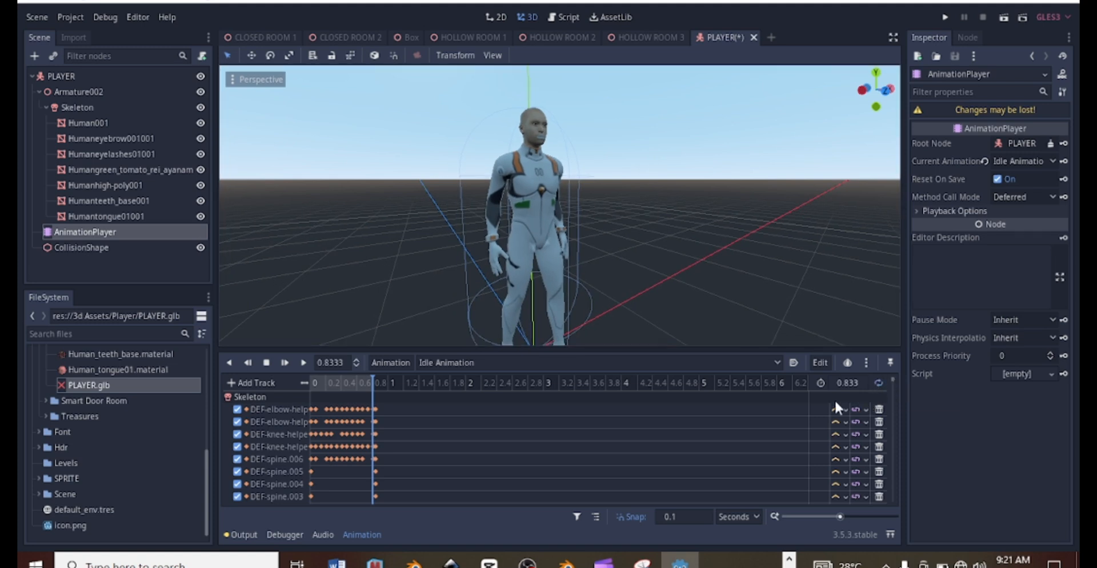
Enable looping for the Walk Backwards animation and preview its playback, then stop it
click(426, 362)
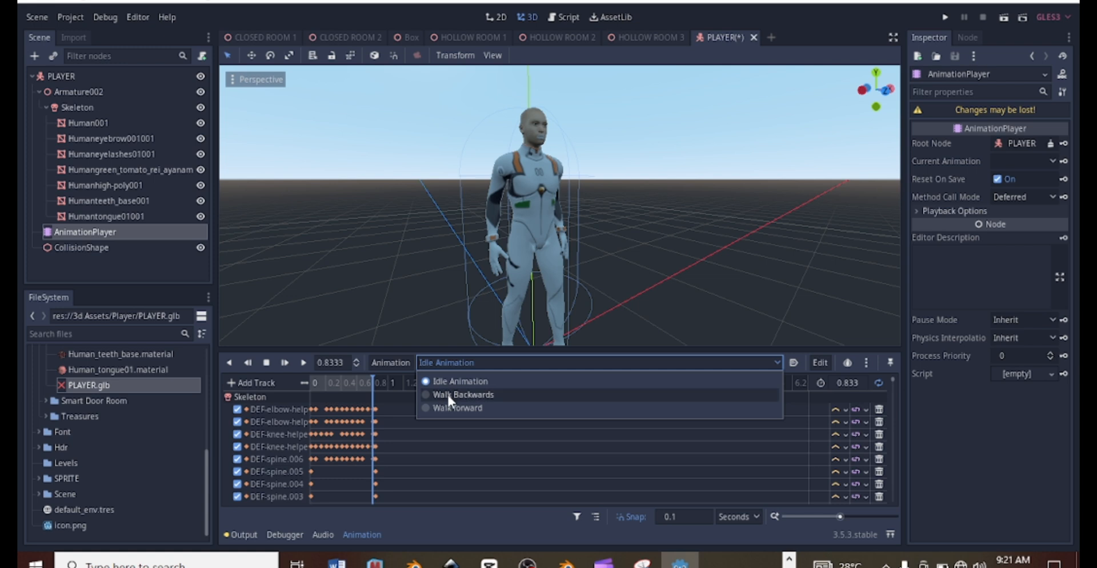
click(447, 394)
click(878, 383)
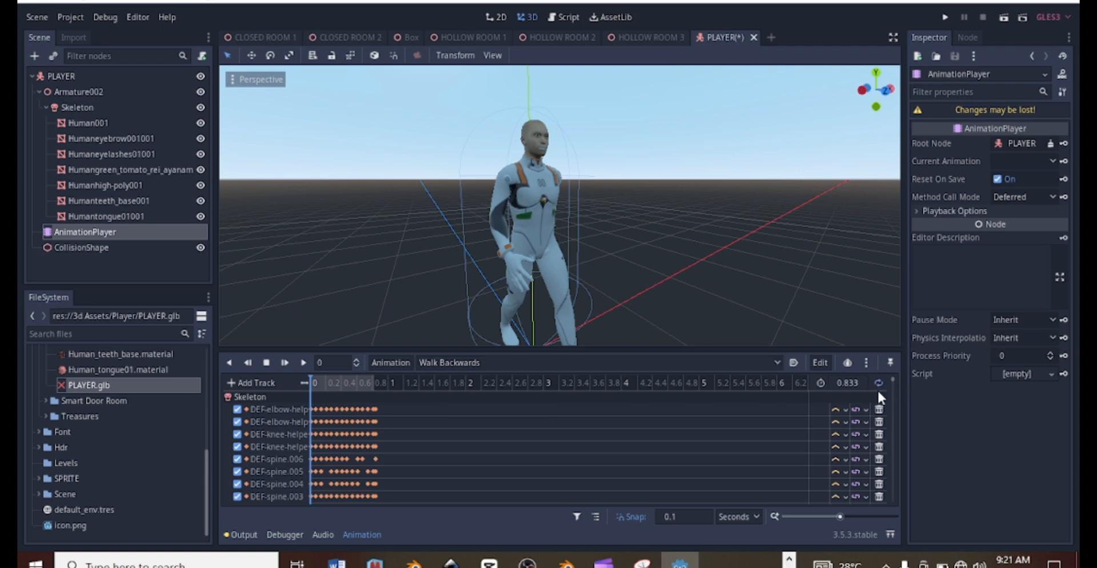
click(304, 362)
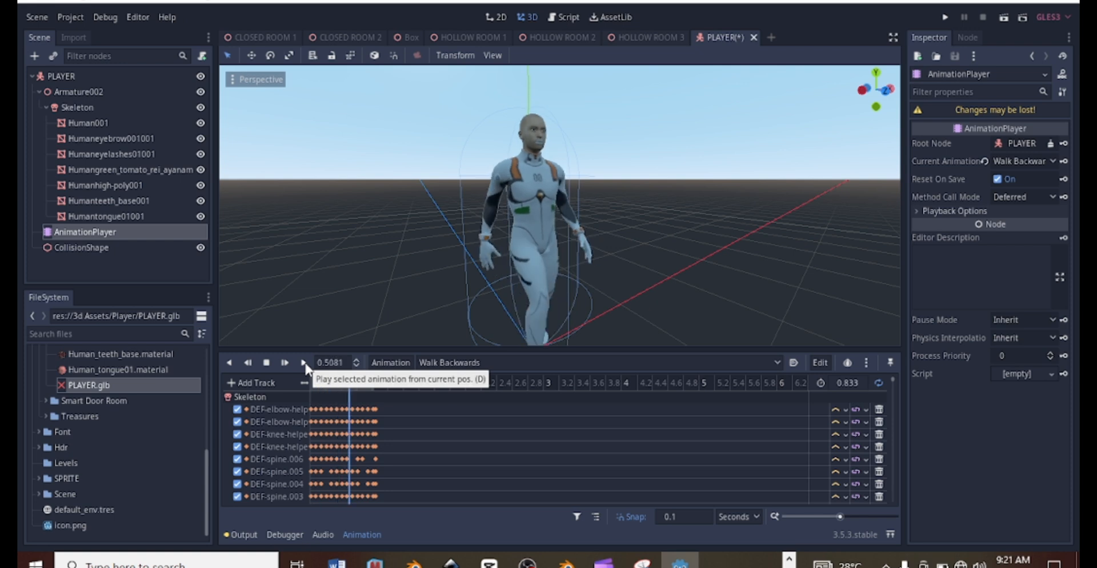
click(268, 363)
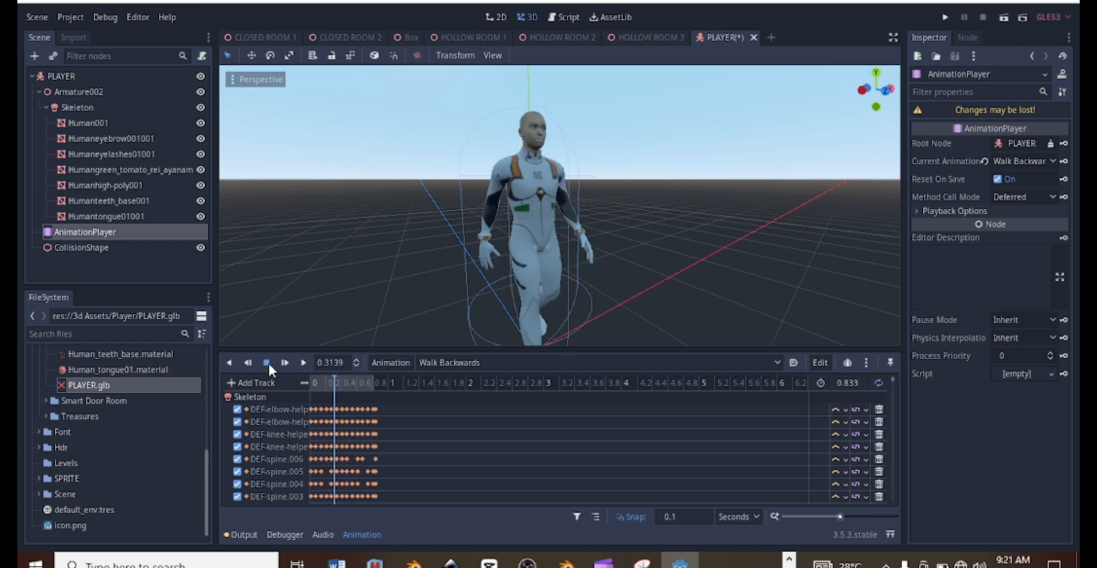
Switch to the Walk forward animation and enable looping for it
click(475, 362)
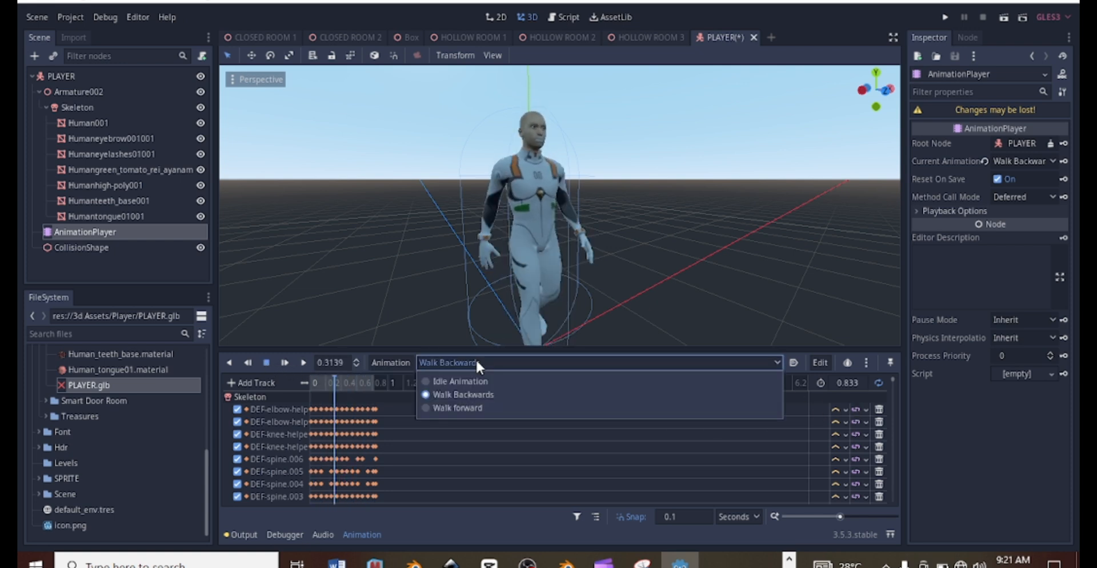
click(474, 407)
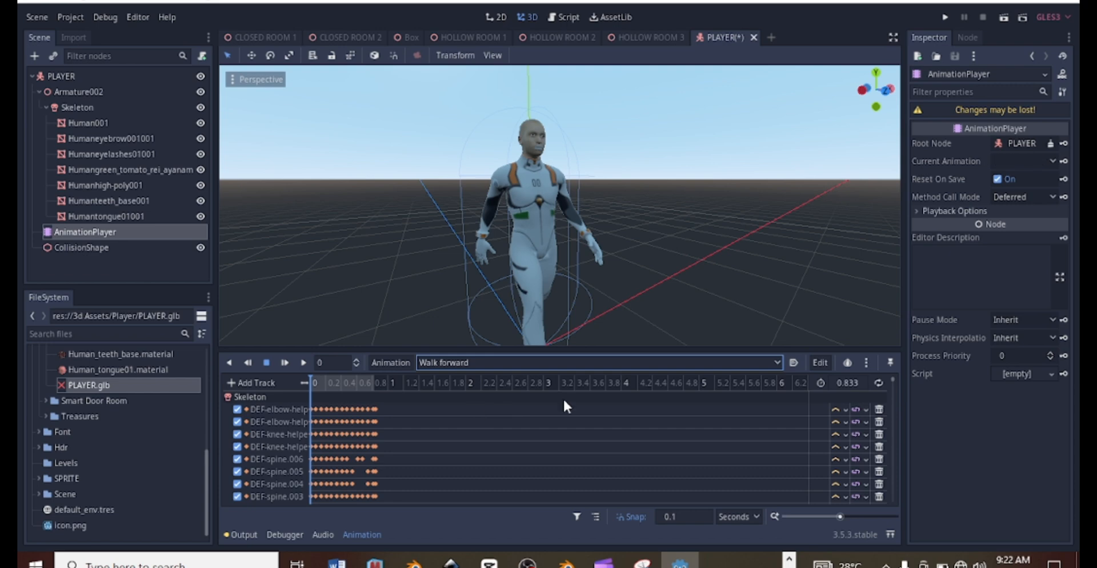
click(882, 382)
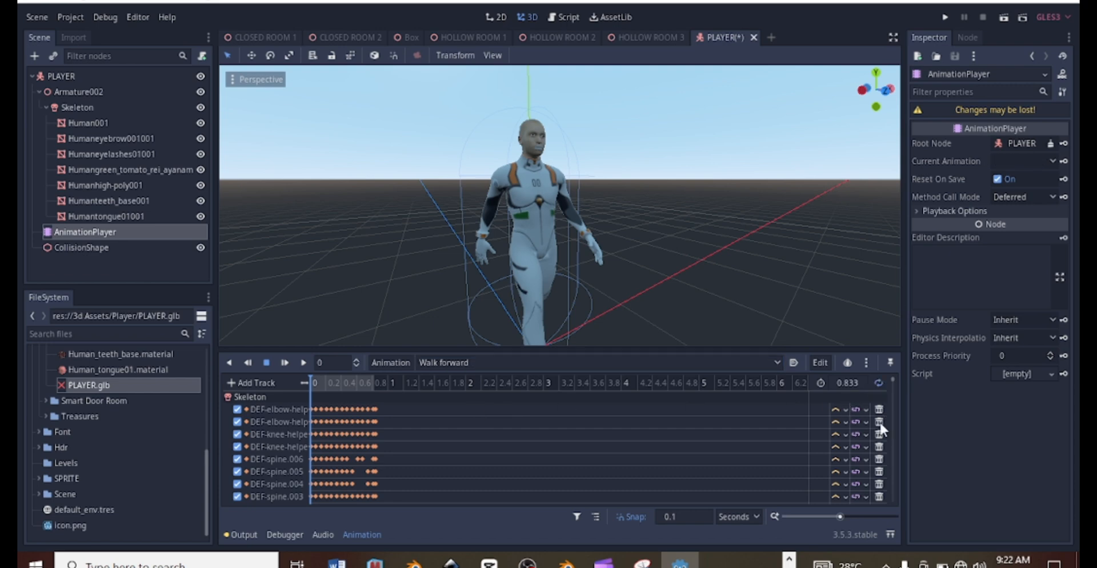
scroll(622, 263, down, 8)
middle_drag(621, 263, 649, 240)
scroll(554, 285, up, 4)
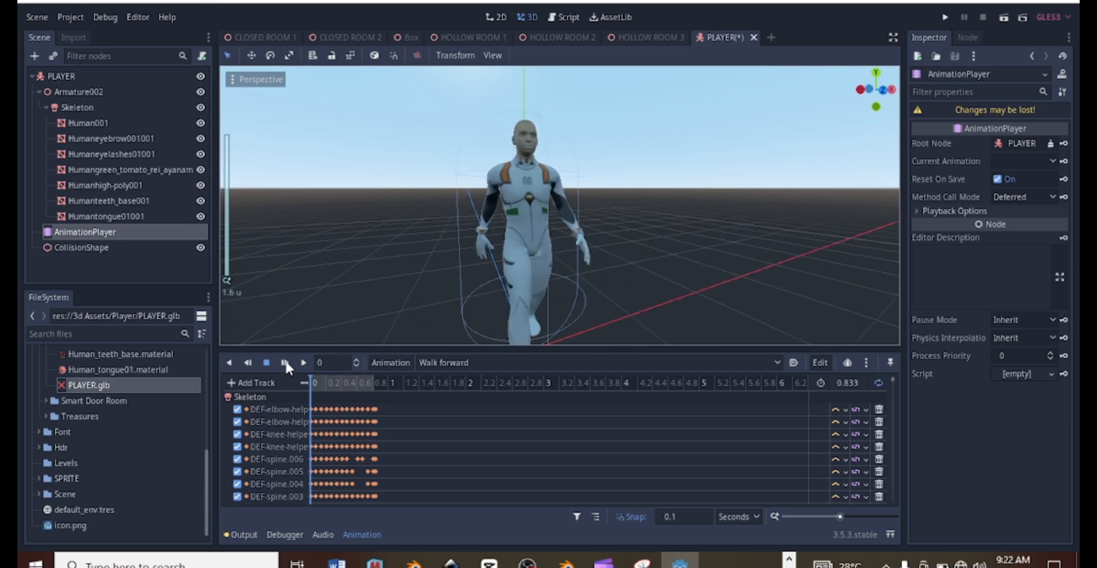
Save the player scene as PLAYER.tscn in the project's Scene folder
click(60, 76)
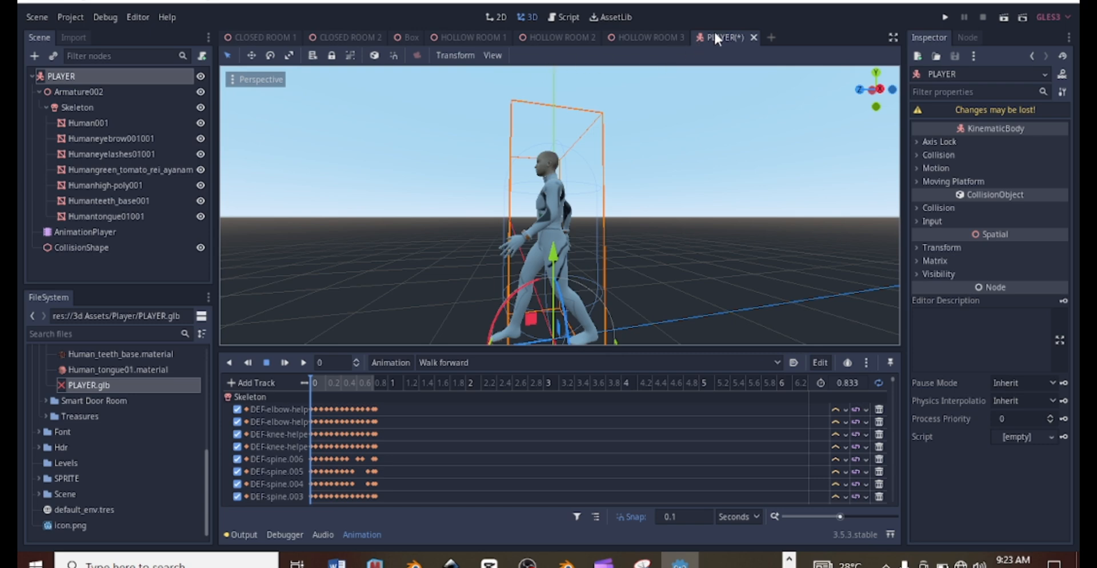
right_click(715, 32)
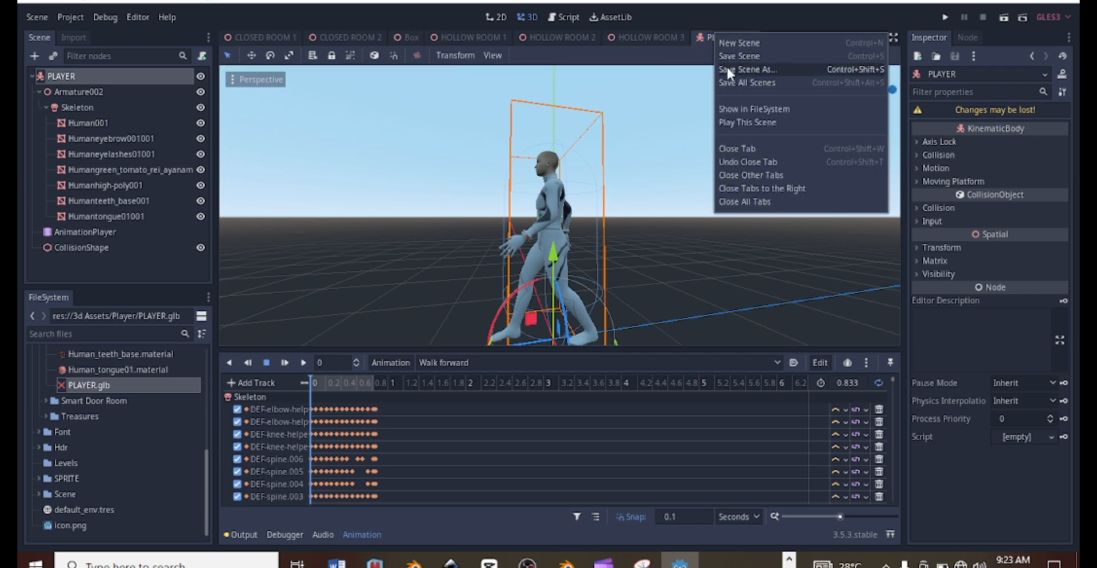
click(727, 69)
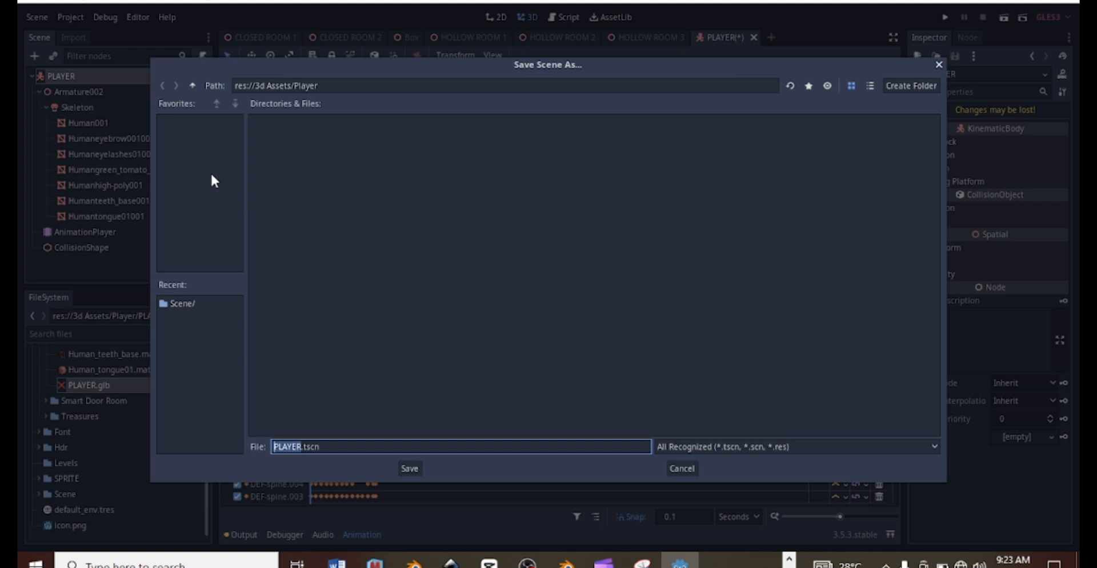
click(193, 85)
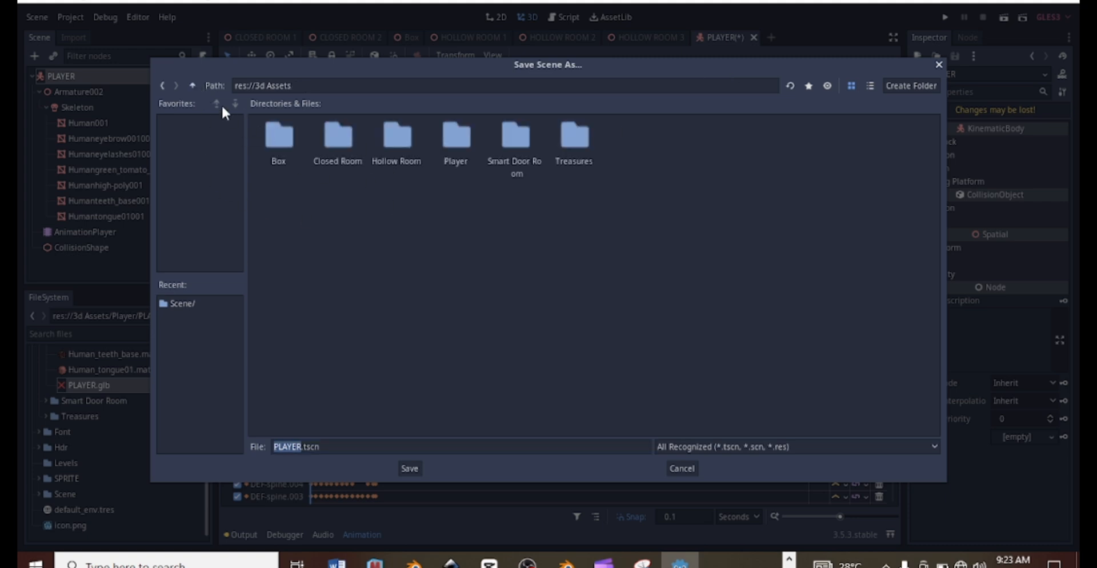
click(193, 86)
double_click(525, 150)
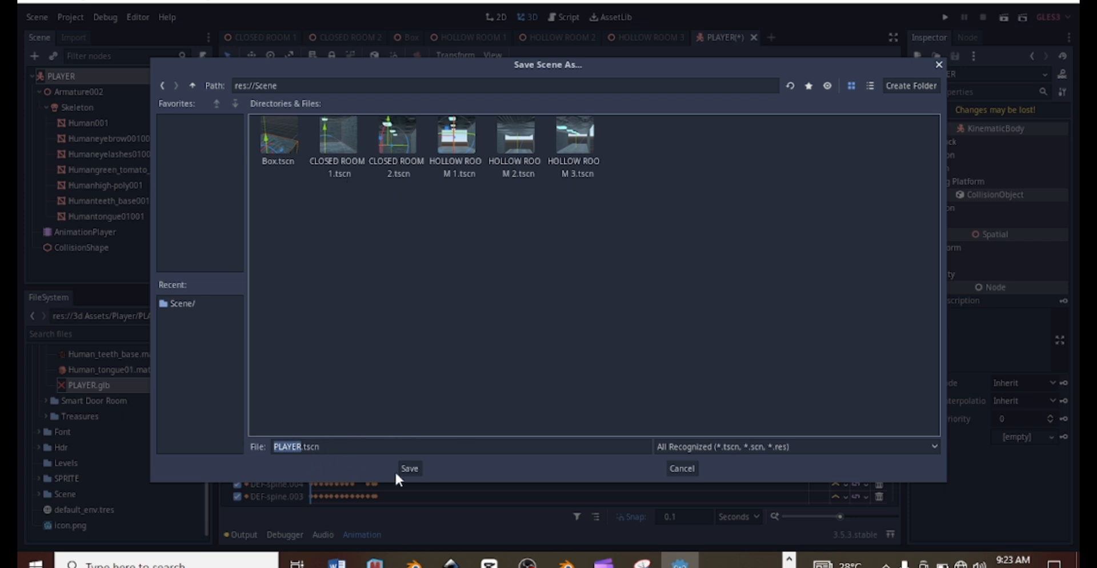
click(410, 468)
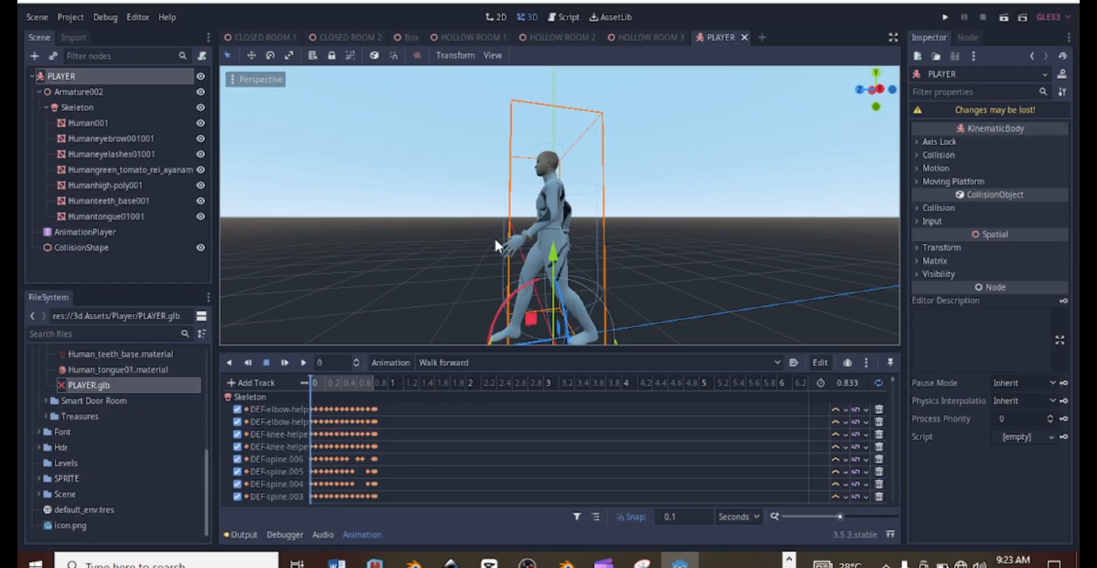
Examine the player character and its collision capsule from behind, from the side and at different distances
middle_drag(591, 108, 487, 173)
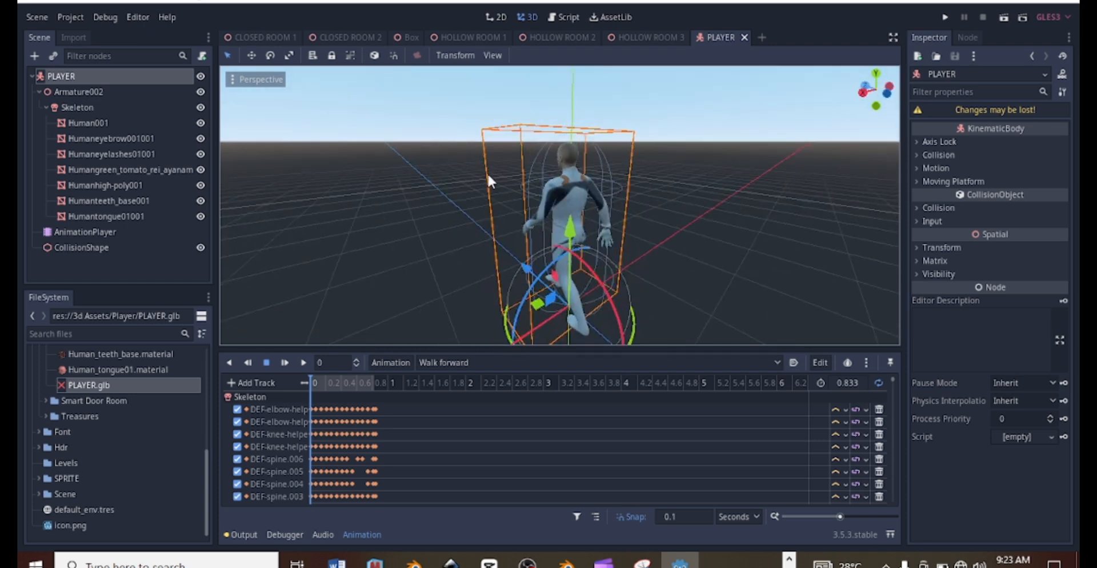
scroll(501, 226, down, 3)
middle_drag(500, 223, 710, 220)
scroll(610, 235, up, 10)
scroll(711, 219, down, 8)
middle_drag(632, 188, 632, 194)
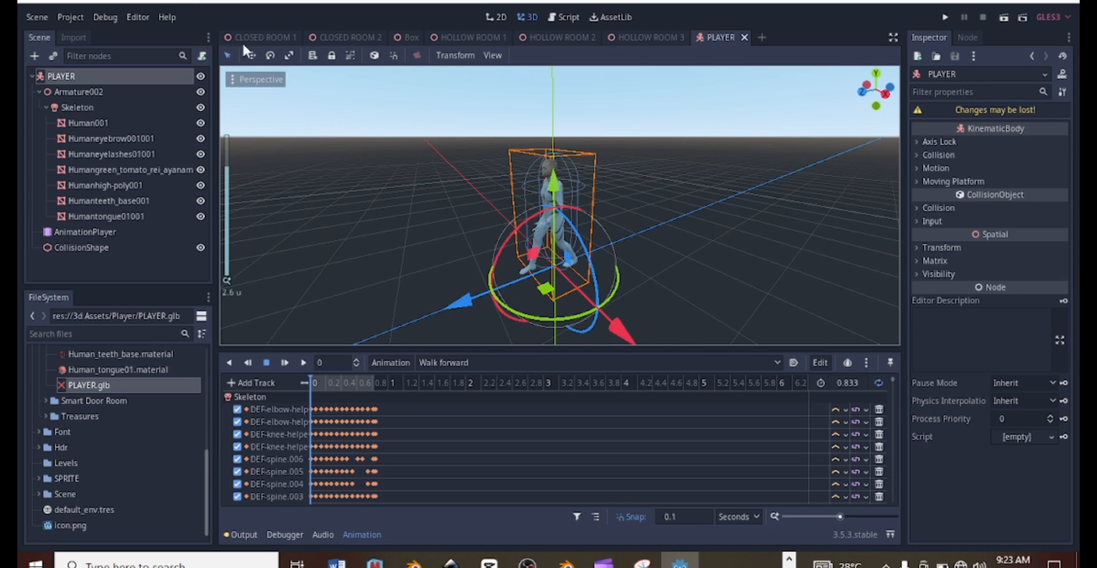
mouse_move(259, 40)
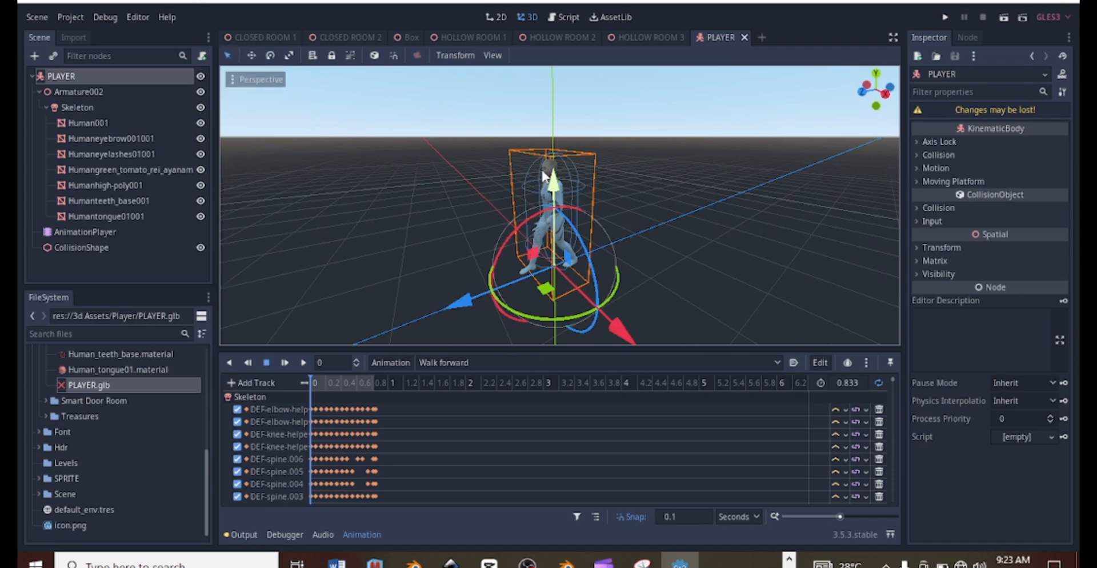
scroll(581, 167, up, 8)
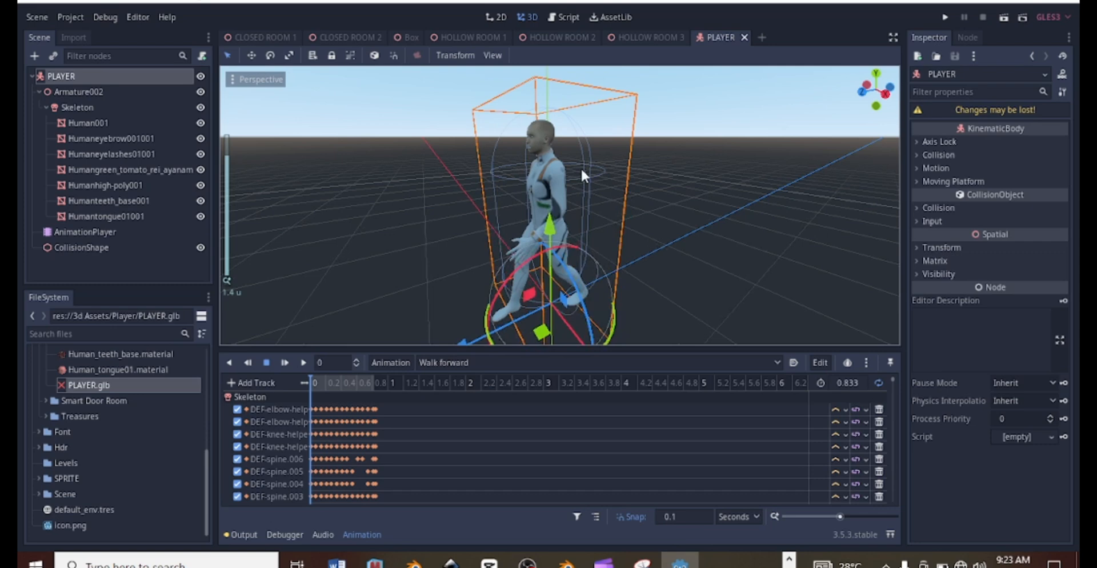
Switch to the CLOSED ROOM 1 scene and inspect the room's interior and its Cube015 mesh node
click(249, 36)
scroll(506, 186, down, 10)
middle_drag(506, 186, 637, 153)
scroll(566, 206, up, 8)
scroll(516, 197, up, 5)
scroll(621, 252, down, 2)
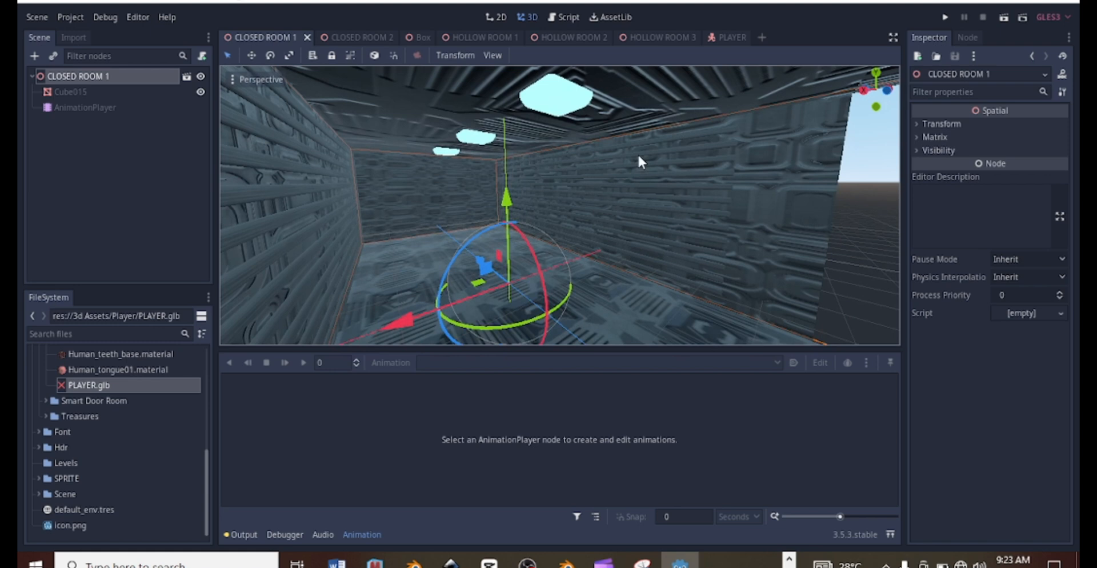
click(77, 74)
click(74, 91)
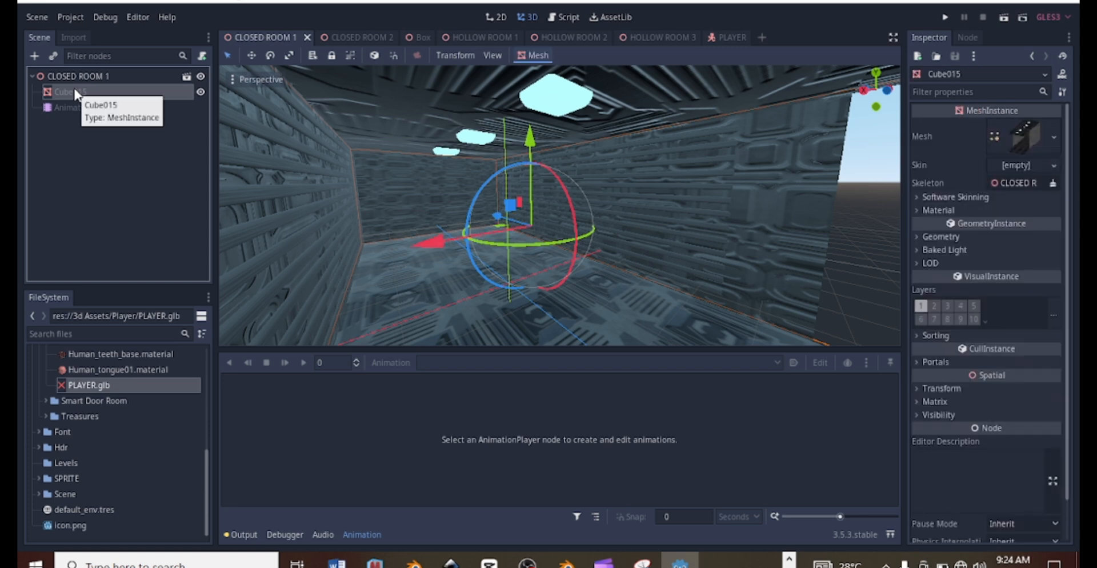
Add a StaticBody node as a child of the CLOSED ROOM 1 root
click(74, 77)
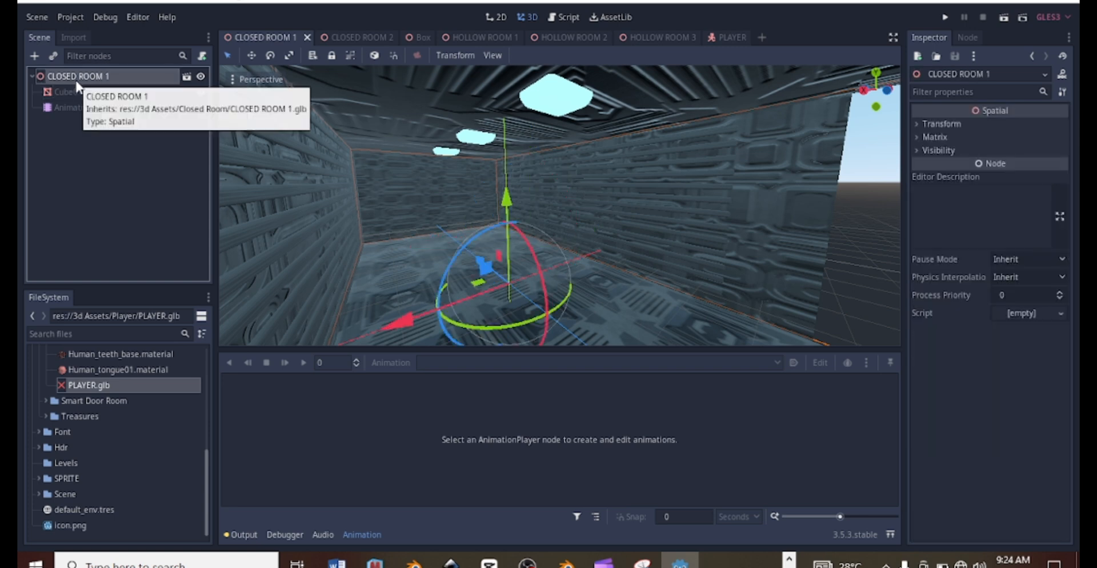
right_click(76, 75)
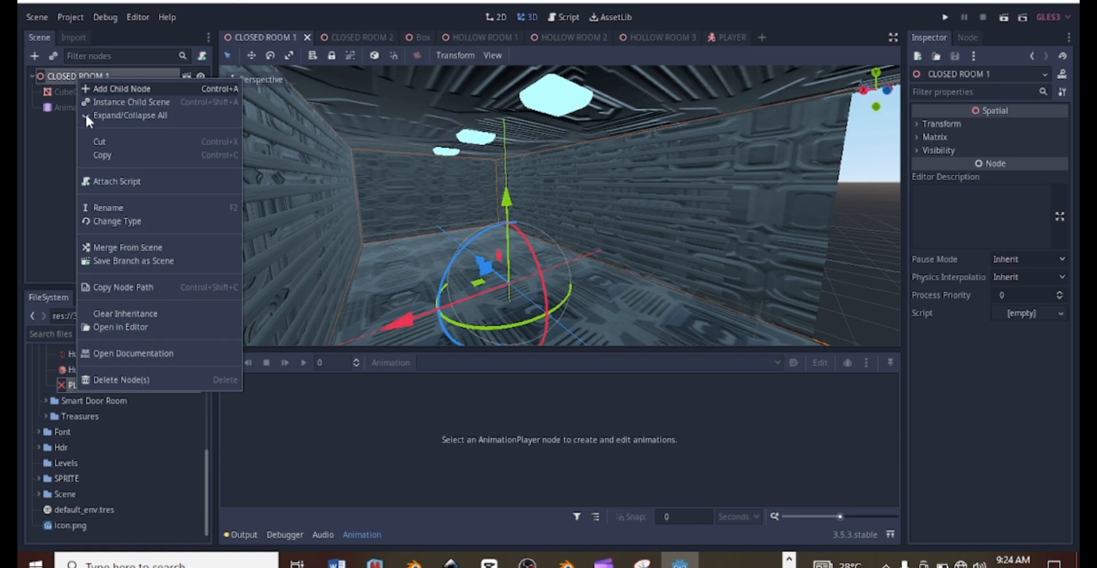
click(112, 90)
text(stat)
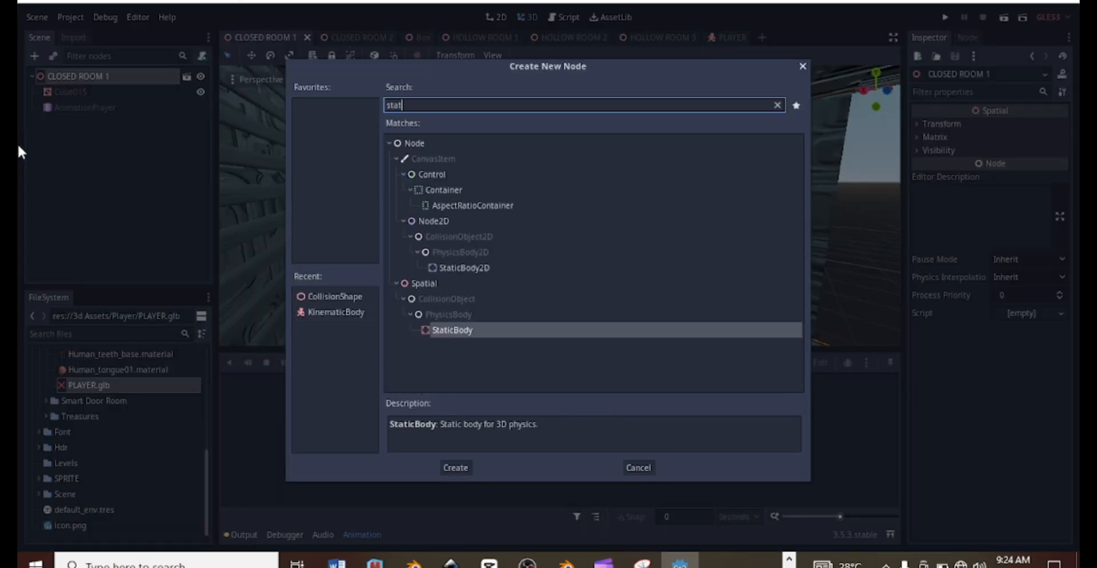
key(Return)
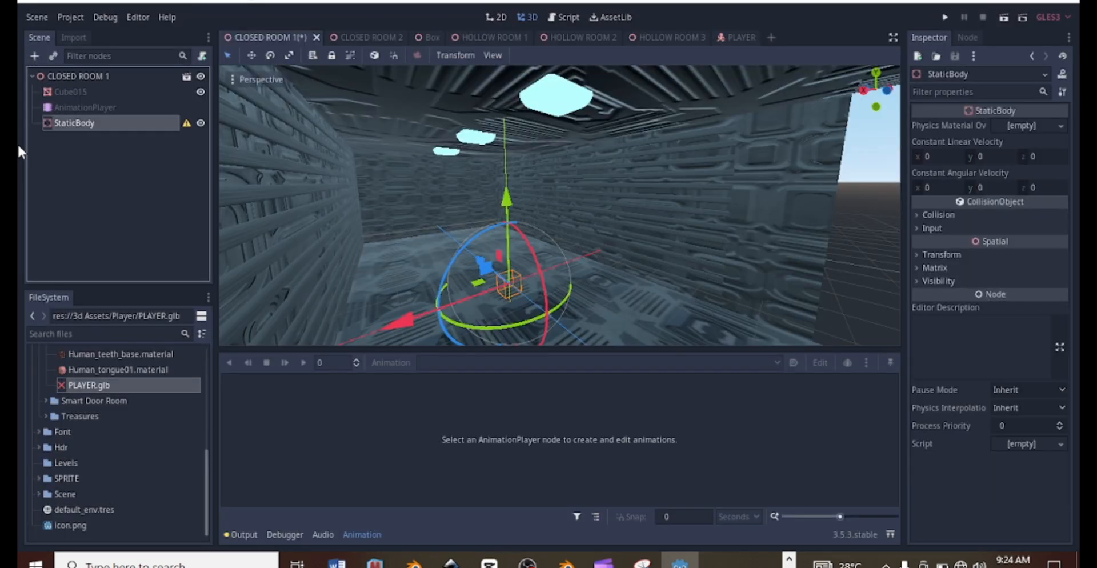
Add a CollisionShape under the StaticBody and assign a new BoxShape to it
right_click(74, 125)
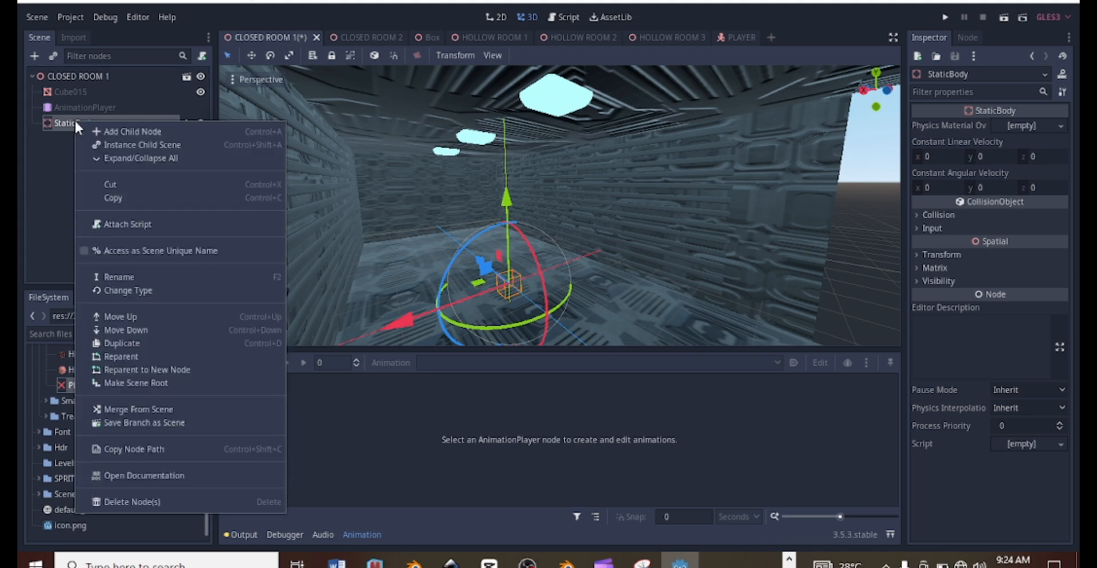
click(111, 133)
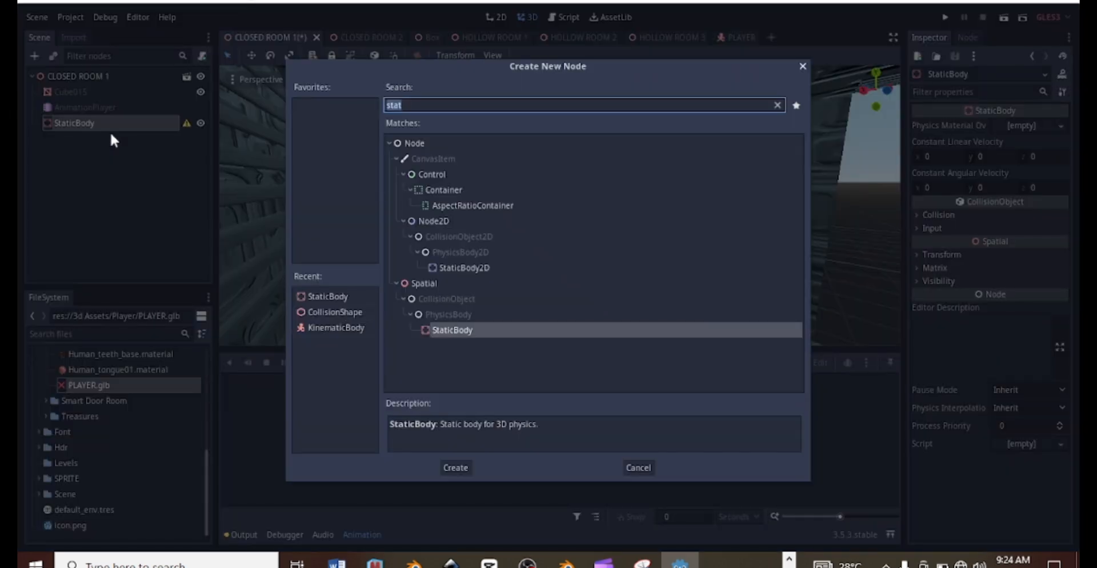
text(col)
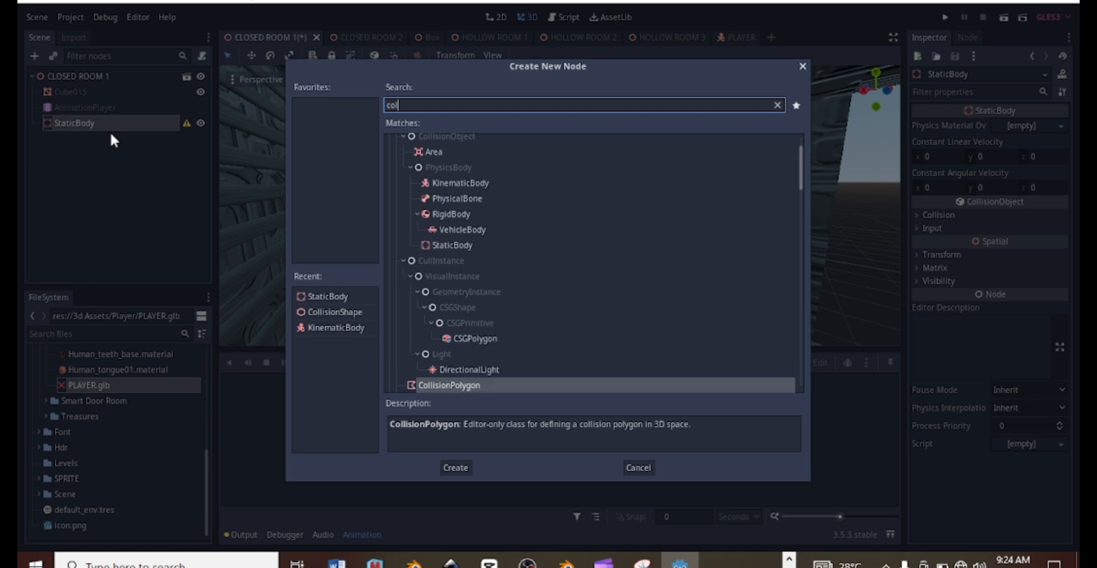
text(lis)
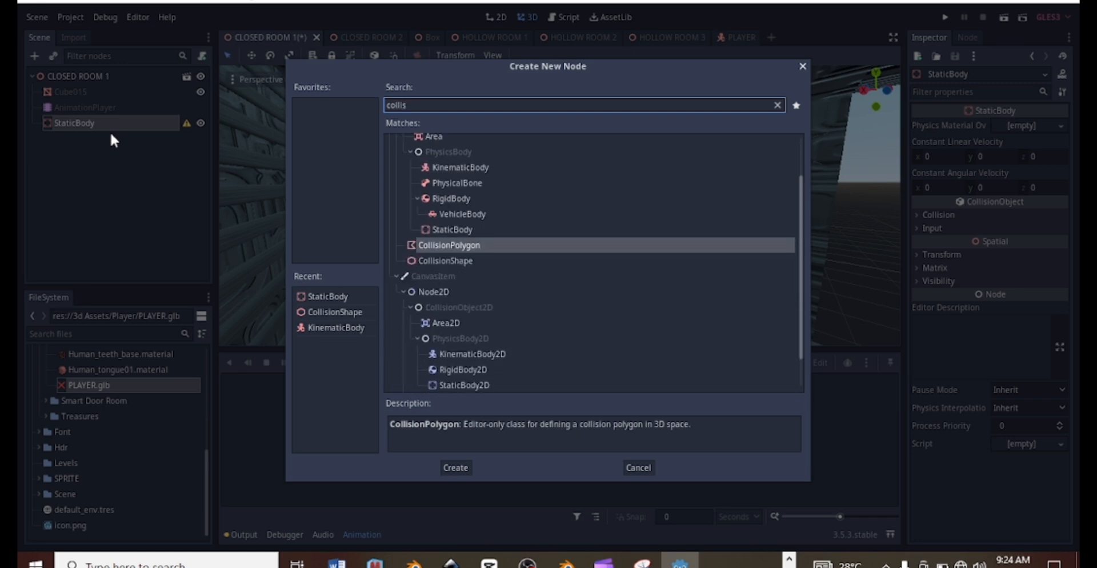
key(Return)
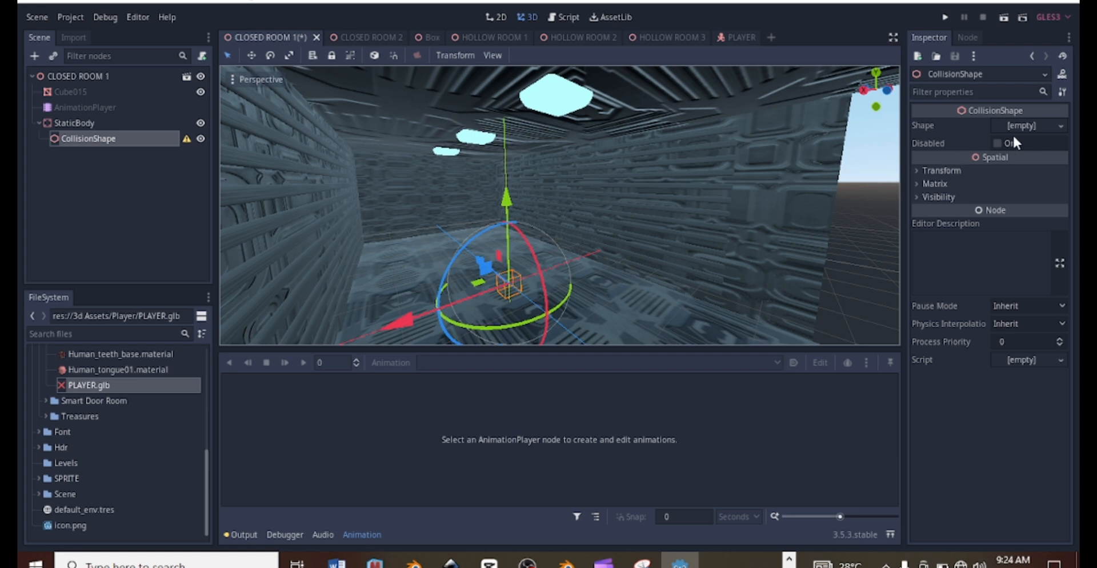
click(1055, 125)
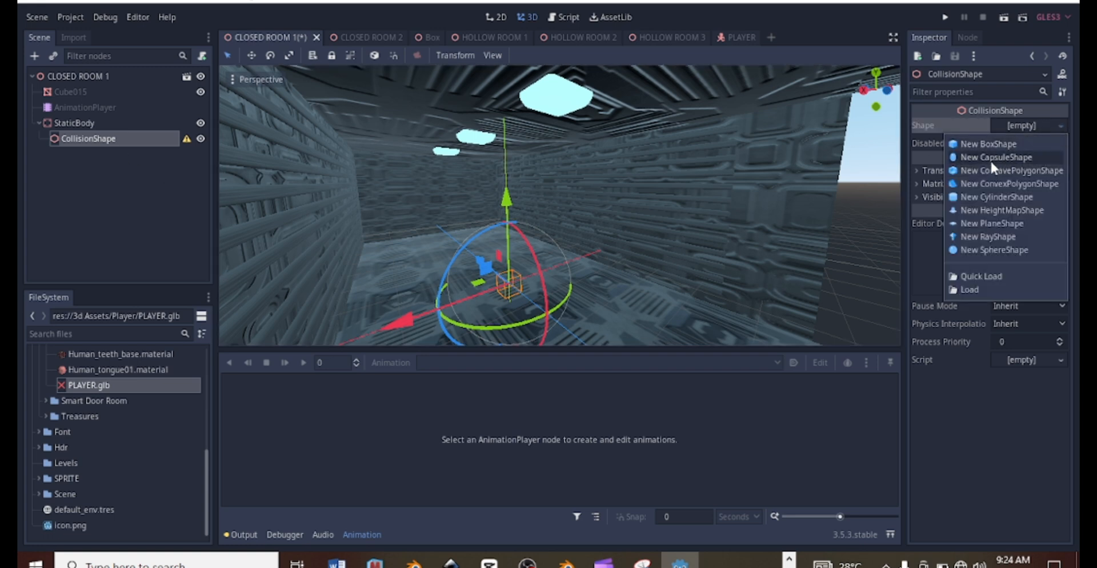
click(990, 144)
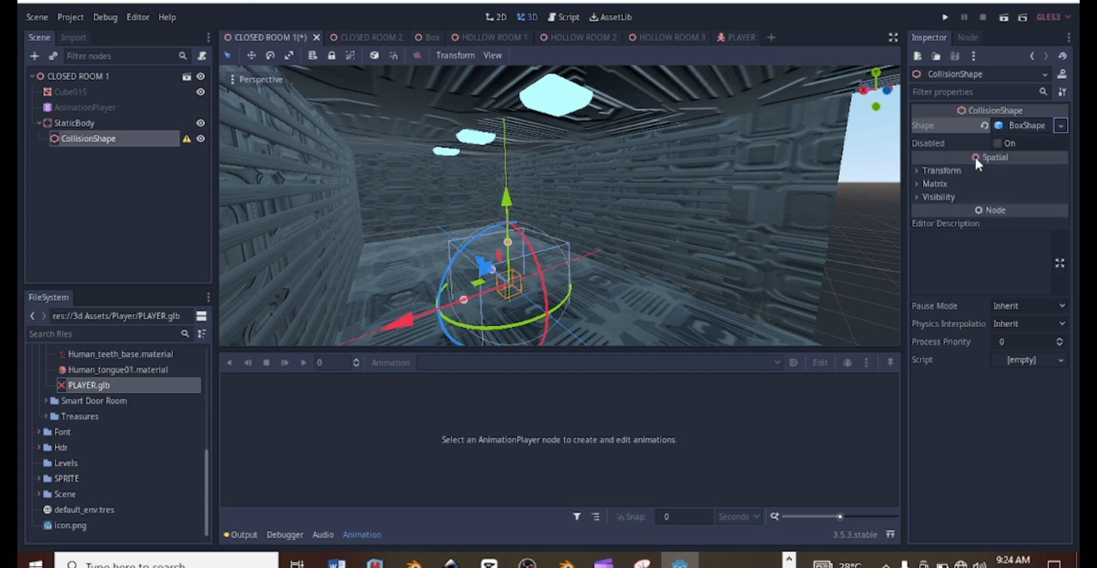
Narrow the collision box in the room to an X extent of about 0.285
scroll(515, 180, up, 5)
scroll(556, 224, down, 4)
middle_drag(549, 188, 447, 252)
drag(447, 253, 489, 249)
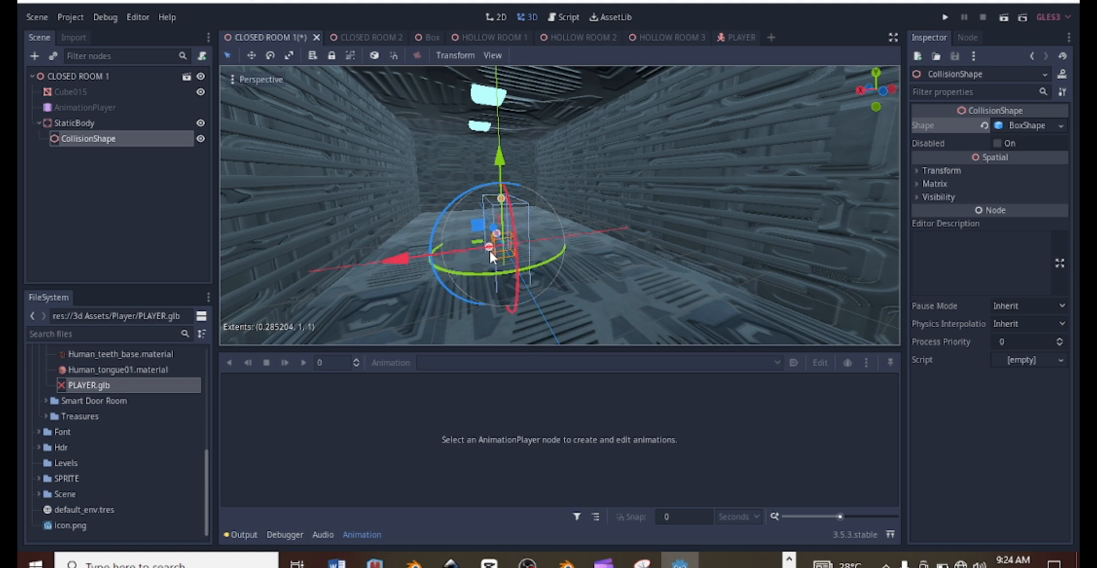
middle_drag(507, 193, 563, 224)
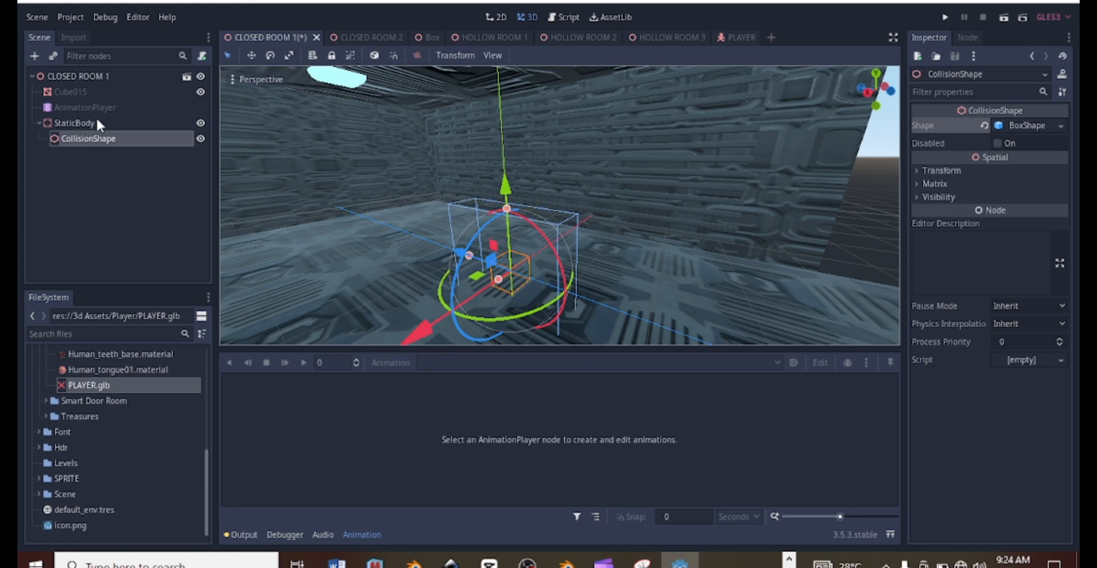
Look through the collision-generation options available for the Cube015 mesh
click(61, 91)
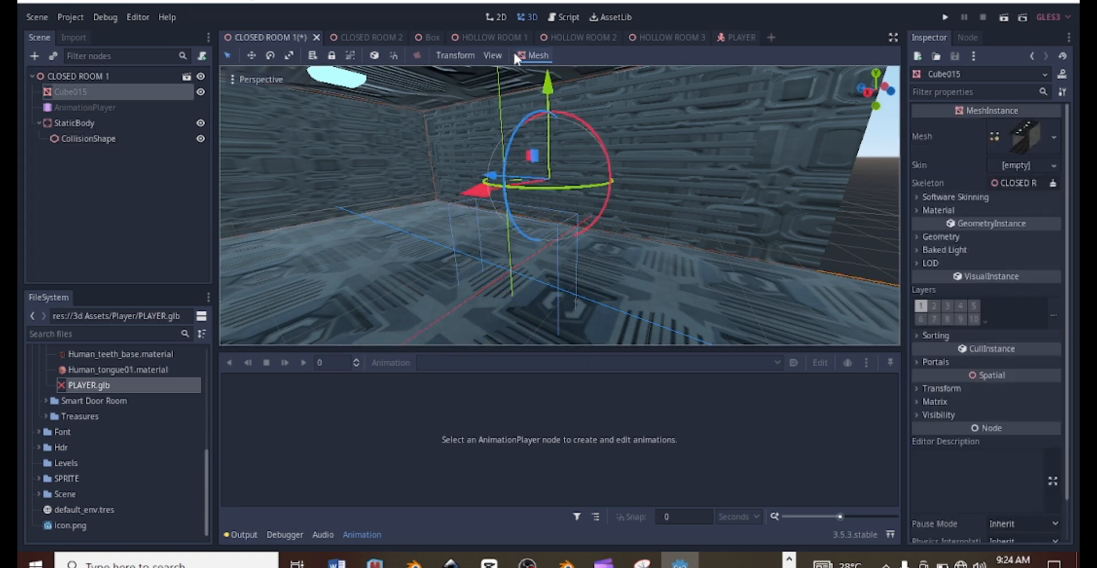
click(534, 55)
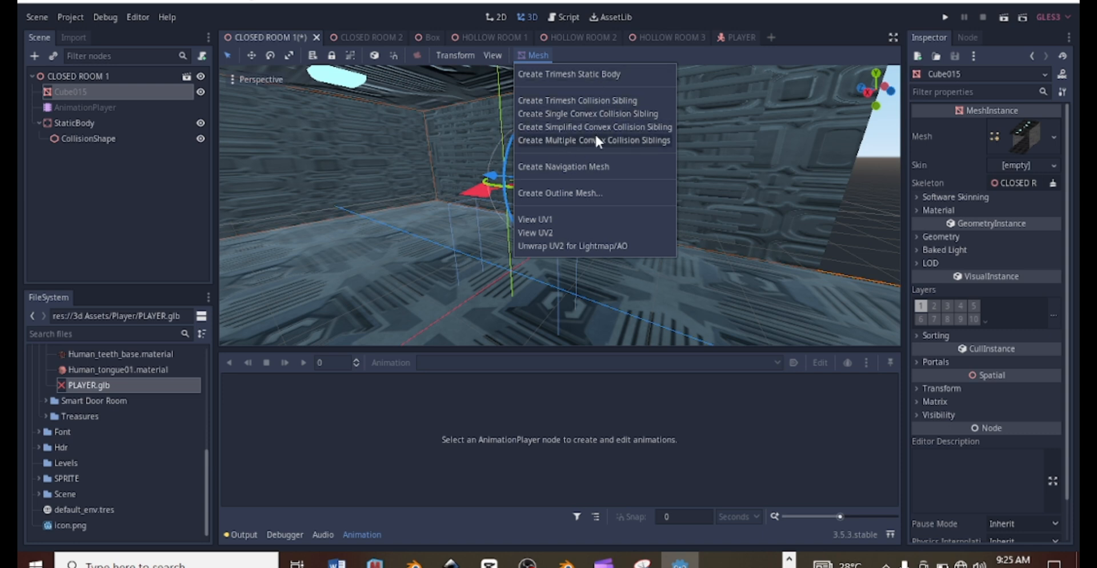
middle_drag(419, 258, 420, 204)
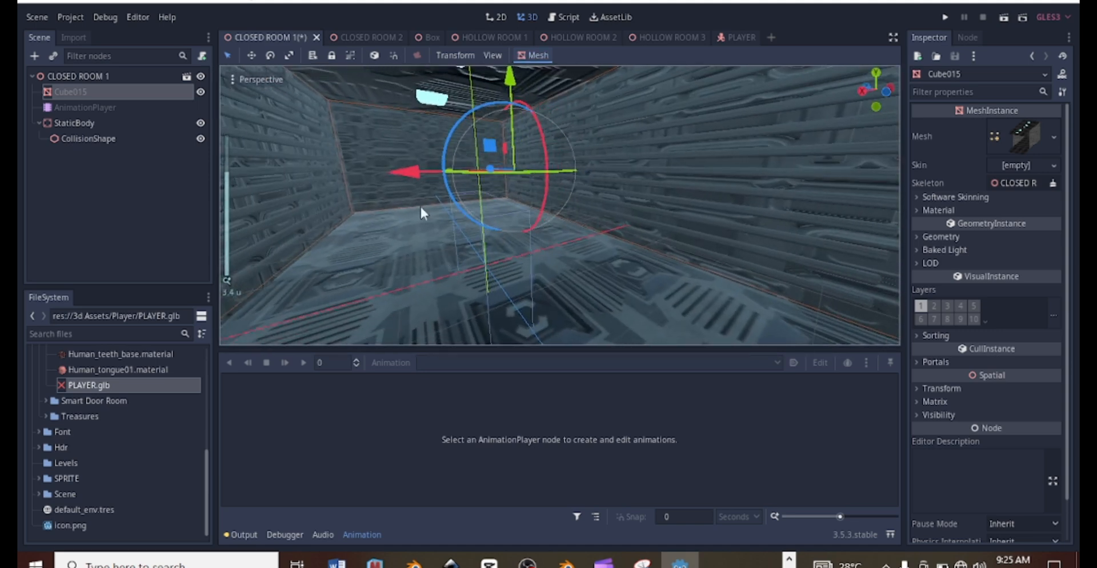
Thin the StaticBody's collision box to an X extent of about 0.066 and raise it above the floor
click(83, 126)
click(84, 136)
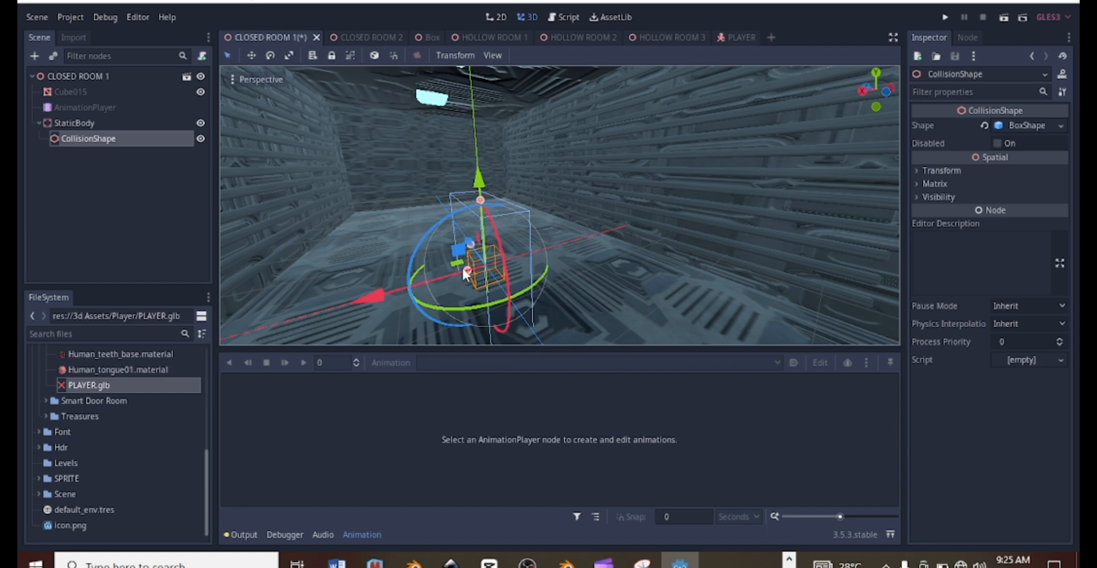
drag(463, 268, 483, 275)
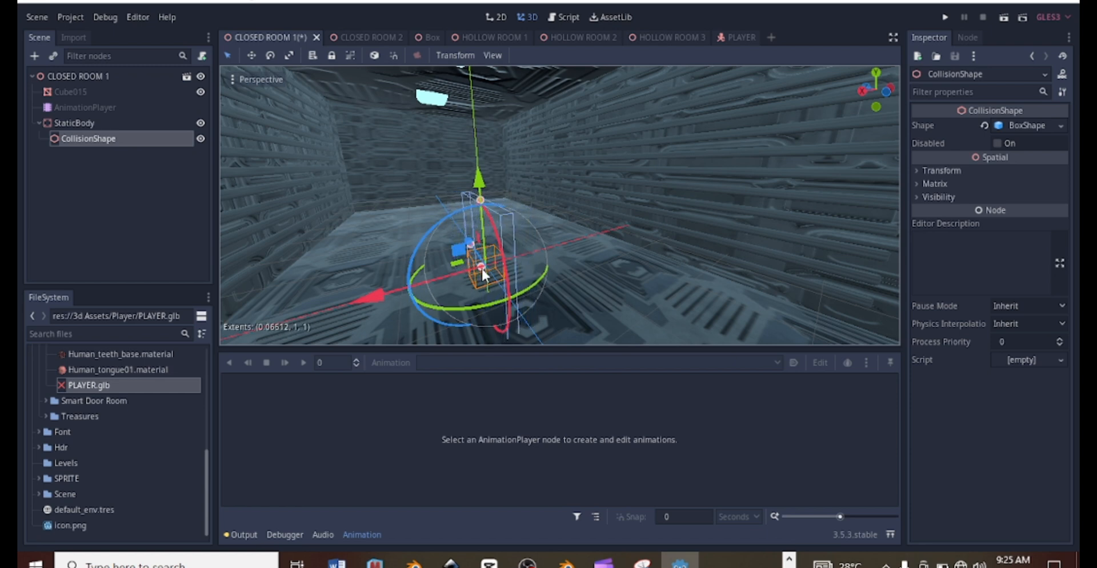
drag(489, 179, 460, 87)
Lengthen the collision box along the room to a Z extent of about 5.91
middle_drag(459, 91, 485, 224)
scroll(486, 225, down, 3)
middle_drag(498, 186, 559, 212)
scroll(559, 211, up, 1)
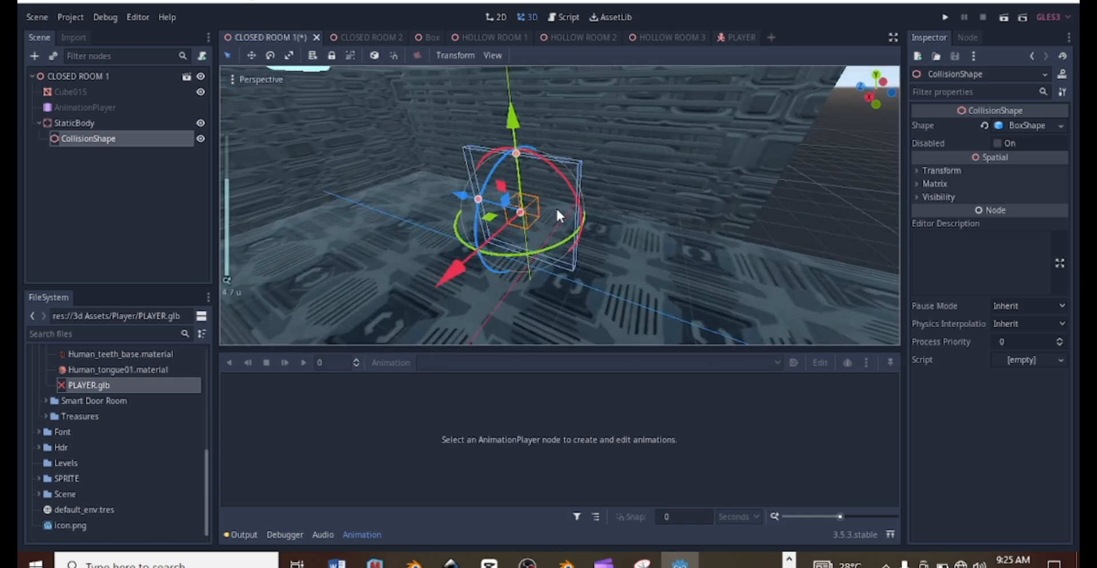
drag(483, 209, 342, 156)
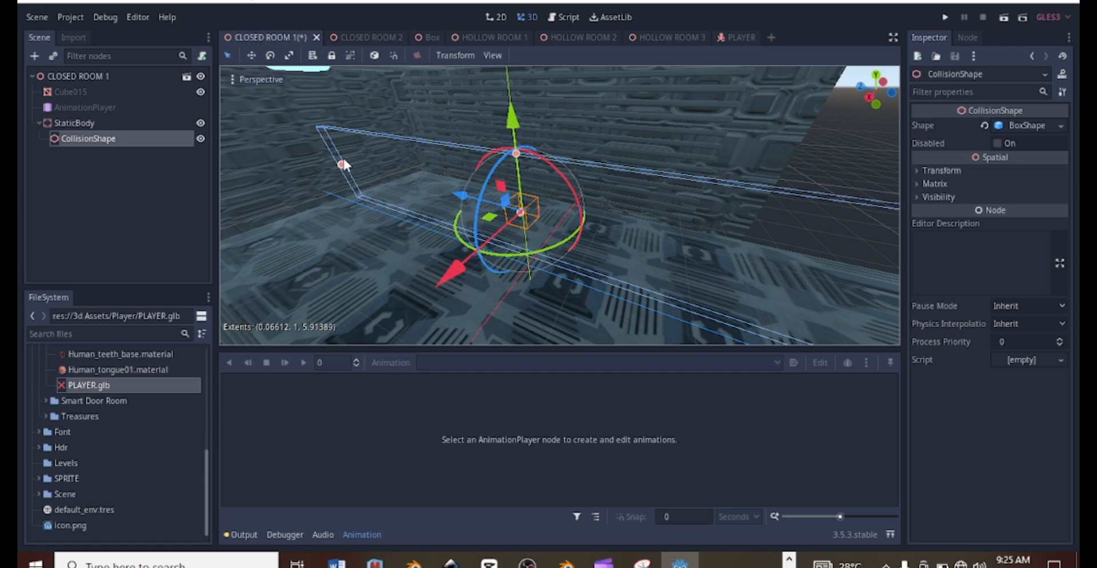
Move the long collision box along X towards the room's side wall
scroll(343, 156, down, 6)
middle_drag(342, 156, 448, 135)
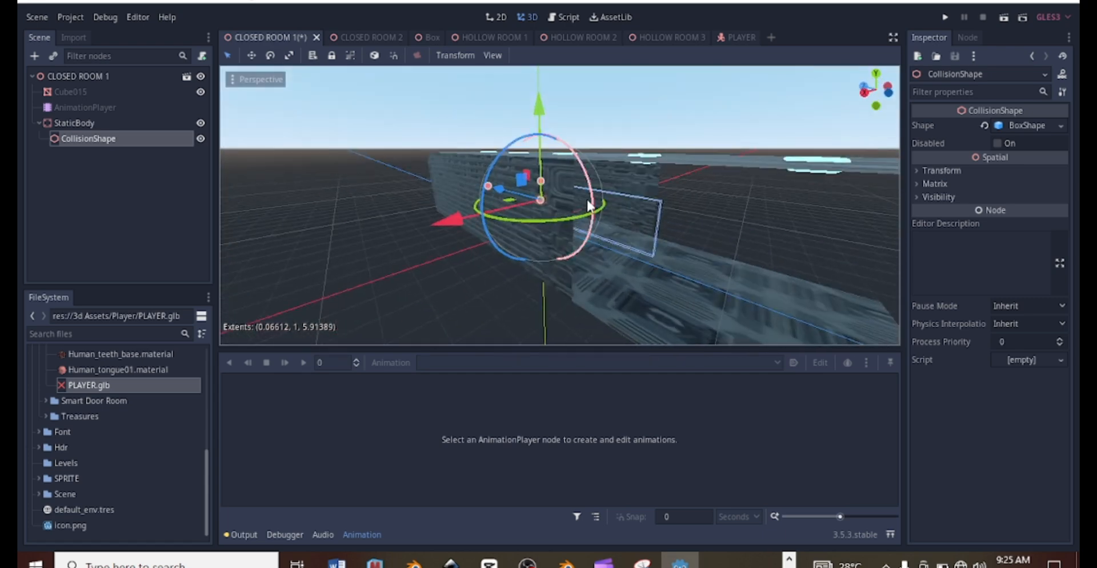
middle_drag(586, 197, 522, 183)
scroll(522, 183, up, 2)
drag(448, 204, 495, 196)
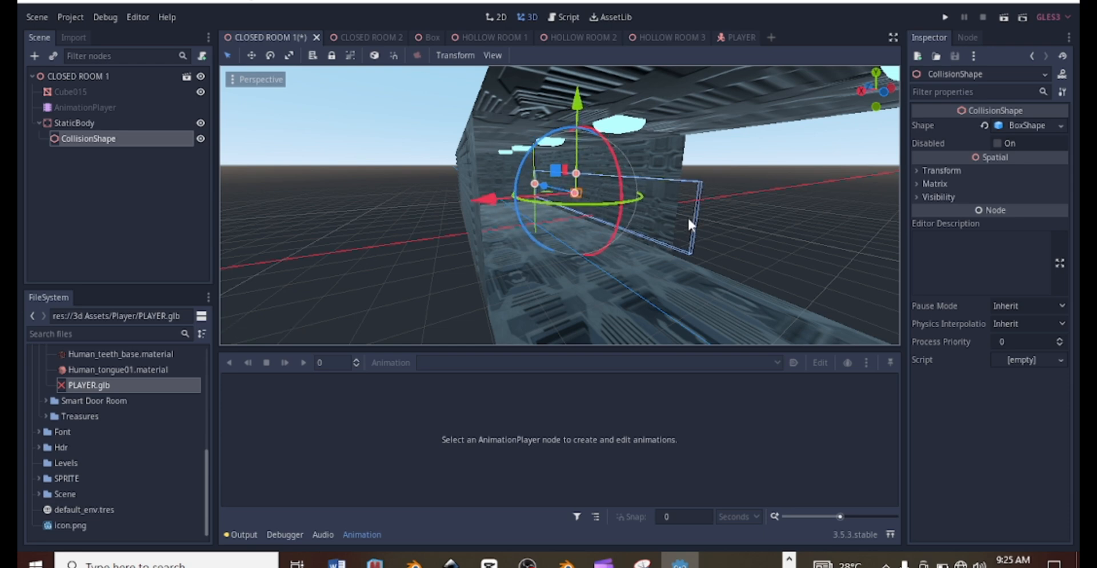
Shift the collision box along Z and extend it to a Z extent of about 7.58
middle_drag(687, 216, 427, 244)
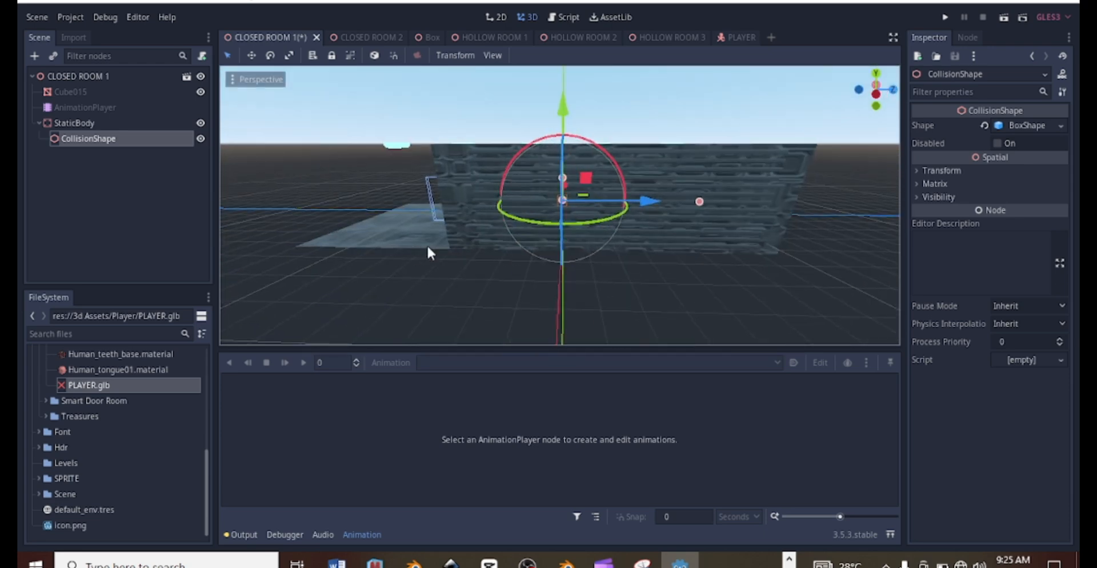
drag(676, 206, 728, 207)
scroll(647, 200, up, 5)
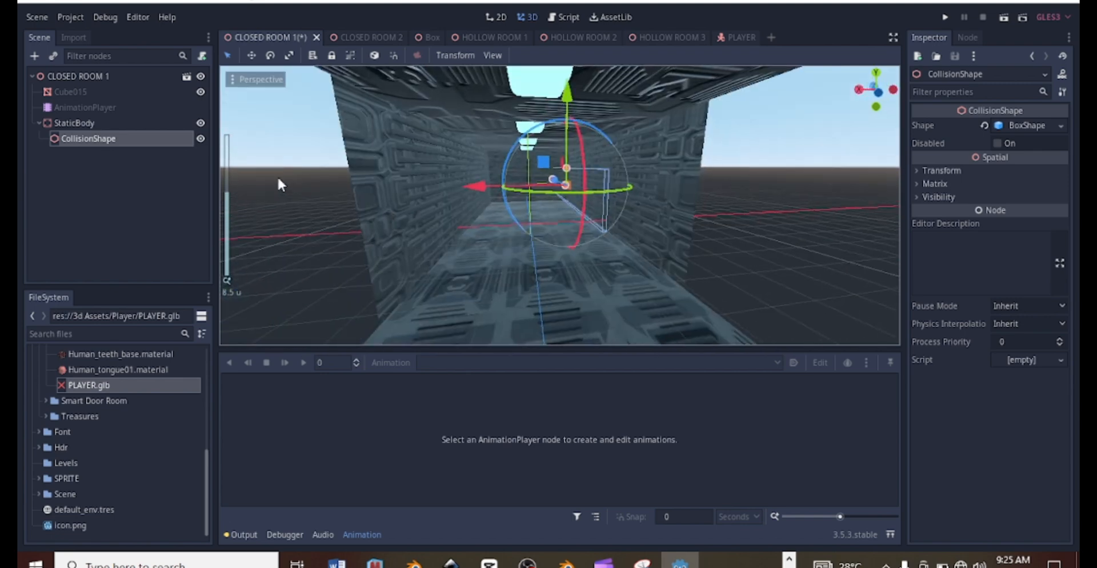
middle_drag(690, 174, 514, 225)
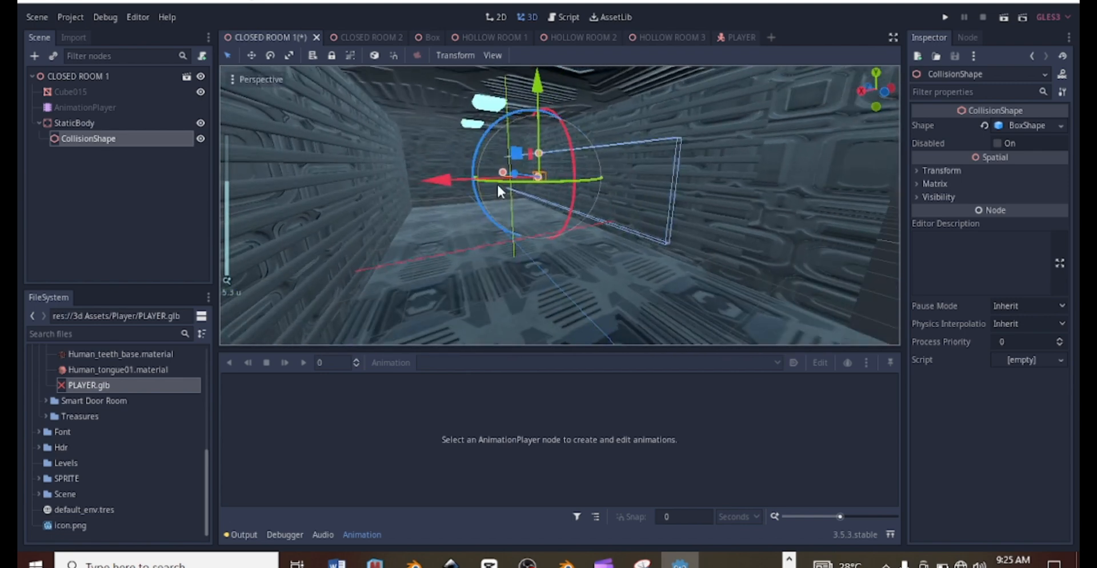
drag(503, 171, 496, 177)
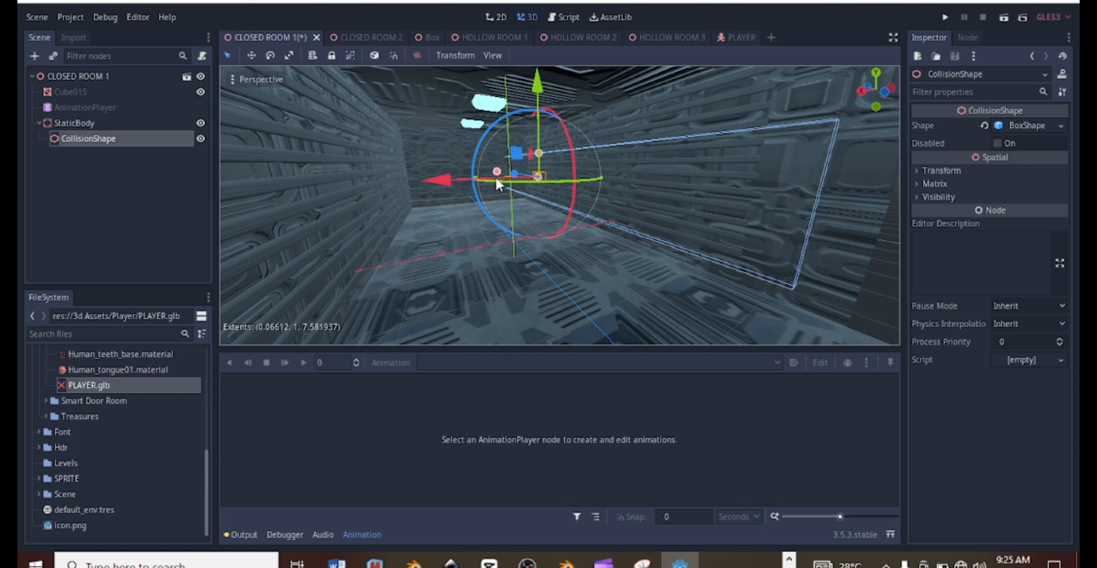
Reposition the collision box along Z to match the side wall and adjust its height above the floor
middle_drag(513, 184, 832, 137)
scroll(831, 137, down, 6)
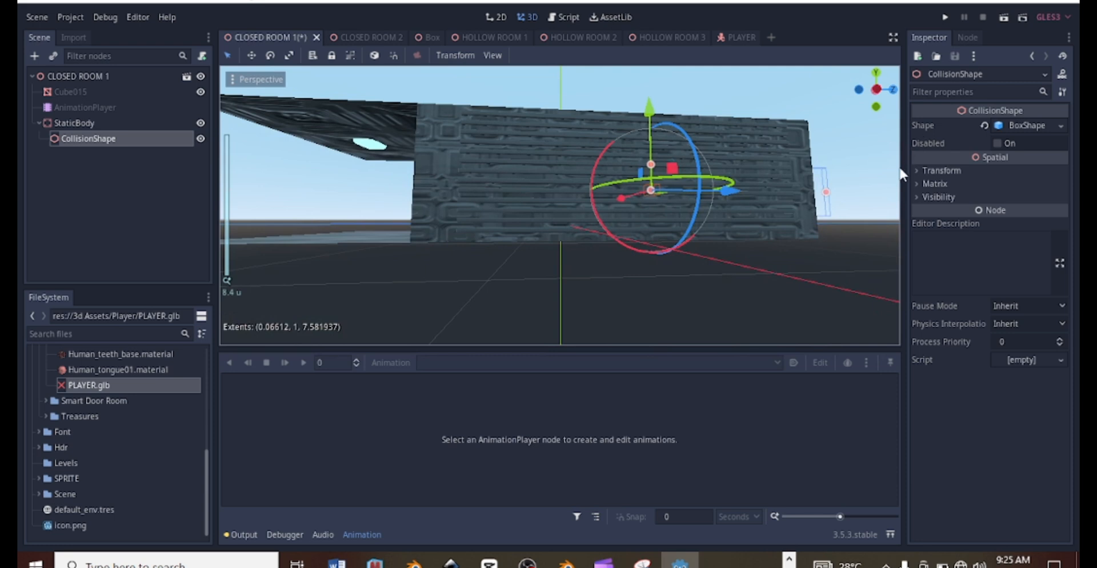
middle_drag(767, 163, 752, 193)
drag(743, 192, 724, 194)
drag(643, 111, 643, 131)
middle_drag(643, 132, 894, 188)
scroll(229, 188, up, 2)
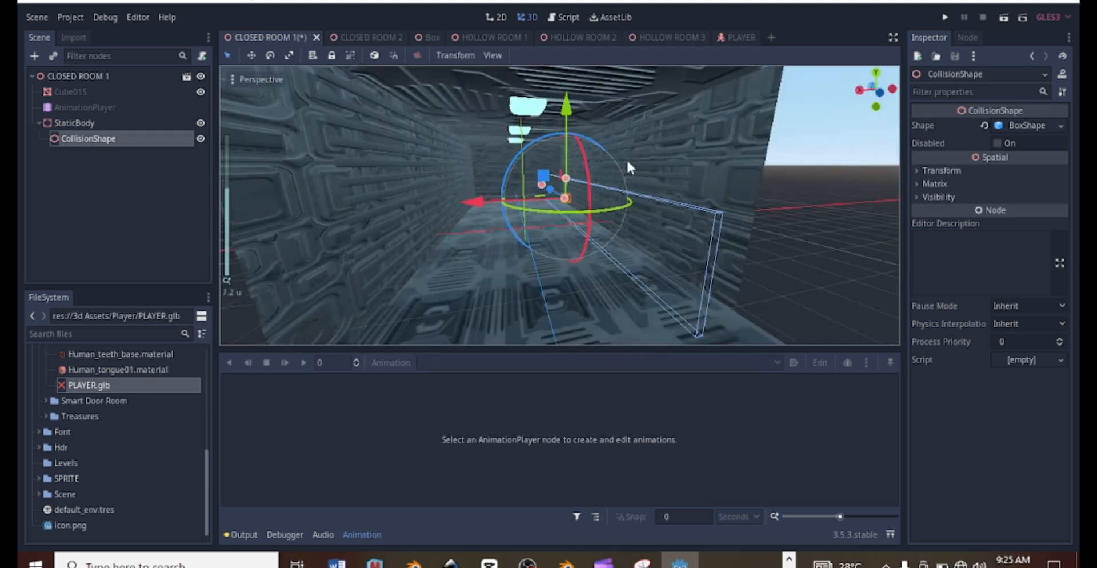
drag(567, 110, 570, 90)
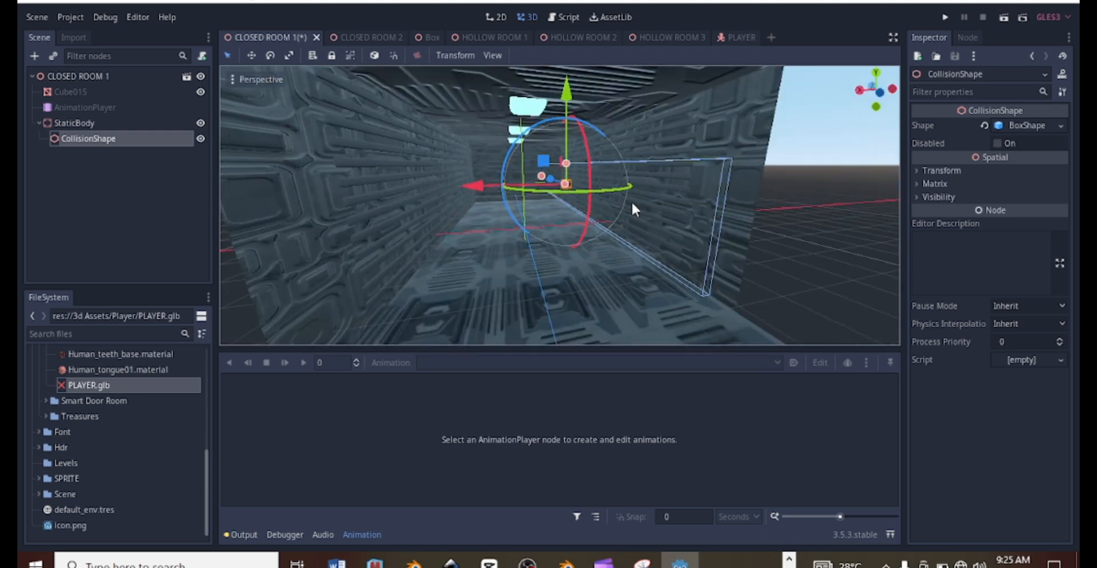
Move the collision box outward along X until it lines up with the side wall
mouse_move(632, 201)
middle_down()
mouse_move(672, 202)
mouse_move(628, 192)
middle_up()
scroll(550, 191, up, 2)
middle_drag(551, 192, 521, 211)
mouse_move(523, 178)
mouse_down()
mouse_move(571, 179)
mouse_move(543, 177)
mouse_up()
middle_drag(543, 176, 567, 195)
scroll(567, 209, down, 2)
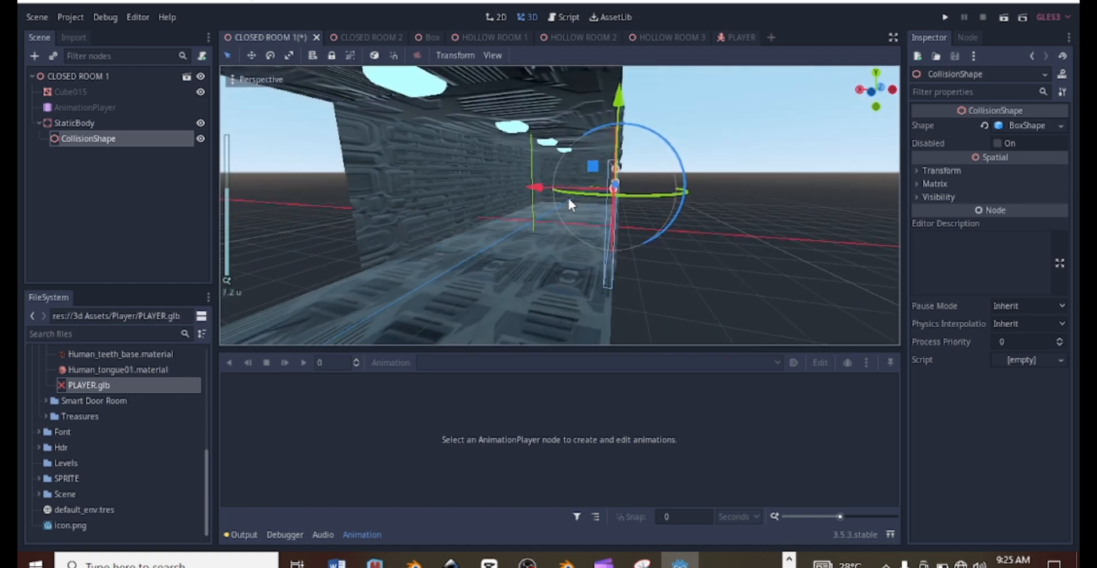
Reselect the wall's CollisionShape and nudge it slightly inward along X
scroll(569, 195, up, 4)
scroll(571, 194, down, 2)
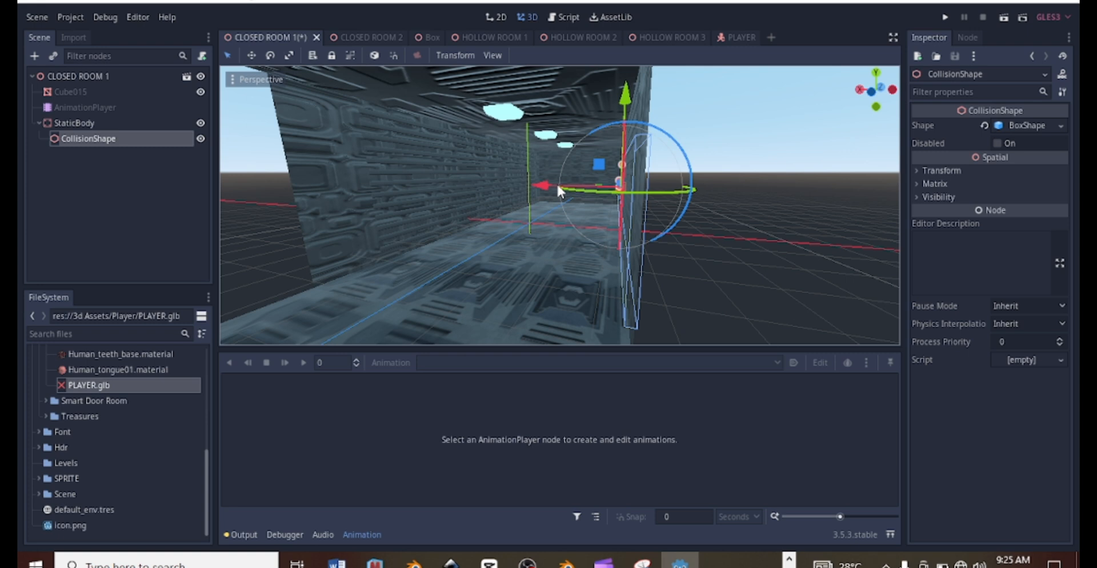
click(553, 186)
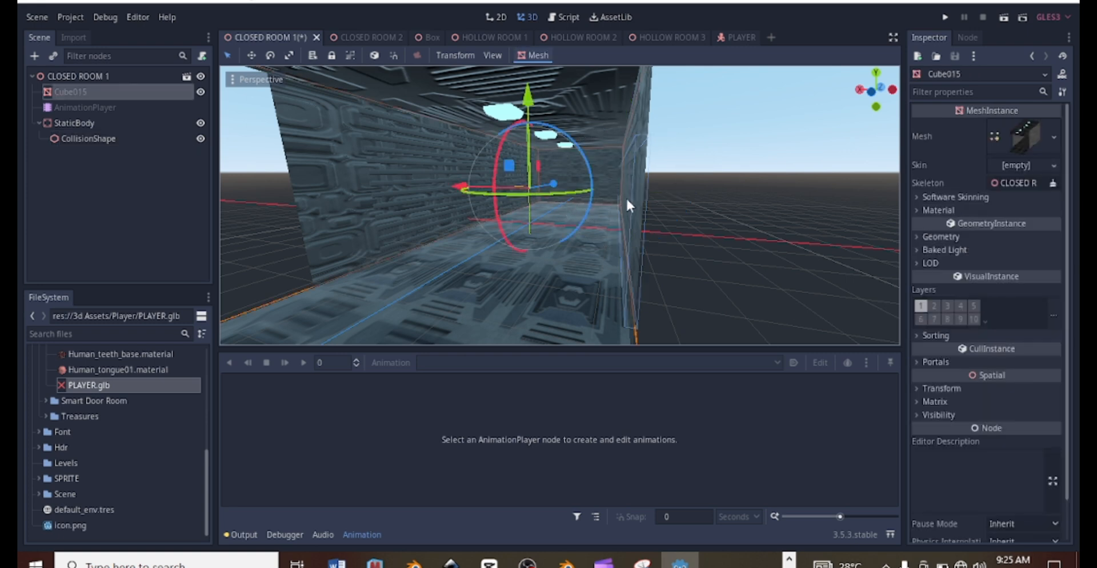
click(653, 199)
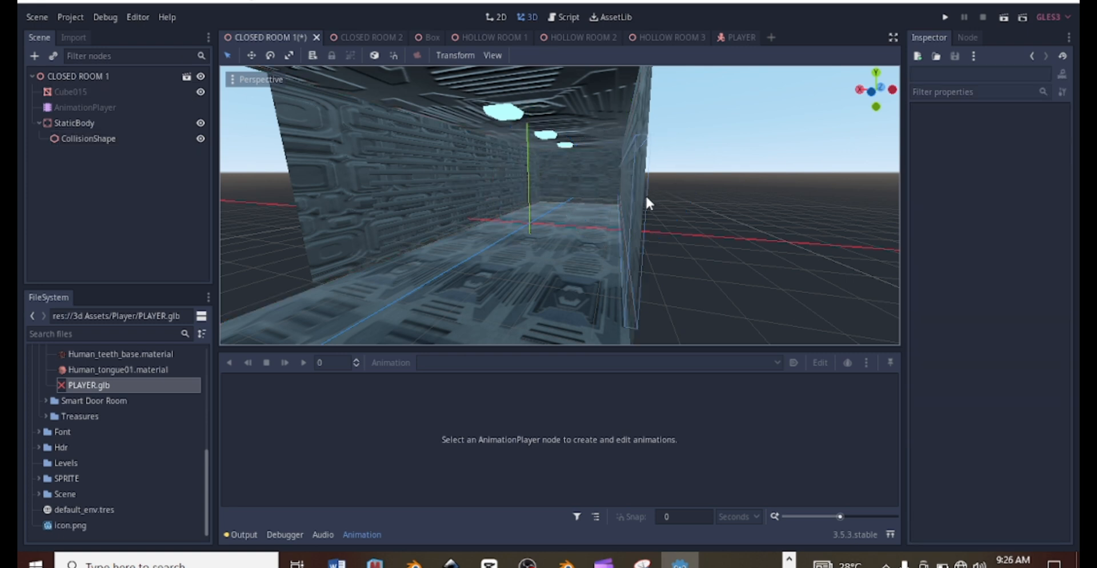
click(645, 198)
drag(538, 185, 536, 186)
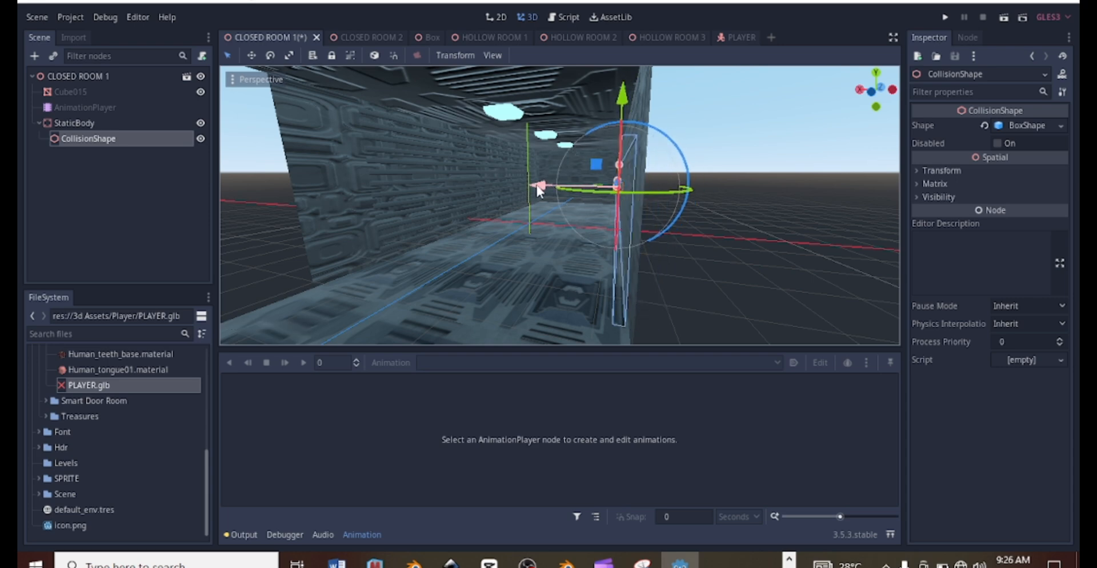
Adjust the wall collision box to an X extent of about 0.075 and fine-tune its X position against the wall
scroll(606, 190, up, 4)
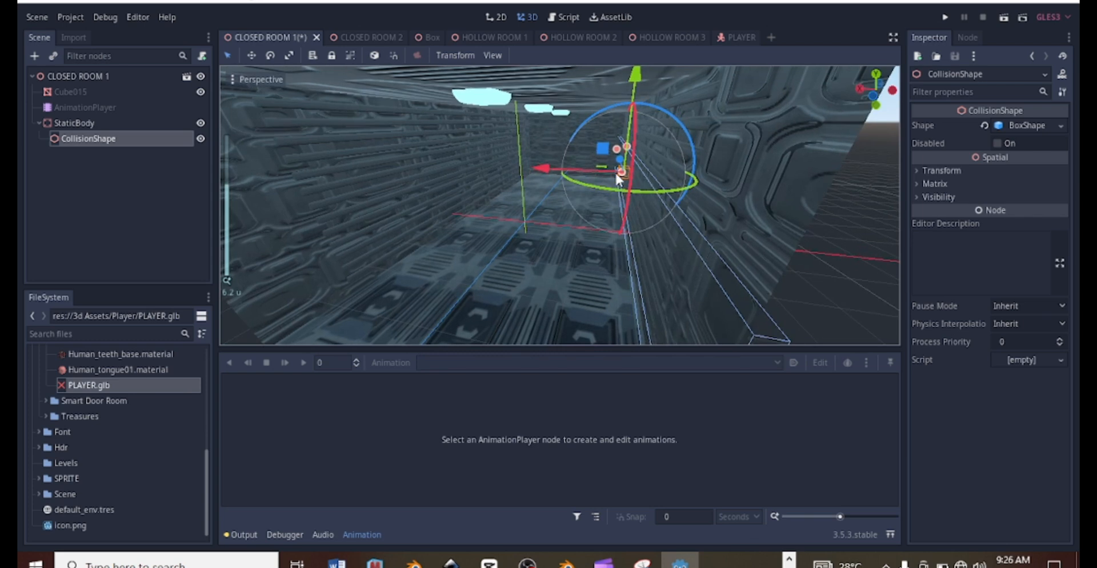
drag(618, 169, 554, 170)
scroll(553, 170, down, 4)
scroll(560, 139, up, 6)
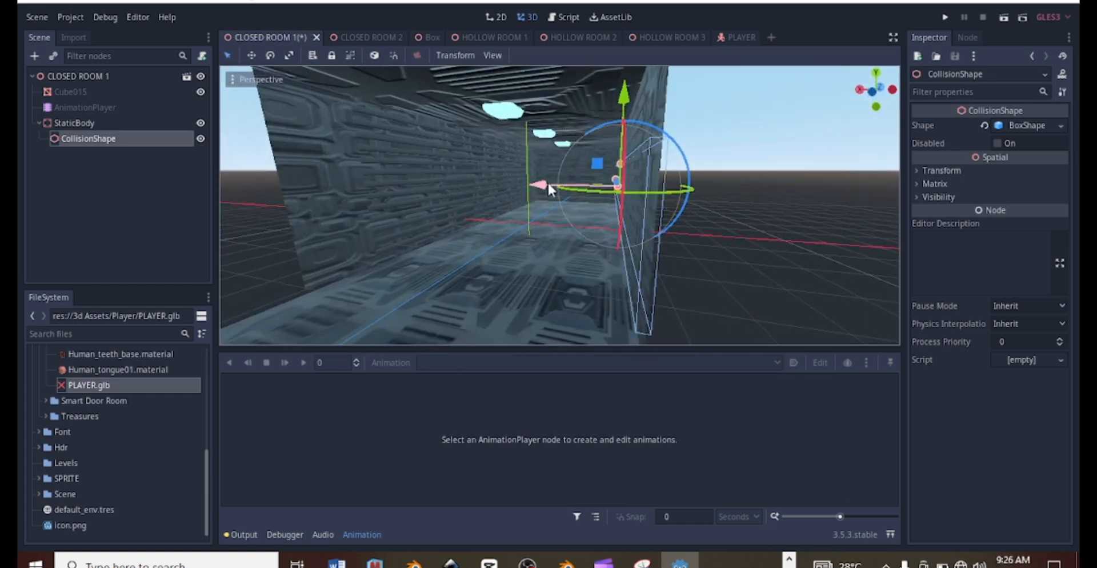
drag(548, 184, 549, 189)
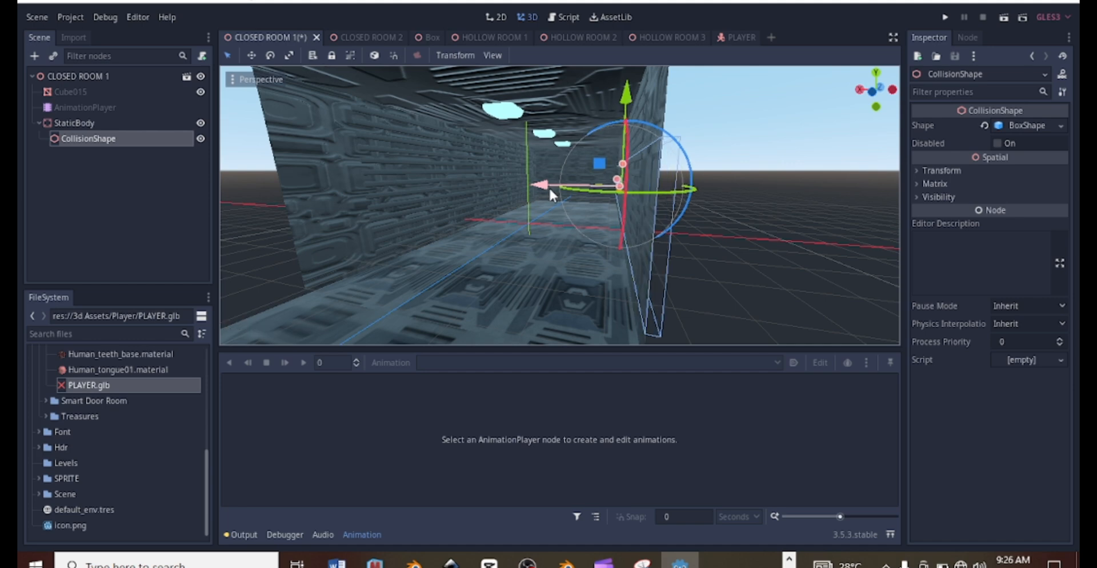
scroll(550, 189, down, 6)
scroll(521, 200, up, 4)
middle_drag(549, 189, 538, 212)
scroll(538, 212, up, 3)
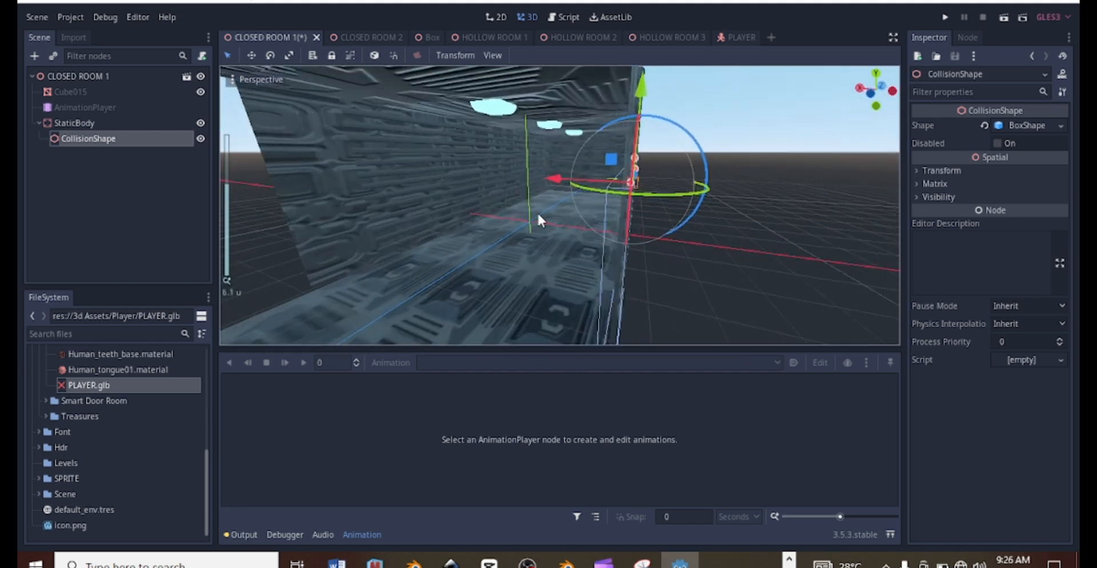
scroll(538, 212, down, 5)
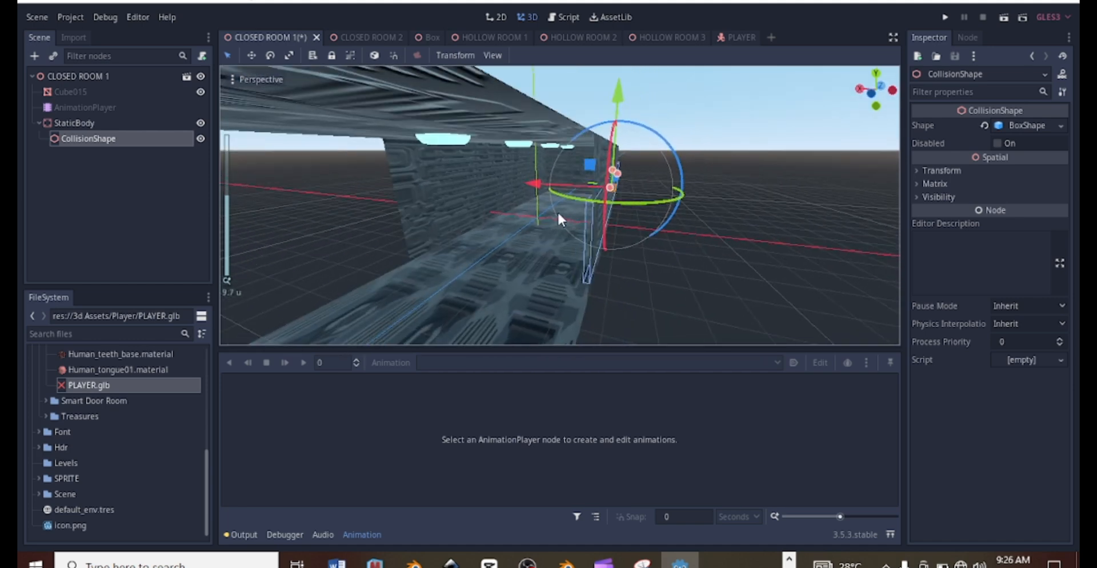
Duplicate the wall's CollisionShape and move the copy along X to the opposite side wall
key(ctrl+d)
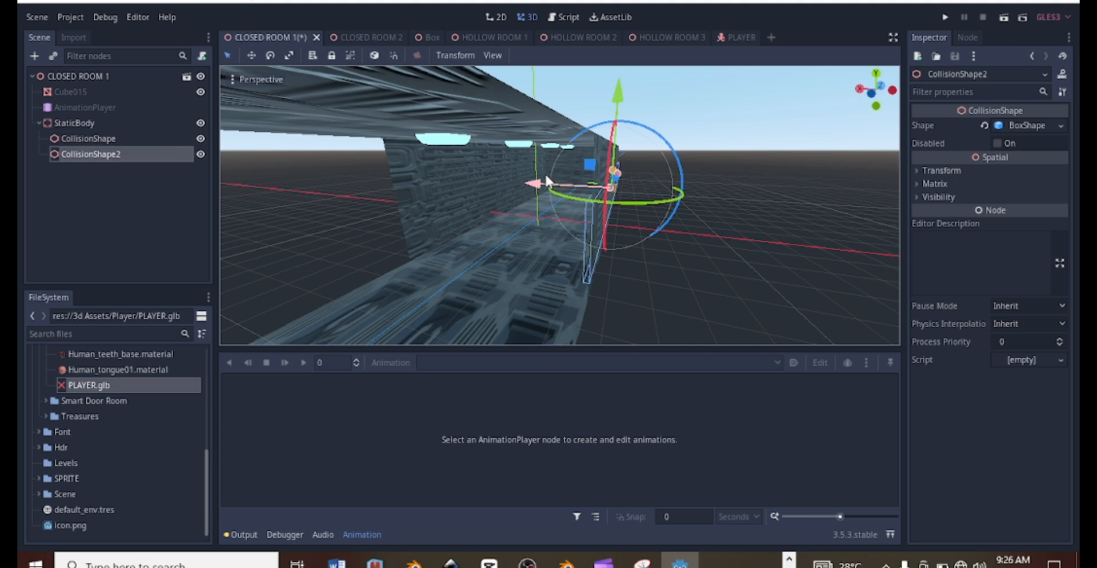
drag(546, 177, 468, 180)
middle_drag(468, 180, 522, 164)
scroll(522, 165, up, 6)
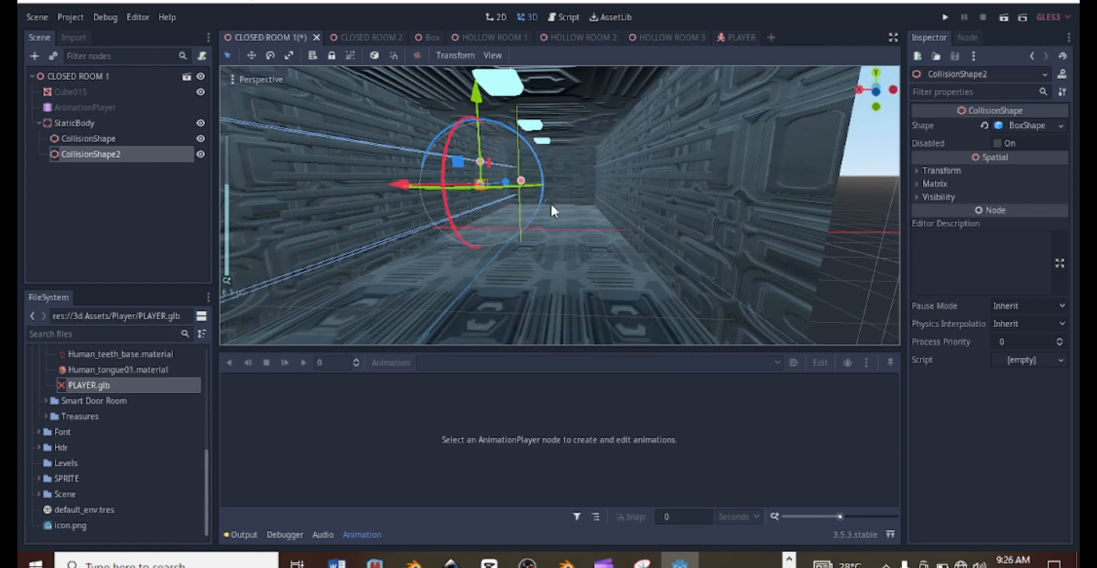
Shorten the duplicated collision box to a Z extent of about 6.93 and shift it along Z to fit the wall
middle_drag(551, 204, 598, 216)
scroll(598, 216, down, 8)
middle_drag(518, 231, 619, 204)
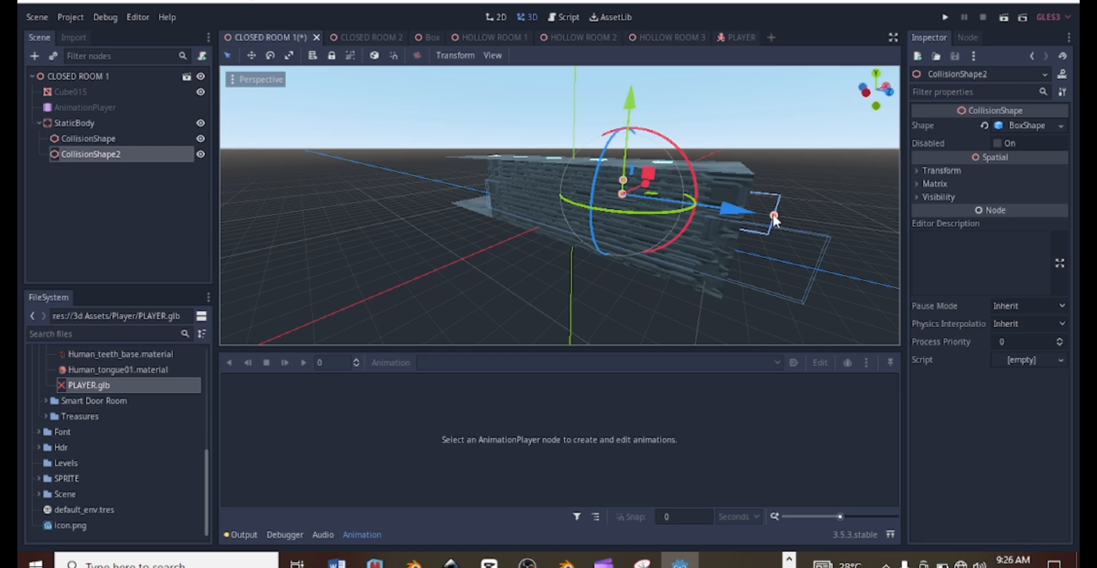
drag(774, 215, 756, 212)
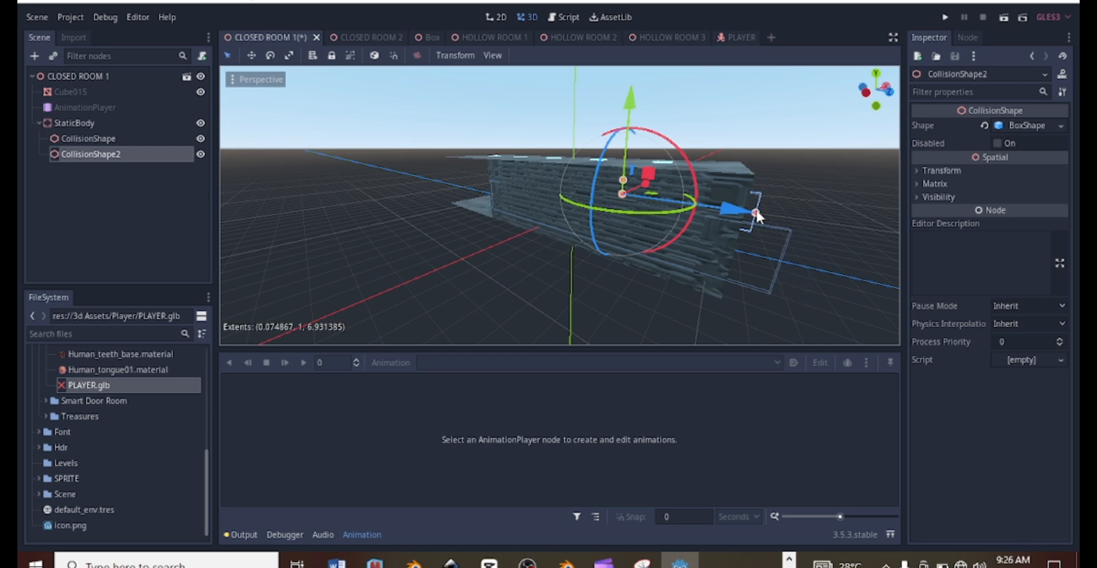
scroll(746, 241, up, 2)
middle_drag(746, 241, 579, 244)
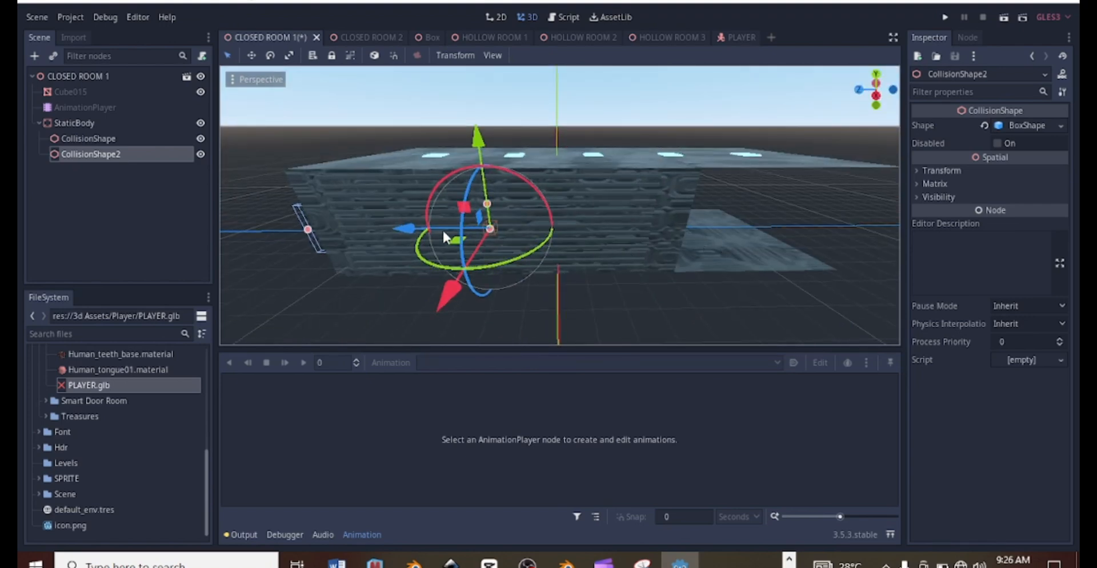
drag(393, 225, 404, 225)
scroll(405, 224, up, 2)
middle_drag(405, 225, 234, 201)
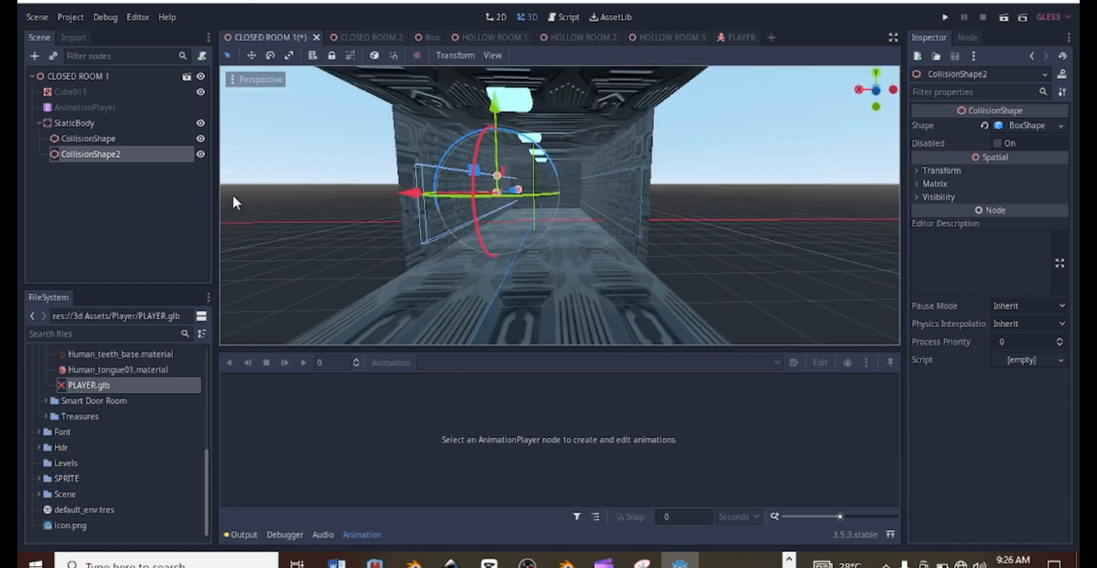
Select the original CollisionShape and reduce its box to a Z extent of about 5.83
click(103, 137)
middle_drag(505, 193, 564, 182)
drag(543, 174, 544, 176)
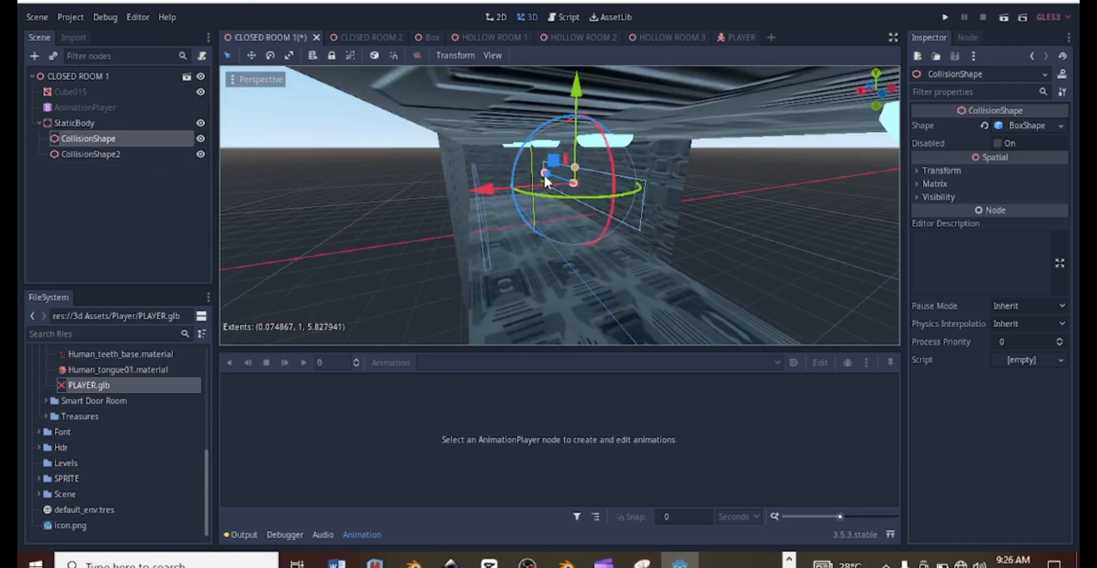
Shift the original collision box along Z to align it with the side wall's length
scroll(672, 229, up, 1)
middle_drag(629, 232, 514, 238)
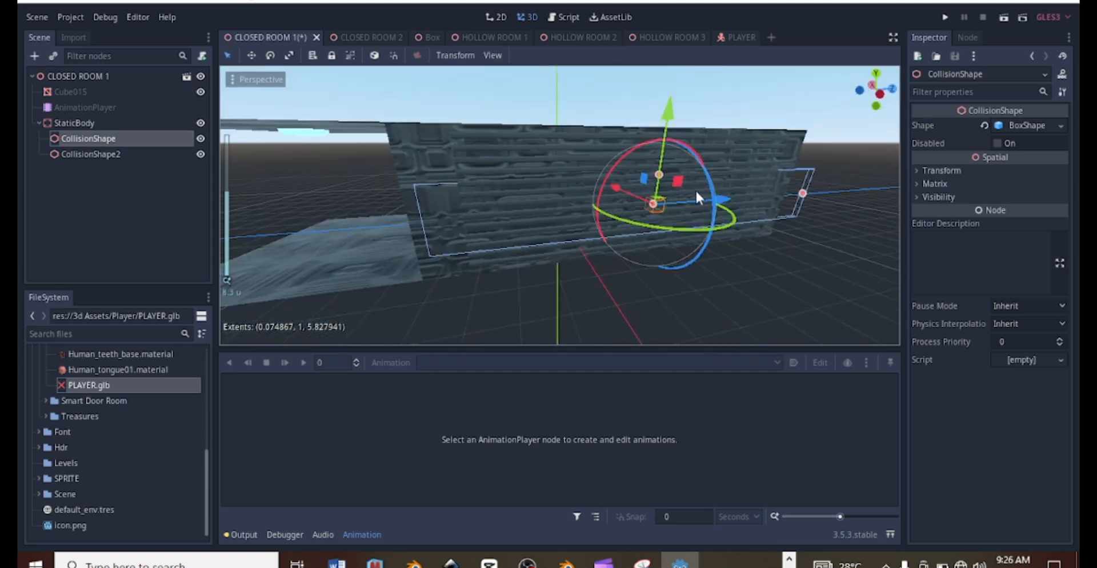
drag(717, 199, 723, 200)
middle_drag(723, 200, 514, 220)
scroll(596, 199, down, 5)
scroll(626, 214, up, 4)
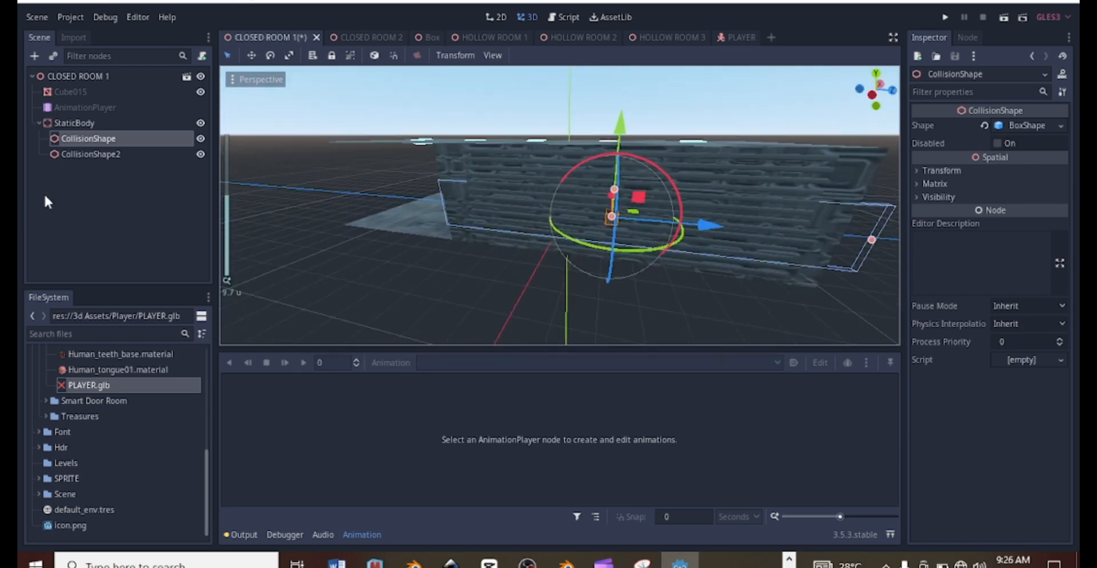
Duplicate CollisionShape2 and set the copy's Y rotation to 90 degrees
click(91, 155)
key(ctrl+d)
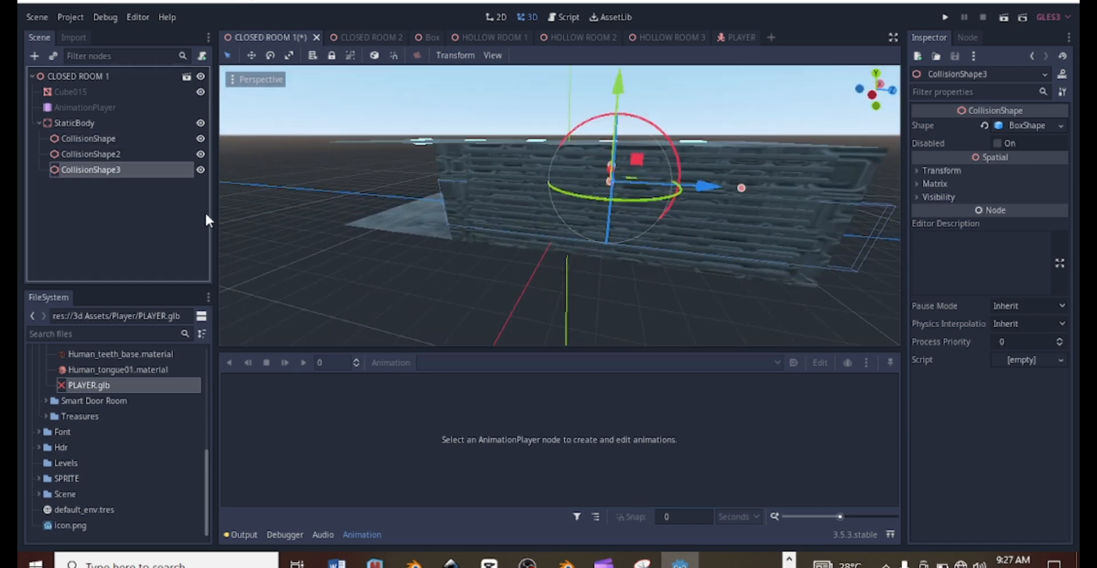
scroll(574, 242, down, 5)
middle_drag(574, 241, 501, 261)
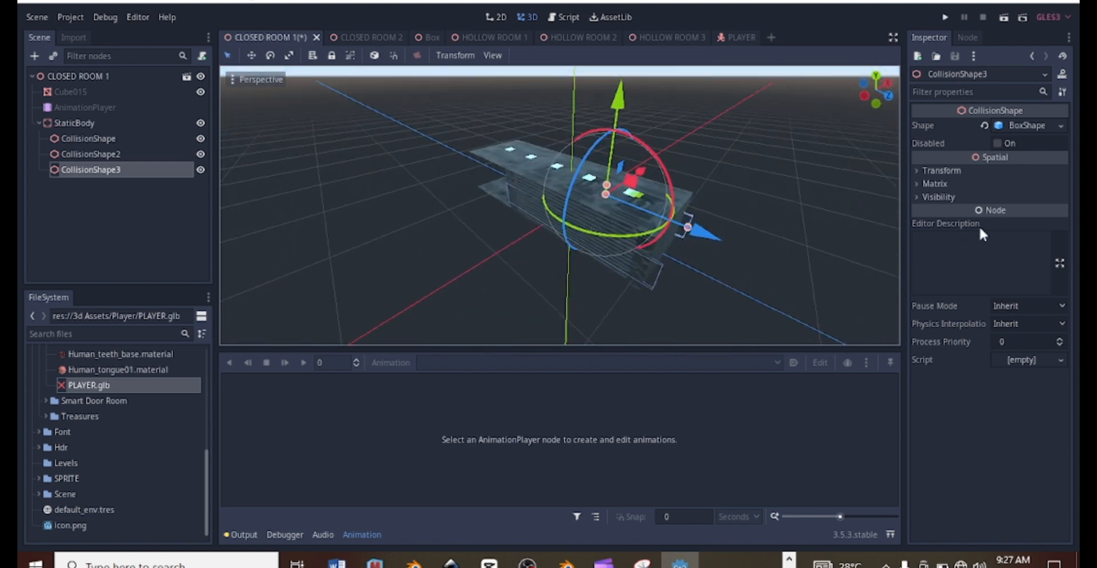
click(922, 170)
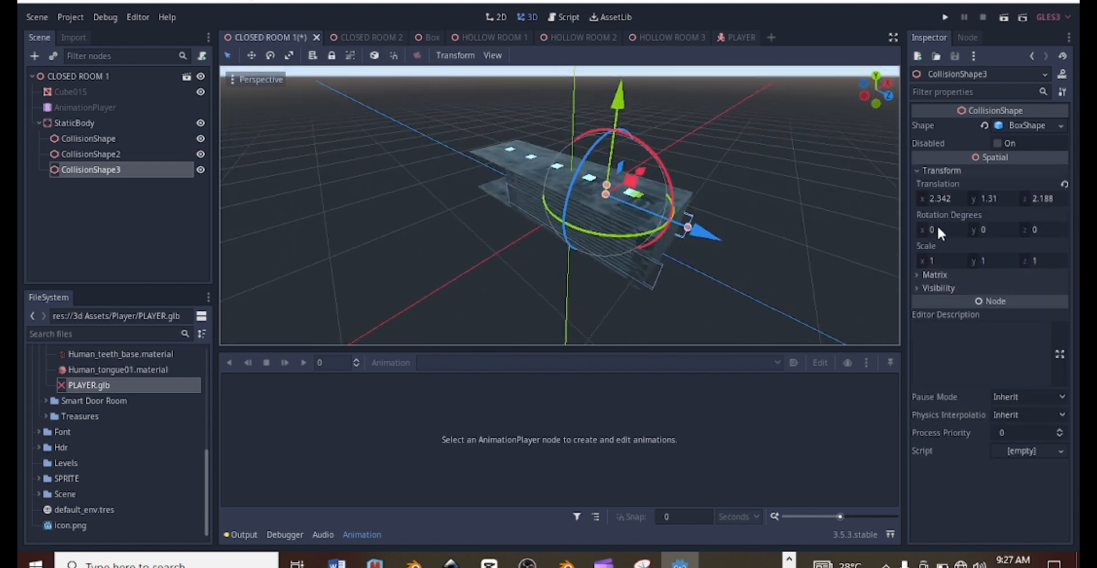
click(998, 229)
text(90)
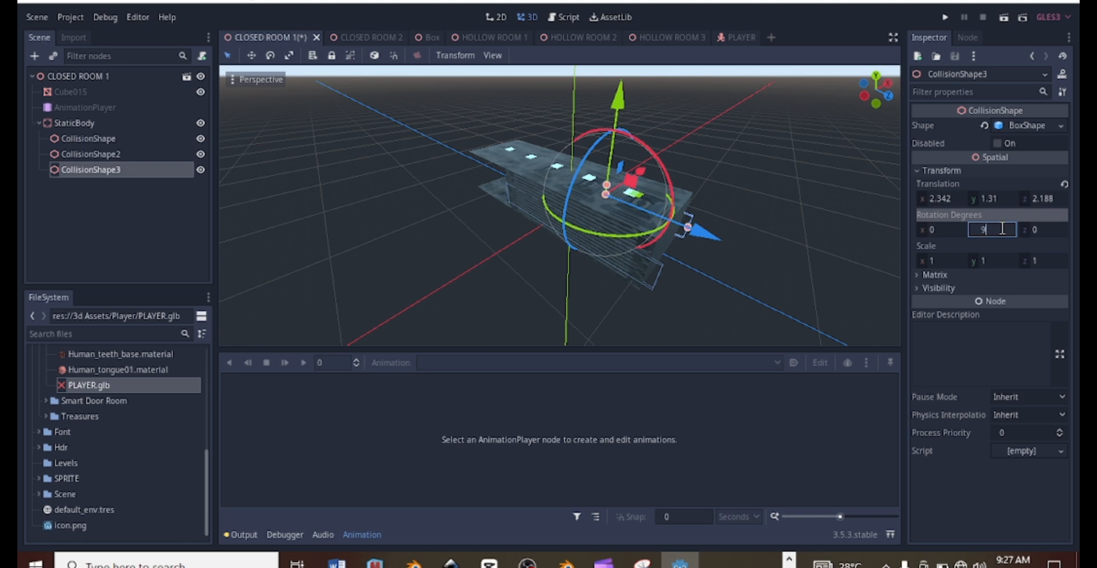
key(Return)
Move the rotated collision box along Z to about 8.66 at the room's end and save the scene
drag(698, 230, 823, 320)
middle_drag(689, 238, 448, 219)
scroll(496, 199, up, 5)
scroll(543, 188, down, 8)
scroll(558, 229, up, 3)
key(ctrl+s)
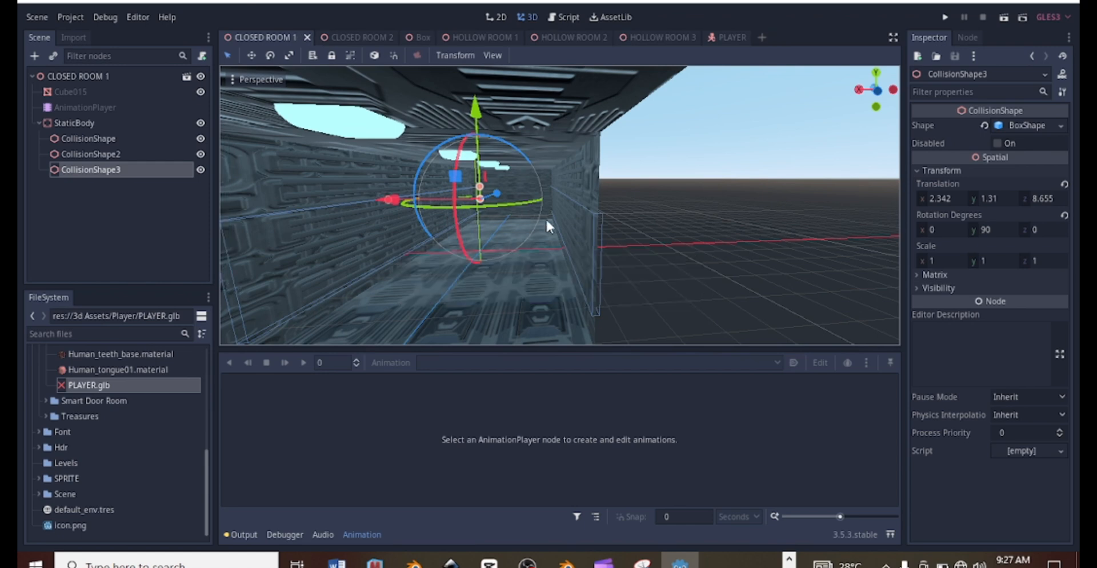
scroll(547, 222, down, 5)
scroll(352, 82, up, 2)
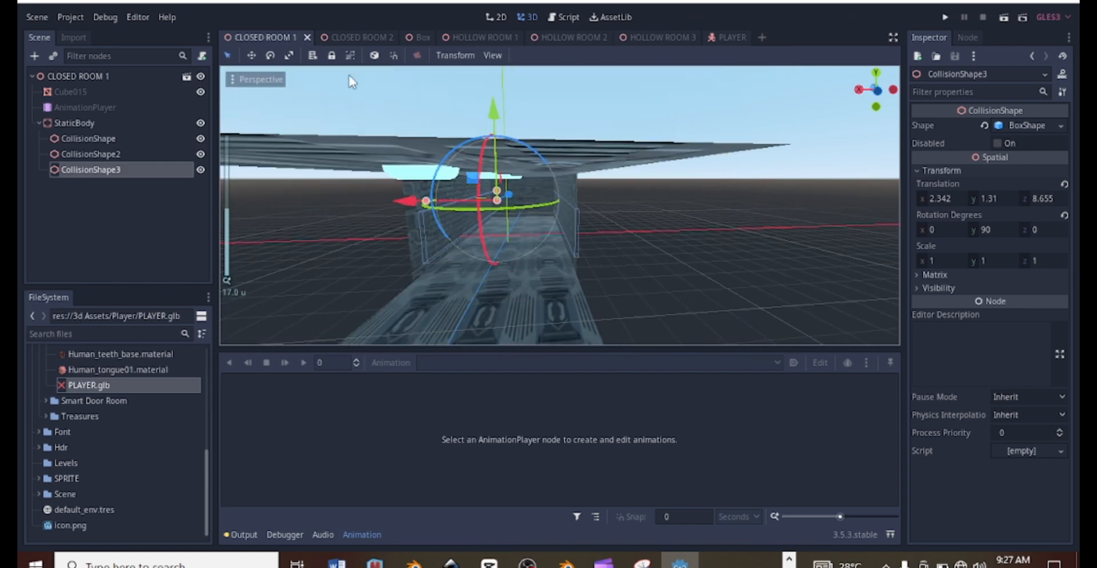
Switch to the Box scene and change its root node's type to Area
click(351, 37)
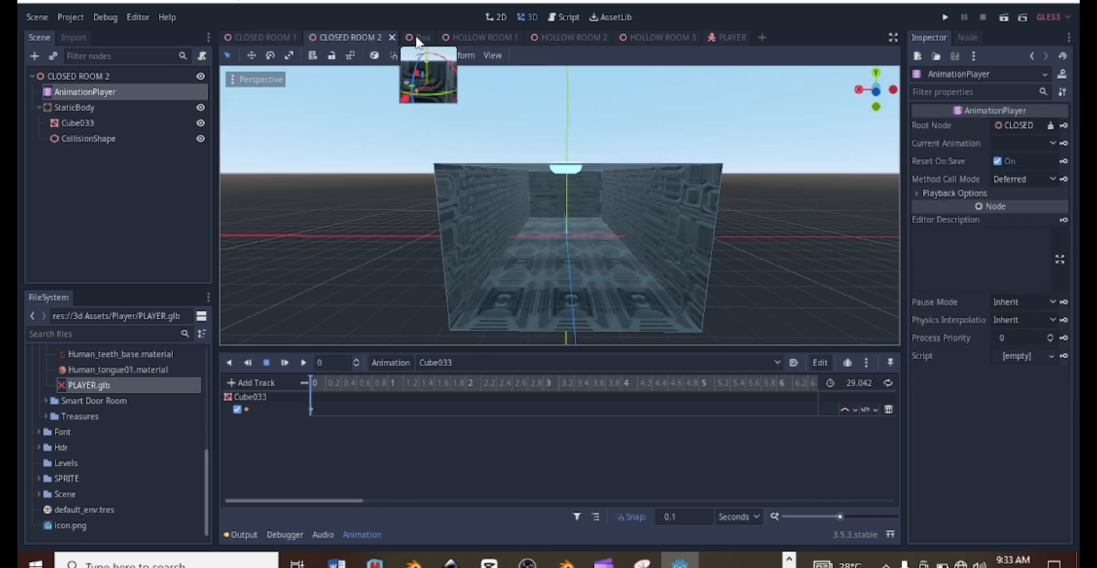
click(417, 38)
scroll(543, 192, up, 3)
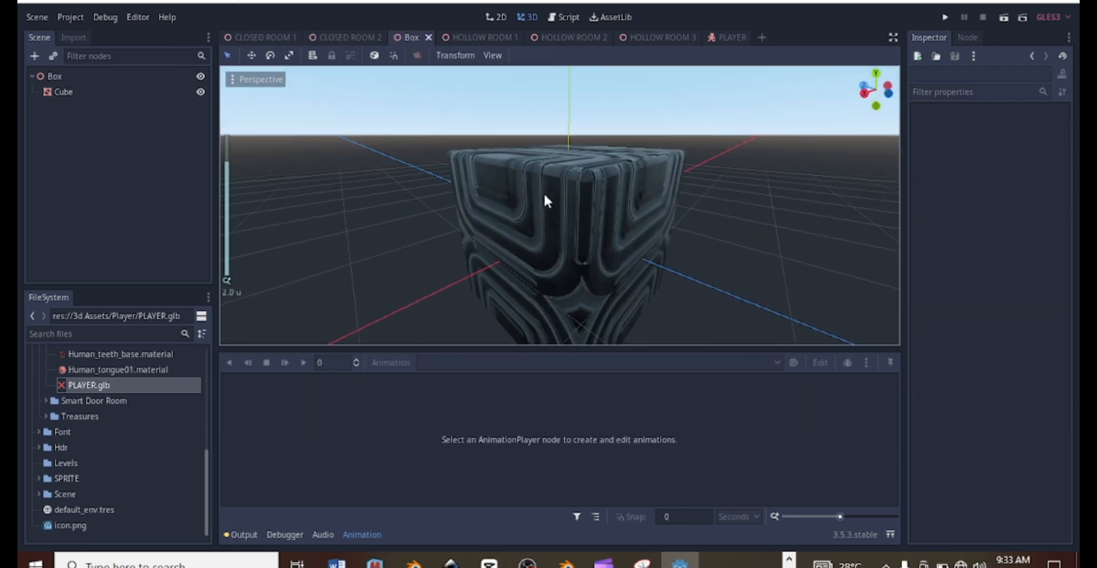
middle_drag(544, 192, 515, 290)
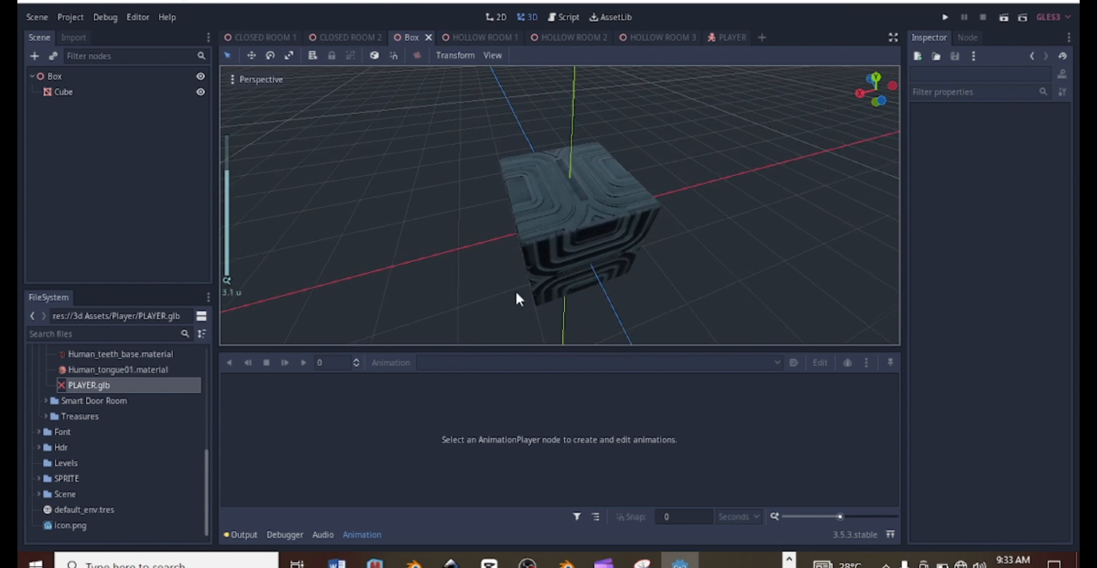
scroll(554, 222, up, 8)
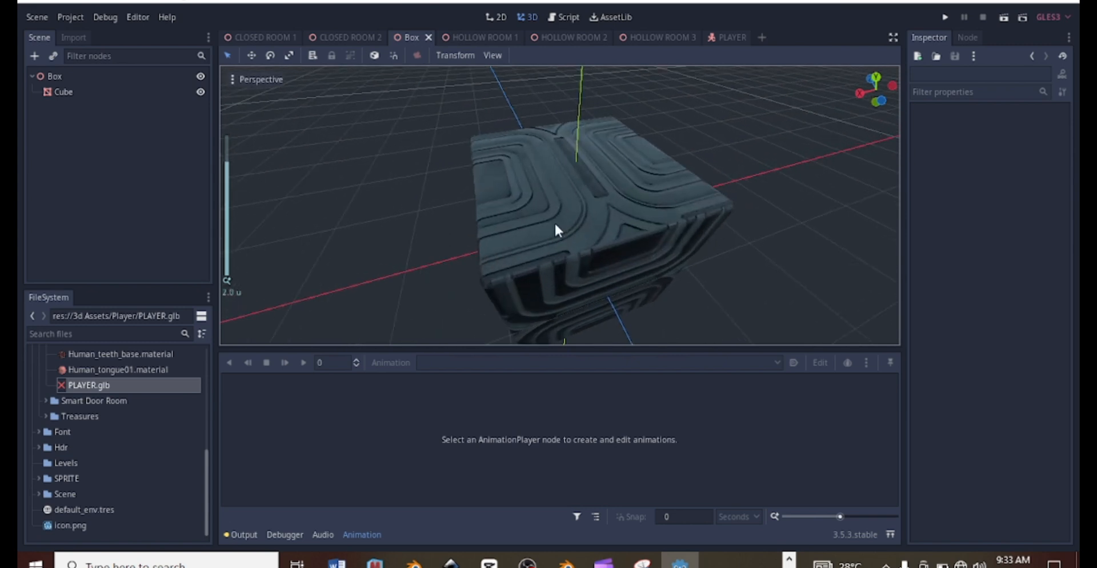
middle_drag(554, 222, 423, 167)
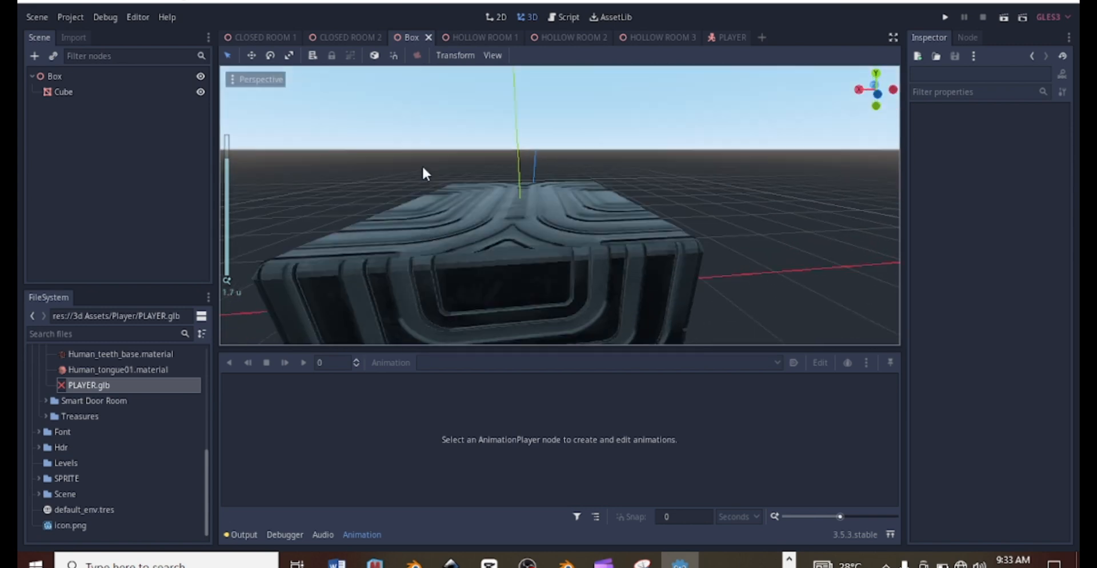
click(54, 76)
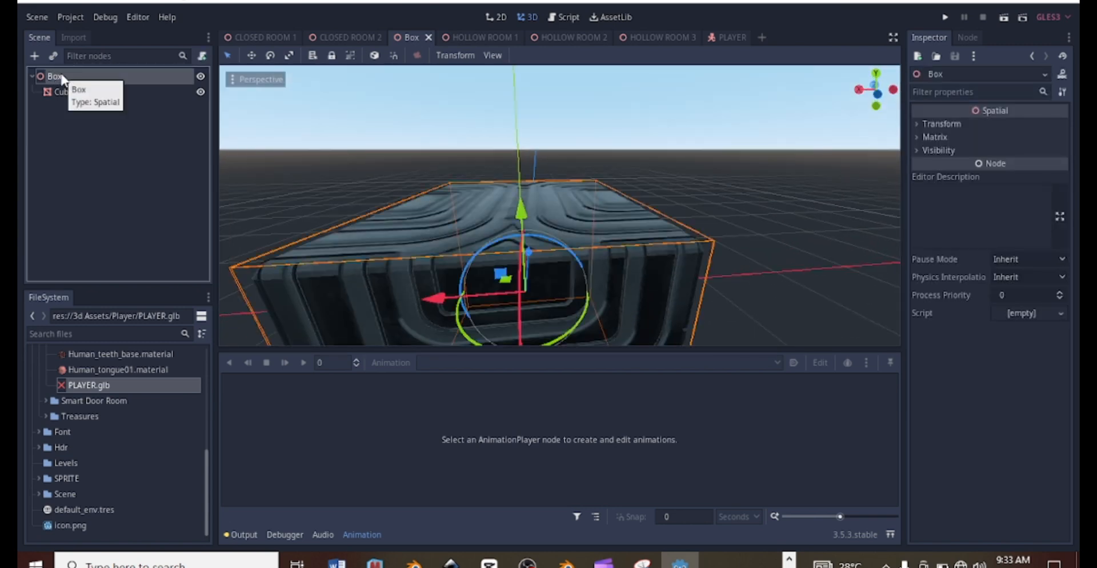
right_click(61, 76)
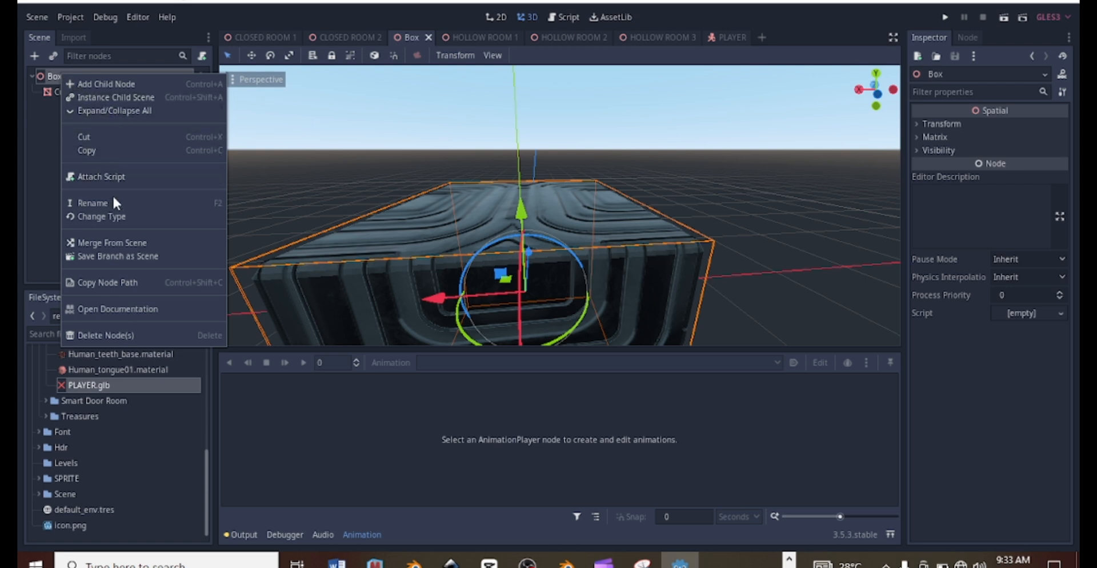
click(111, 216)
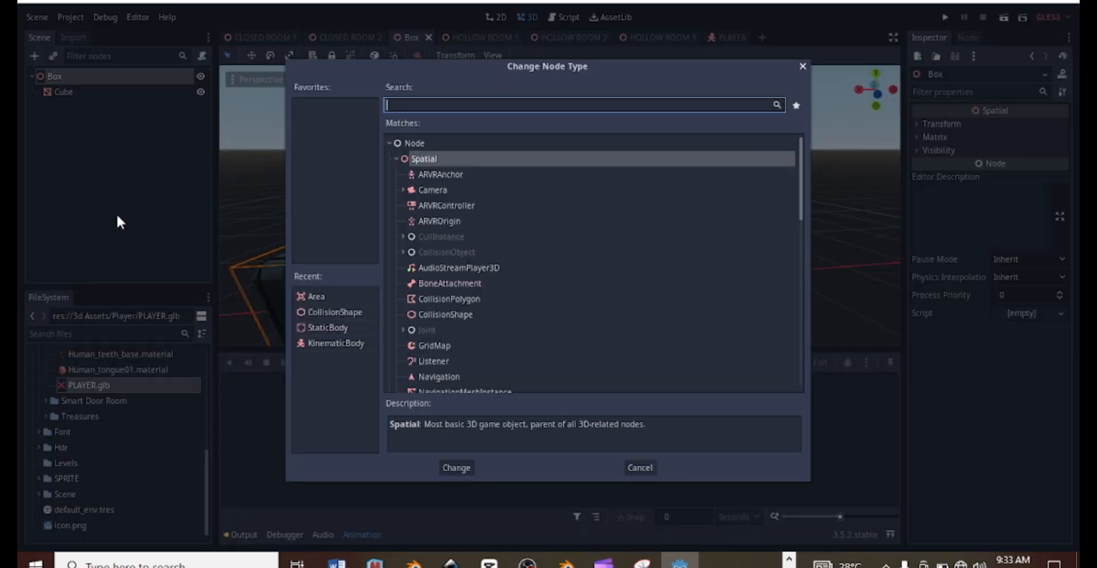
text(c)
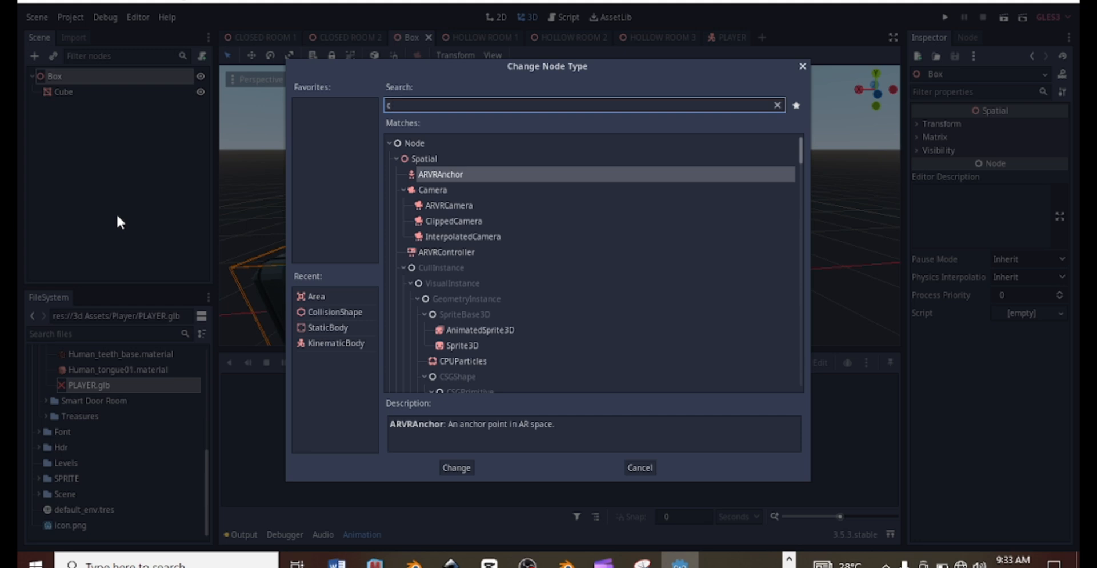
key(BackSpace)
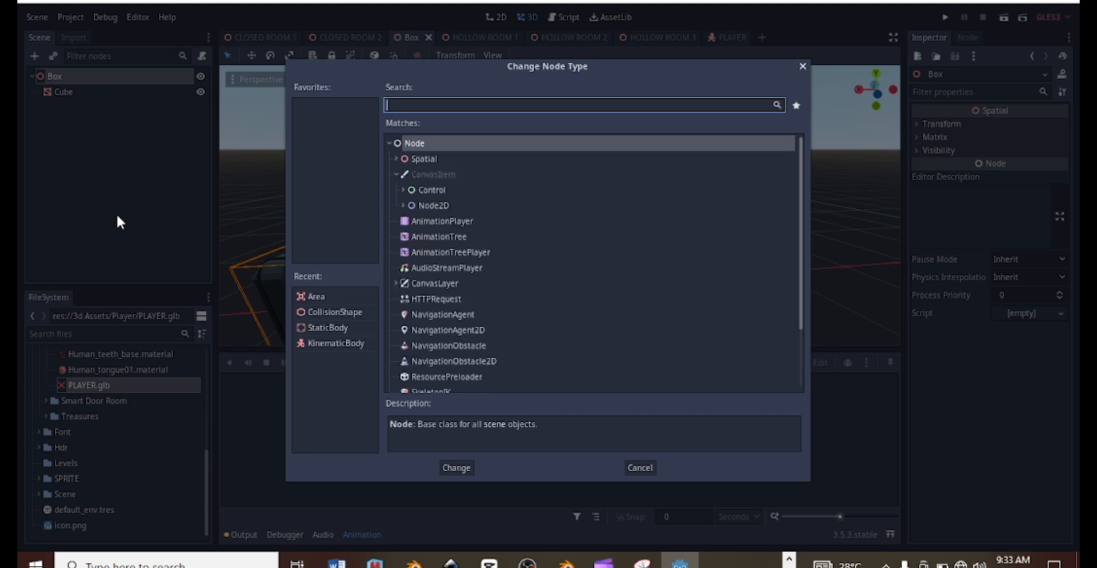
text(area)
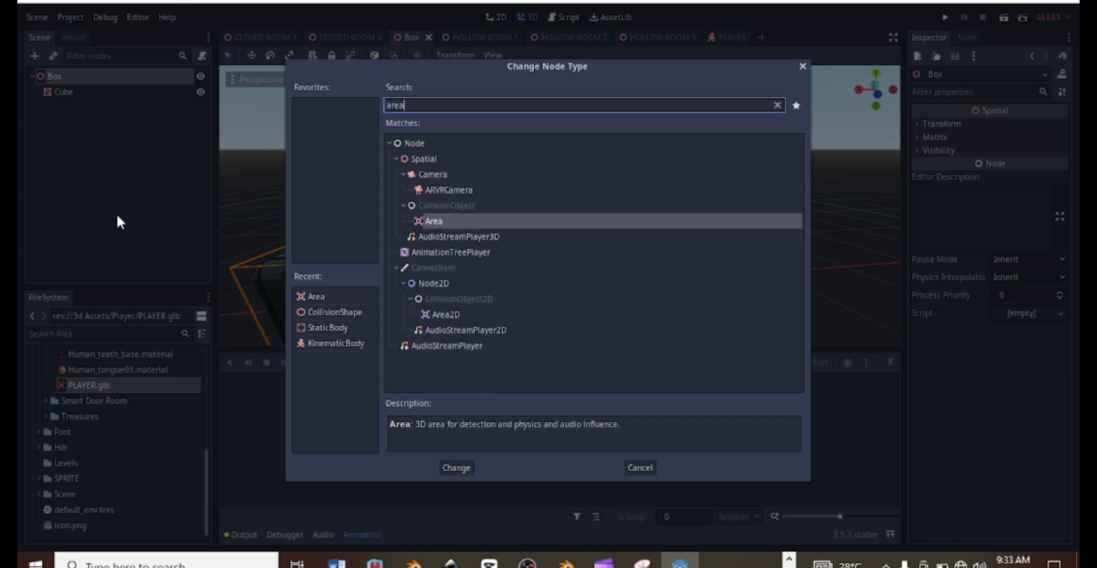
key(Return)
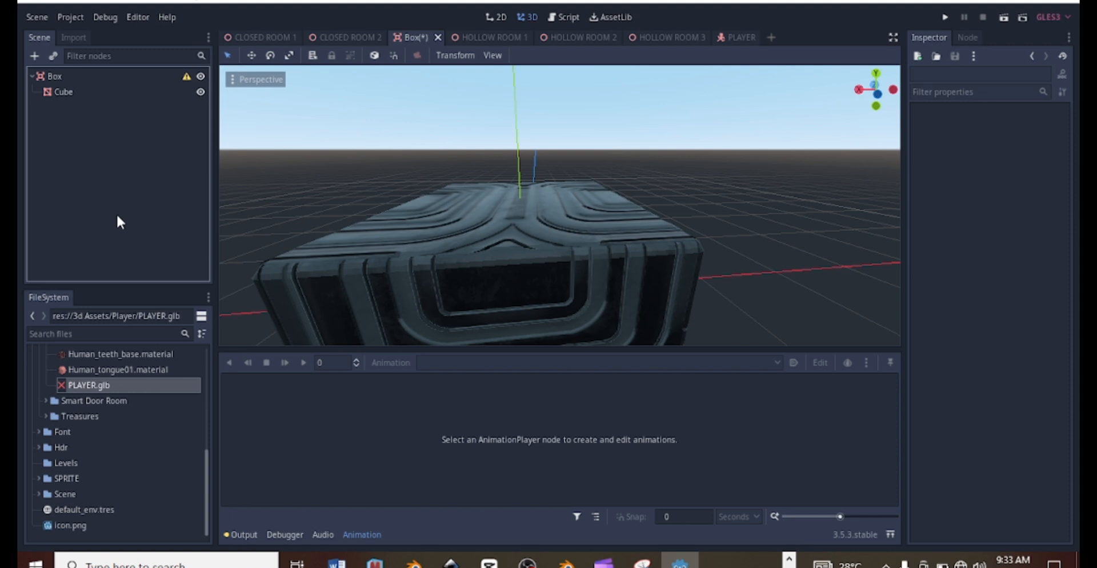
Add a CollisionShape node as a child of the Box root
click(55, 76)
right_click(69, 72)
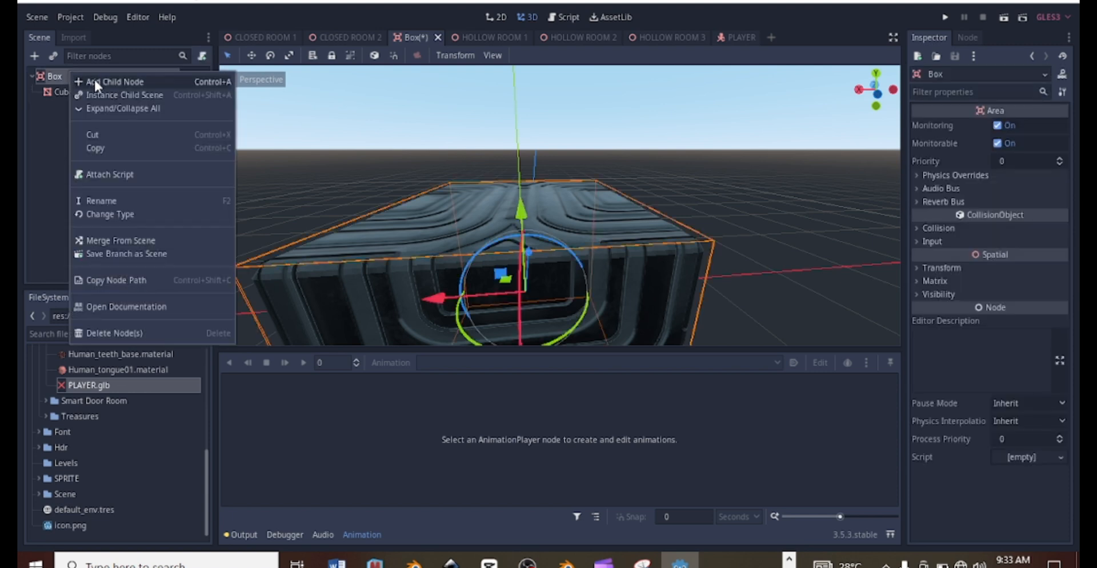
click(94, 82)
text(coll)
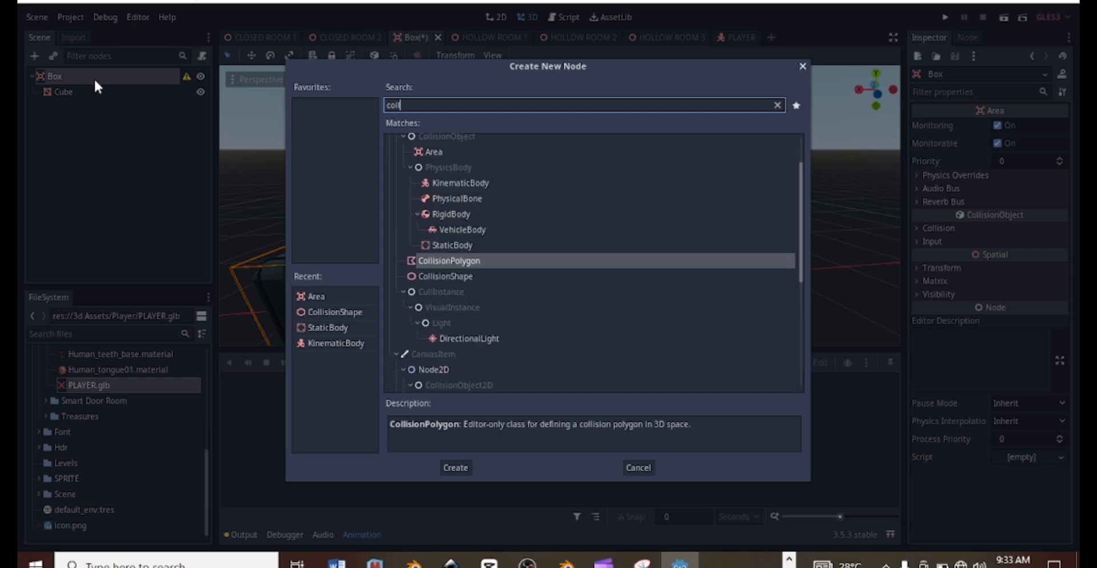
key(Down)
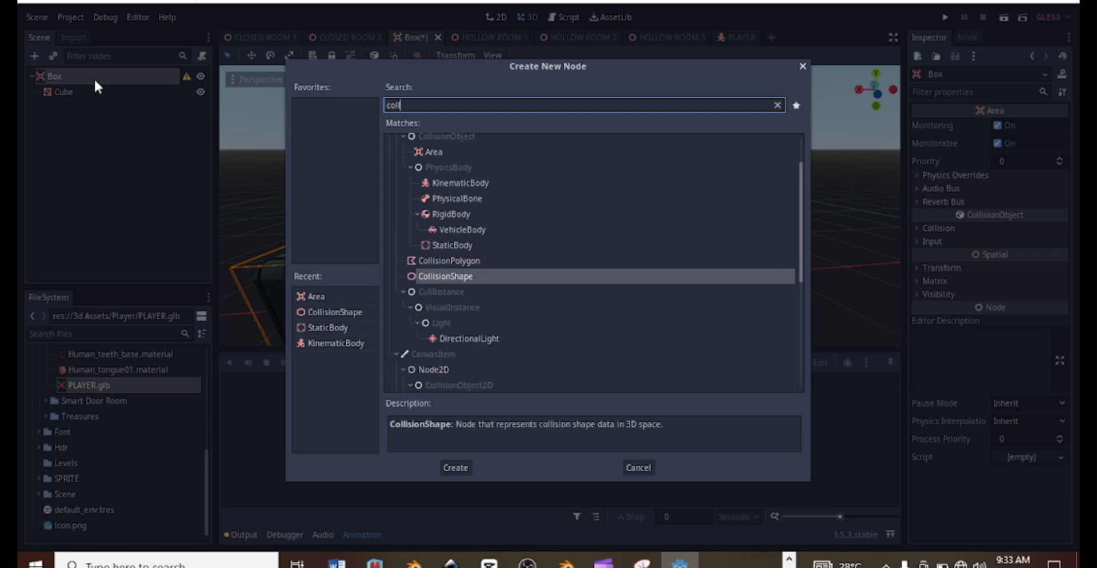
key(Return)
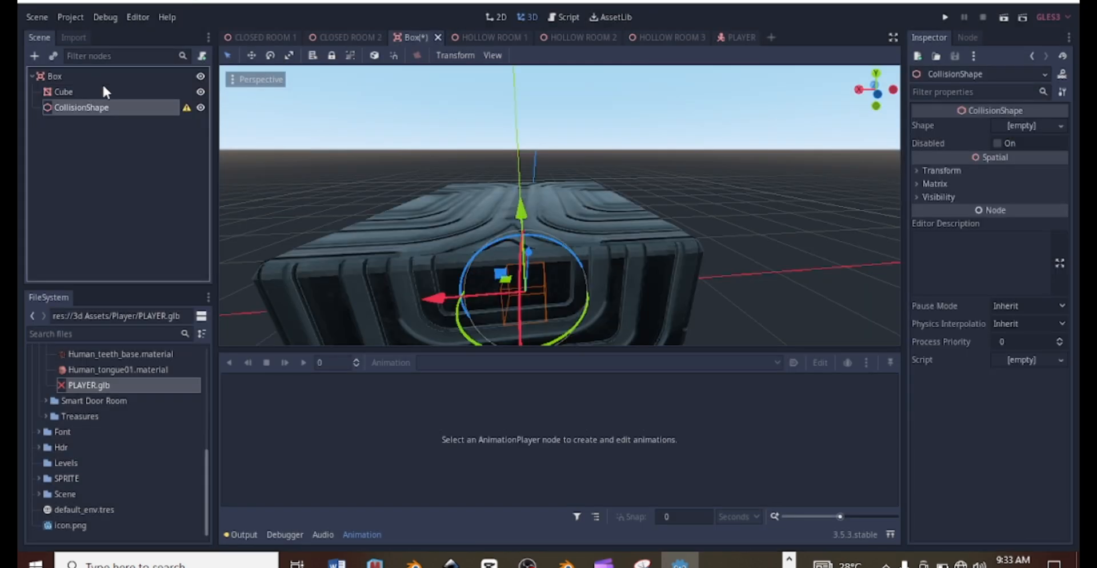
Assign a new BoxShape to the Box scene's CollisionShape
scroll(501, 242, down, 5)
scroll(571, 215, up, 3)
middle_drag(570, 215, 630, 188)
scroll(485, 200, up, 5)
middle_drag(573, 220, 603, 233)
scroll(606, 215, down, 6)
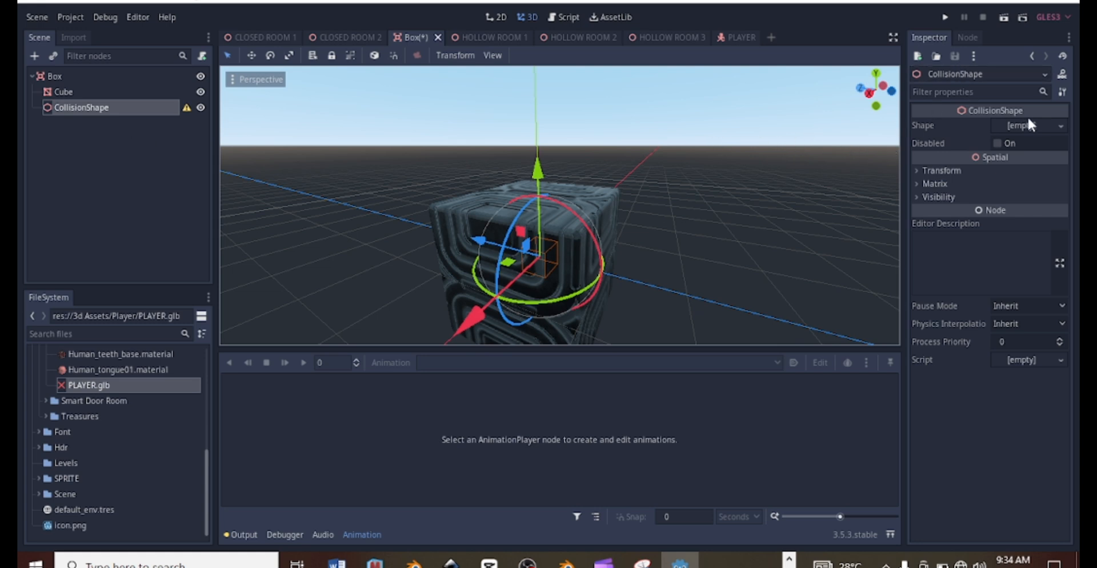
click(1060, 124)
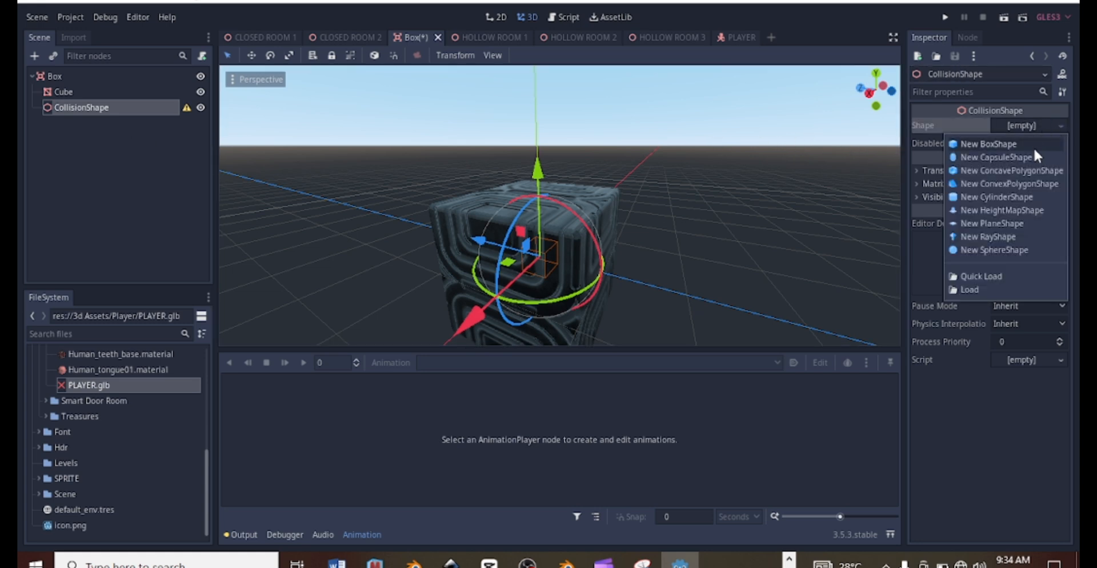
click(1003, 144)
middle_drag(608, 161, 468, 202)
click(60, 77)
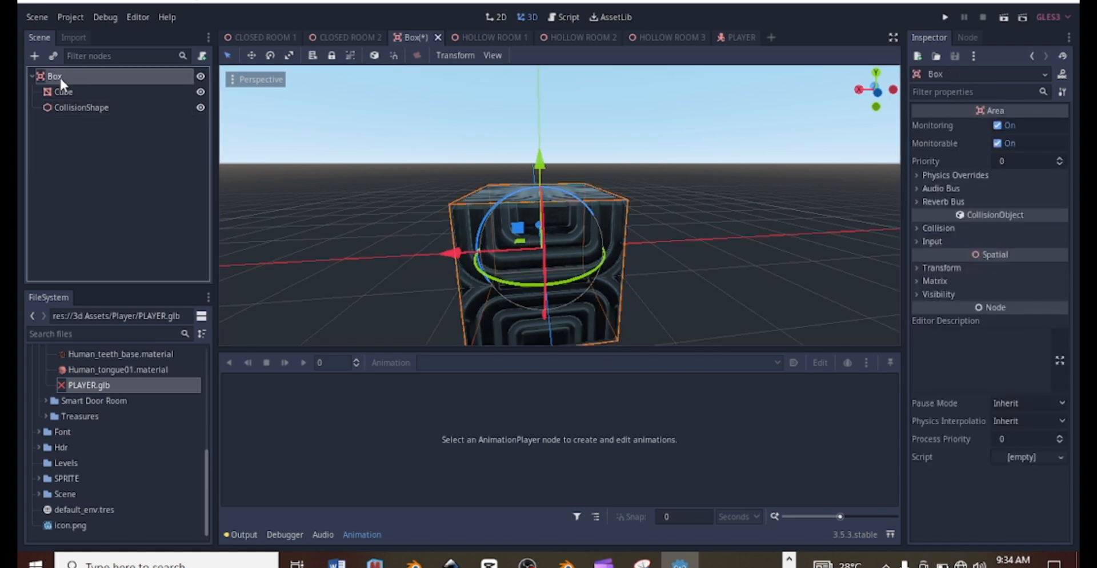
right_click(86, 85)
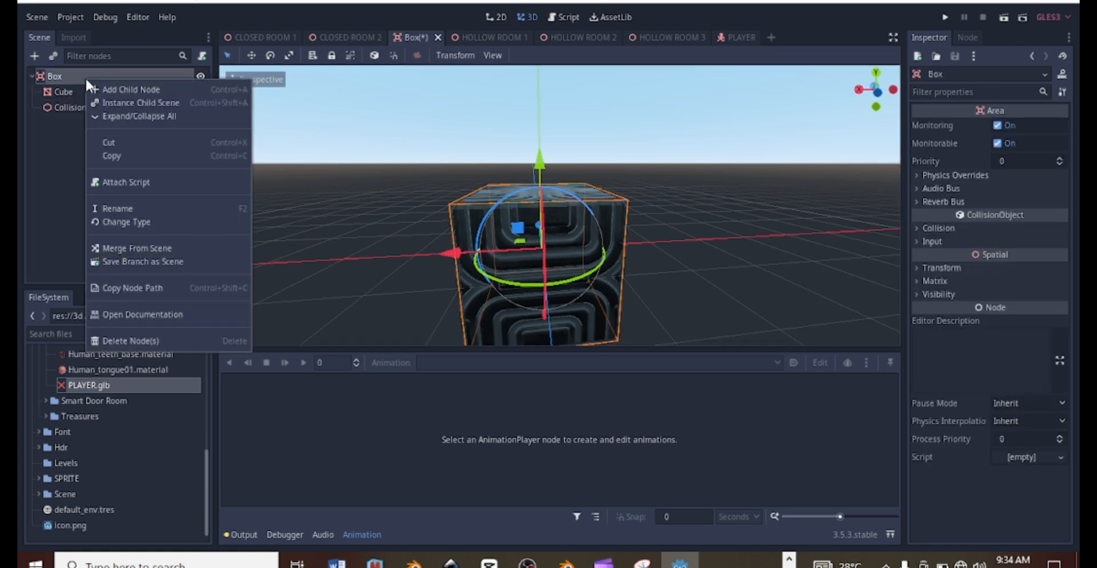
click(117, 91)
text(area)
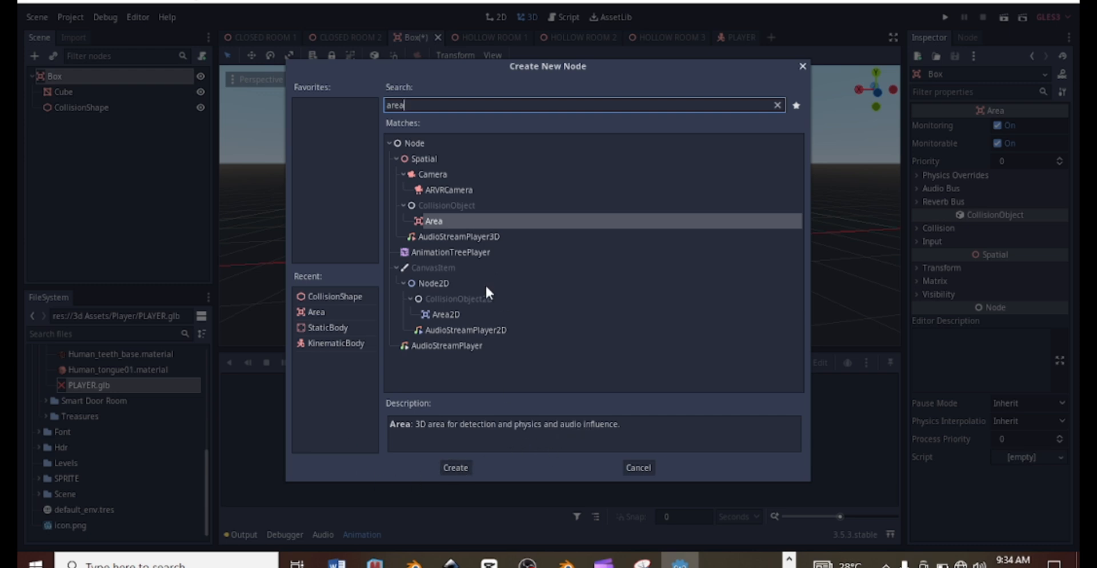
click(632, 468)
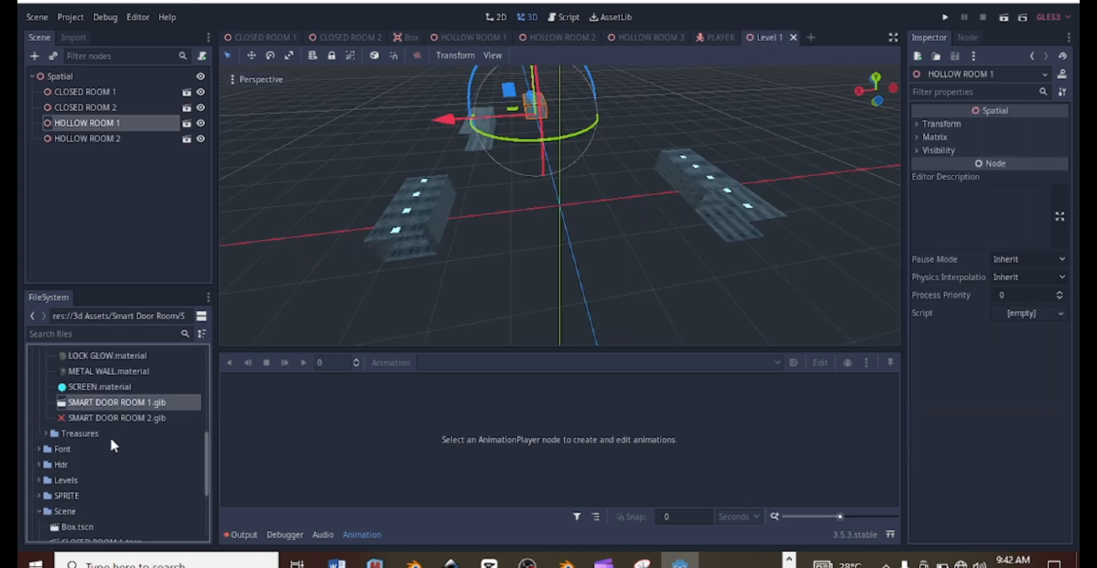
Open the imported SMART DOOR ROOM 1.glb scene directly, without creating an inherited scene
scroll(110, 437, down, 2)
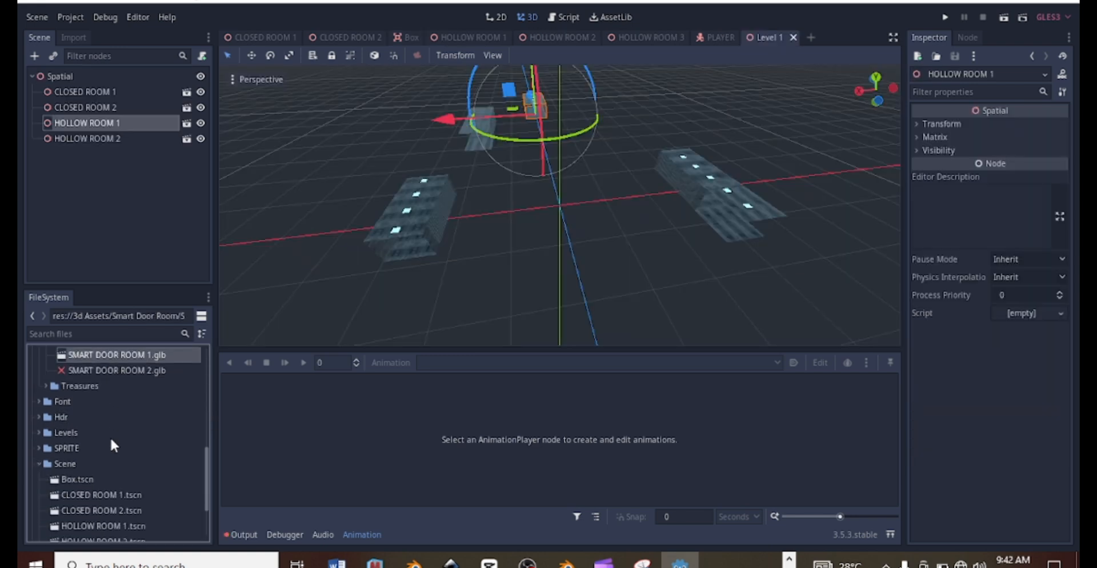
scroll(111, 440, down, 3)
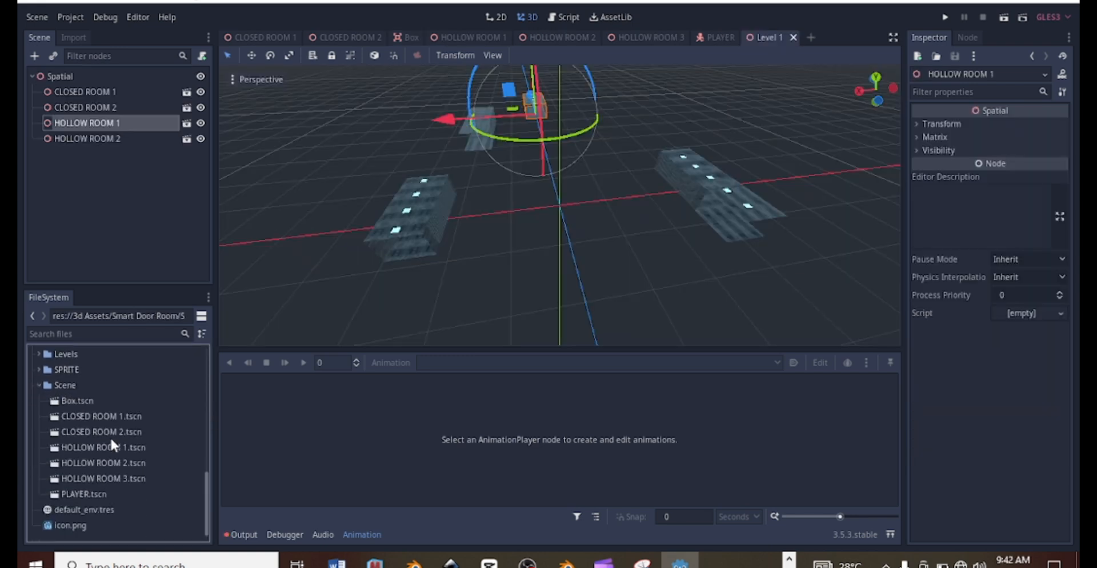
scroll(110, 437, up, 5)
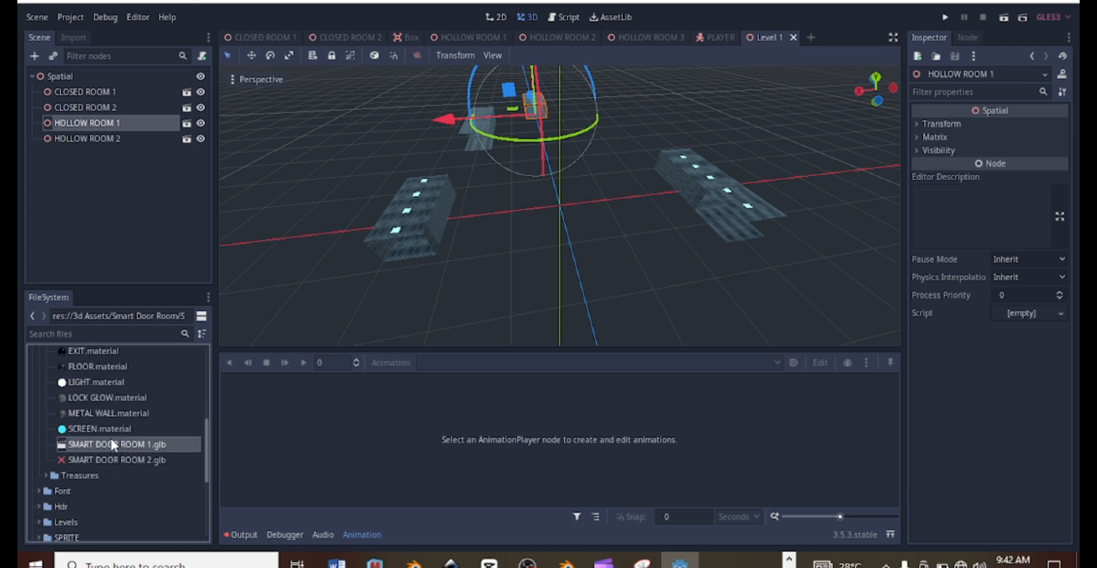
double_click(112, 444)
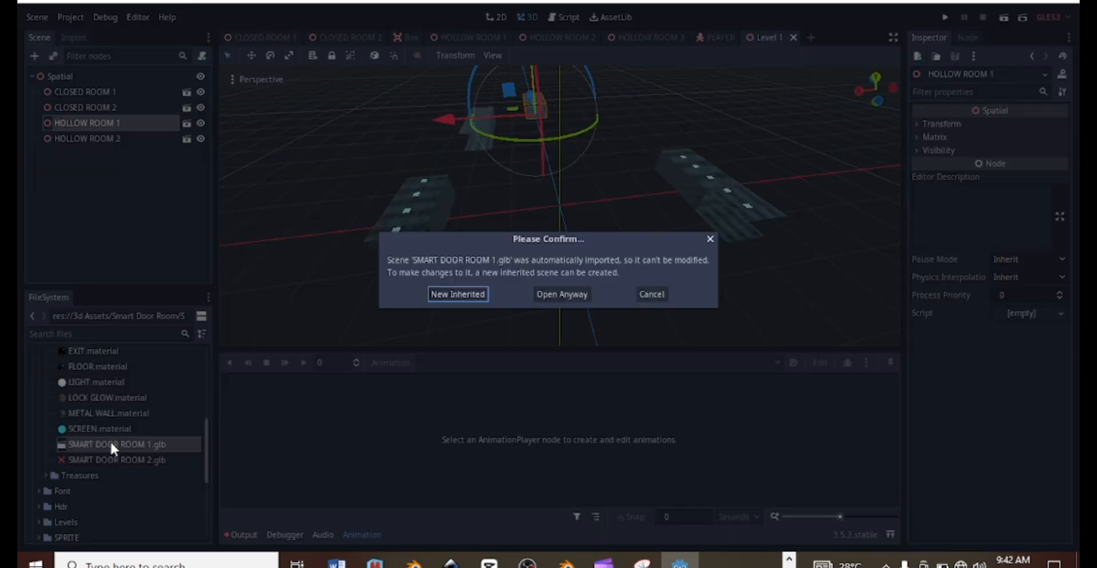
click(557, 294)
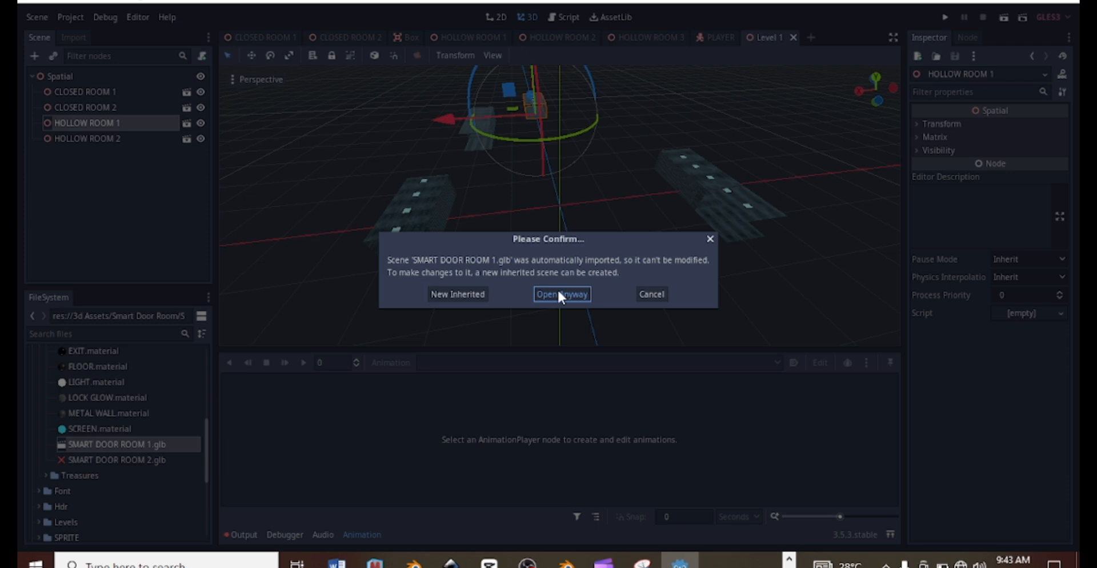
Open the imported scene SMART DOOR ROOM 1.glb directly instead of creating an inherited scene, and bring its door front into view
click(558, 294)
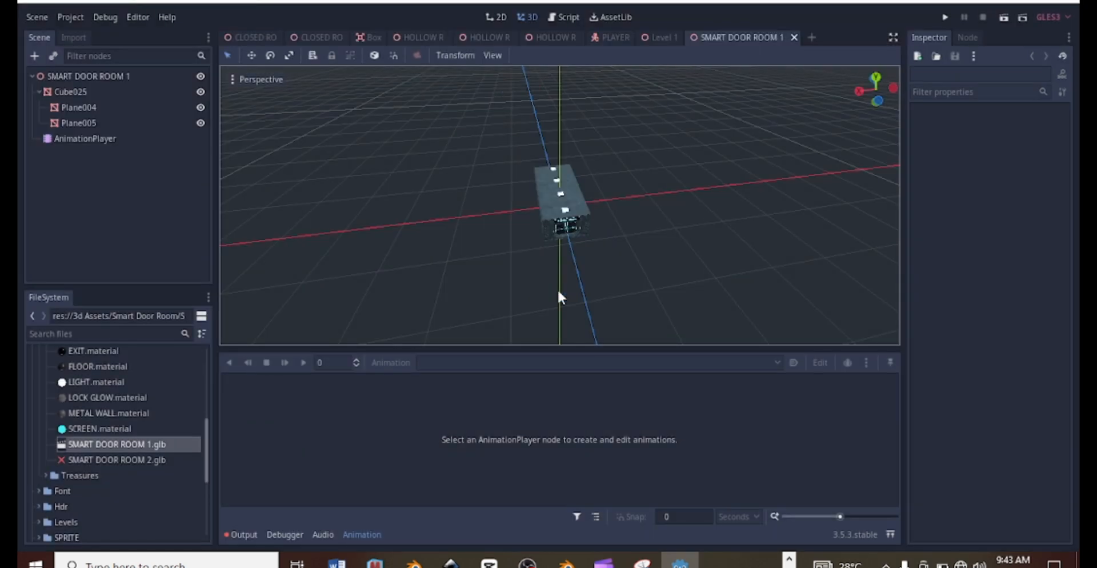
scroll(557, 265, up, 8)
middle_drag(556, 241, 472, 231)
scroll(534, 146, up, 10)
scroll(549, 255, down, 10)
scroll(472, 231, down, 4)
middle_drag(375, 224, 622, 226)
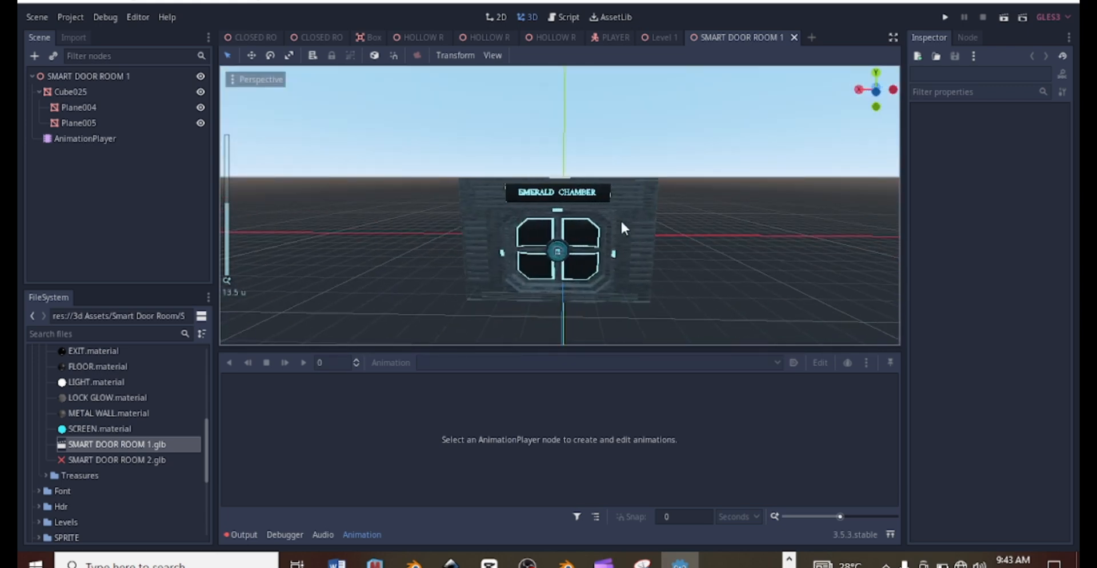
Examine the Cube025 room mesh from the roof and the front
click(73, 95)
scroll(697, 204, up, 6)
middle_drag(660, 194, 522, 195)
middle_drag(411, 167, 436, 204)
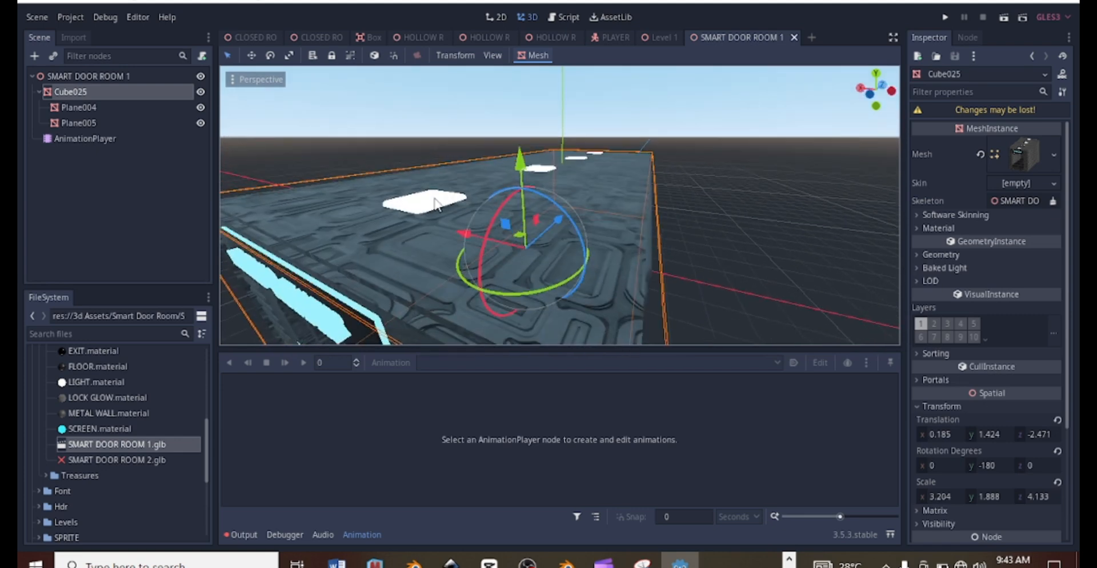
double_click(167, 90)
Try sliding the door panels Plane004 and Plane005 sideways along the X axis, undoing each move
click(91, 109)
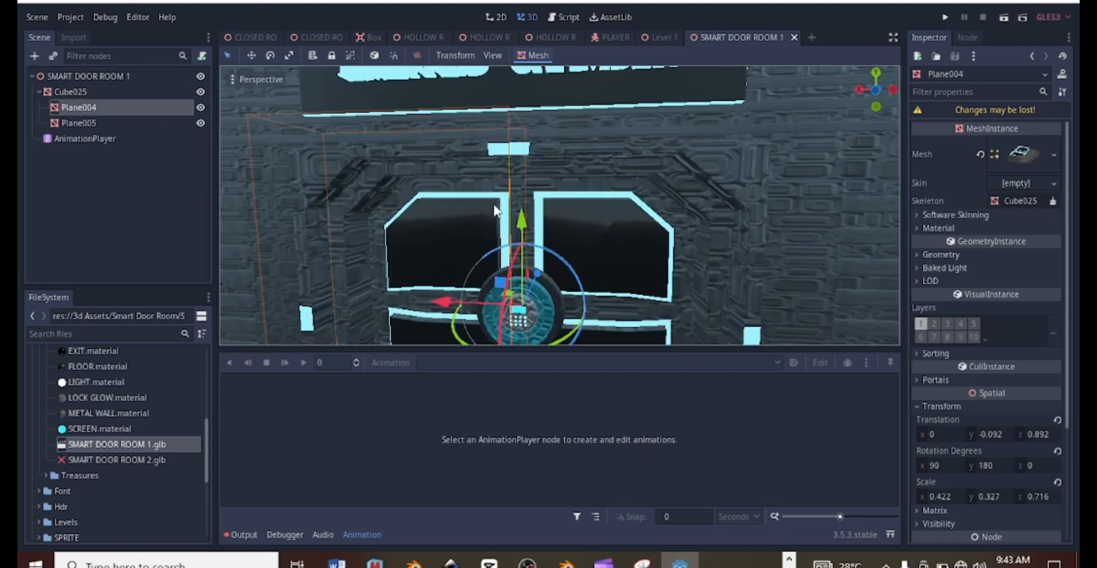
scroll(639, 234, down, 5)
drag(483, 275, 396, 274)
key(ctrl+z)
click(86, 124)
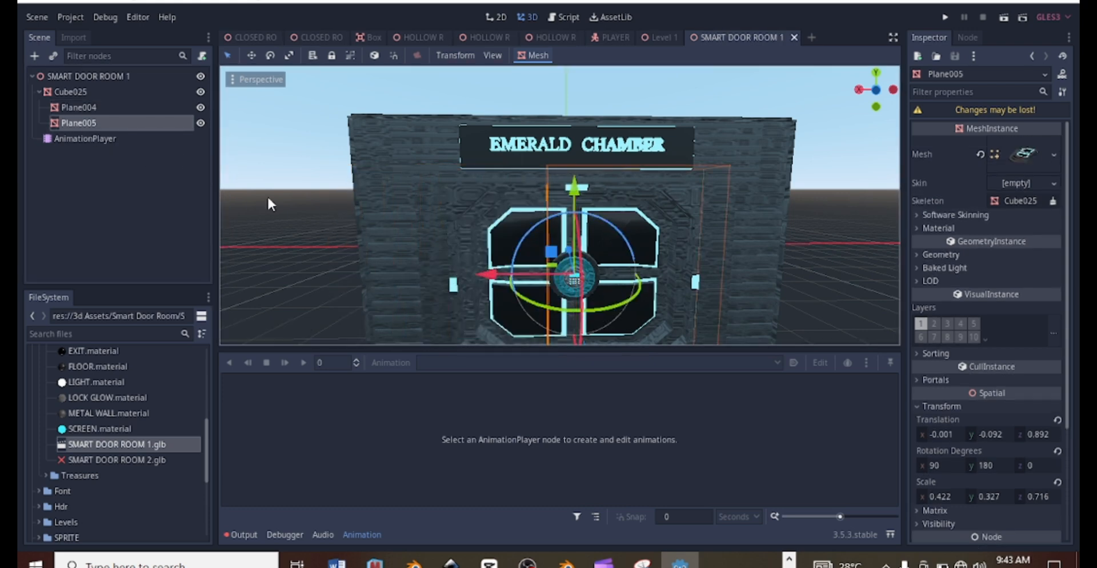
drag(495, 274, 570, 273)
key(ctrl+z)
Delete the AnimationPlayer node from the SMART DOOR ROOM 1 scene
click(83, 141)
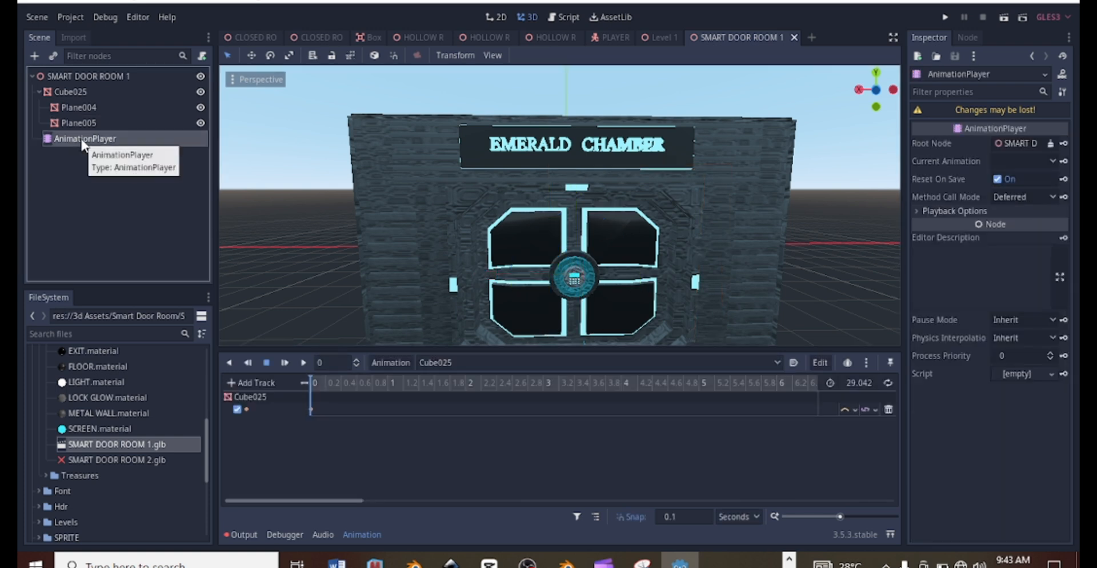
click(84, 122)
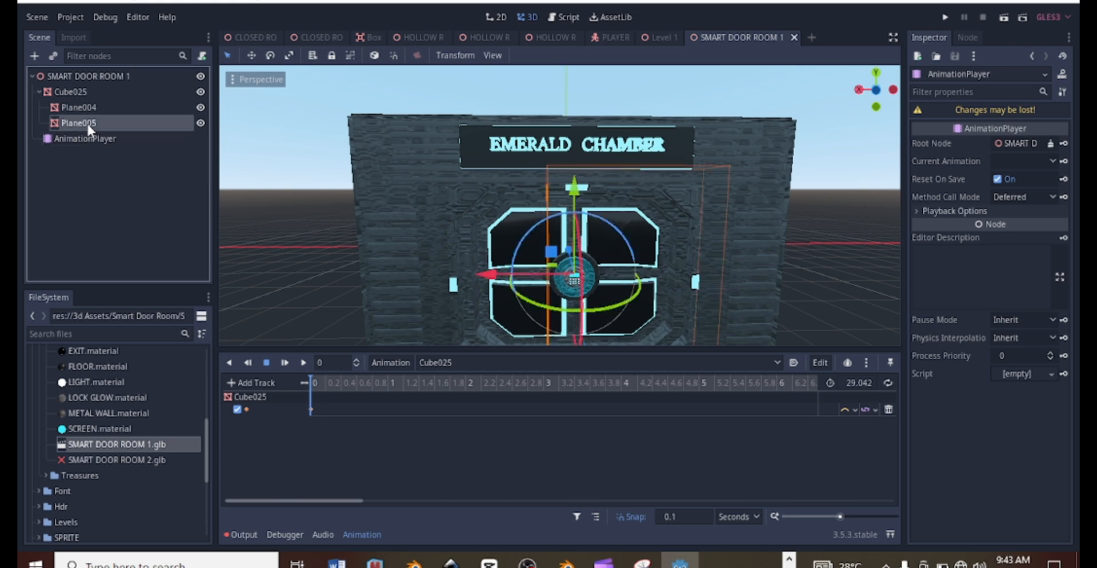
click(79, 139)
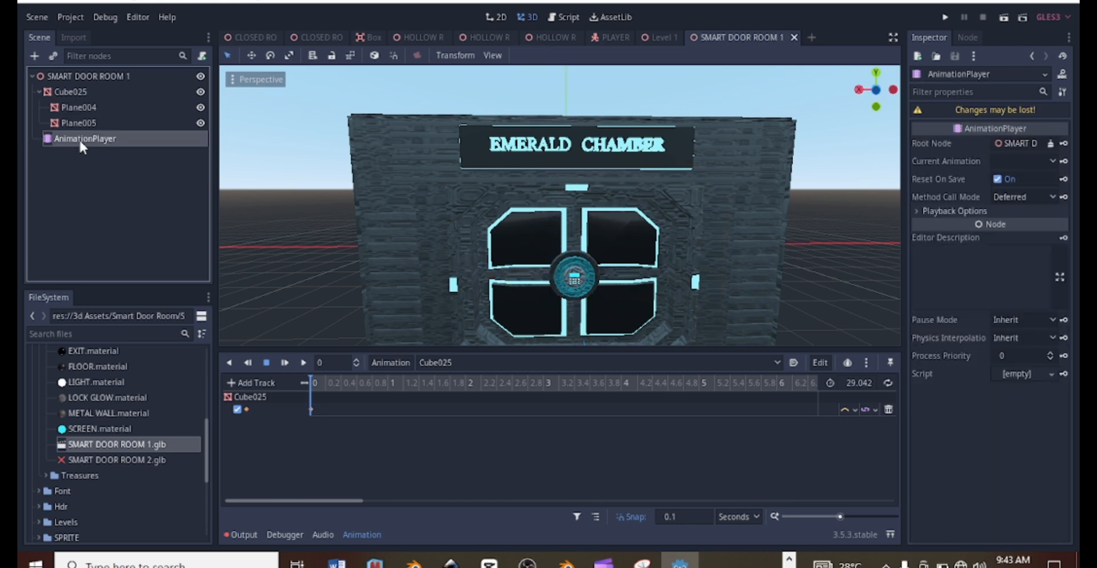
right_click(79, 138)
click(125, 517)
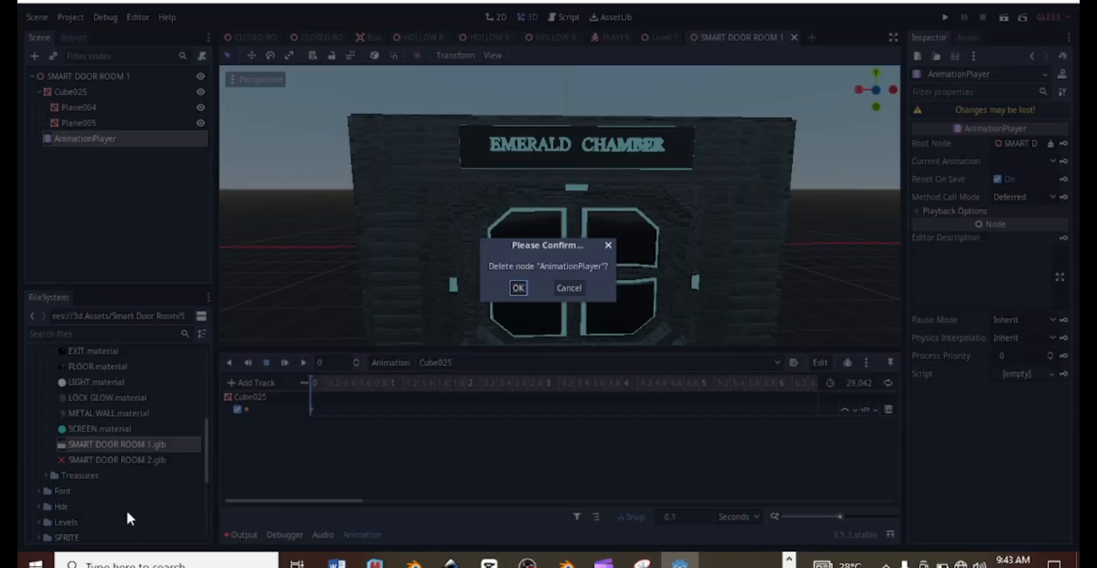
click(518, 288)
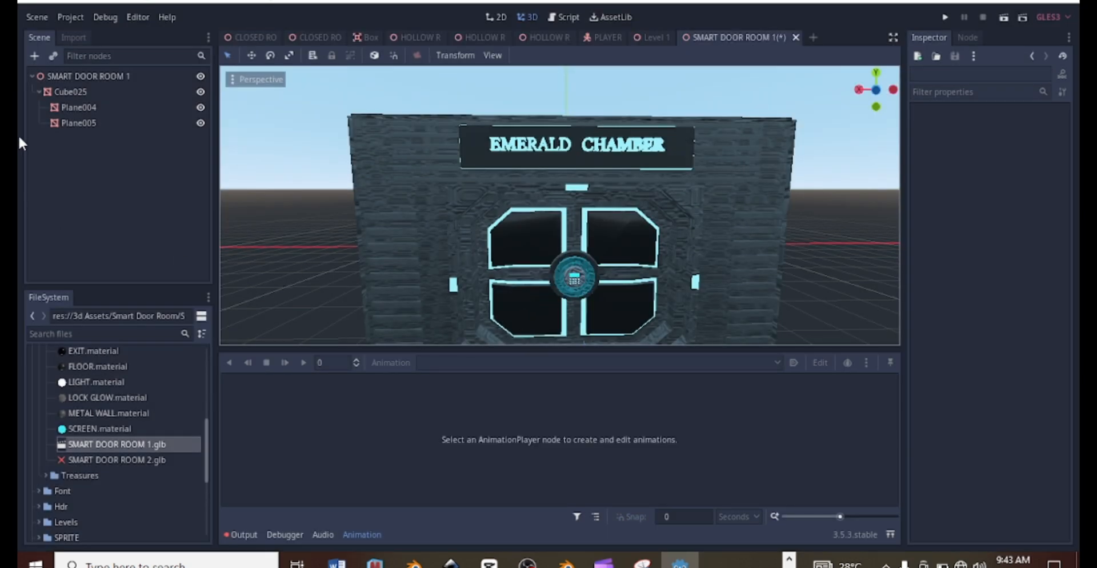
Change the type of the root node SMART DOOR ROOM 1 to StaticBody
click(74, 109)
click(74, 121)
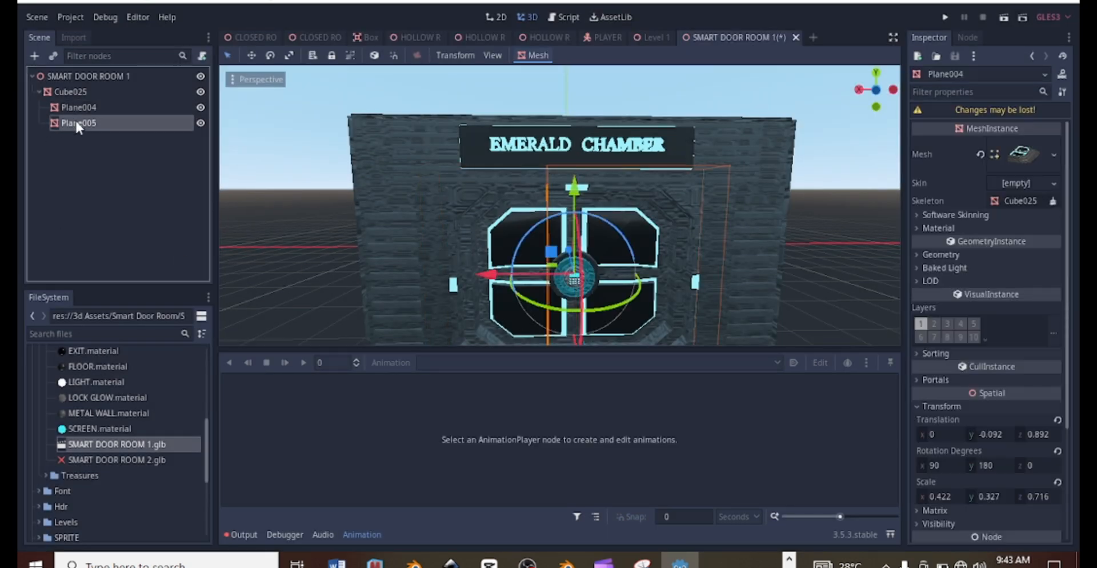
click(72, 75)
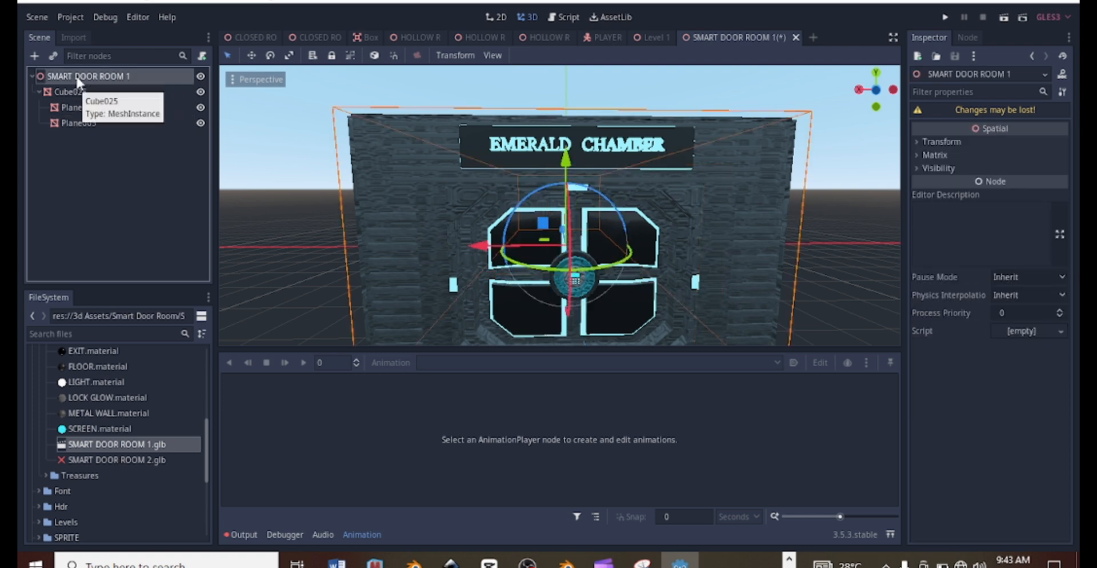
right_click(78, 79)
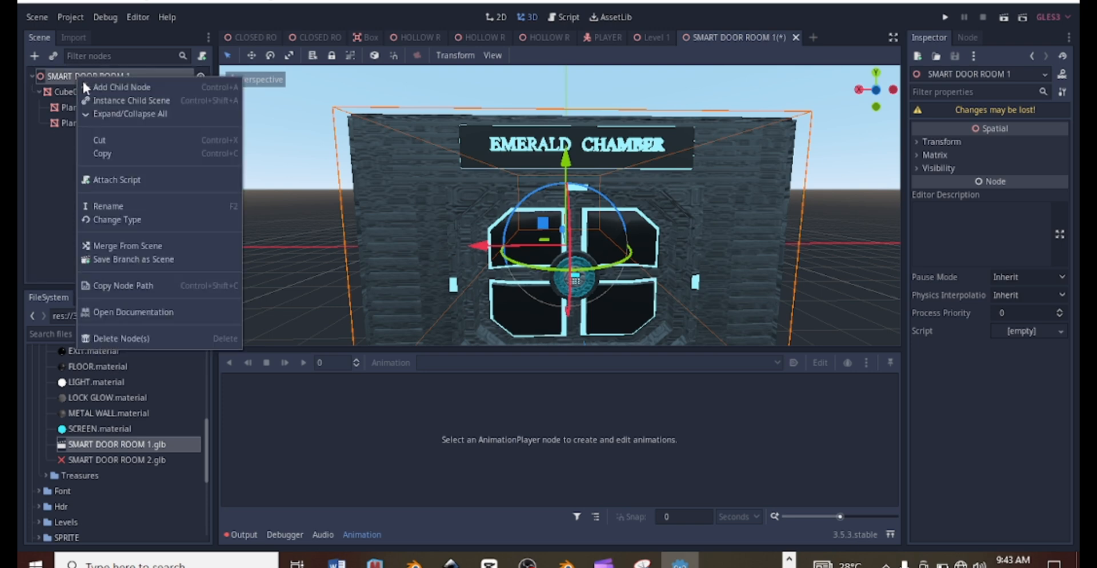
click(120, 221)
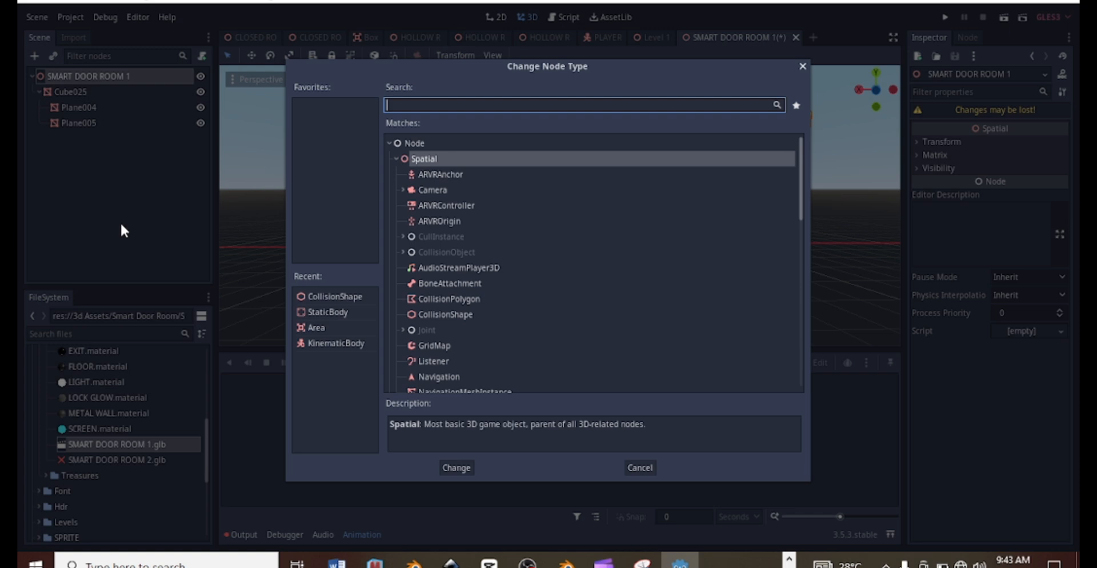
text(s)
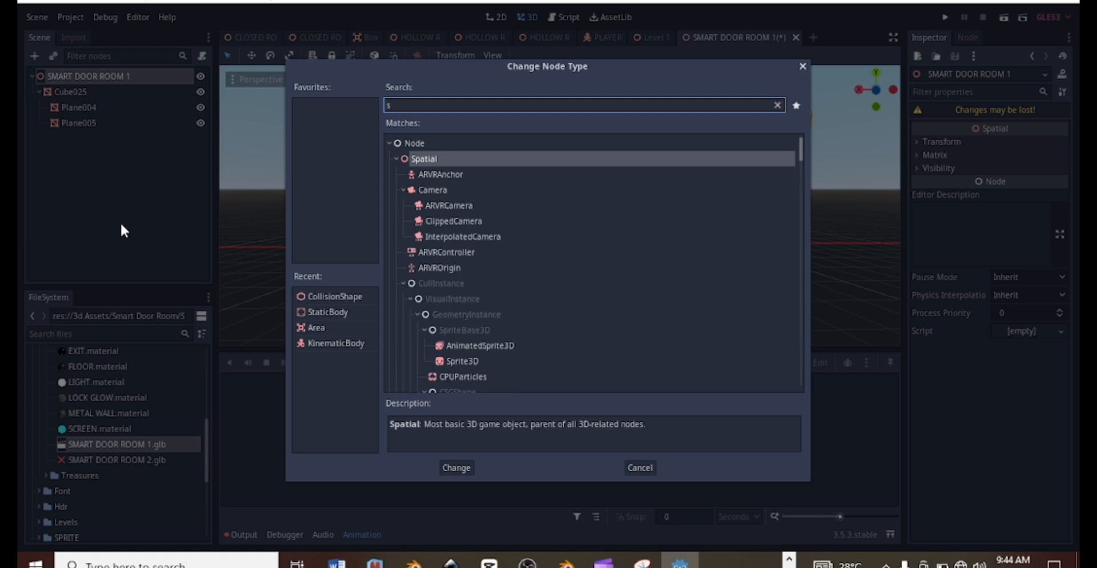
text(tat)
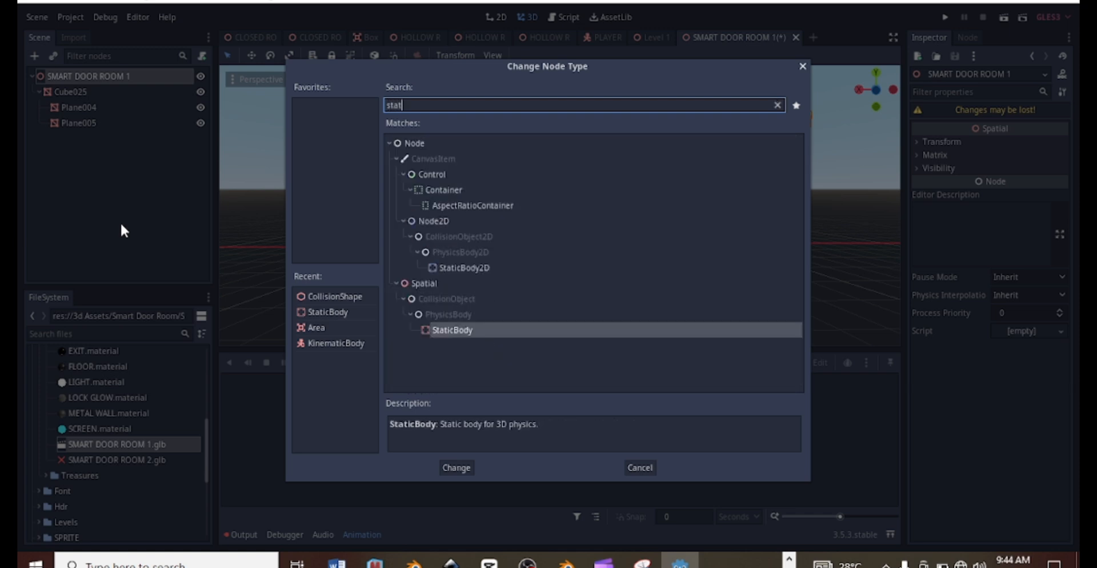
key(Return)
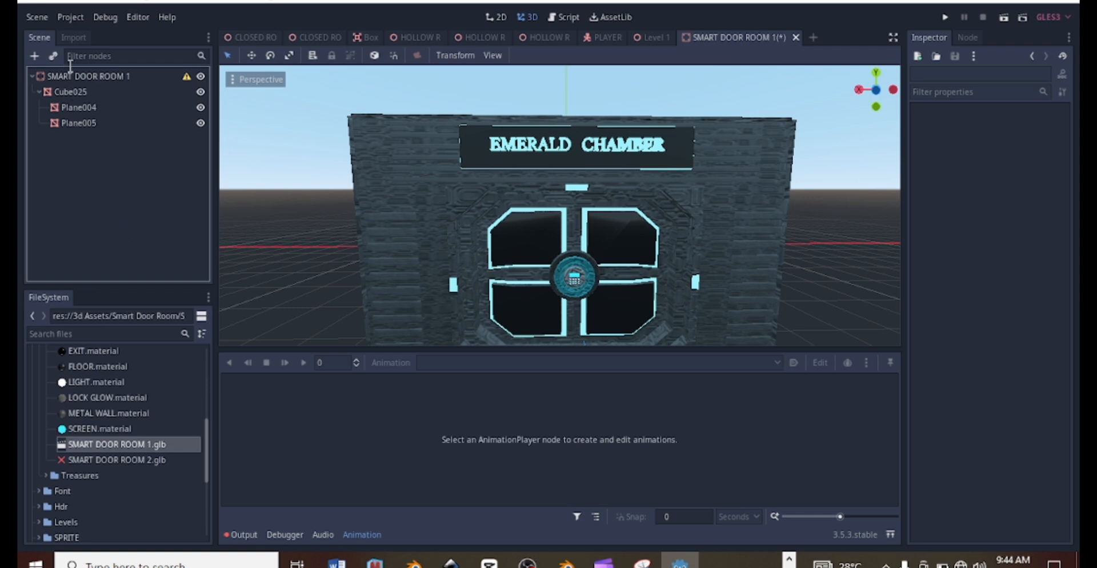
Add a CollisionShape node as a child of the SMART DOOR ROOM 1 root
click(97, 80)
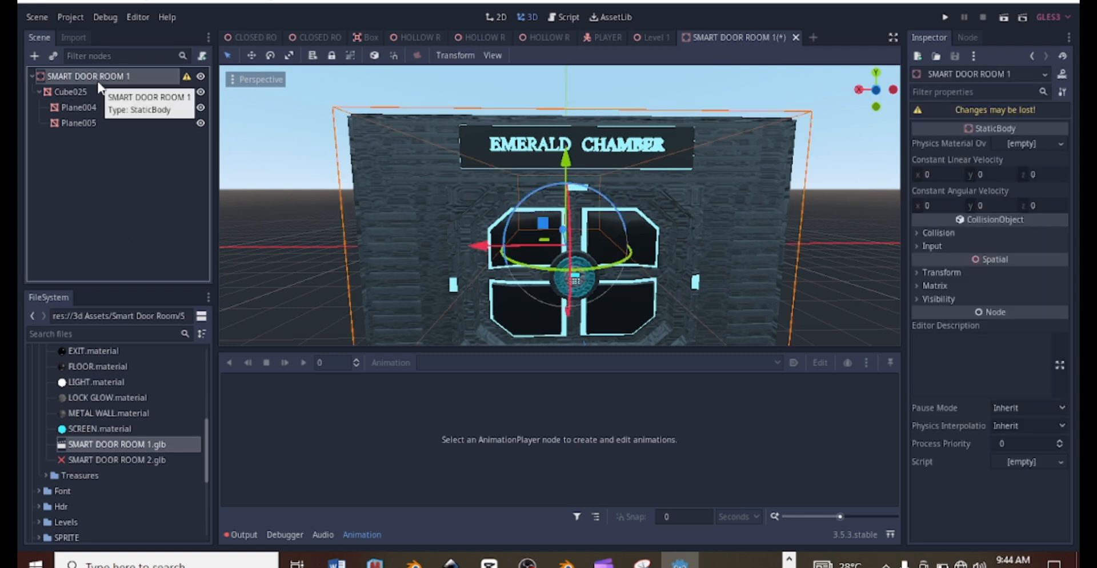
right_click(90, 77)
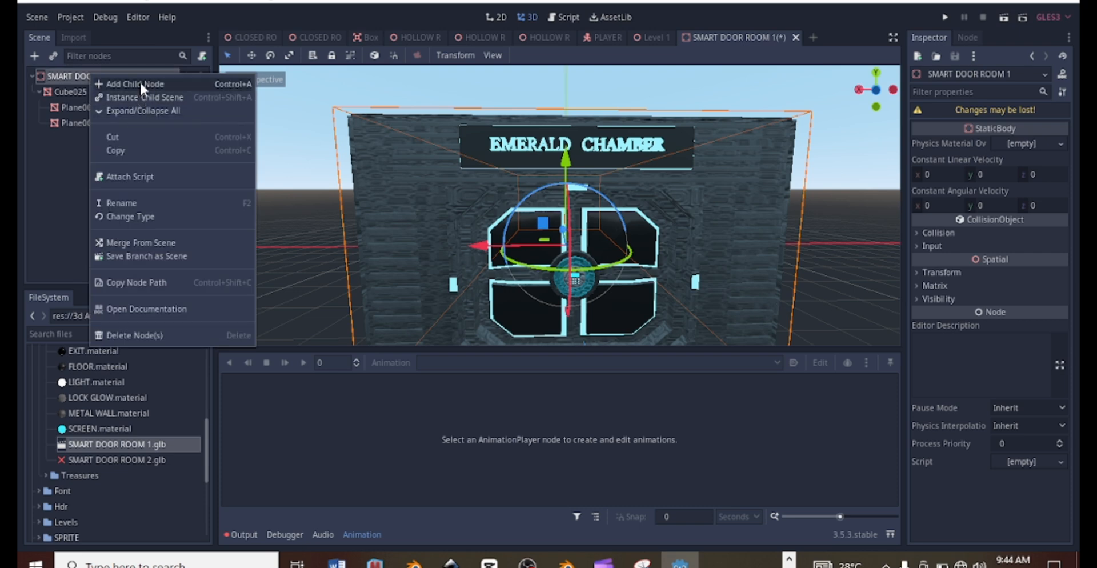
click(140, 81)
key(BackSpace)
text(collis)
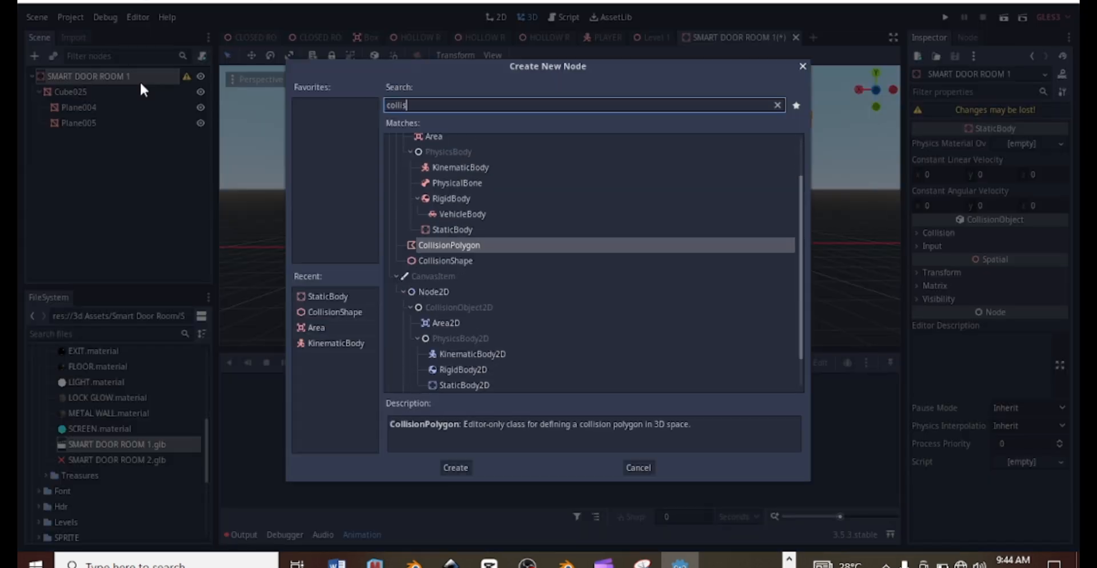
key(Down)
key(Return)
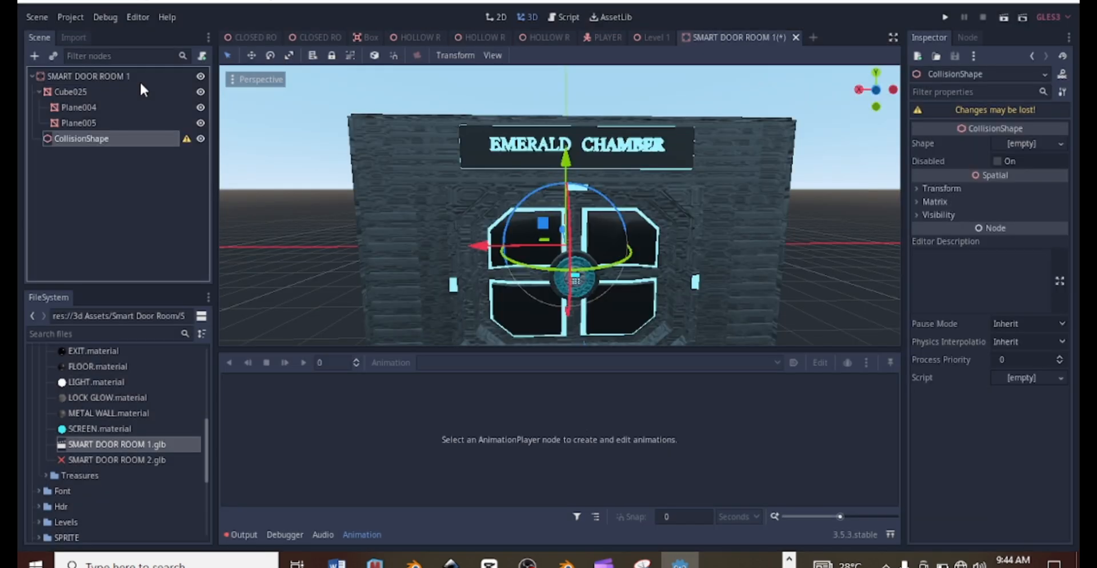
Assign a new BoxShape to the CollisionShape node
scroll(411, 103, down, 9)
middle_drag(480, 148, 423, 184)
scroll(522, 206, up, 9)
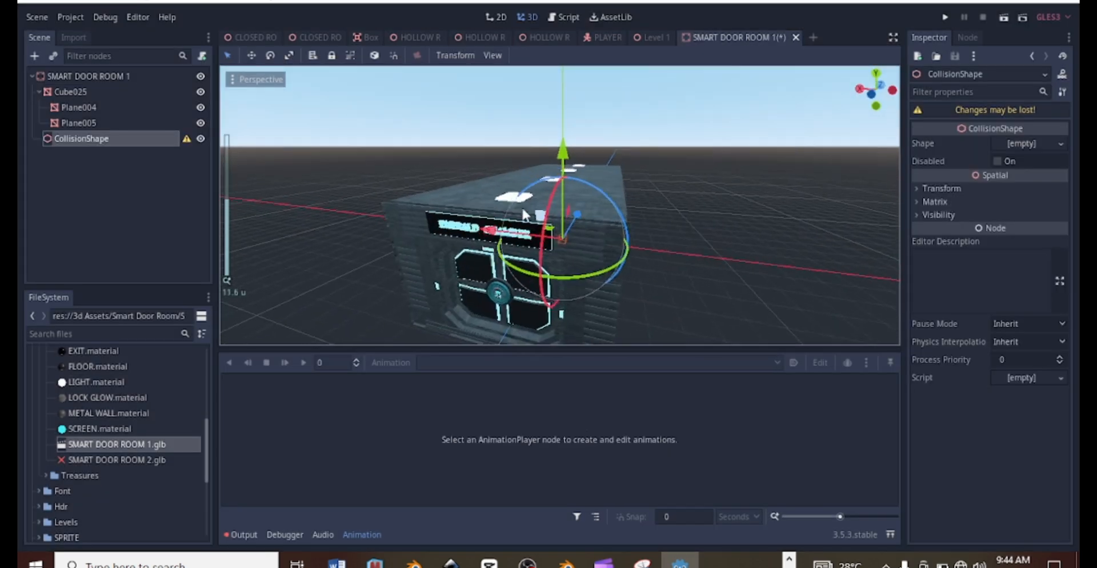
middle_drag(522, 205, 578, 175)
scroll(552, 201, up, 5)
scroll(557, 201, down, 8)
scroll(572, 187, up, 3)
key(f)
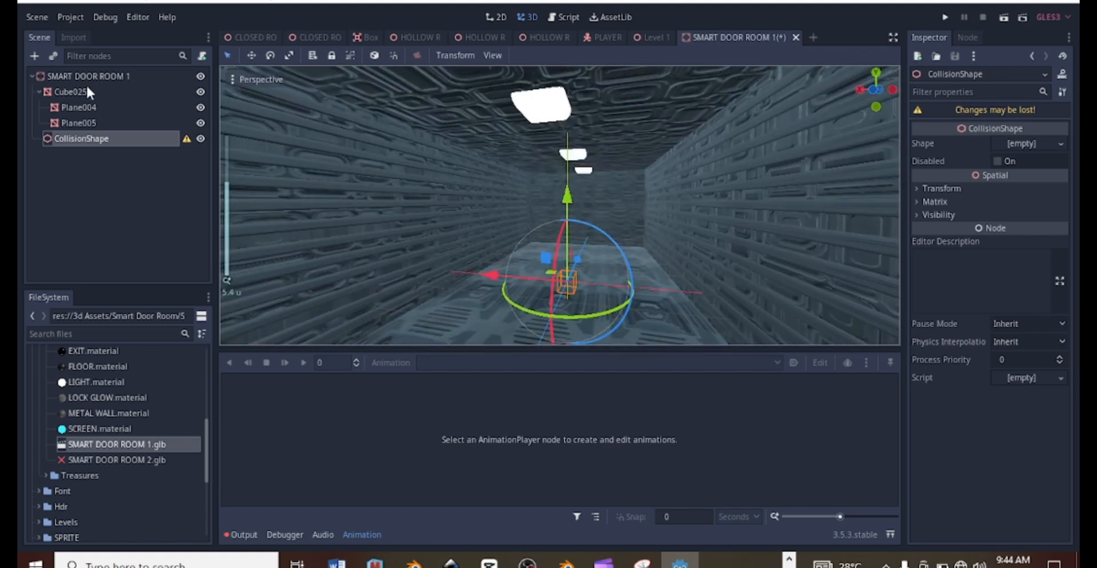
click(1060, 143)
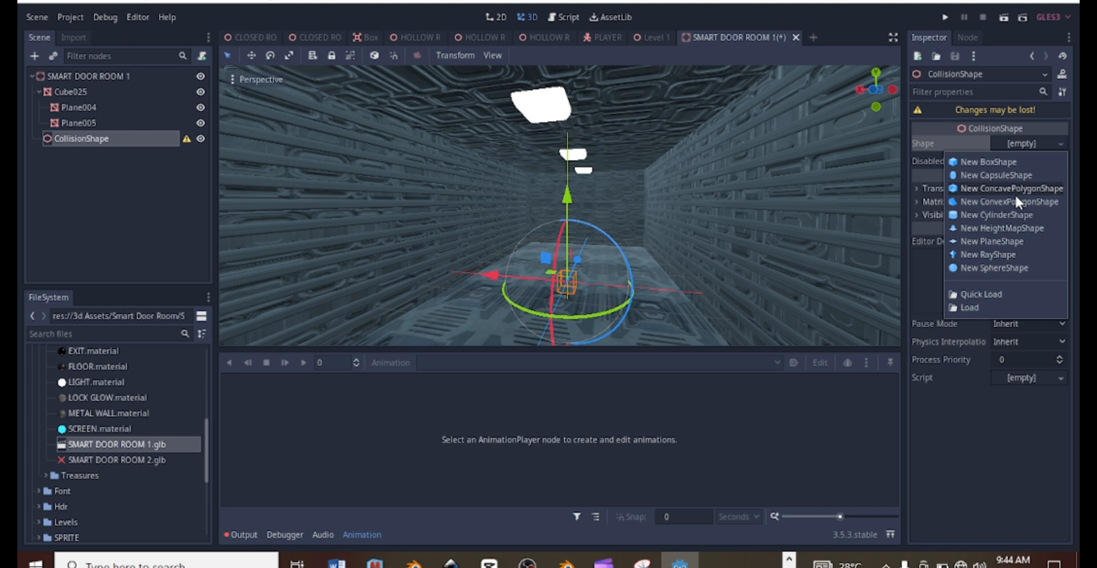
click(996, 162)
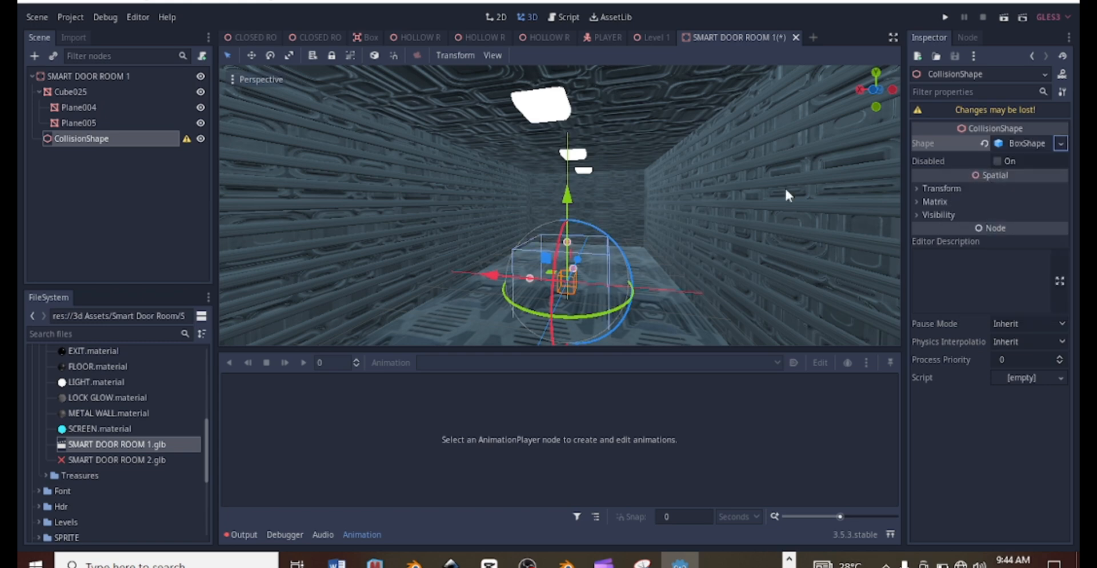
Raise the collision box about 0.93 units, then shift it along Z and sideways along X to the room's side wall
drag(565, 195, 566, 159)
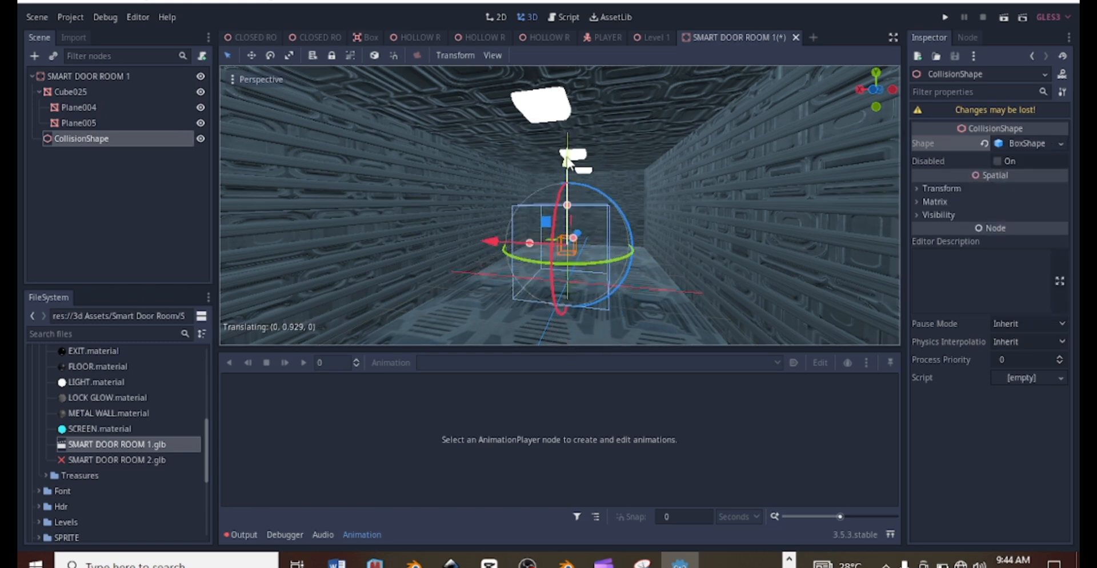
scroll(649, 200, down, 9)
middle_drag(694, 200, 417, 222)
scroll(417, 222, down, 7)
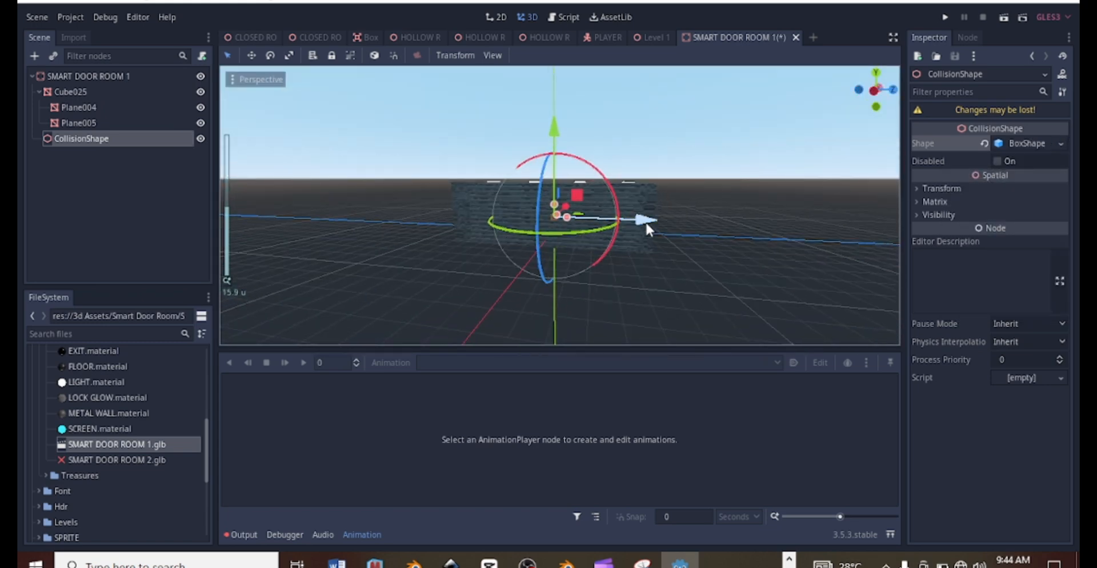
drag(646, 226, 663, 225)
middle_drag(600, 238, 564, 233)
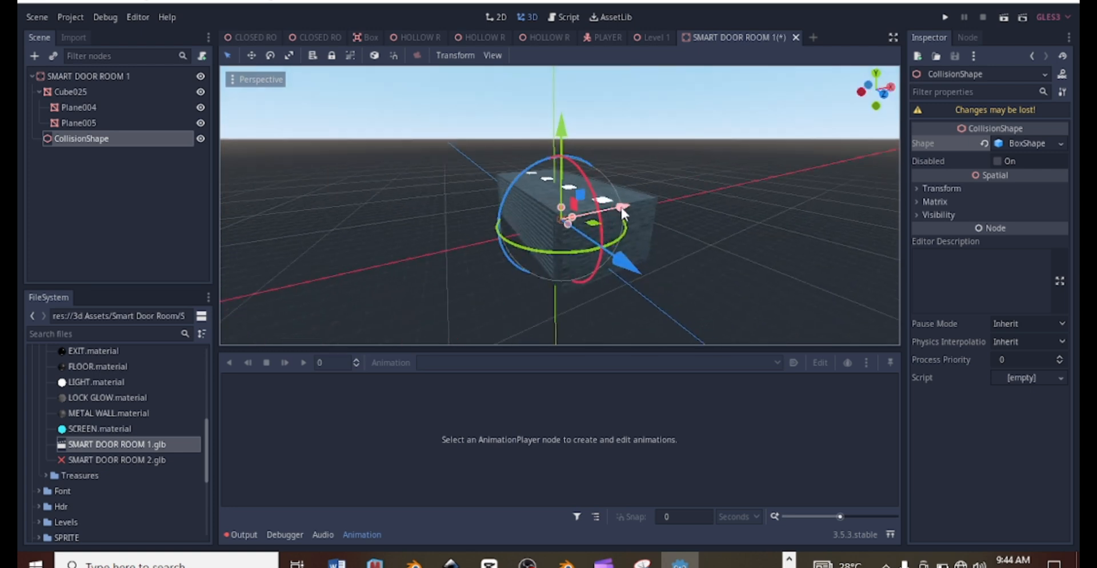
drag(621, 209, 598, 207)
middle_drag(557, 232, 656, 228)
scroll(589, 265, up, 5)
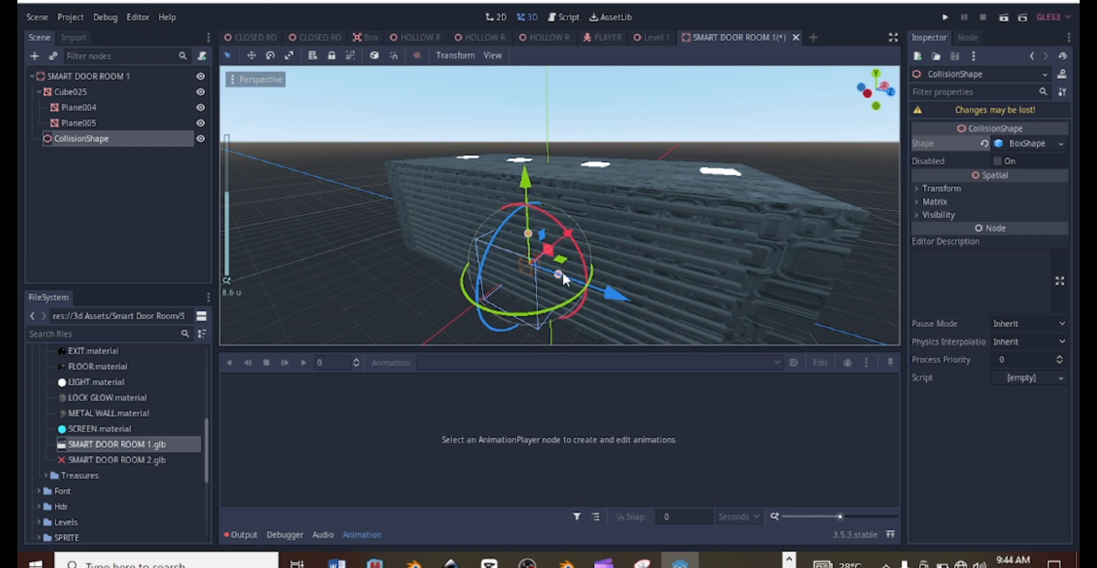
Stretch the collision box to a Z extent of about 4.99 and thin its X extent to about 0.27
drag(562, 271, 746, 381)
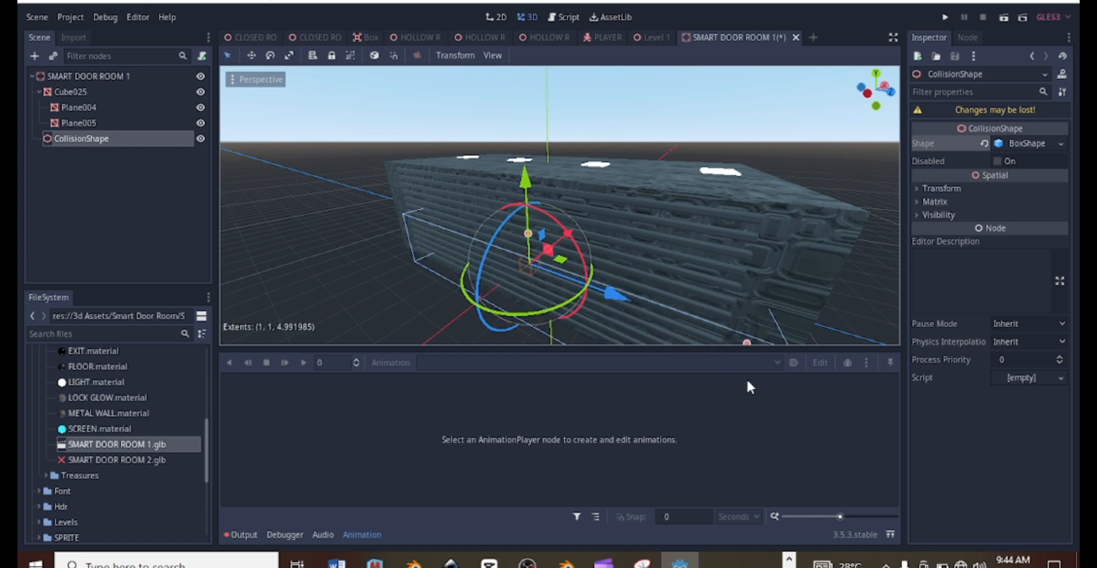
scroll(641, 233, down, 3)
middle_drag(530, 235, 510, 250)
drag(525, 233, 506, 243)
Adjust the collision box along the length of the side wall
middle_drag(508, 244, 674, 232)
scroll(579, 218, up, 2)
middle_drag(580, 218, 692, 229)
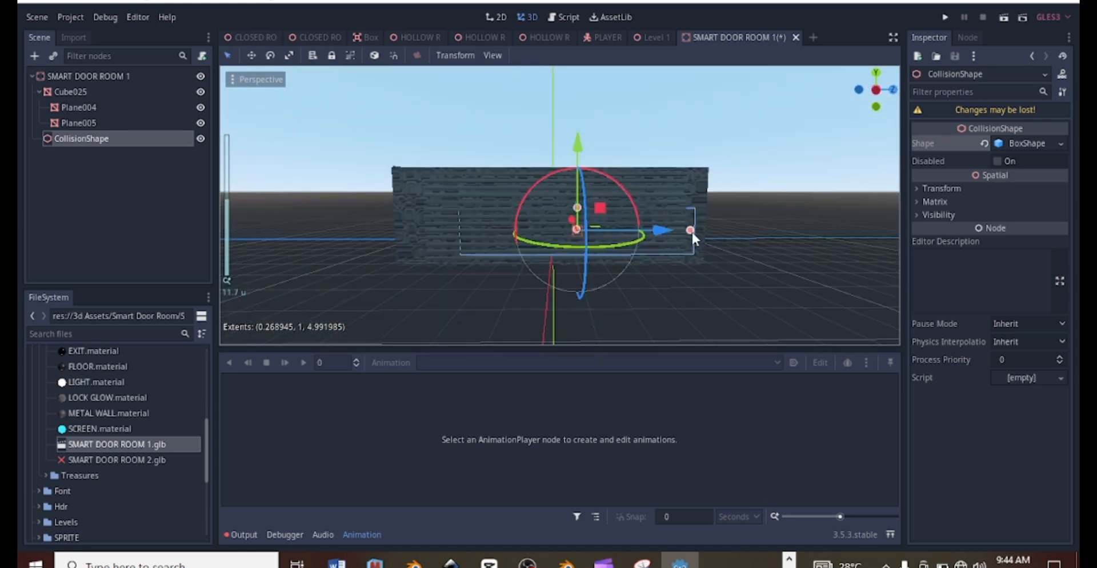
drag(692, 229, 643, 235)
Thin the collision box to an X extent of about 0.15 to match the side wall
middle_drag(643, 236, 638, 280)
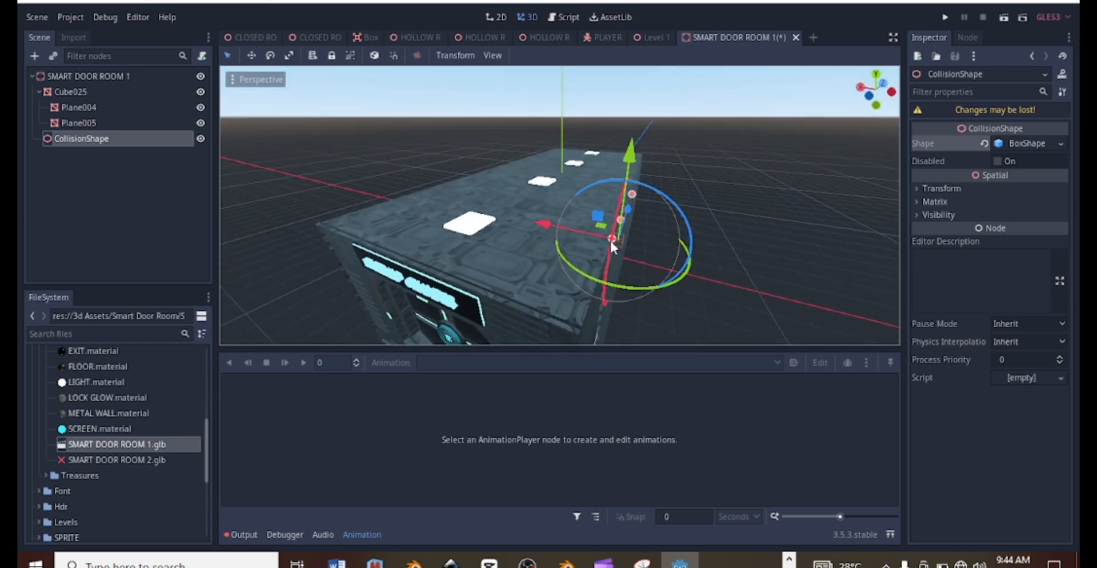
middle_drag(609, 238, 635, 167)
scroll(635, 166, up, 10)
drag(705, 267, 673, 266)
Shift the collision box along the side wall and extend its Z extent to about 6.49
middle_drag(672, 266, 544, 267)
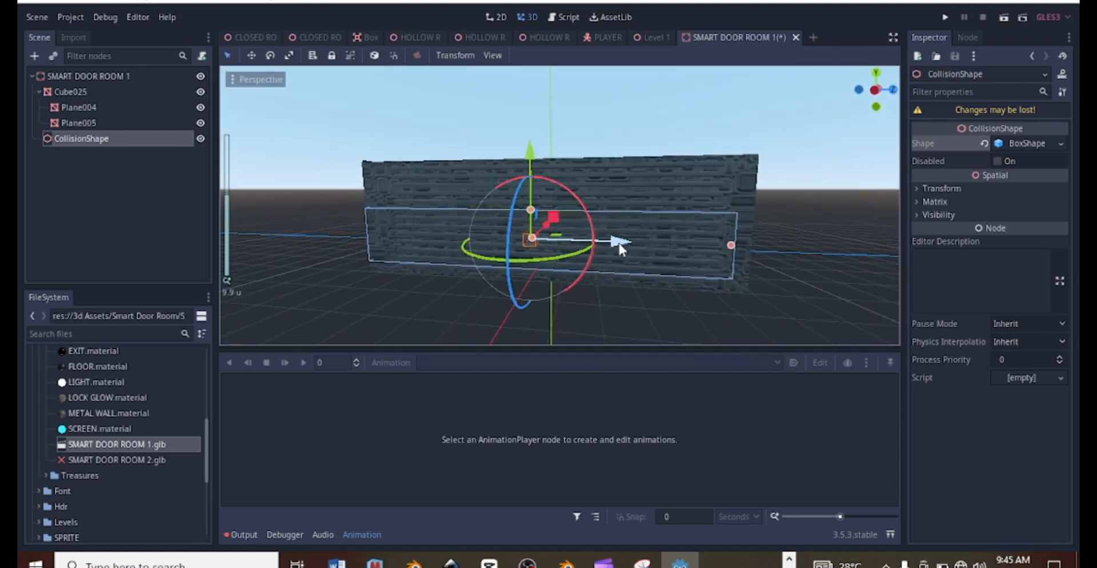
drag(617, 242, 629, 245)
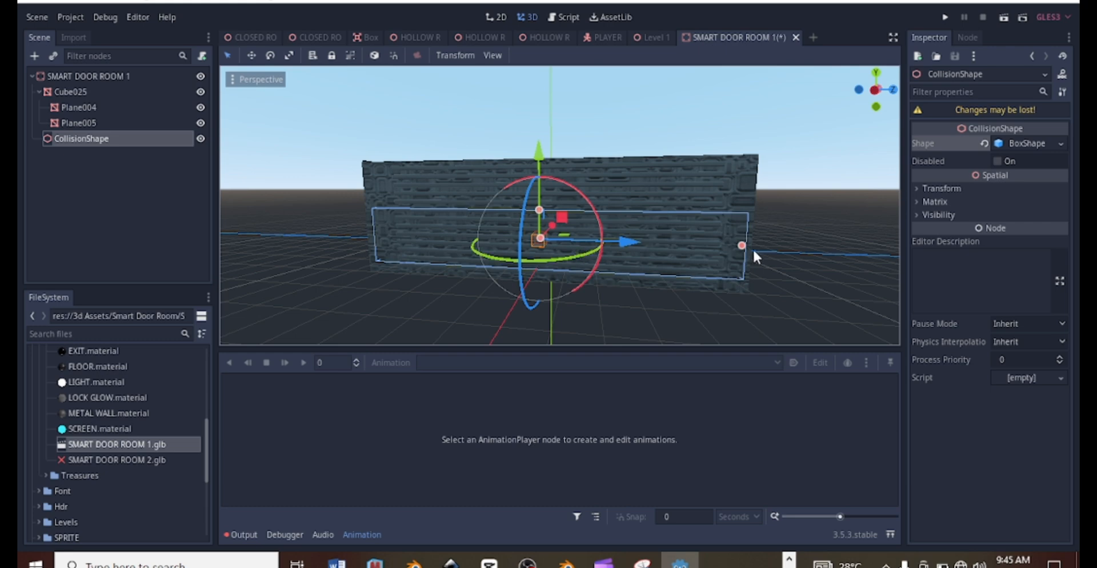
drag(743, 246, 751, 246)
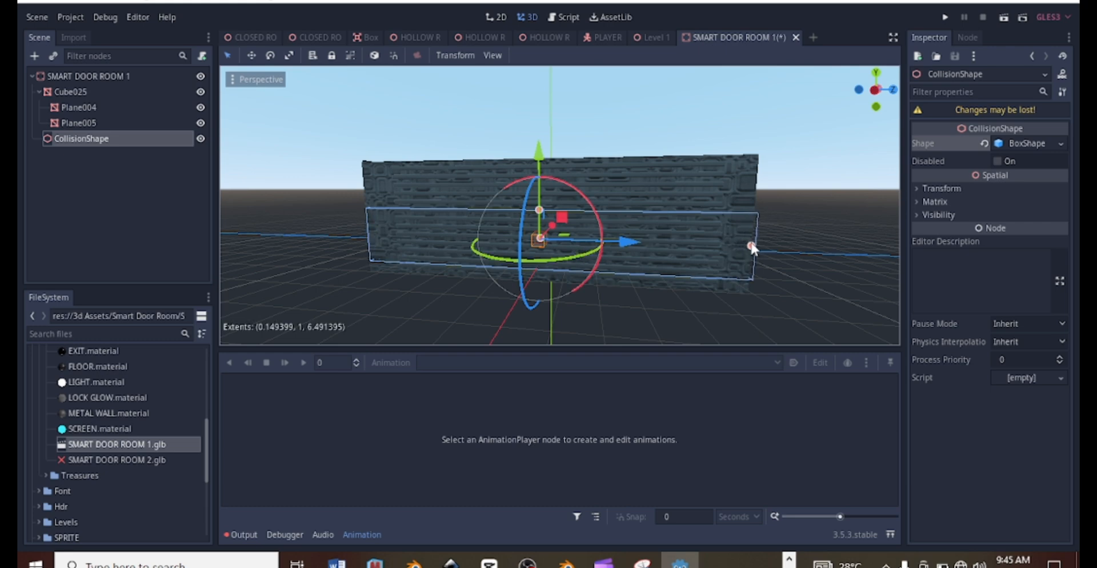
Duplicate the side wall's collision box and move the copy along the X axis to the opposite side wall
scroll(685, 243, down, 4)
middle_drag(657, 240, 608, 249)
scroll(572, 232, down, 2)
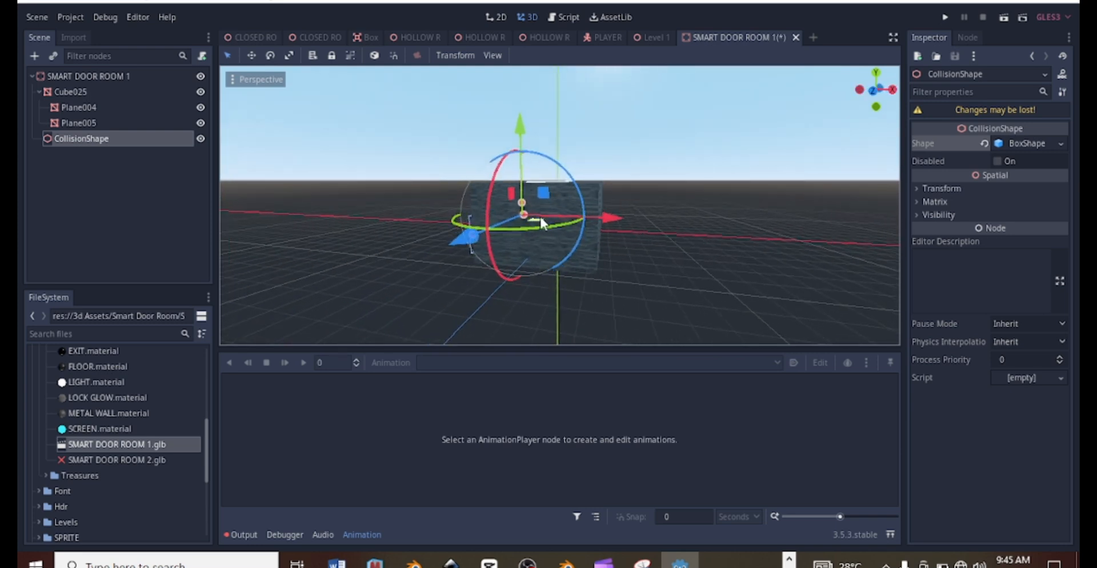
key(ctrl+d)
drag(616, 219, 699, 237)
middle_drag(699, 237, 642, 246)
drag(673, 251, 671, 255)
middle_drag(672, 254, 436, 263)
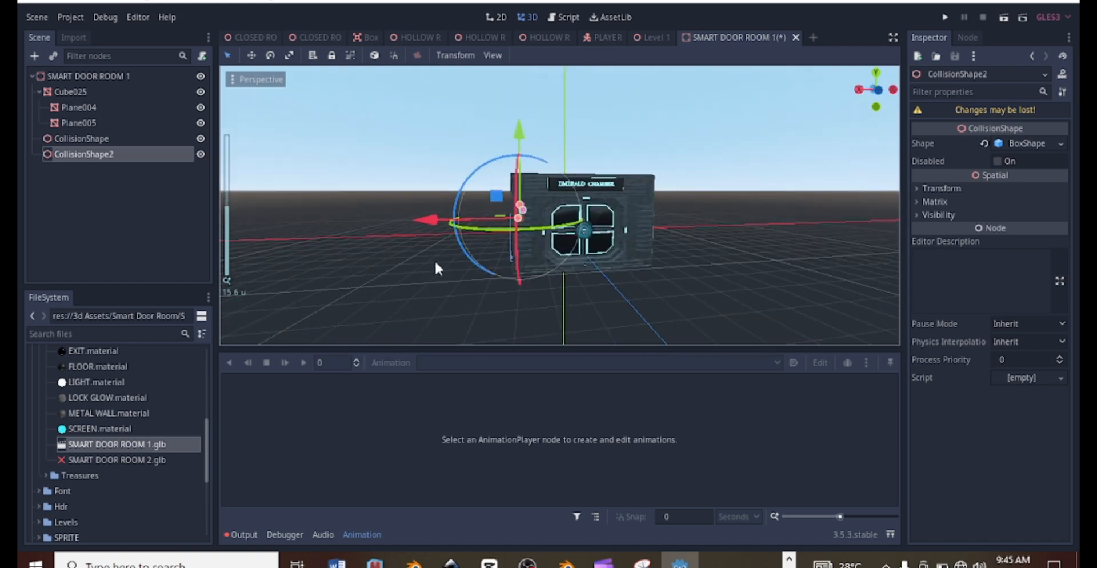
Add a StaticBody as a child of the door mesh Plane004
scroll(536, 239, up, 15)
scroll(551, 237, down, 12)
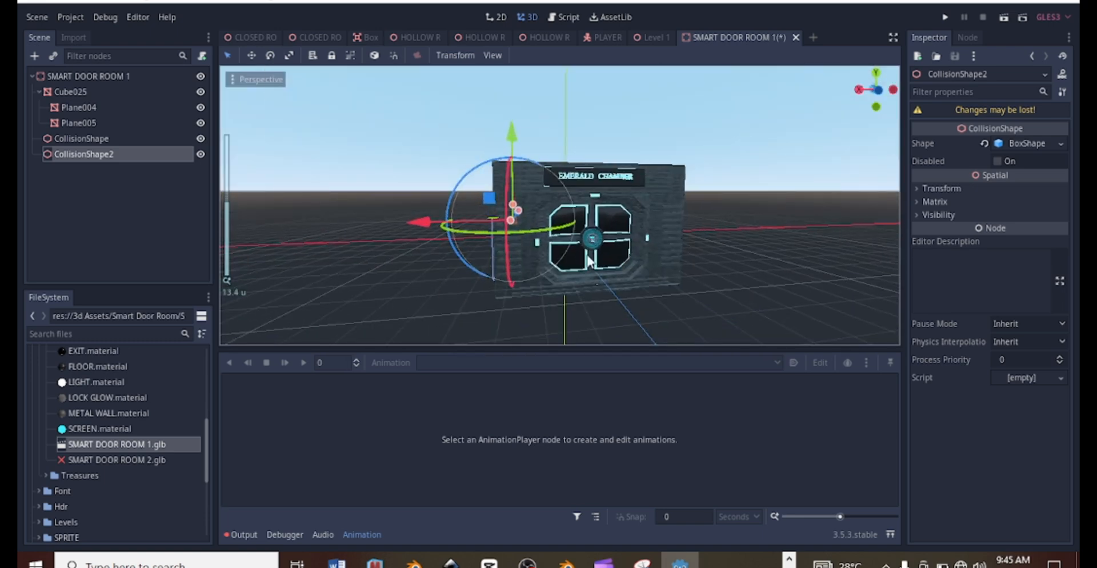
middle_drag(562, 255, 520, 258)
scroll(516, 238, up, 4)
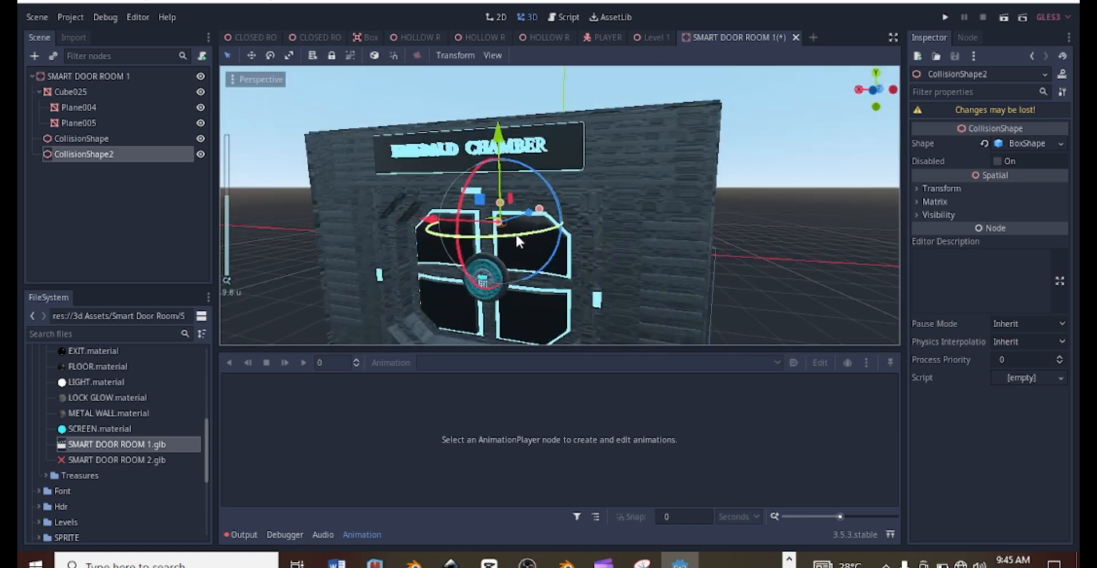
scroll(559, 228, down, 8)
middle_drag(568, 245, 525, 263)
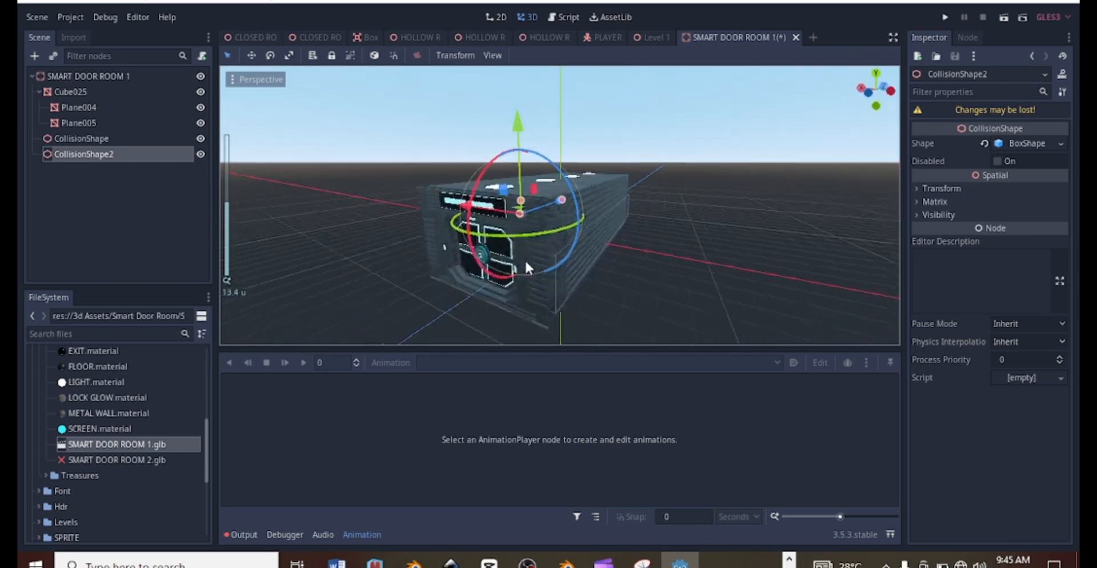
click(86, 108)
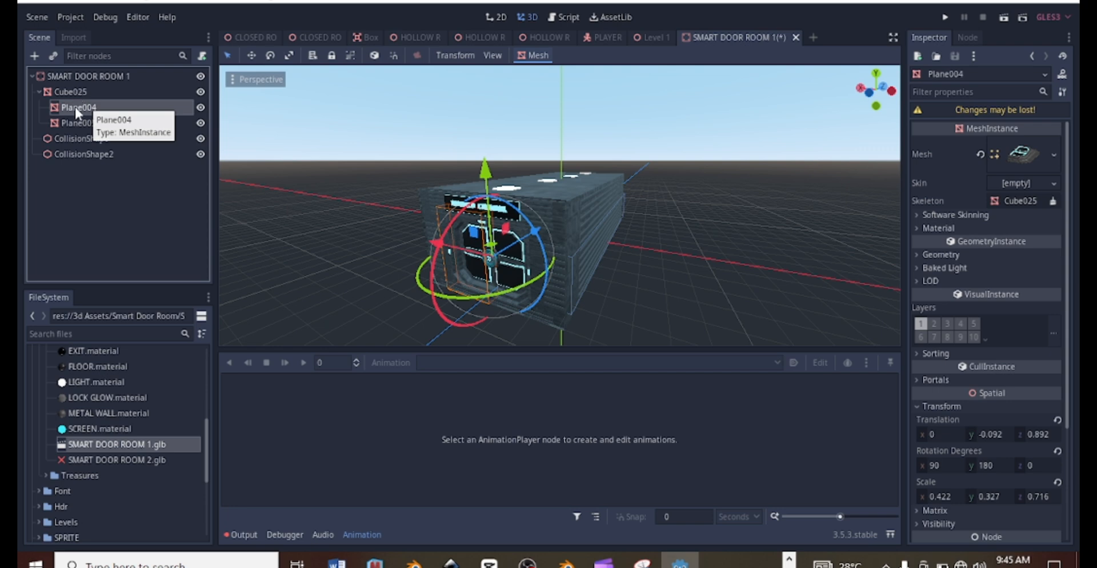
right_click(75, 106)
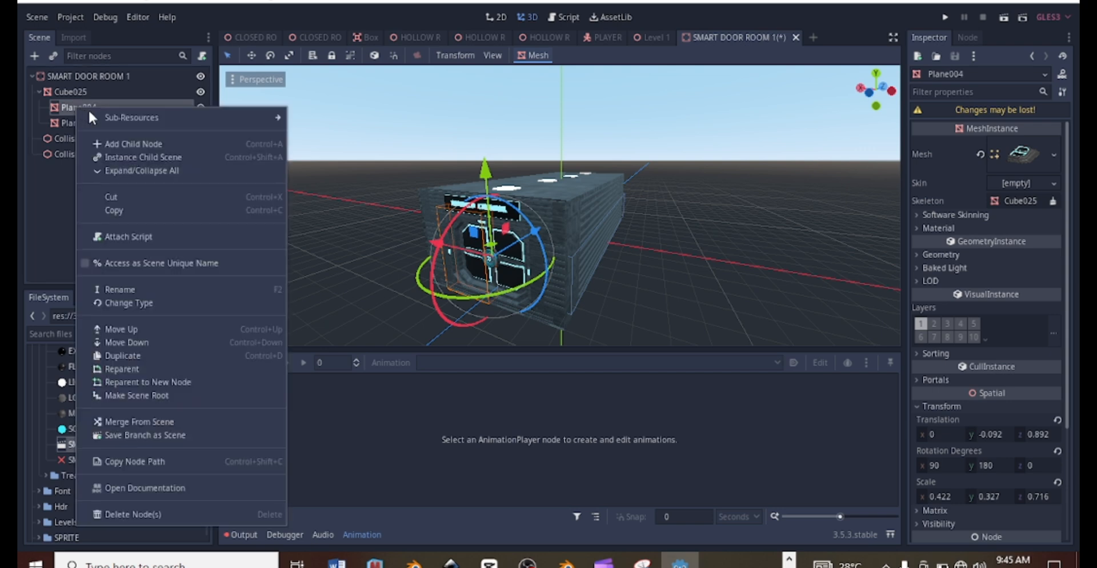
click(120, 144)
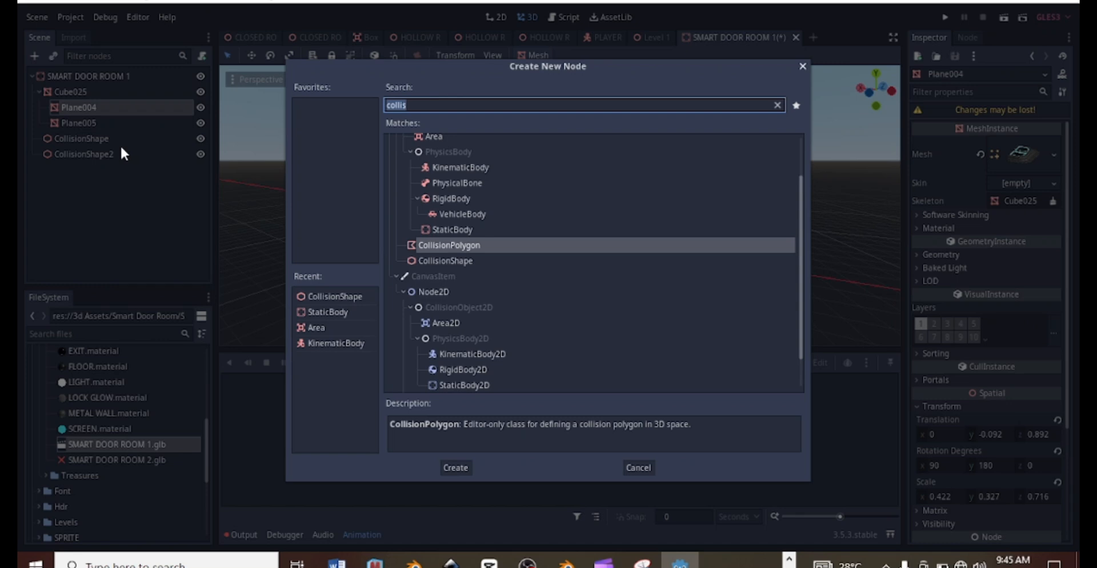
text(stat)
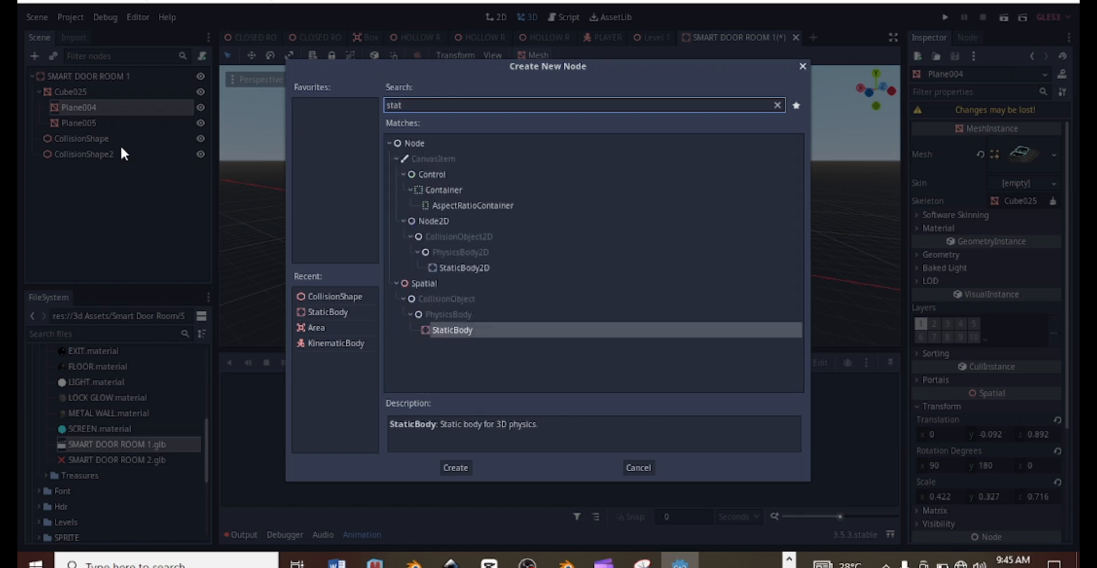
key(Return)
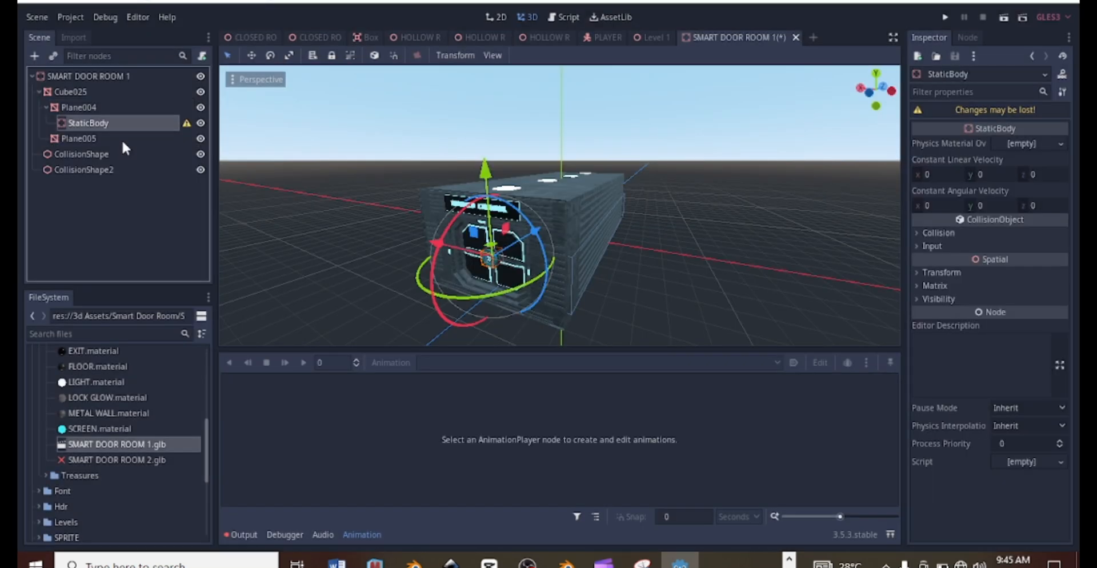
Add a CollisionShape under Plane004's StaticBody and assign it a BoxShape
right_click(110, 117)
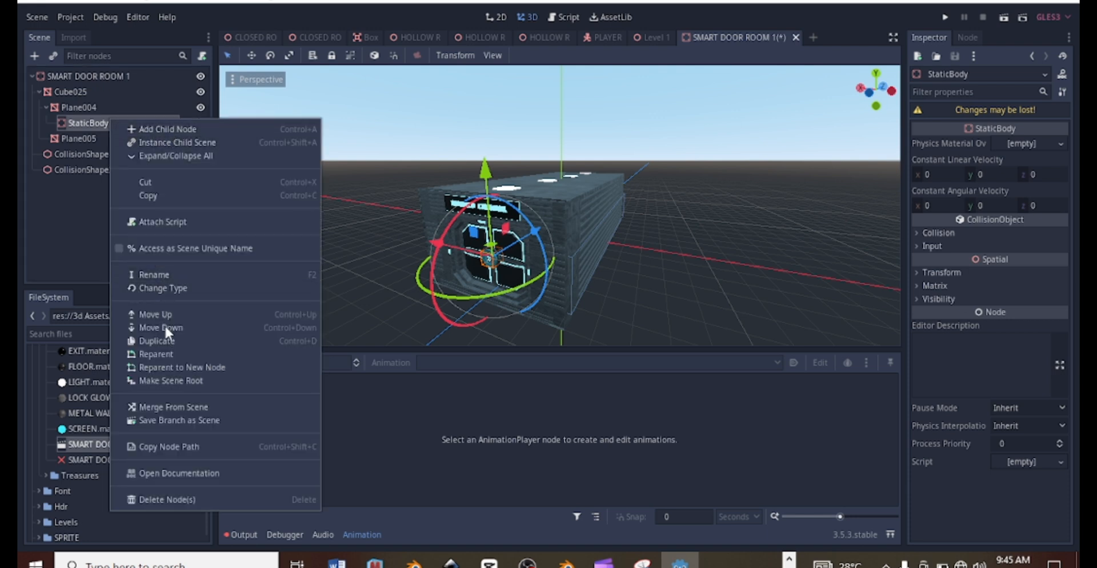
click(179, 130)
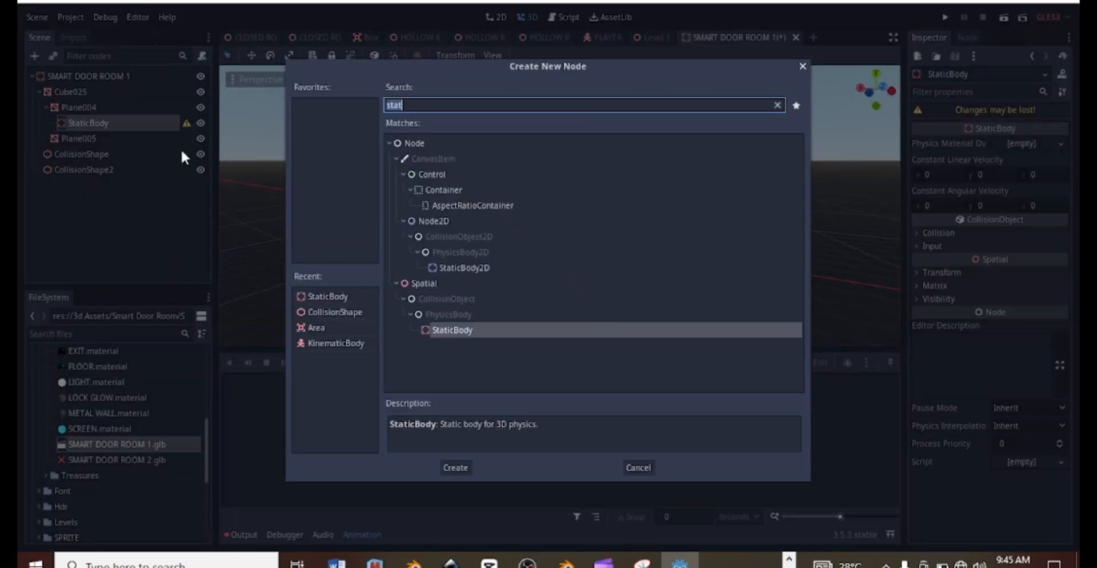
text(coll)
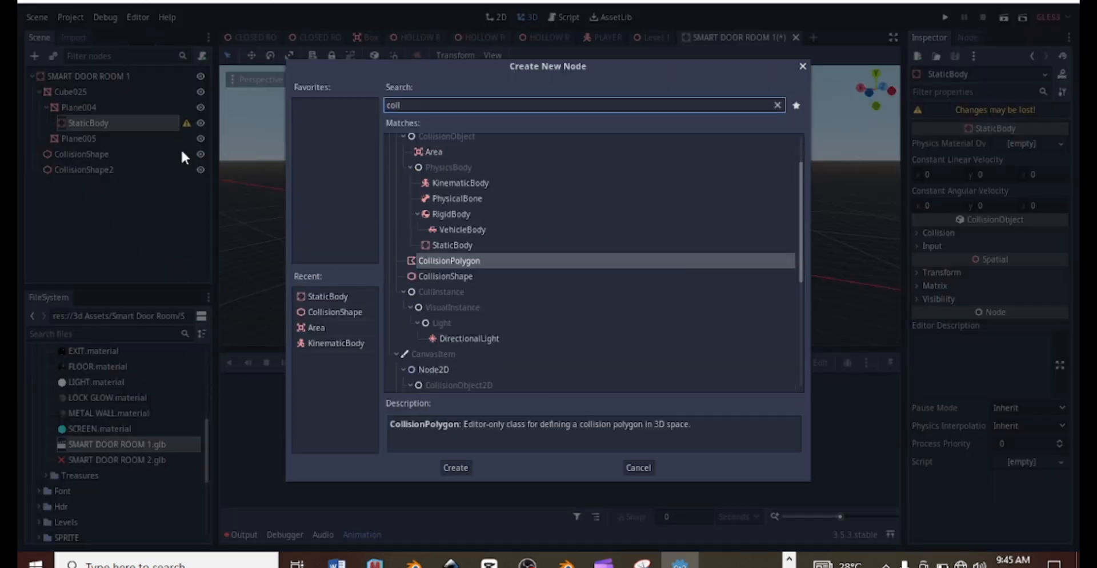
key(Down)
key(Return)
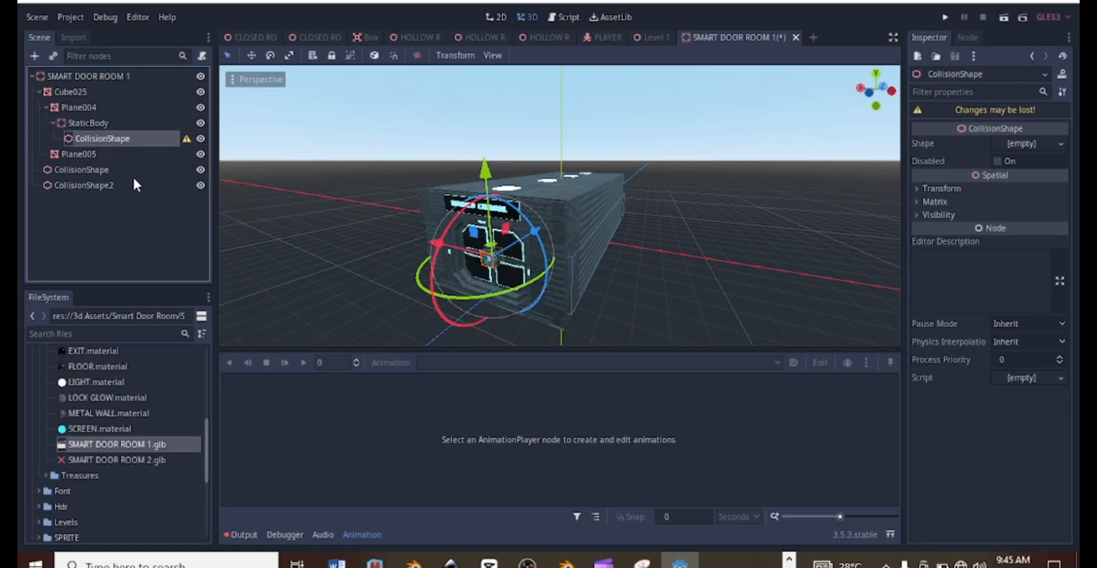
click(1056, 142)
click(1005, 162)
Thin the door's collision box to a Y extent of about 0.23 to match the door's thickness
scroll(465, 258, up, 8)
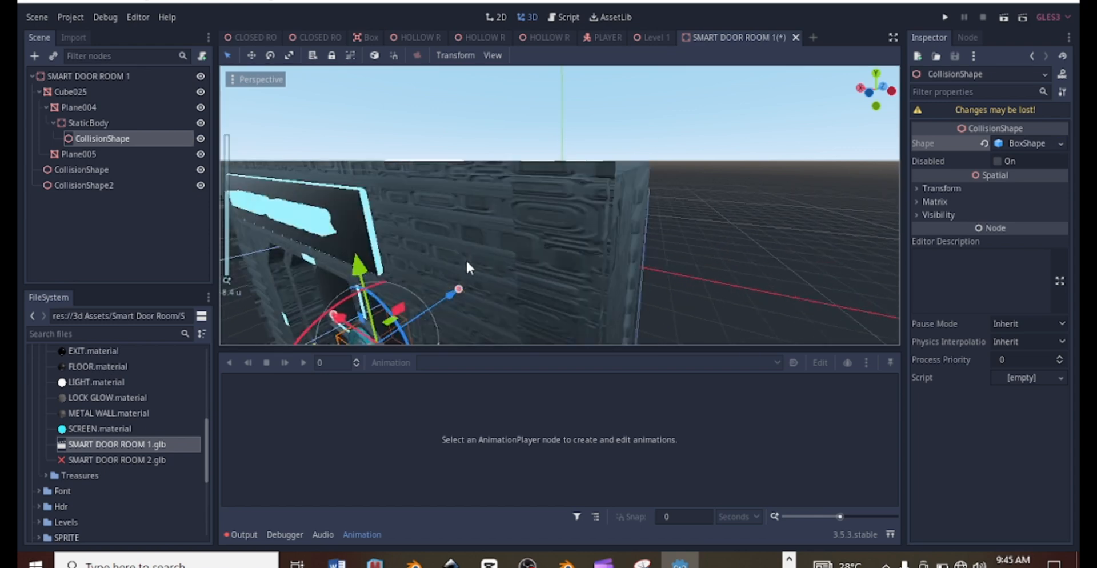
scroll(485, 265, down, 8)
middle_drag(617, 240, 749, 223)
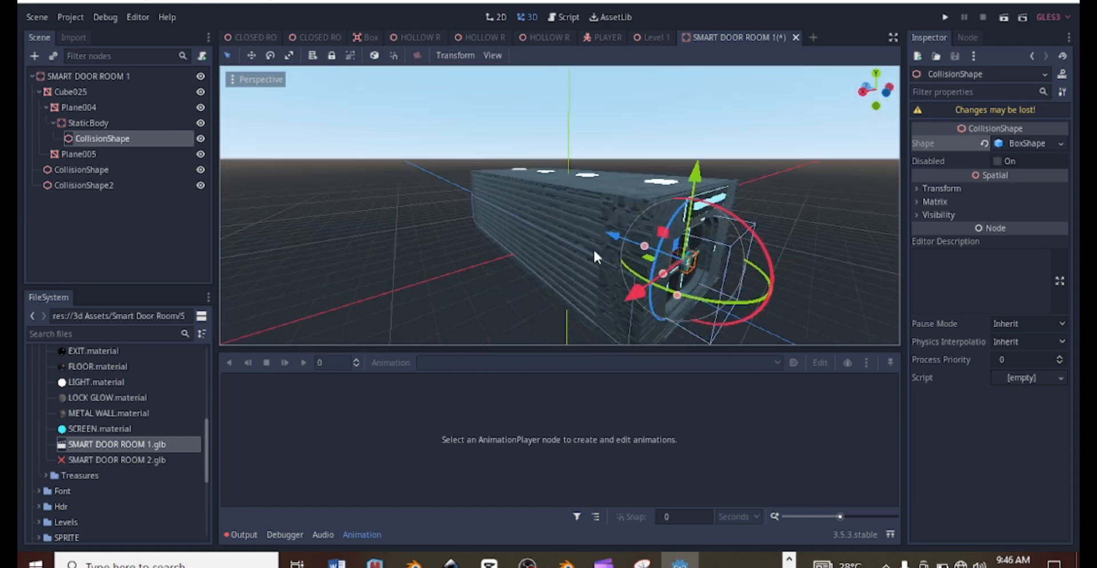
middle_drag(594, 251, 452, 180)
scroll(451, 180, up, 8)
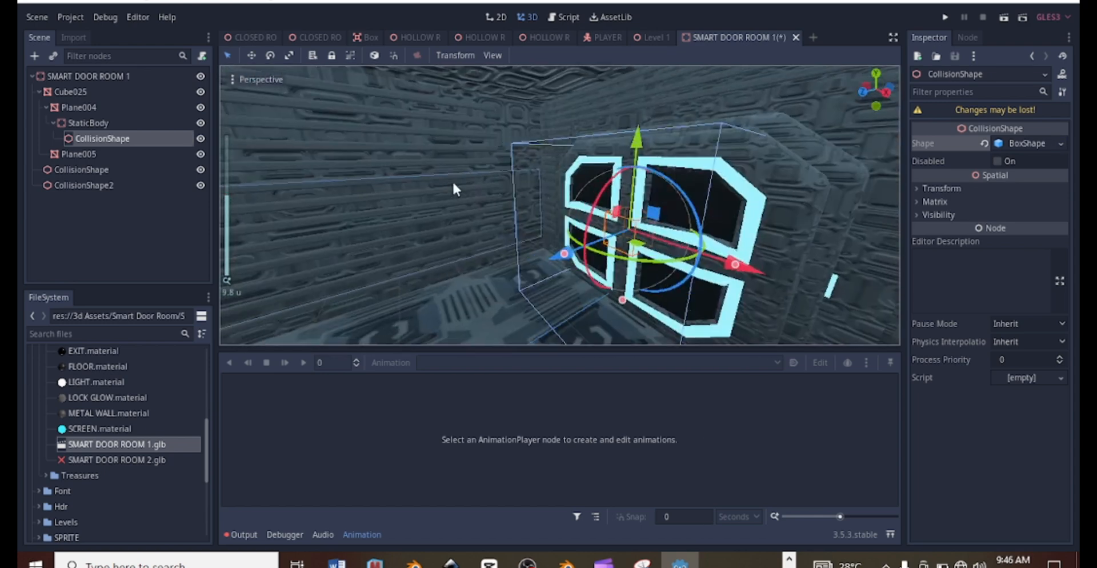
scroll(640, 185, up, 4)
middle_drag(640, 185, 577, 210)
scroll(507, 186, down, 4)
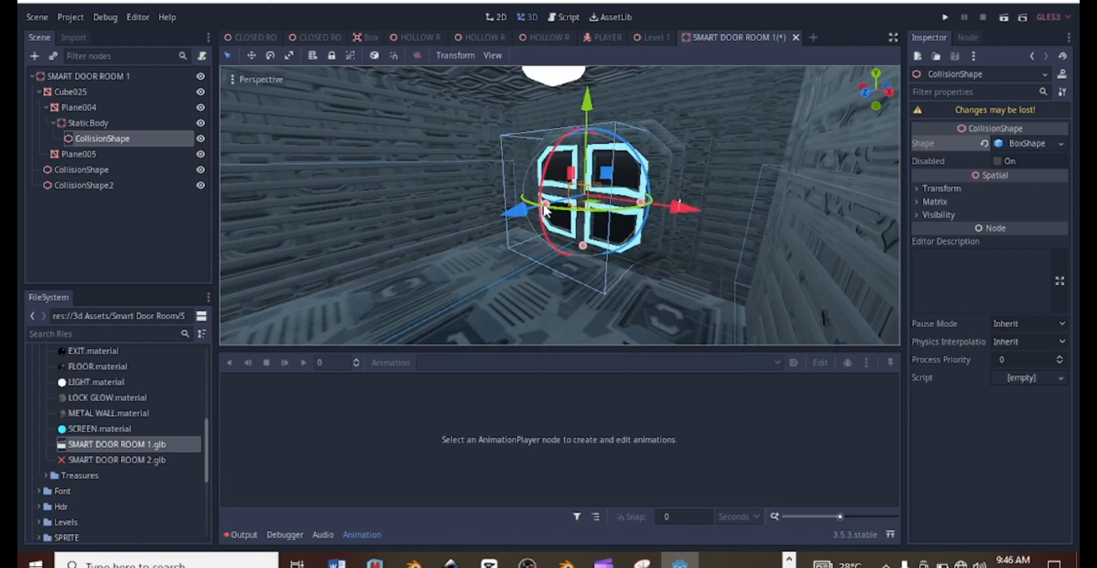
drag(546, 203, 581, 200)
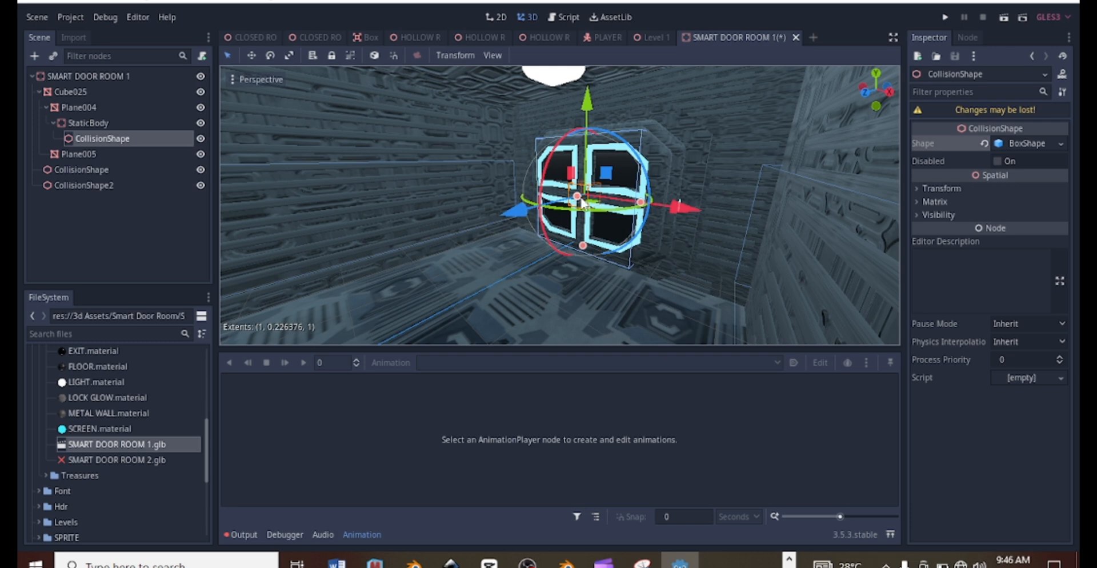
Narrow the door's collision box and shift it sideways over the Plane004 door half
mouse_move(628, 190)
middle_down()
mouse_move(660, 181)
mouse_move(616, 171)
mouse_move(636, 176)
middle_up()
scroll(642, 178, up, 4)
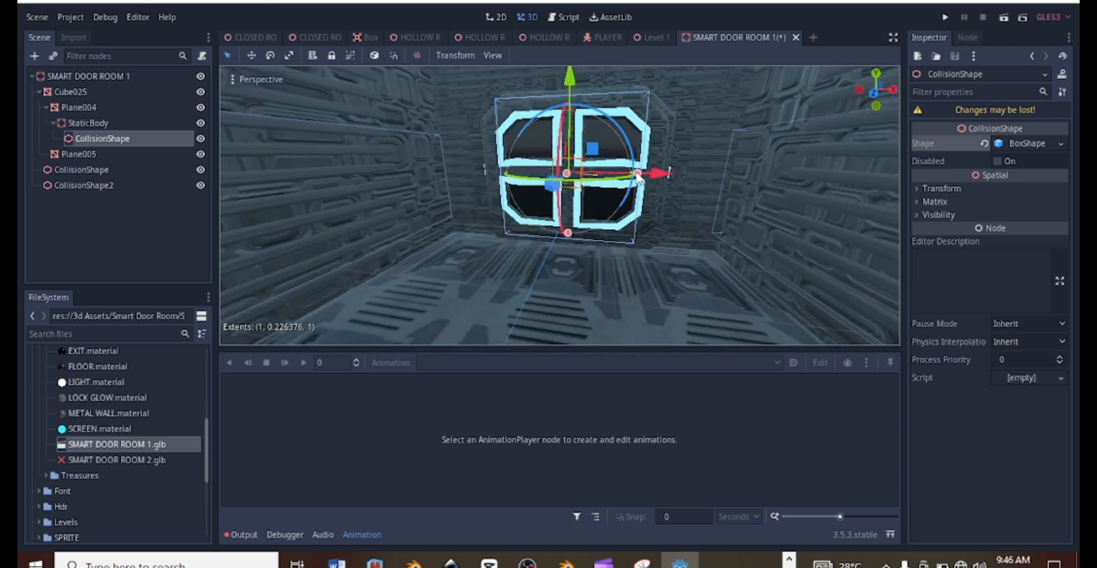
drag(636, 176, 711, 172)
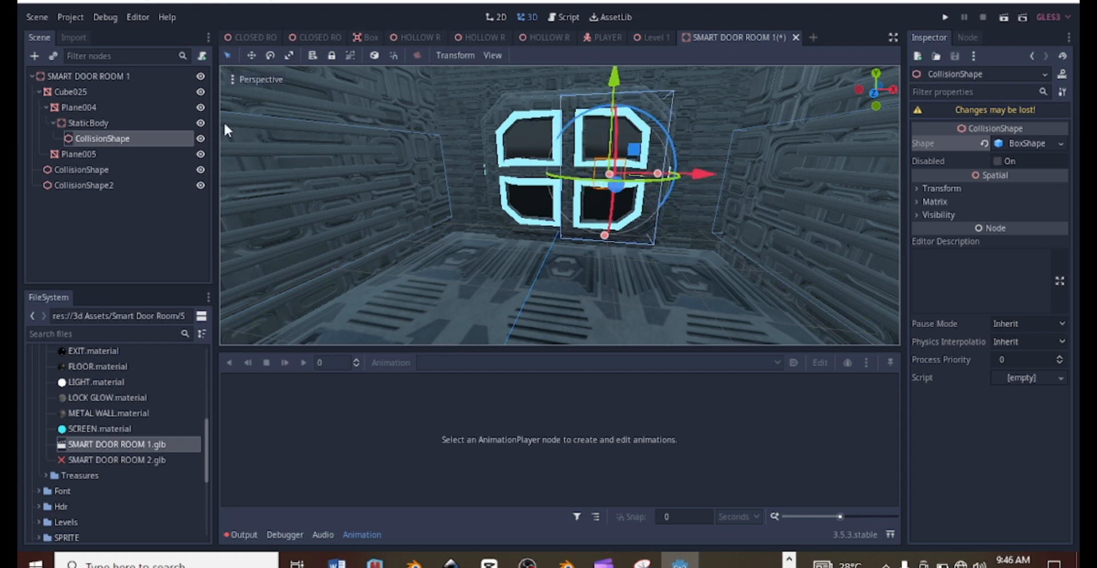
Duplicate the StaticBody together with its CollisionShape and make the copy a child of Plane005
shift+click(95, 123)
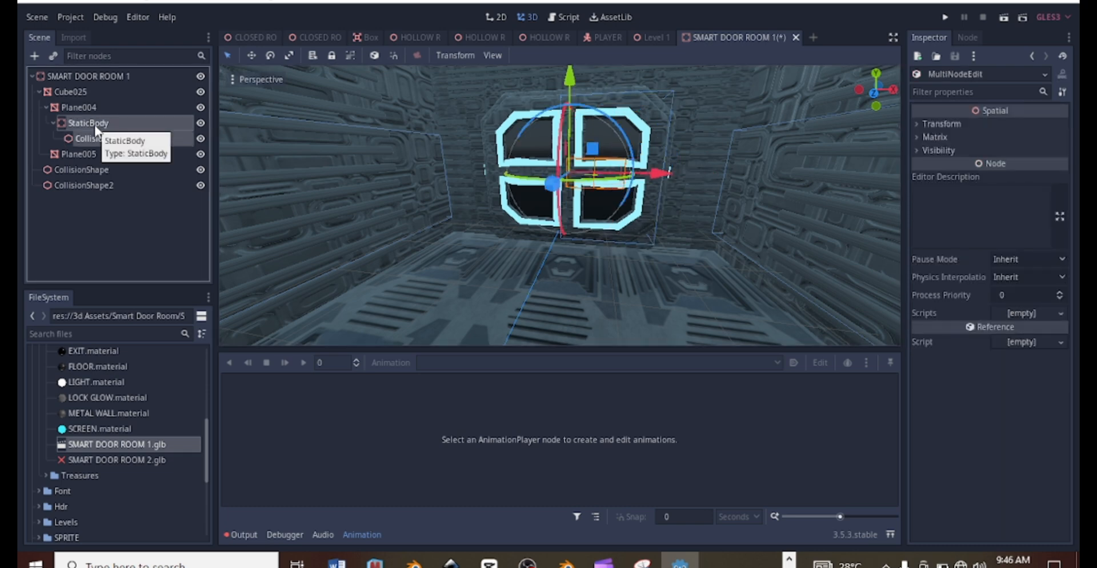
key(ctrl+d)
drag(86, 155, 74, 182)
click(75, 154)
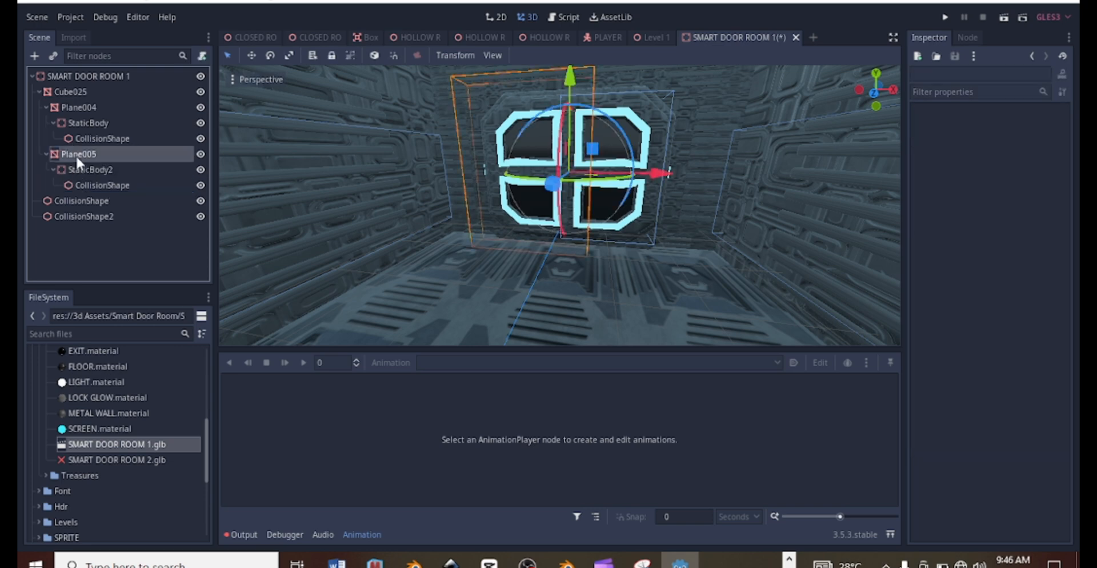
Move the copied collision box sideways to cover the Plane005 door half
click(82, 170)
click(89, 185)
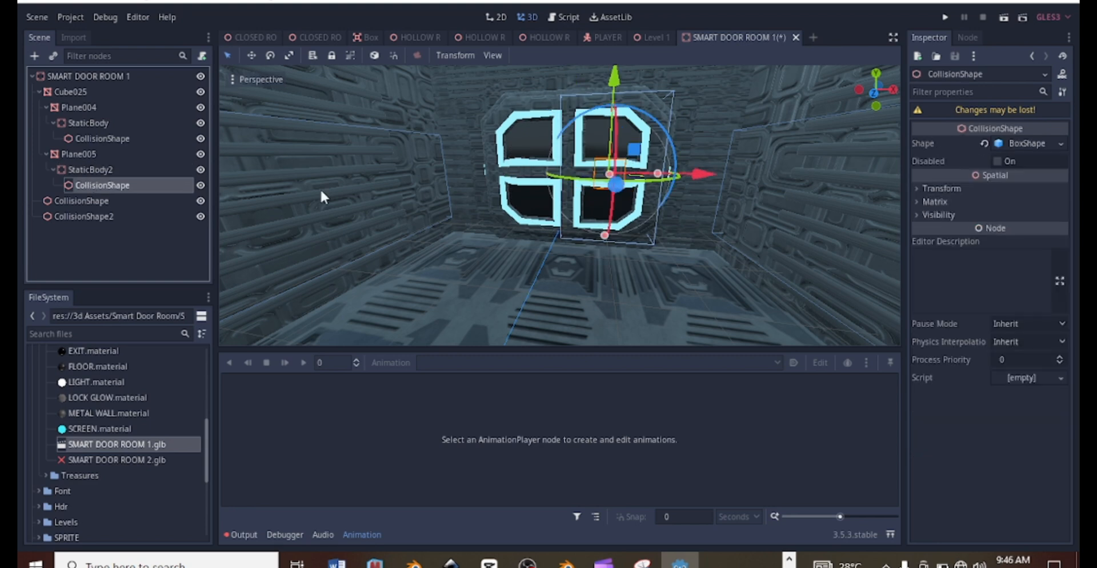
drag(704, 181, 604, 179)
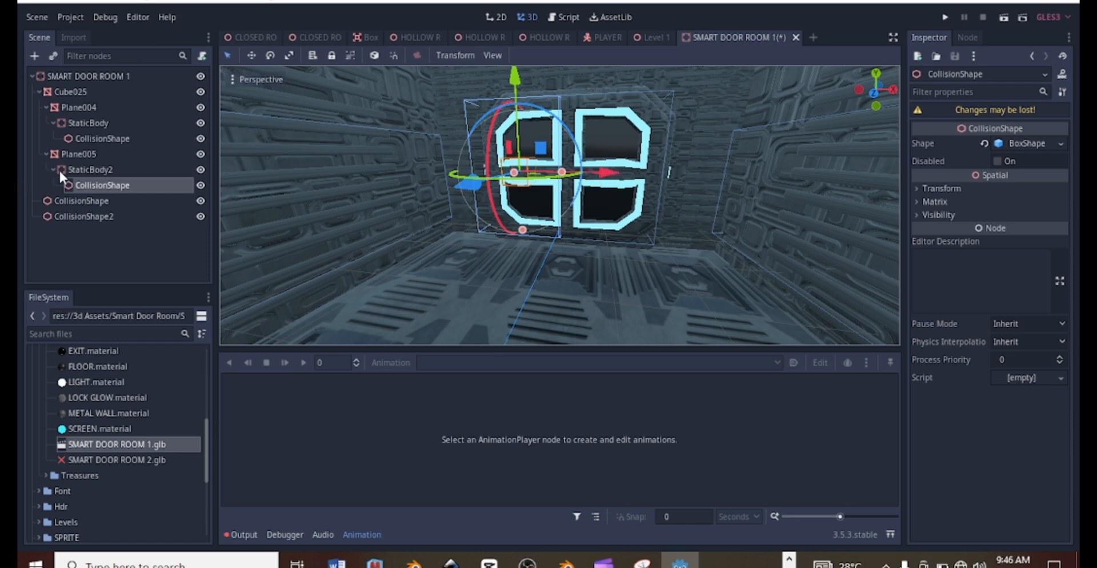
Test sliding the Plane005 and Plane004 door halves sideways and undo the moves
click(80, 154)
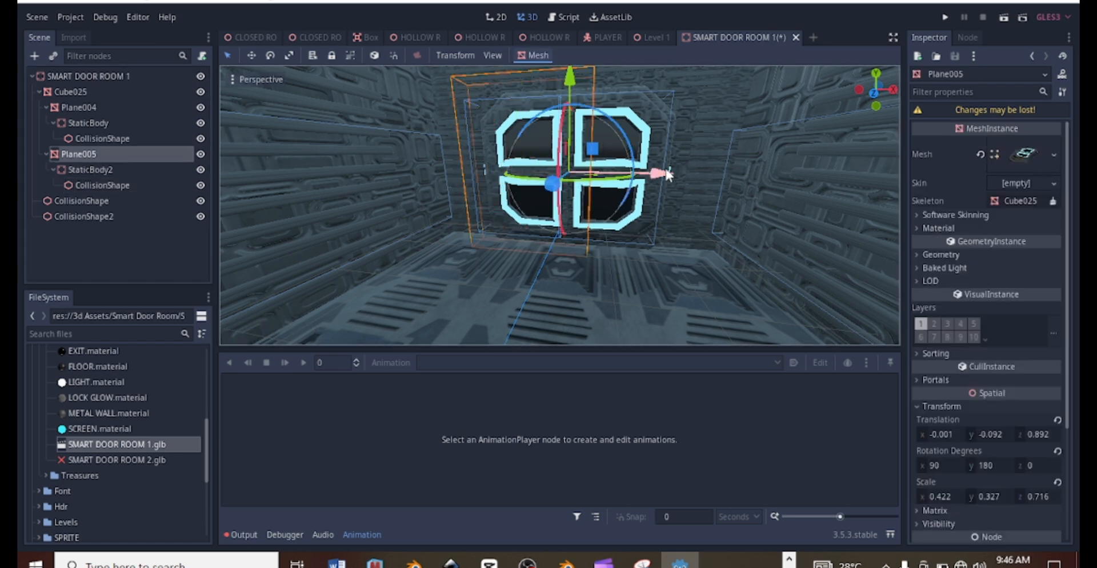
drag(665, 170, 616, 181)
drag(621, 184, 663, 193)
click(89, 107)
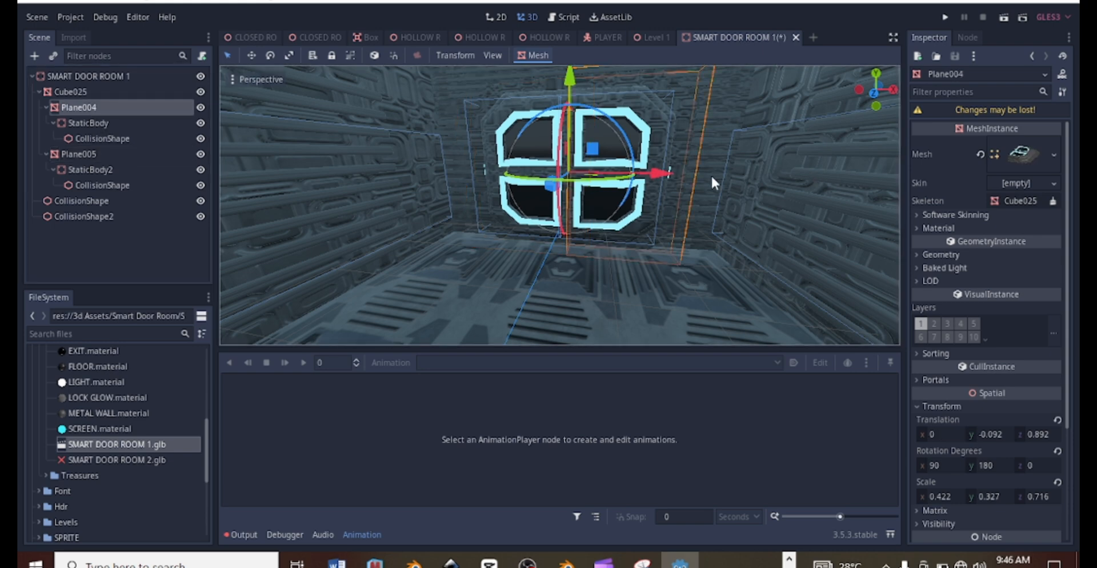
mouse_move(658, 175)
mouse_down()
mouse_move(689, 182)
mouse_move(672, 181)
mouse_up()
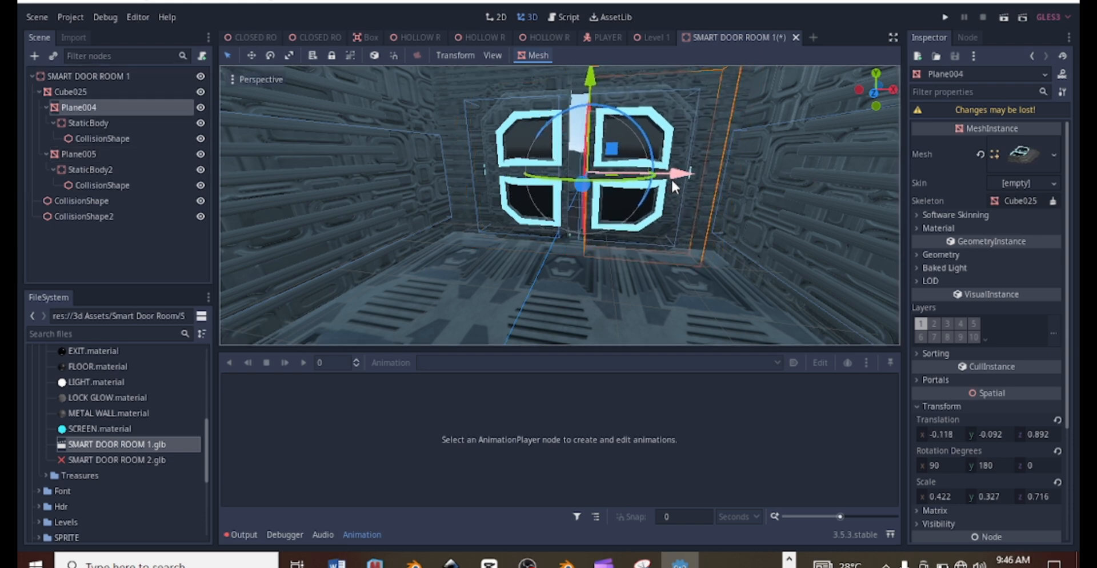
key(ctrl+z)
Examine the Plane004 and Plane005 door halves and their collision boxes from outside and inside the room
middle_drag(651, 179, 346, 166)
scroll(681, 240, down, 8)
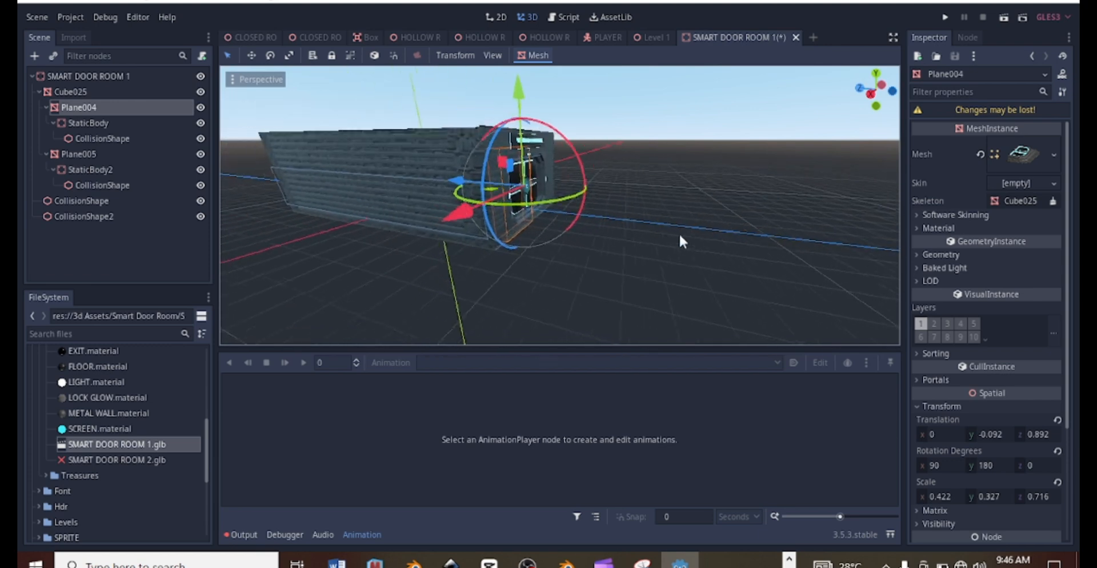
middle_drag(681, 240, 403, 245)
scroll(537, 179, up, 6)
shift+middle_drag(538, 178, 540, 316)
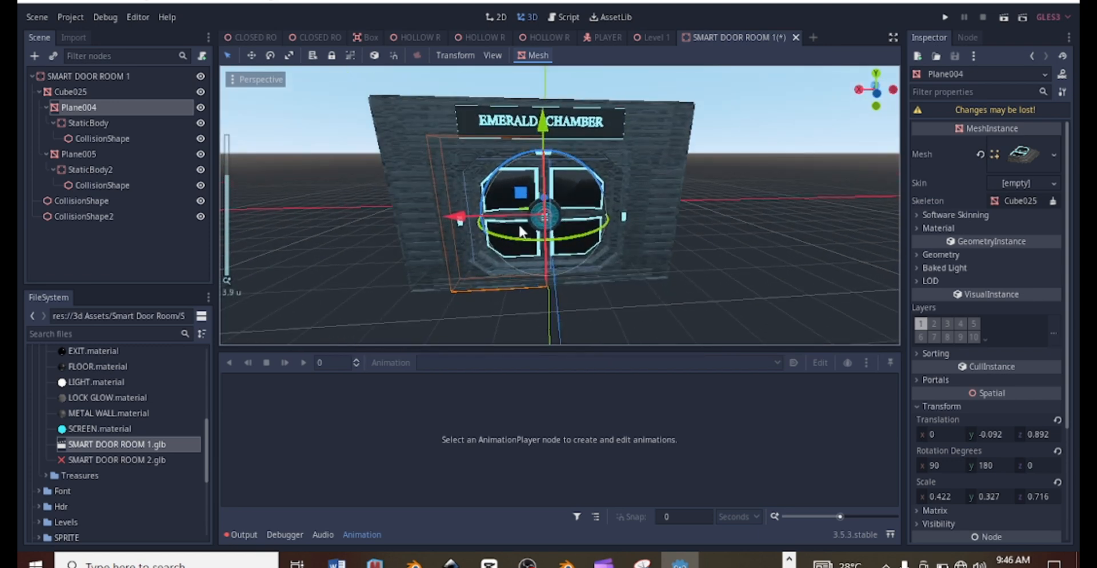
scroll(519, 224, up, 12)
shift+middle_drag(560, 283, 554, 230)
scroll(561, 294, up, 8)
scroll(561, 294, down, 14)
middle_drag(622, 207, 480, 233)
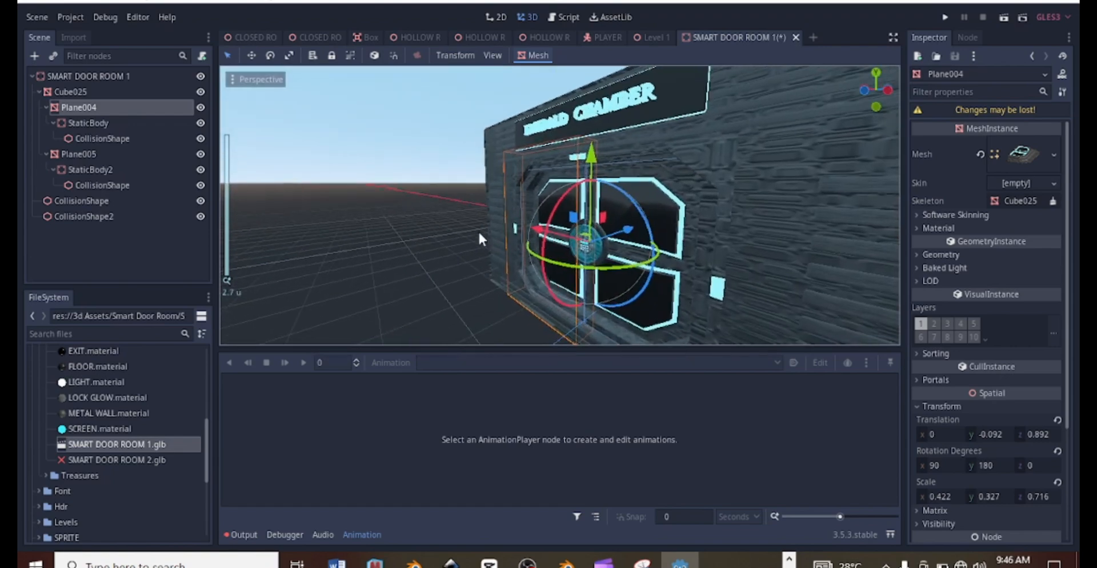
scroll(538, 222, down, 6)
middle_drag(645, 235, 431, 248)
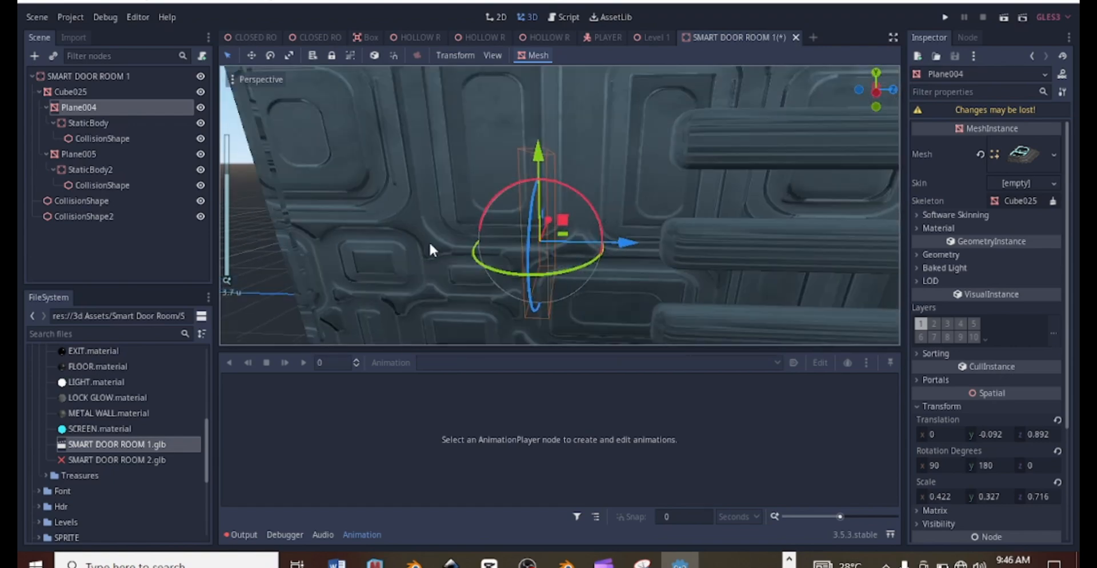
scroll(431, 247, up, 10)
shift+middle_drag(541, 259, 340, 200)
scroll(446, 203, down, 3)
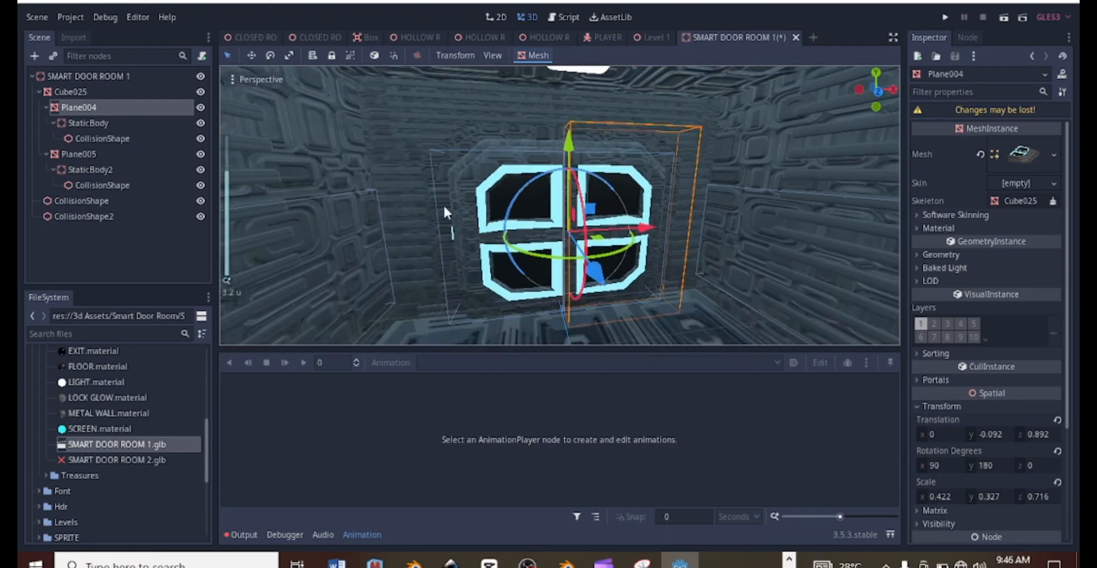
scroll(400, 201, up, 3)
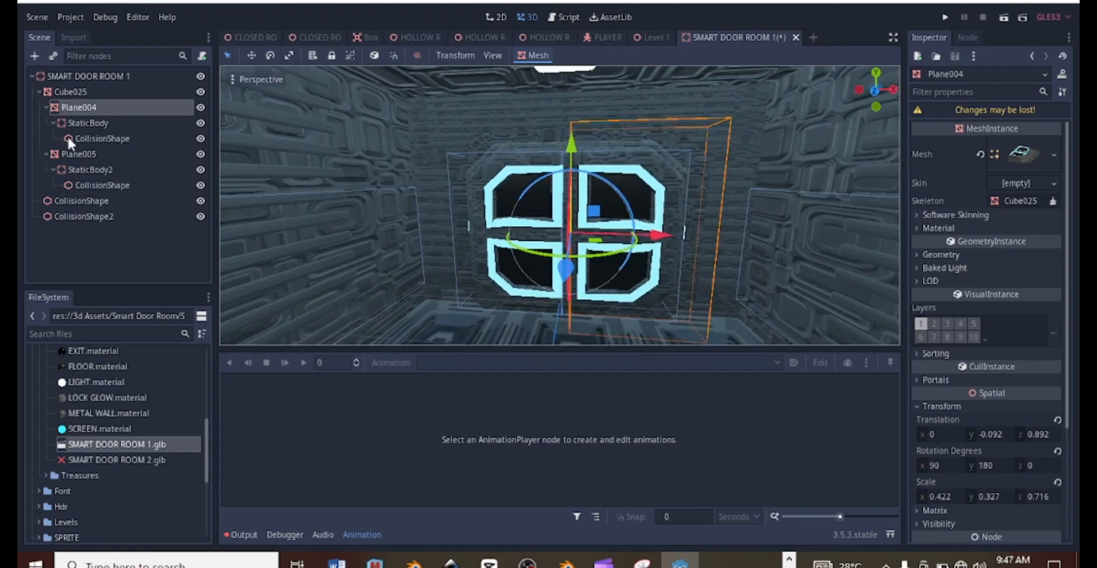
click(75, 155)
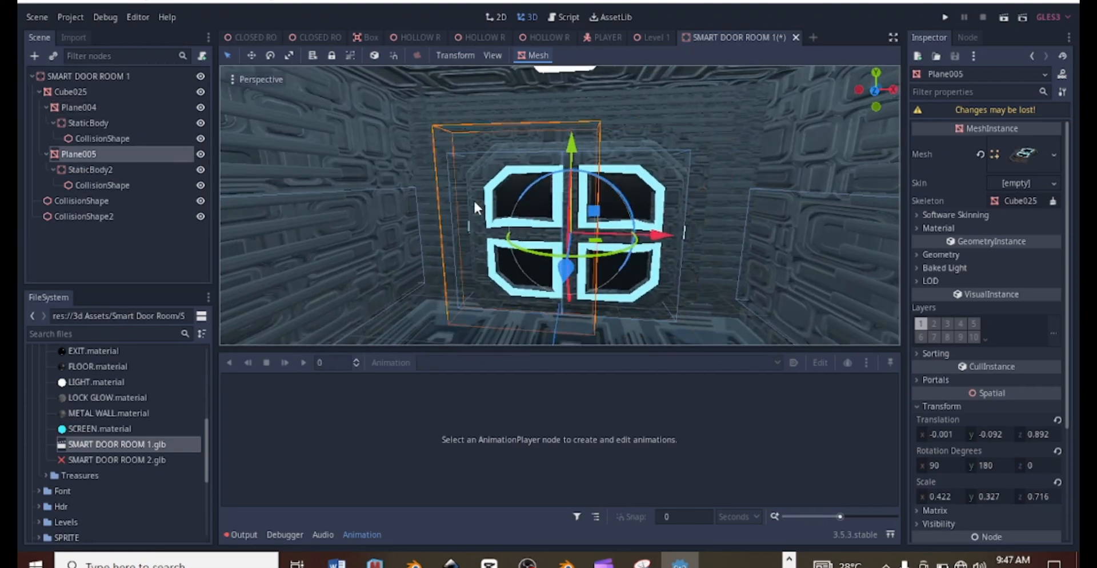
Duplicate the CollisionShape2 wall box under the room's root node
scroll(486, 206, down, 4)
middle_drag(619, 221, 453, 228)
middle_drag(541, 244, 592, 222)
scroll(769, 181, down, 6)
scroll(592, 221, down, 2)
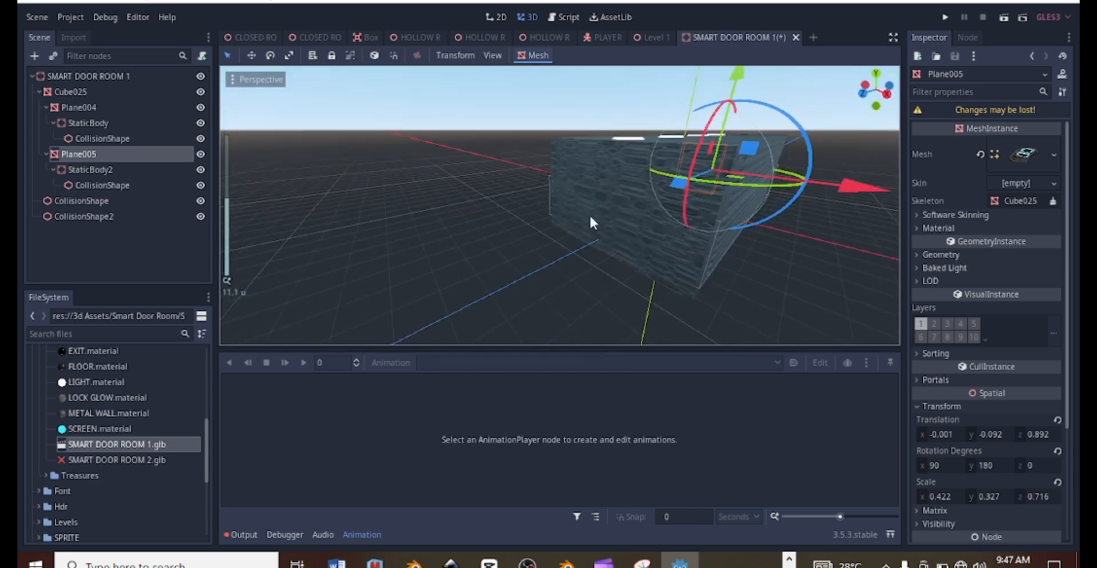
click(87, 106)
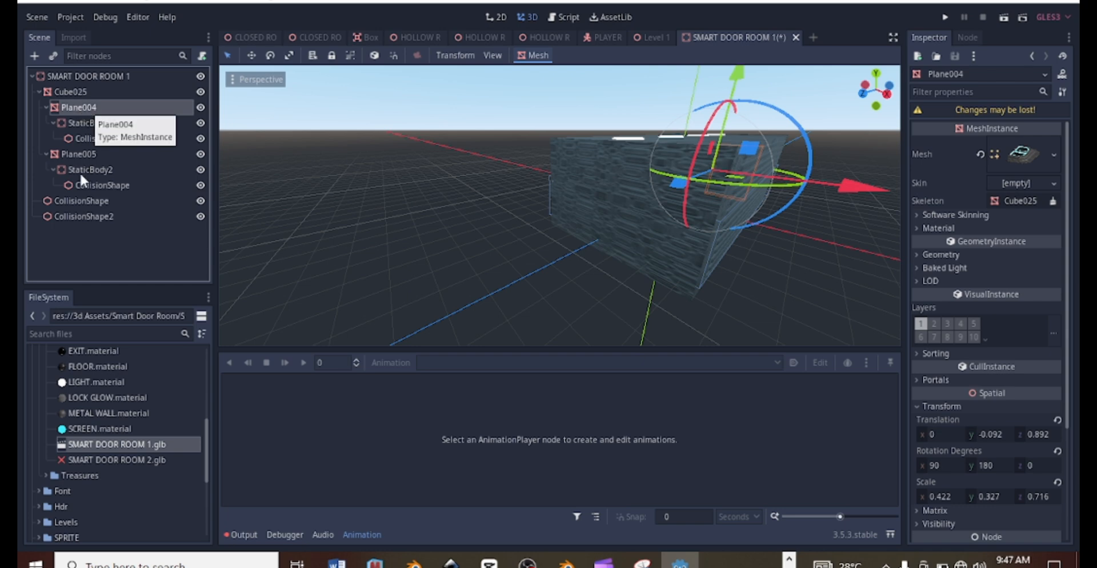
click(79, 205)
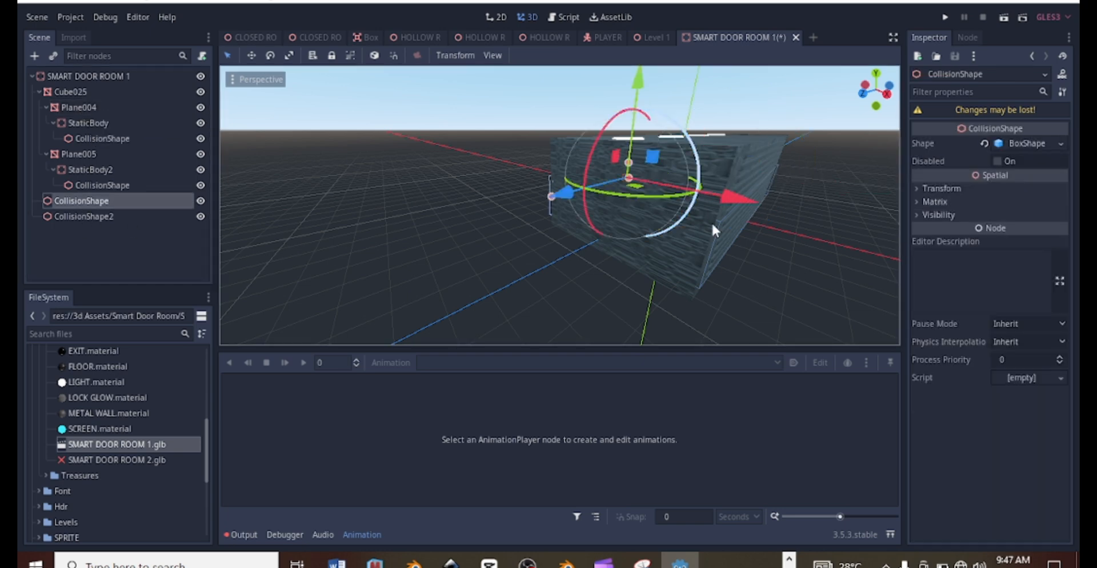
scroll(712, 226, down, 6)
middle_drag(712, 227, 683, 294)
click(85, 217)
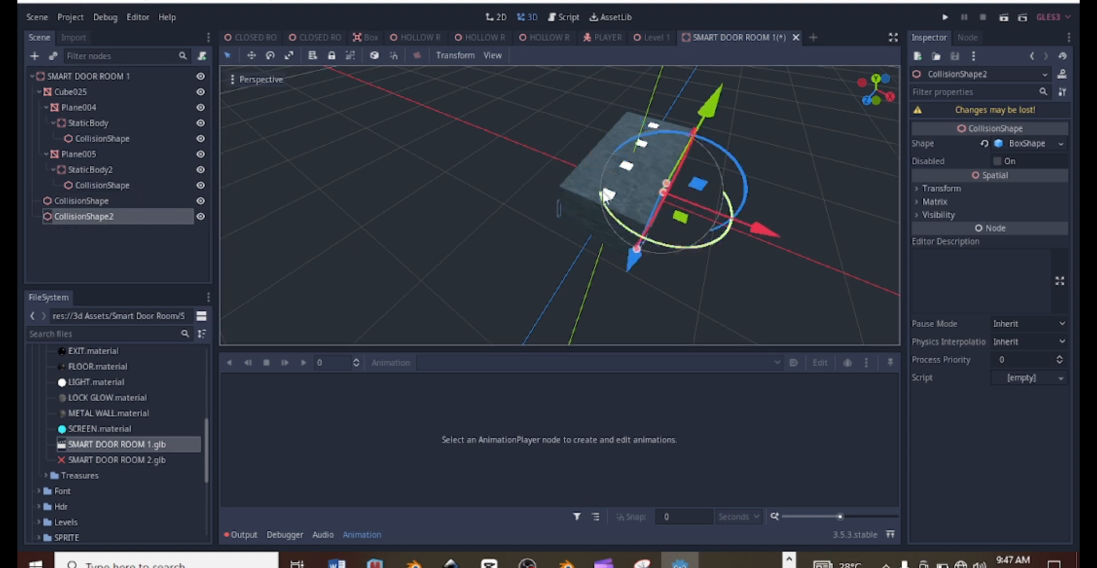
middle_drag(628, 217, 572, 257)
key(ctrl+d)
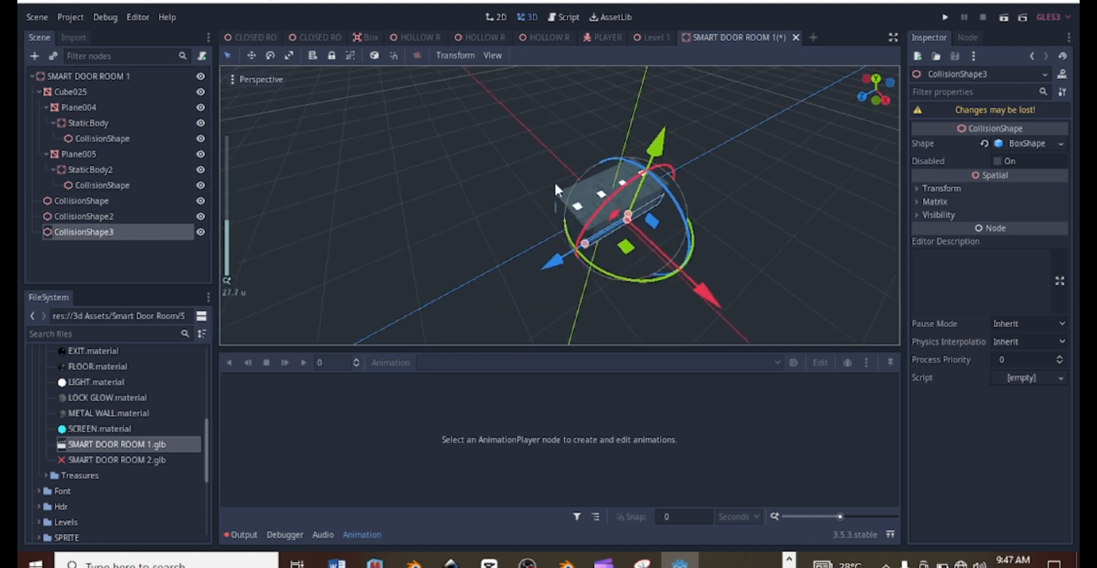
Try moving the duplicated CollisionShape3 lengthwise past the room's end and resizing it, and undo the move
drag(568, 260, 503, 286)
scroll(572, 240, up, 5)
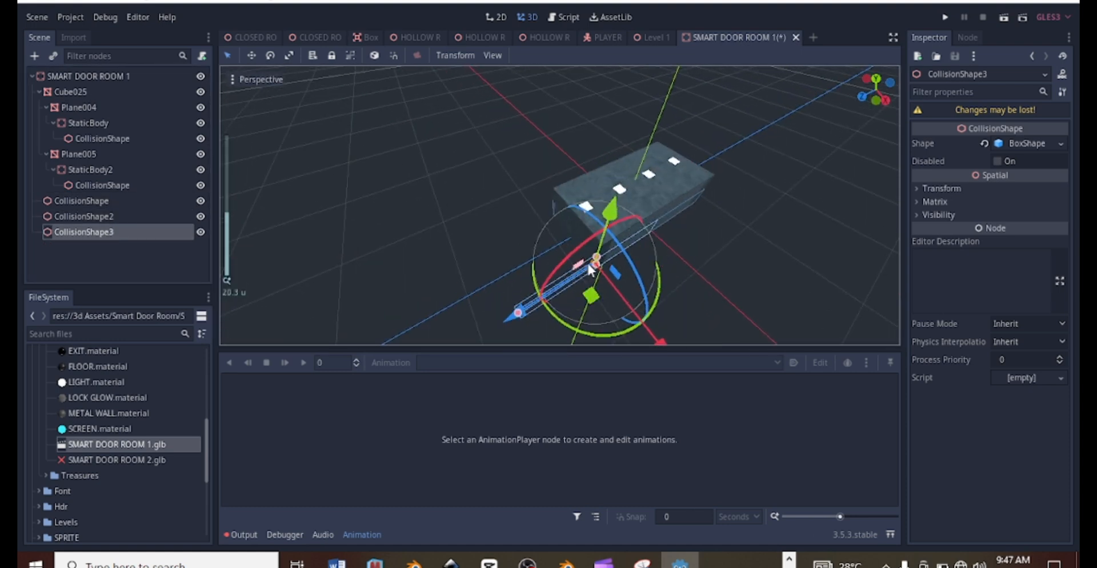
middle_drag(584, 207, 513, 146)
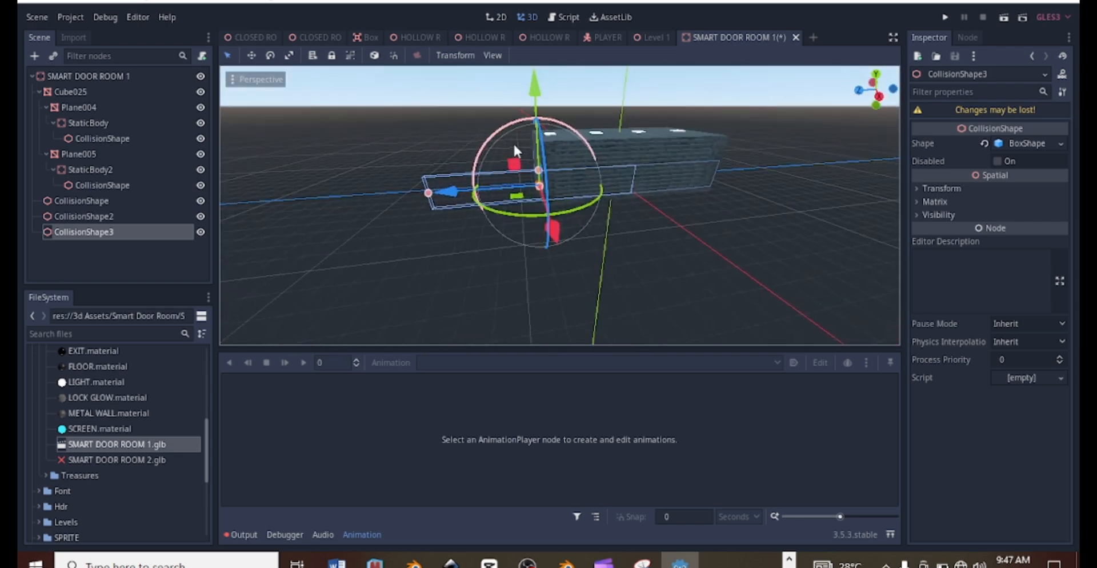
scroll(549, 178, up, 6)
middle_drag(583, 210, 611, 212)
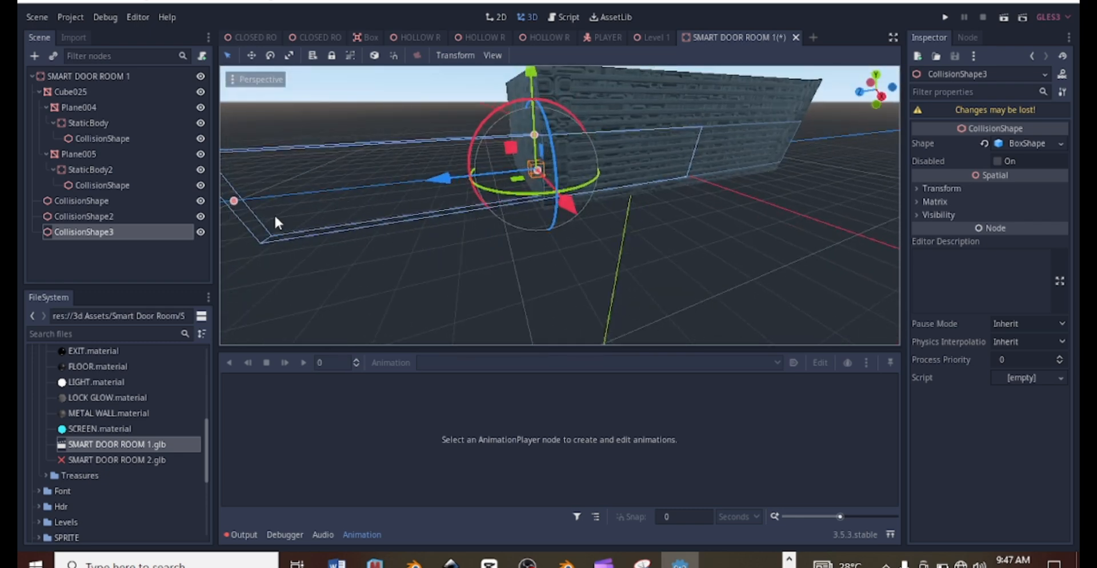
drag(234, 201, 345, 192)
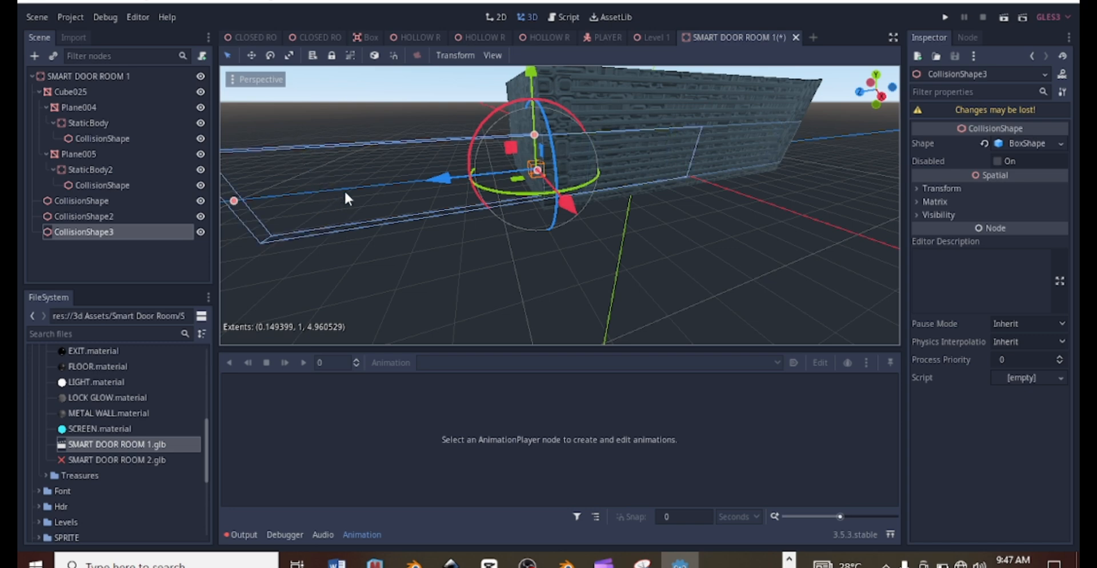
key(ctrl+z)
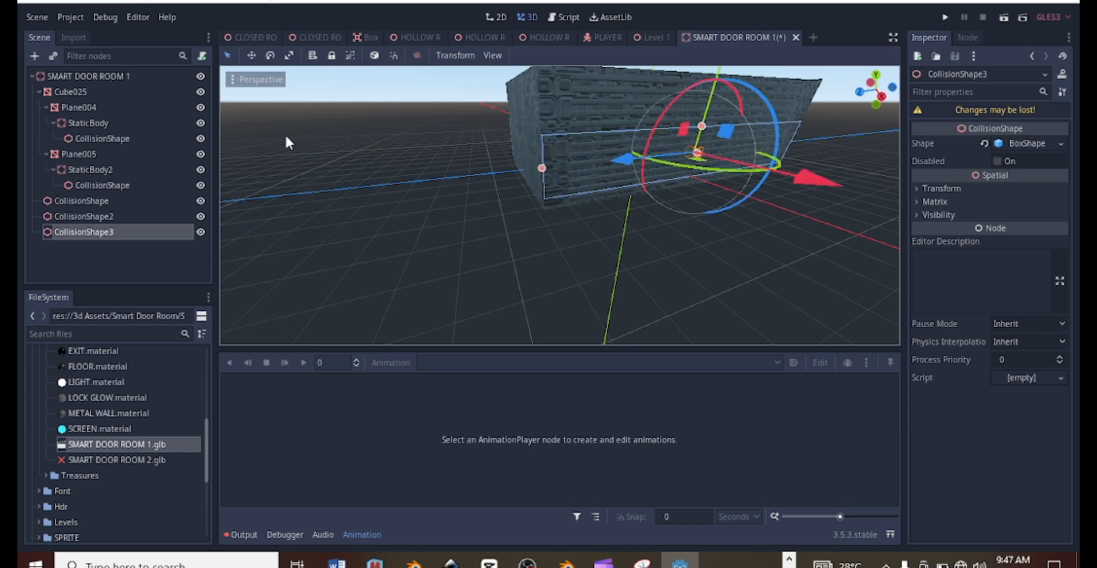
Add a StaticBody node as a child of the SMART DOOR ROOM 1 root
middle_drag(286, 135, 617, 172)
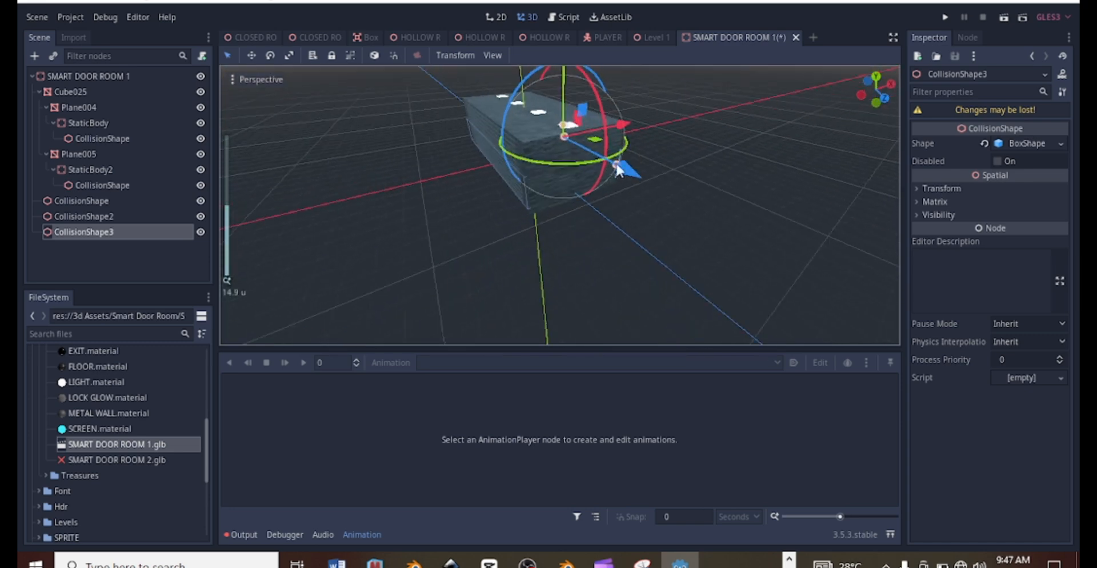
click(72, 77)
right_click(72, 76)
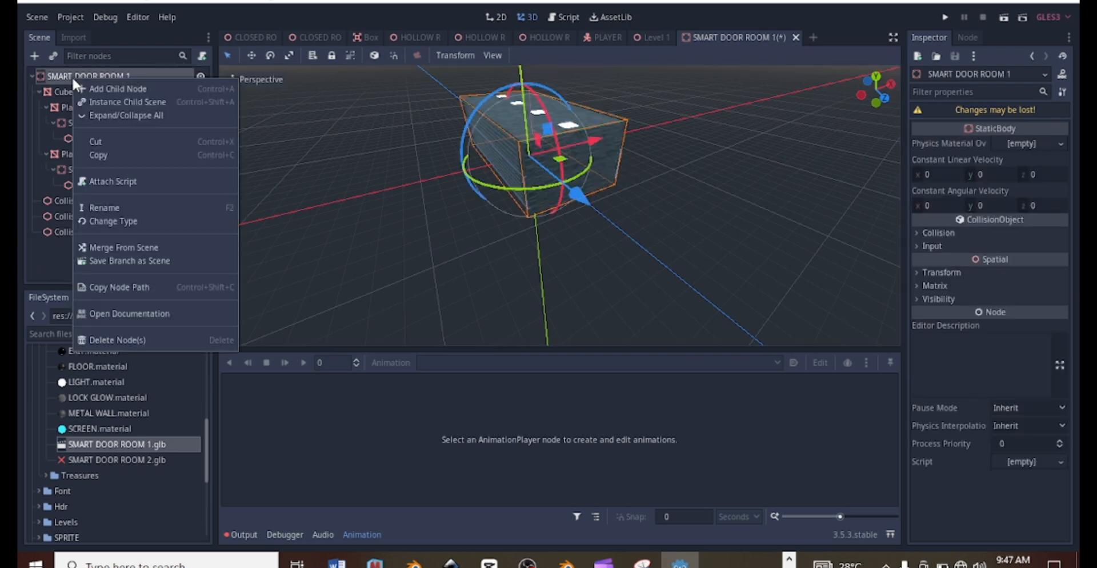
click(102, 87)
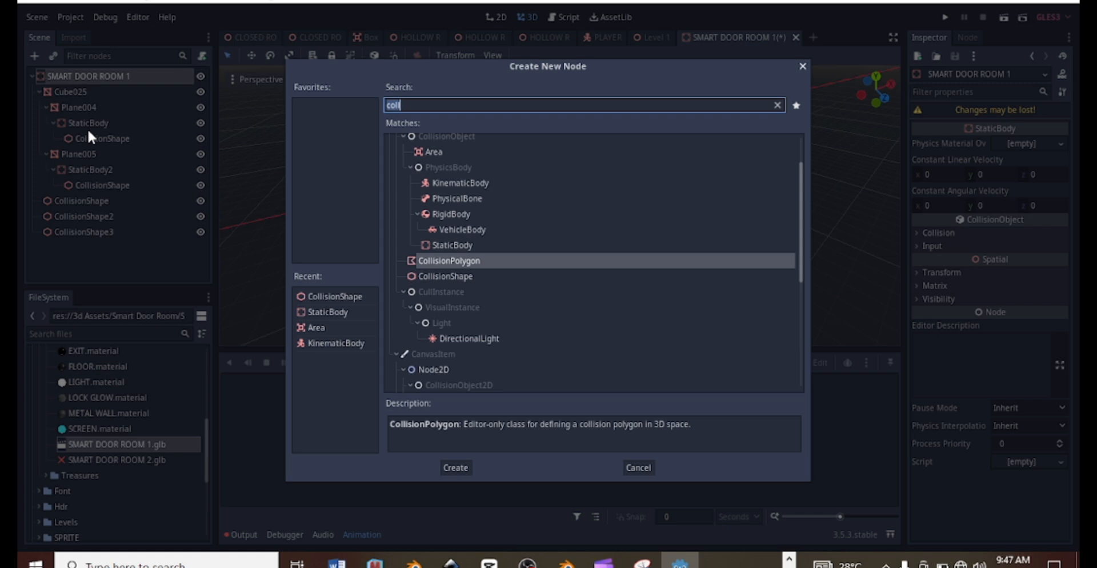
text(stat)
key(Return)
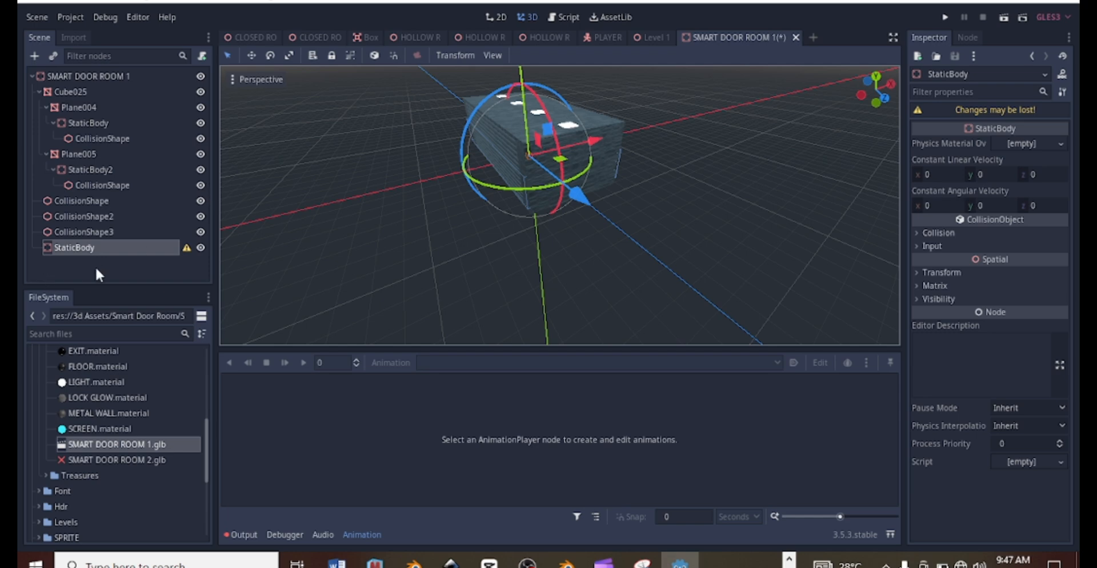
Add a CollisionShape node as a child of the new StaticBody
right_click(91, 248)
click(155, 169)
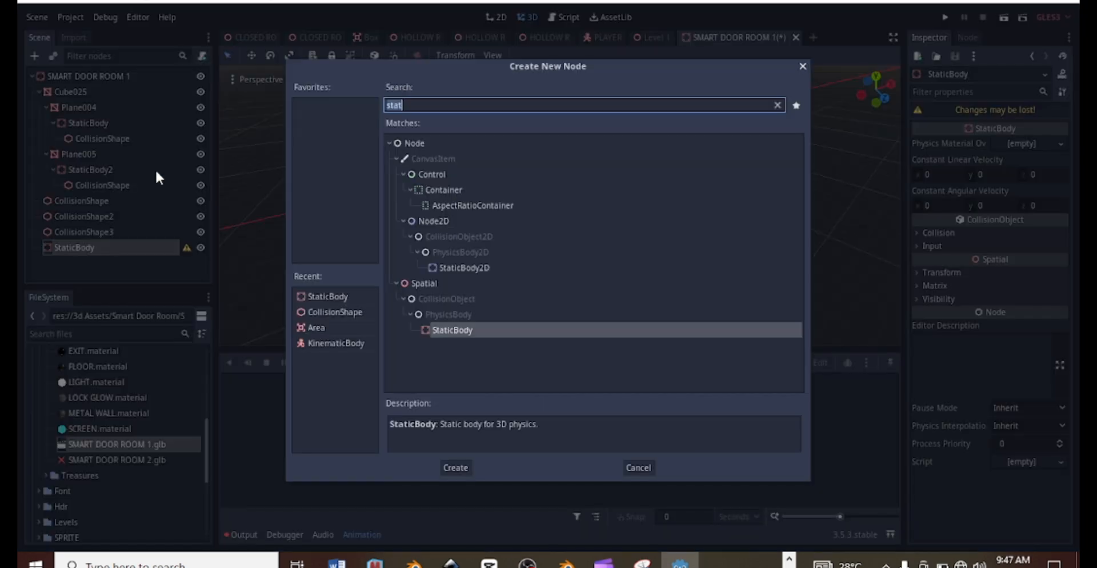
text(coll)
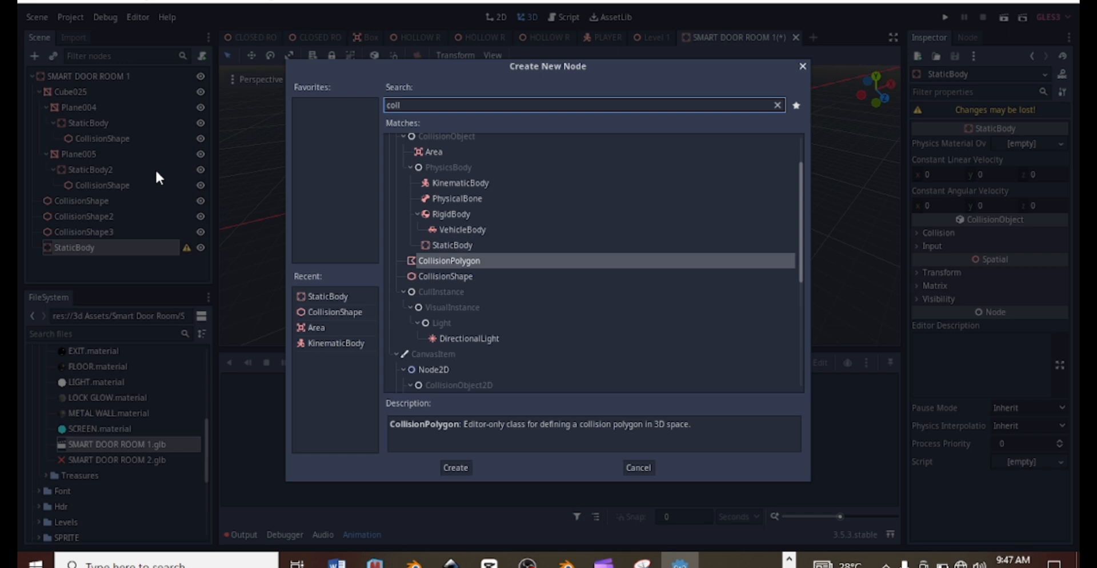
key(Down)
key(Return)
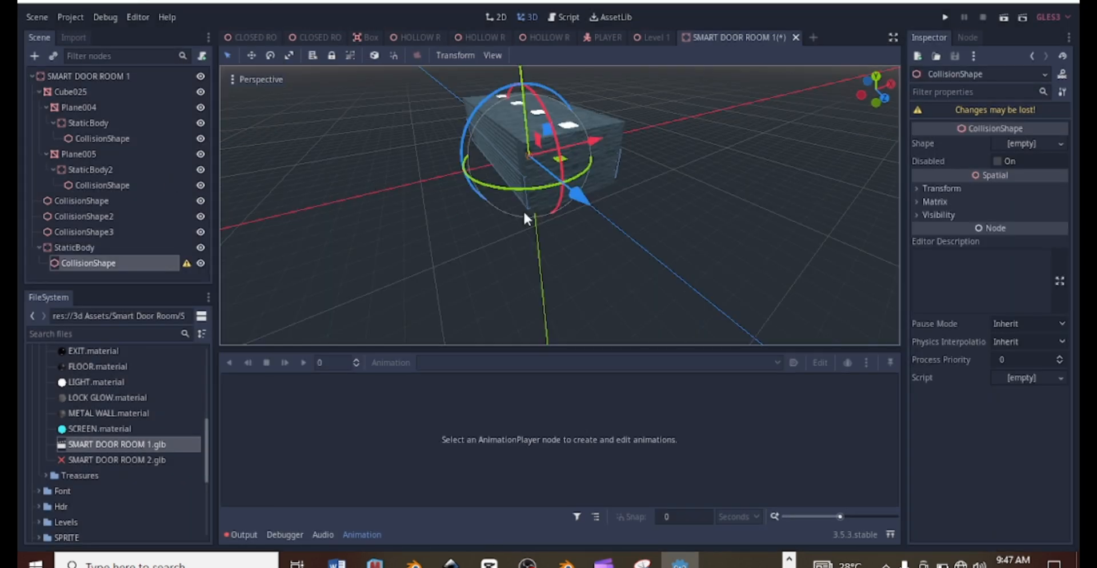
Move the new CollisionShape out to the room's end wall and assign it a BoxShape
drag(578, 197, 663, 302)
scroll(587, 274, up, 3)
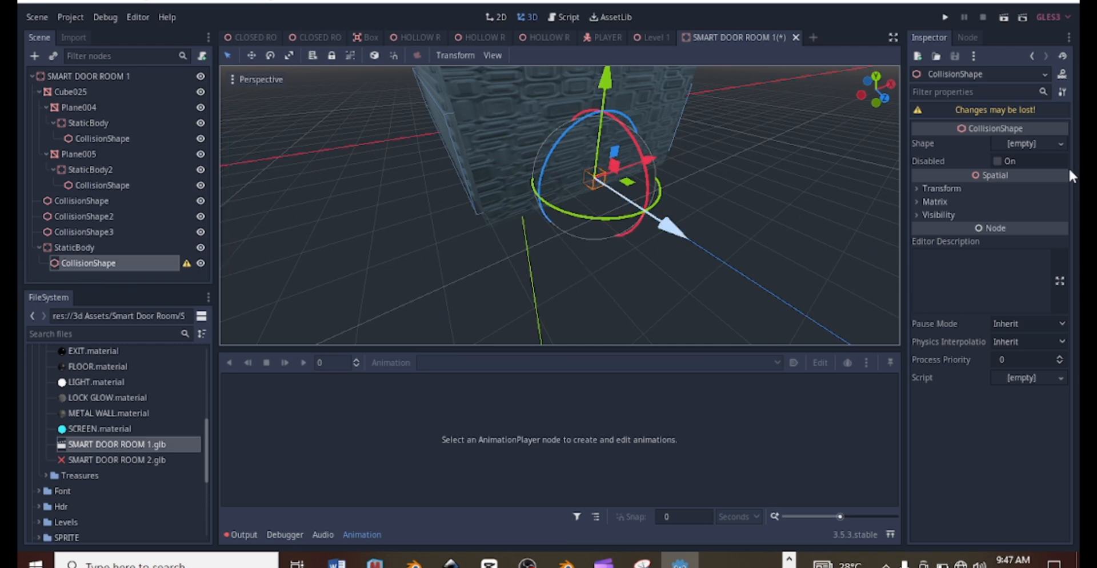
click(1061, 141)
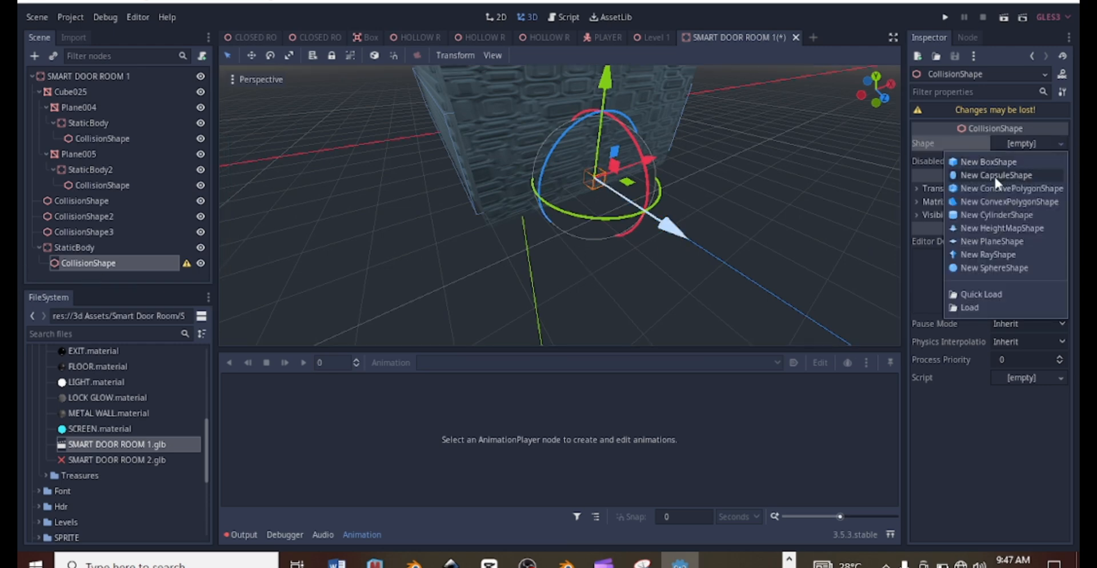
click(992, 163)
Raise the end-wall box slightly and resize its extents to about 2.24 wide and 0.17 deep
scroll(663, 223, up, 2)
middle_drag(663, 223, 619, 163)
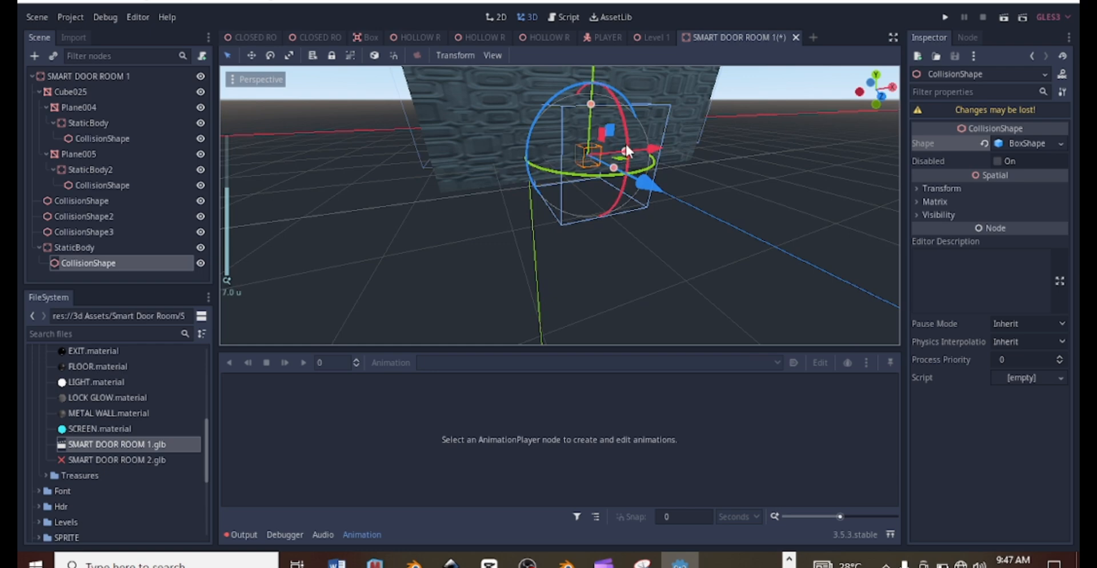
drag(625, 146, 680, 138)
scroll(653, 155, down, 7)
middle_drag(624, 160, 673, 178)
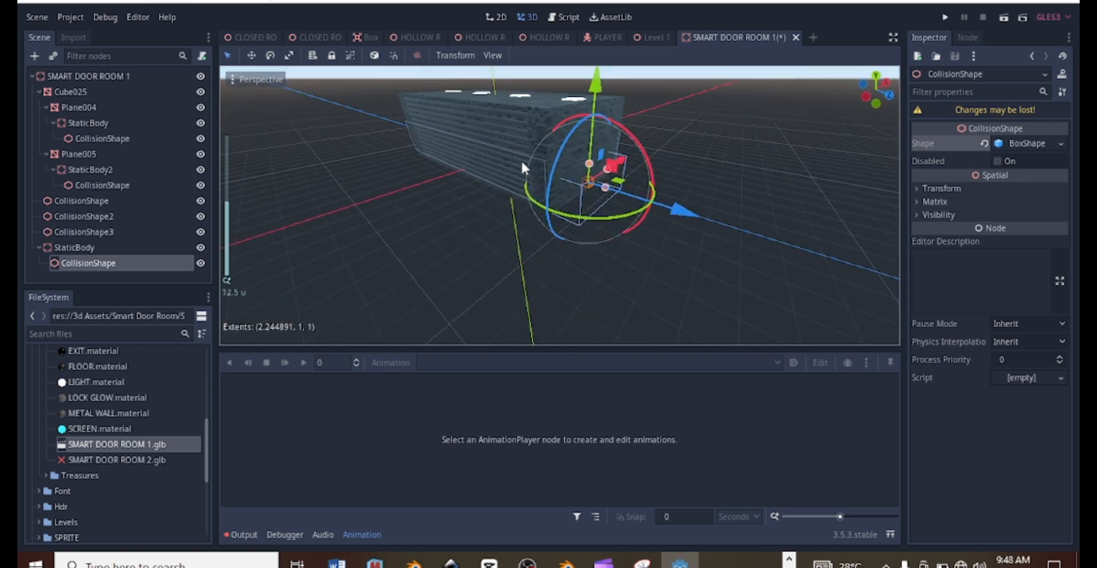
drag(597, 95, 600, 74)
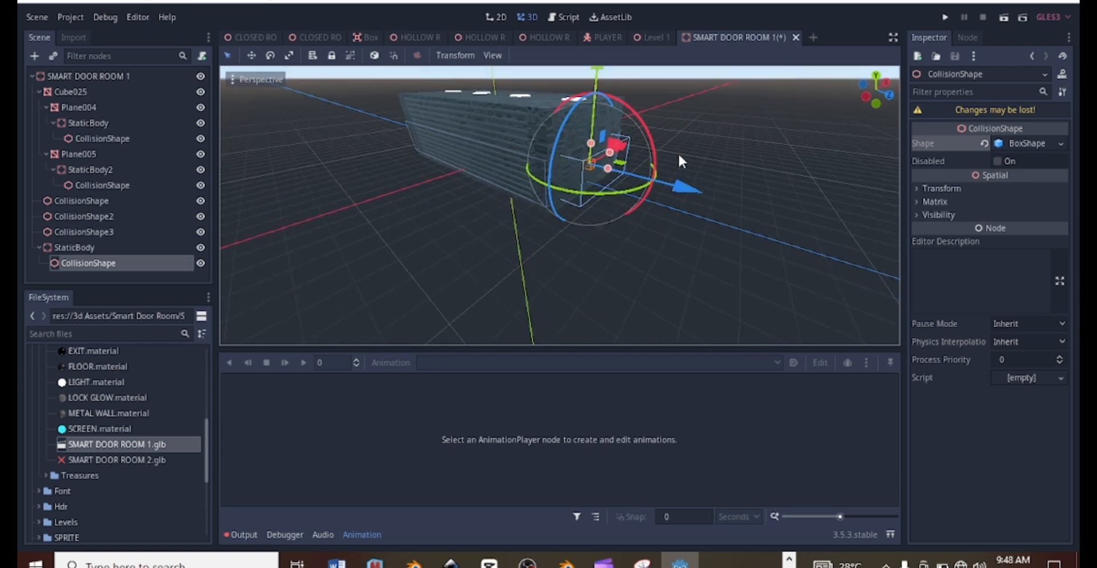
middle_drag(679, 156, 612, 210)
drag(607, 192, 591, 183)
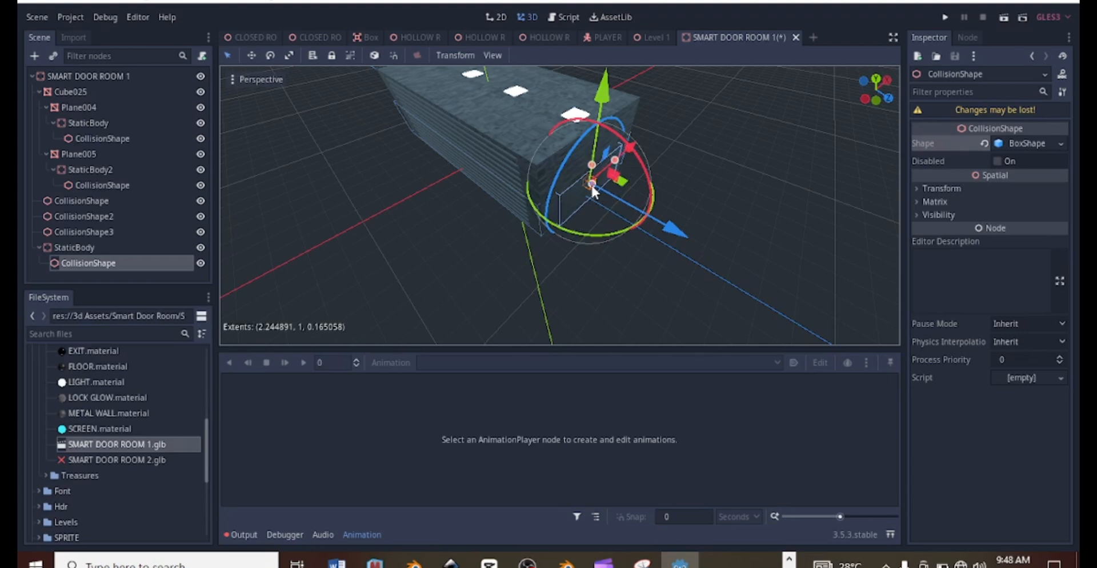
Widen the end-wall box to an extent of about 3.06 and shift it sideways to span the wall
scroll(591, 183, up, 2)
middle_drag(627, 190, 532, 224)
drag(613, 182, 636, 187)
middle_drag(636, 187, 481, 209)
scroll(481, 210, up, 7)
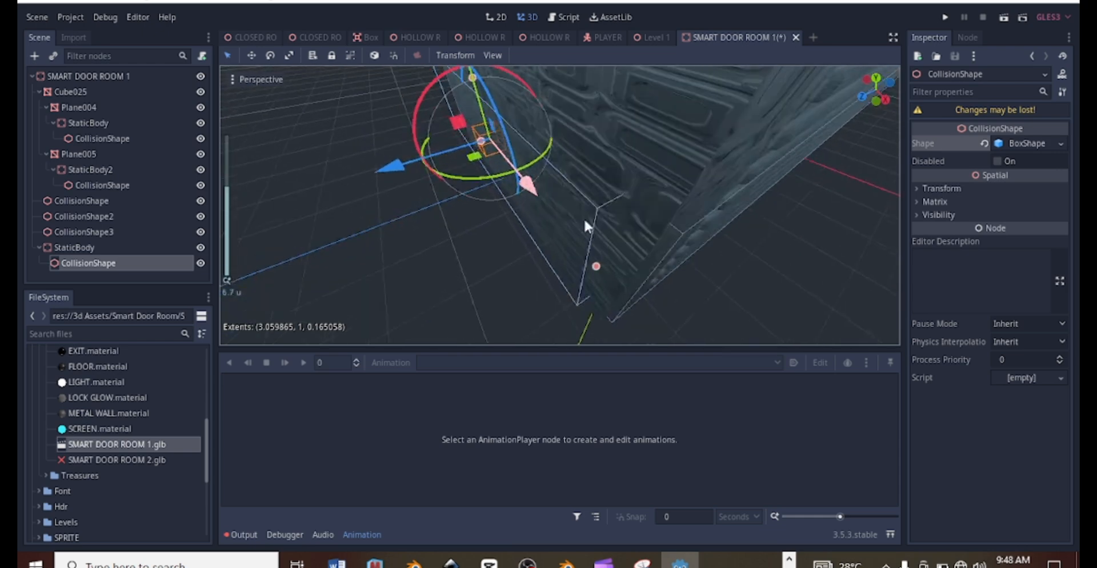
middle_drag(584, 222, 674, 175)
drag(673, 175, 693, 181)
Thin the end-wall collision box to a depth extent of about 0.056
middle_drag(693, 175, 525, 171)
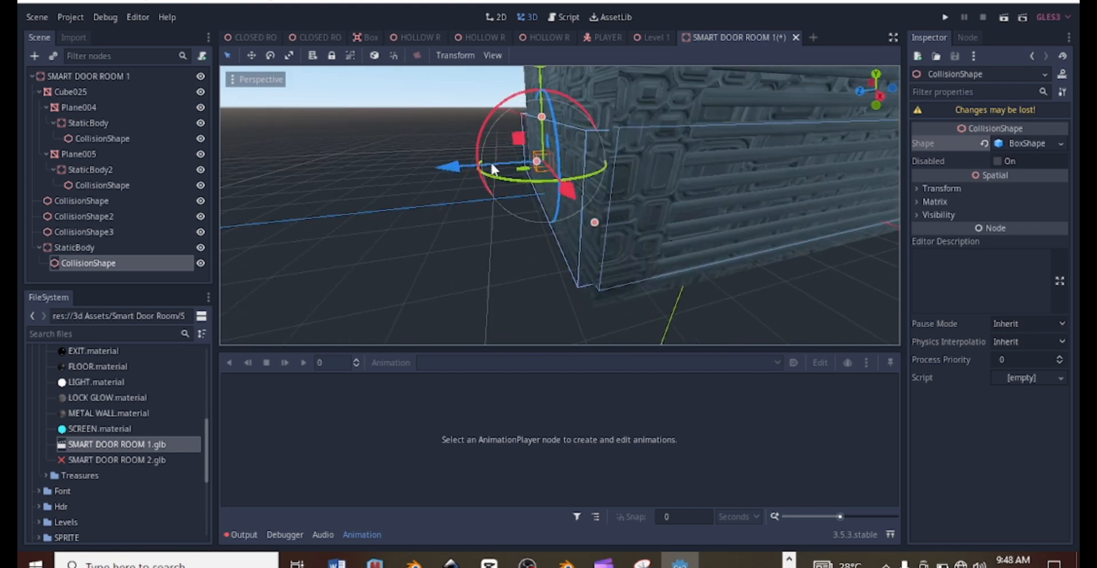
drag(533, 160, 544, 161)
scroll(544, 161, down, 9)
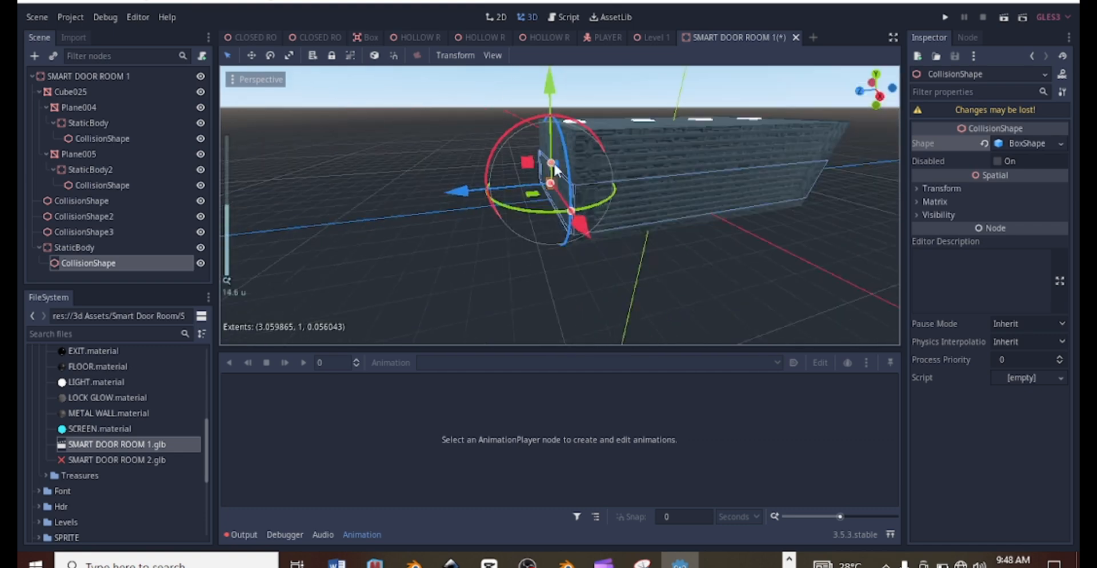
middle_drag(544, 160, 462, 170)
middle_drag(589, 193, 547, 214)
scroll(440, 178, up, 9)
scroll(448, 177, down, 7)
key(ctrl+s)
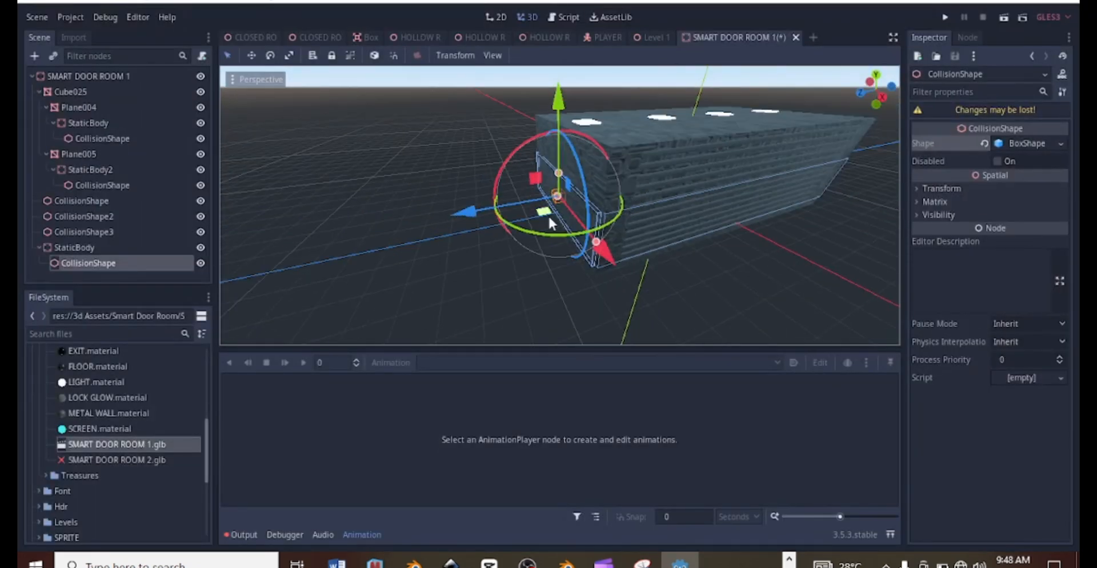
Nudge the thin collision box along the room's length so it sits against the end wall
drag(474, 215, 474, 216)
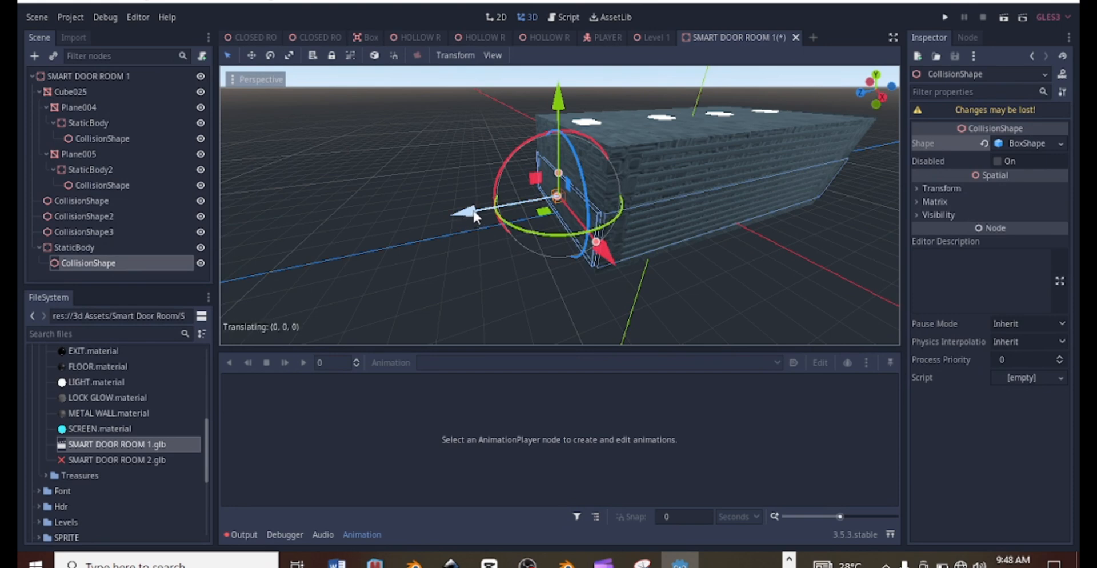
scroll(478, 228, down, 8)
middle_drag(483, 235, 573, 253)
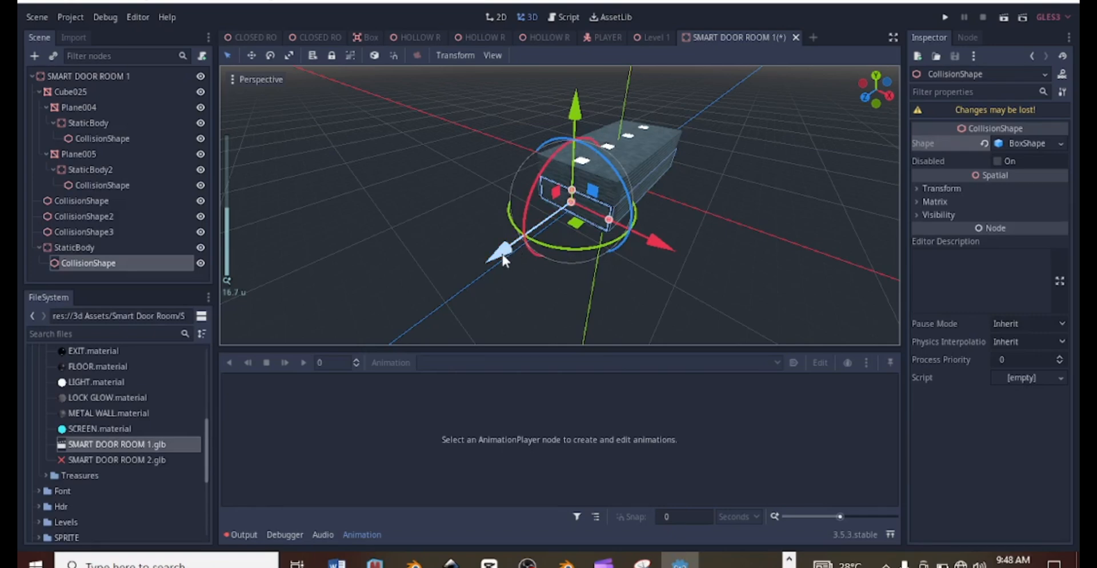
mouse_move(502, 255)
mouse_down()
mouse_move(514, 249)
mouse_move(505, 259)
mouse_up()
scroll(503, 255, up, 3)
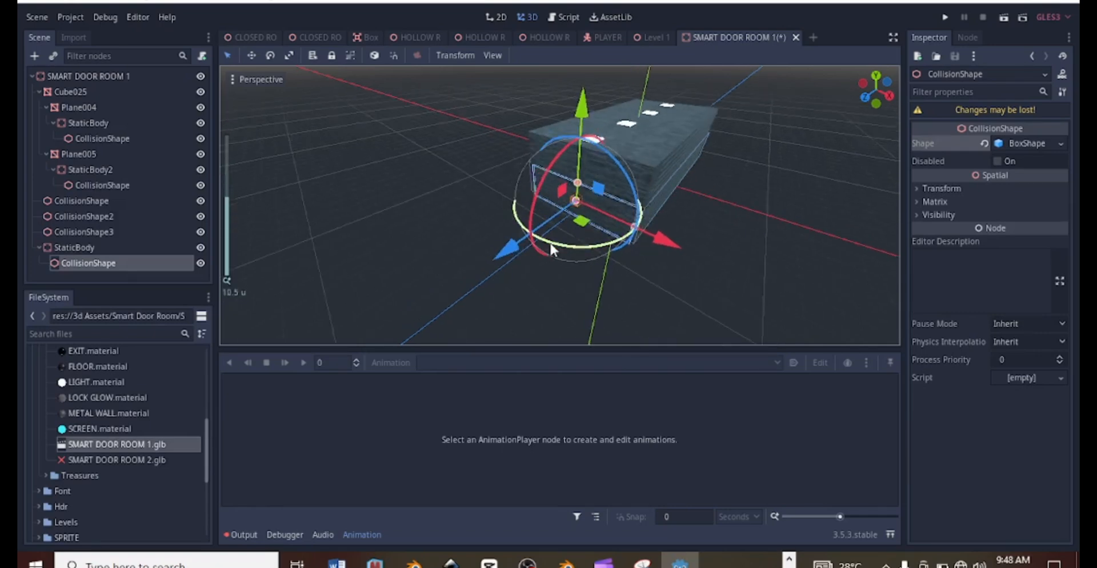
middle_drag(503, 254, 491, 200)
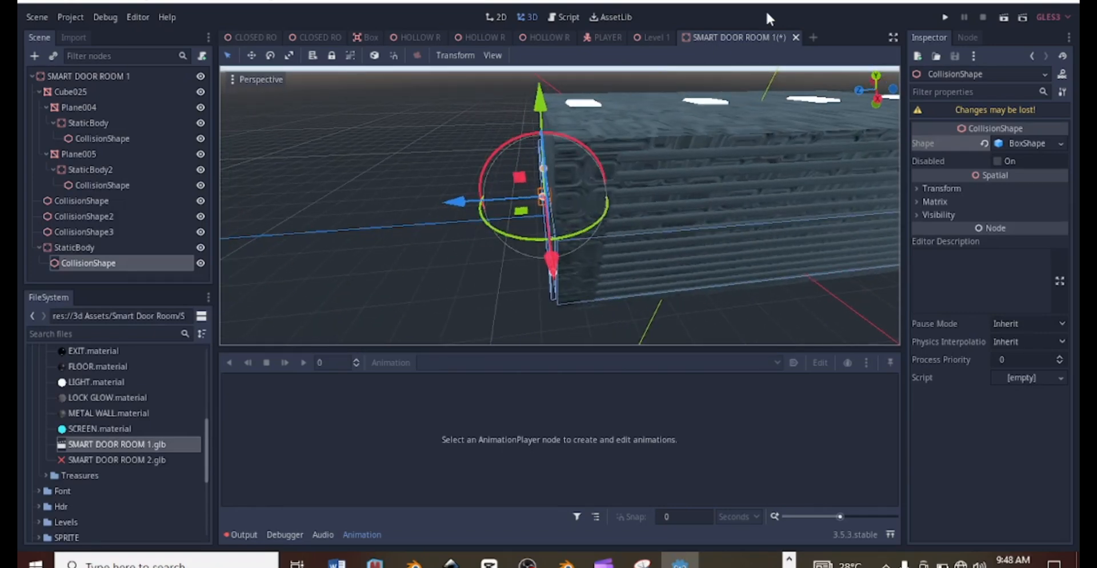
Save the current room scene as SMART DOOR ROOM 1.tscn in the project's res://Scene folder
right_click(728, 36)
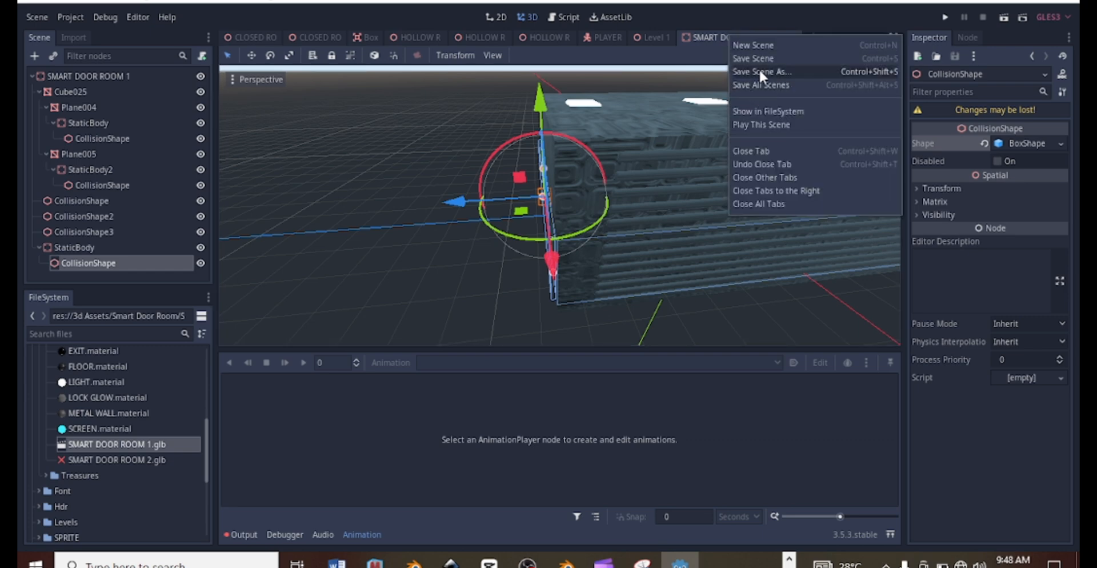
click(759, 69)
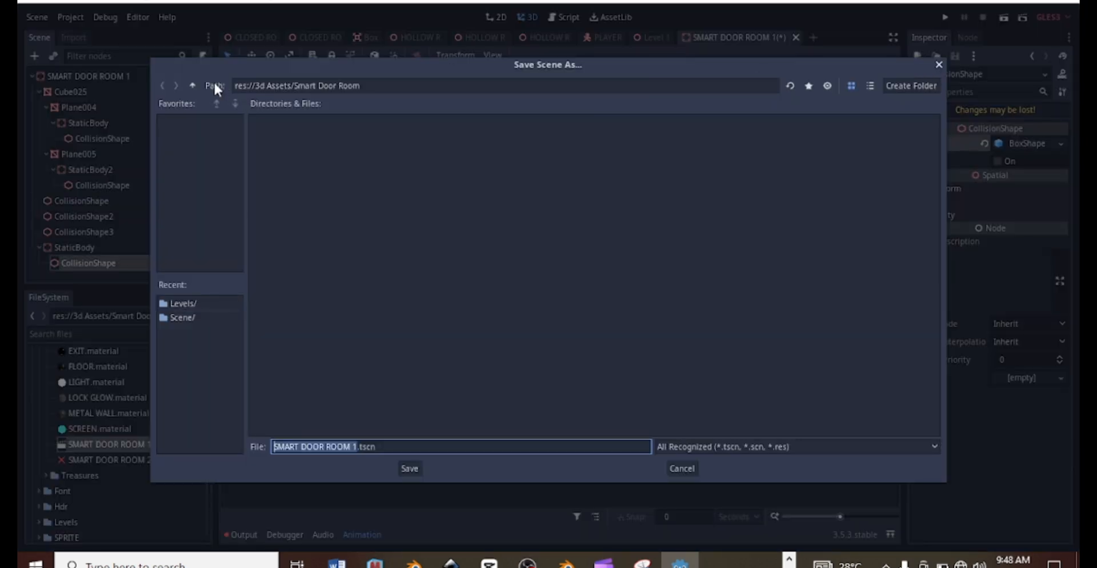
click(194, 84)
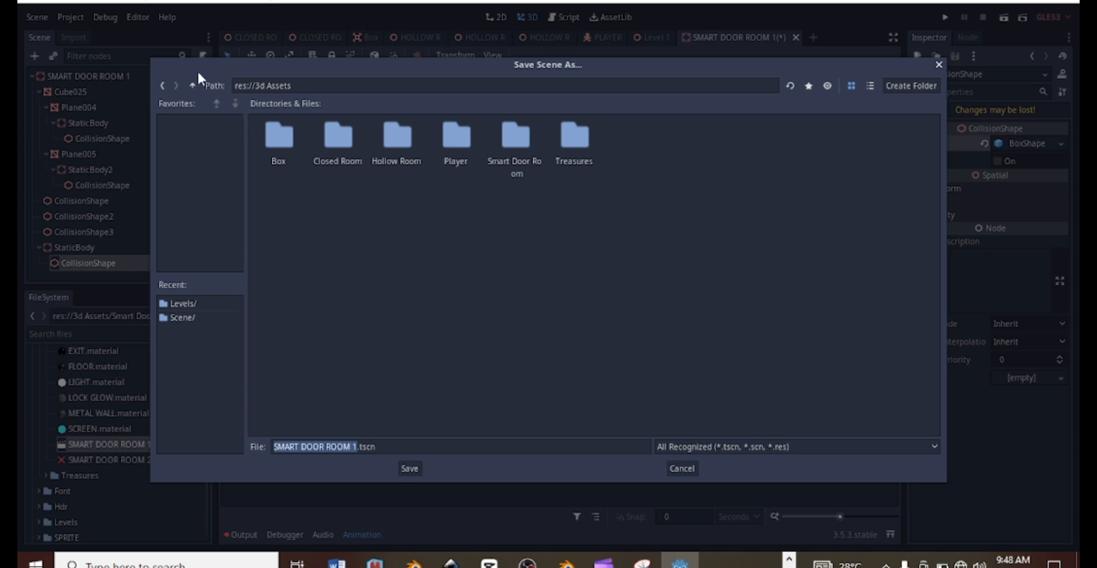
click(194, 85)
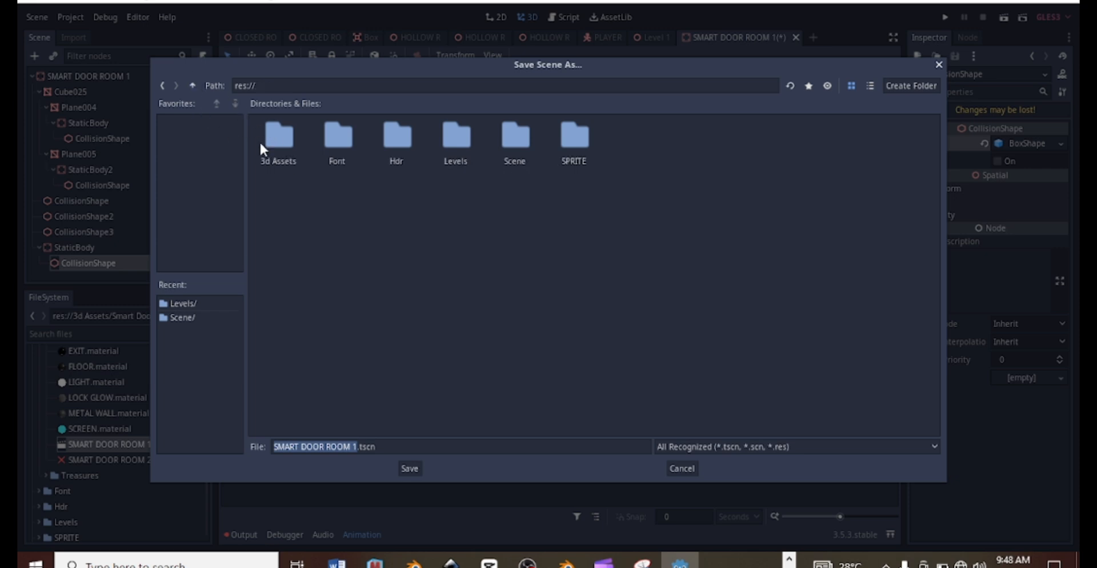
double_click(507, 153)
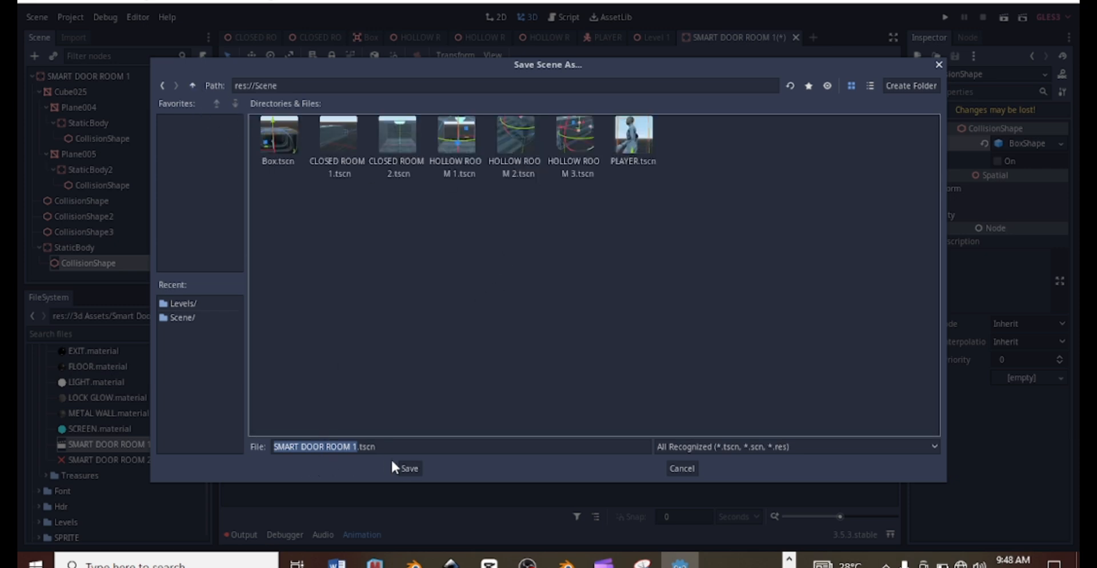
click(417, 469)
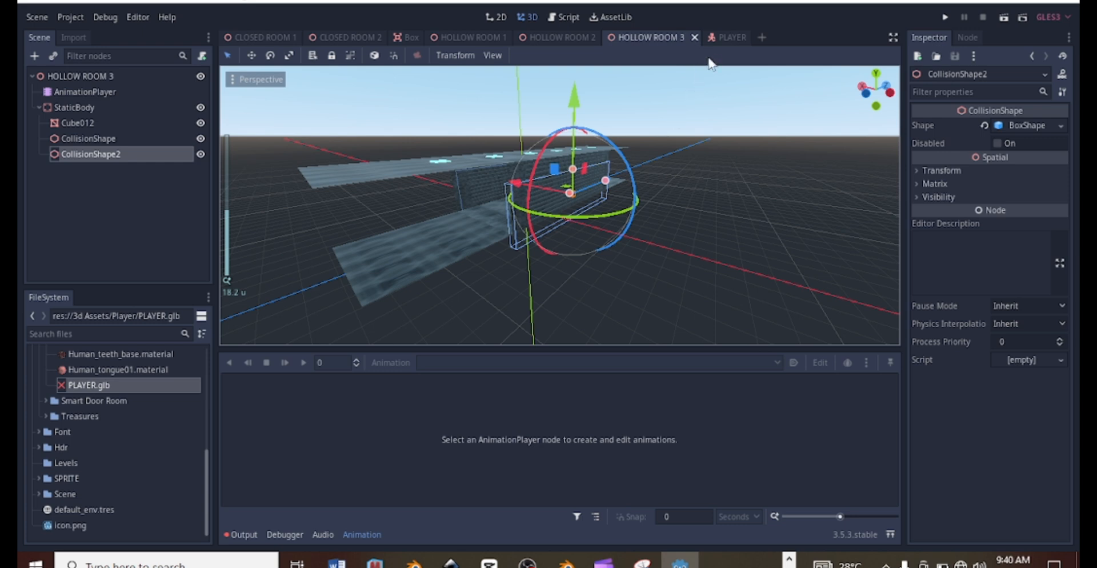
Create a new empty scene after the PLAYER scene and give it a 3D Spatial root node
mouse_move(730, 41)
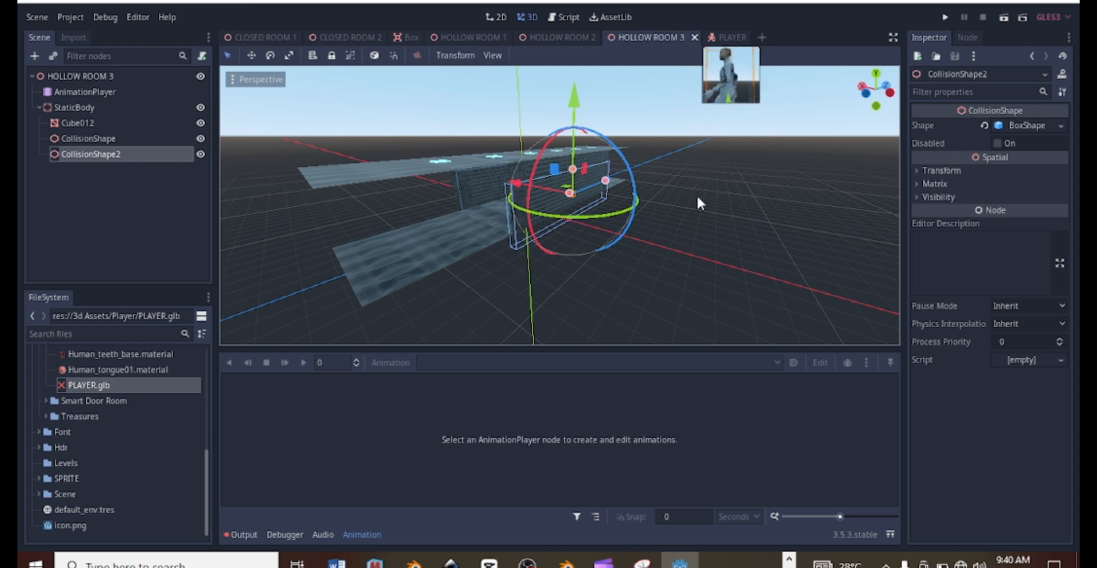
click(728, 37)
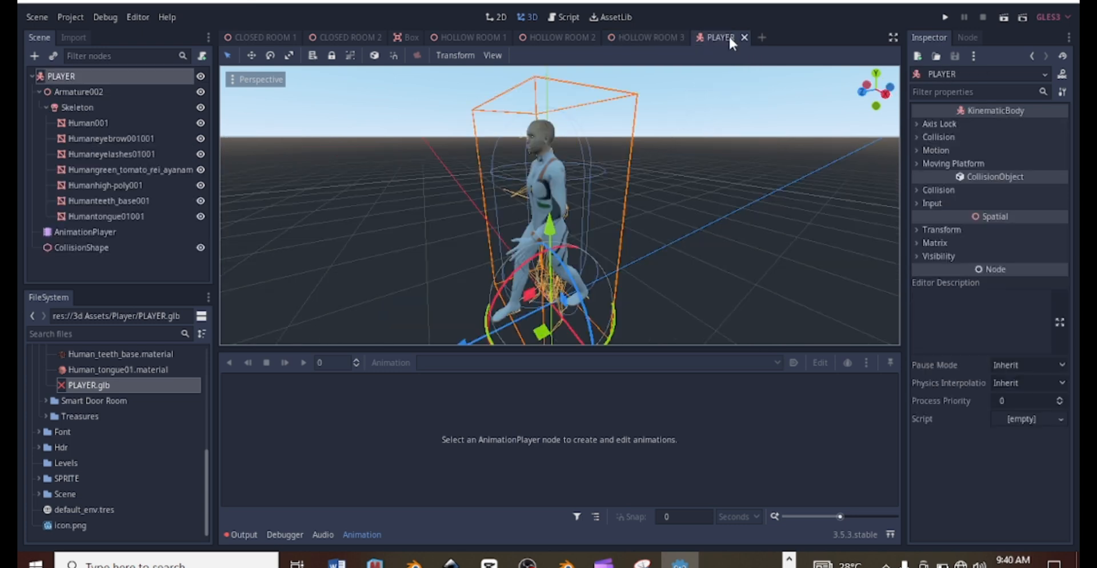
click(761, 37)
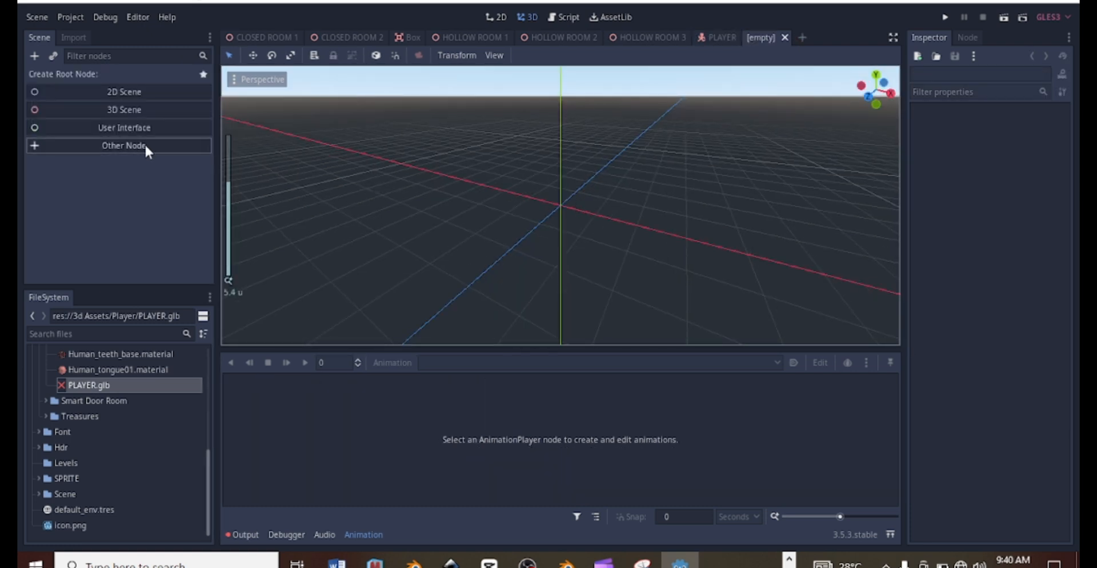
click(114, 111)
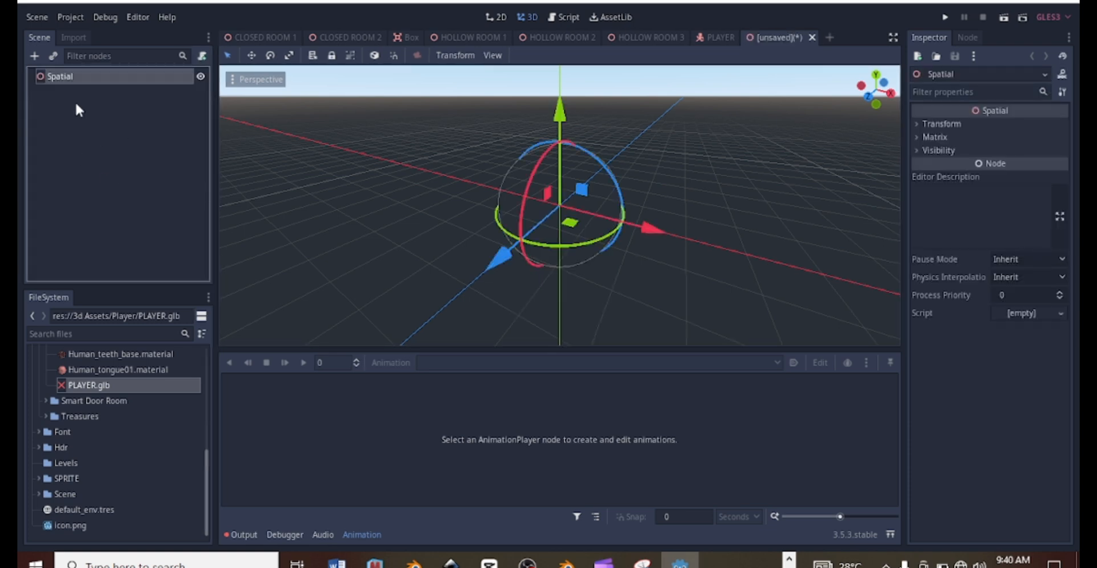
scroll(623, 228, down, 5)
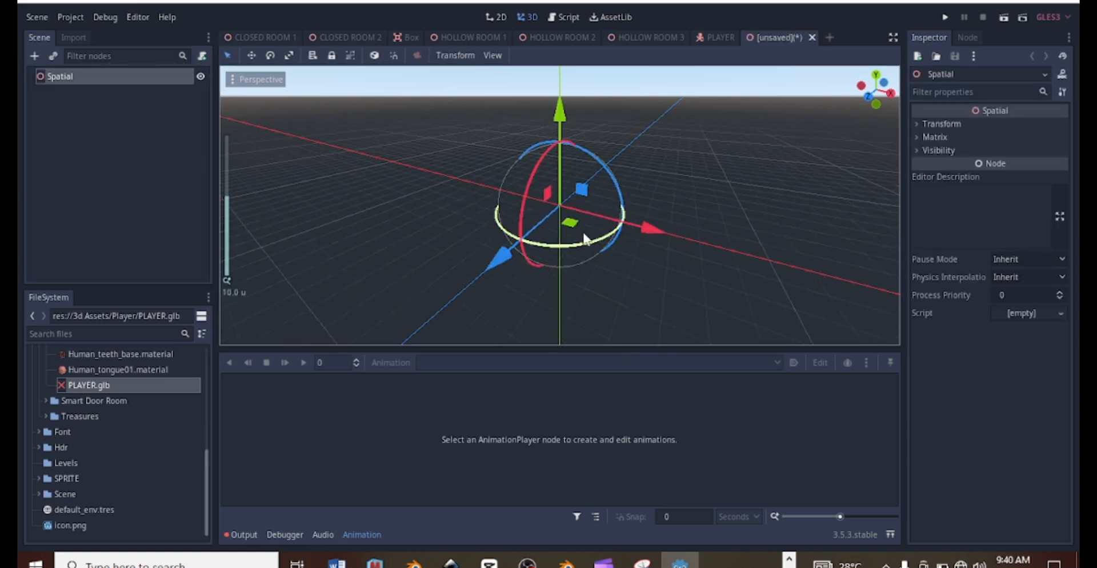
middle_drag(622, 227, 610, 225)
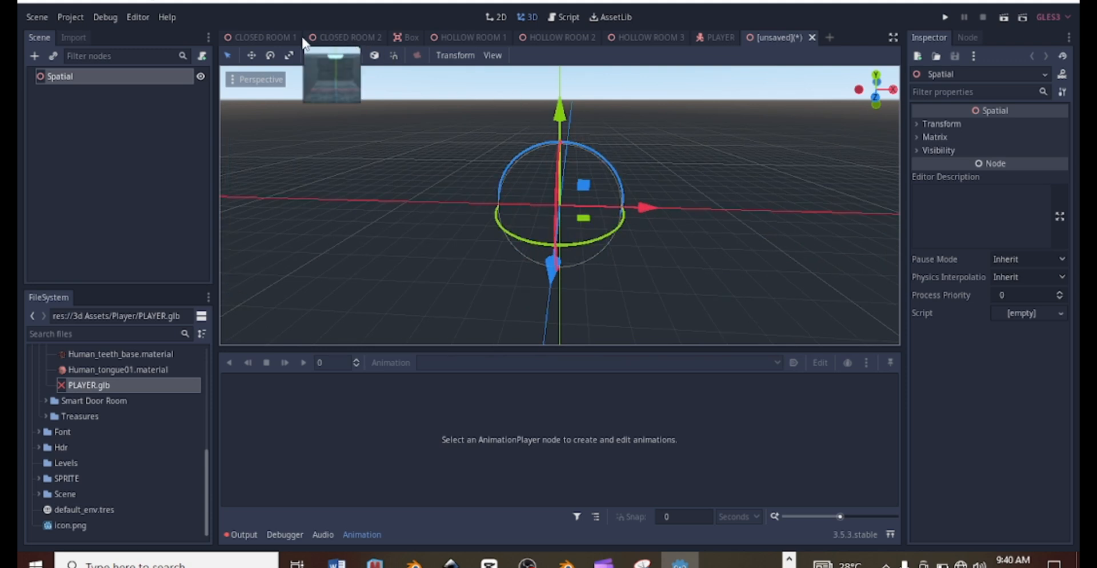
mouse_move(246, 42)
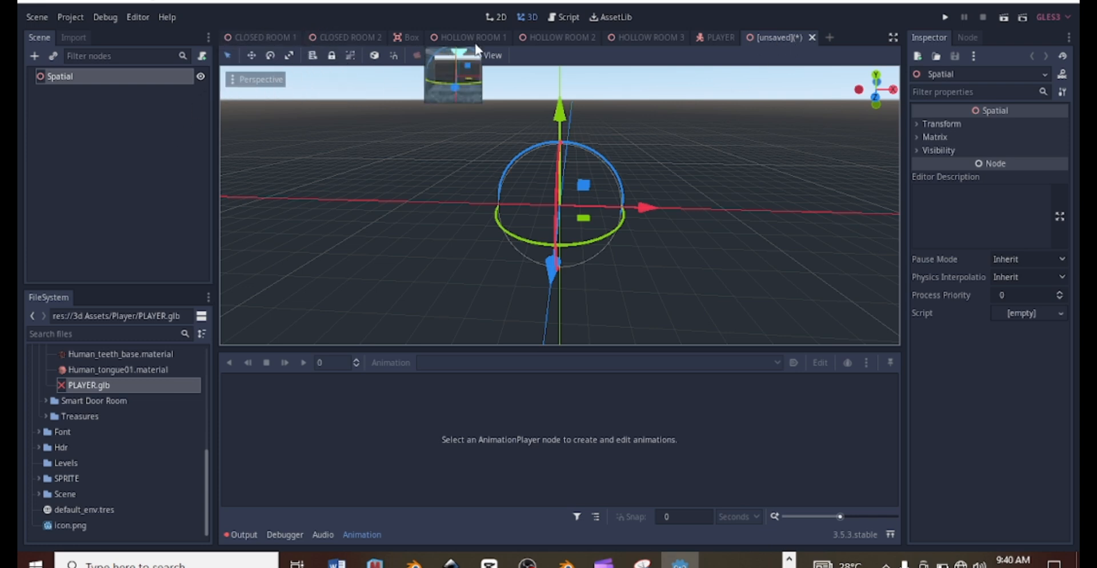
mouse_move(364, 32)
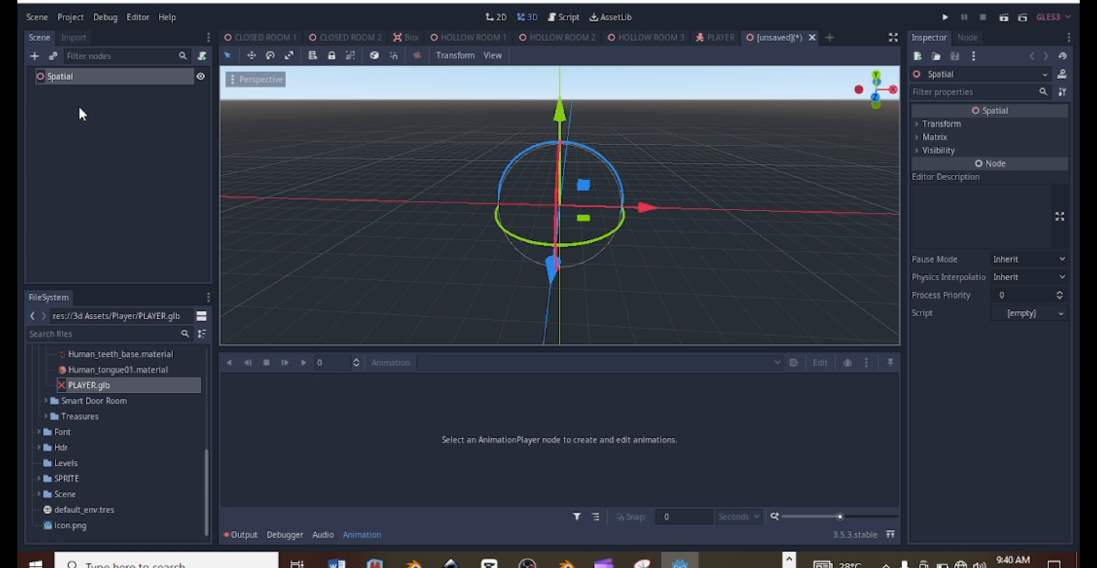
Save the new scene in the res://Levels folder under the name Level 1.tscn
right_click(780, 37)
click(807, 76)
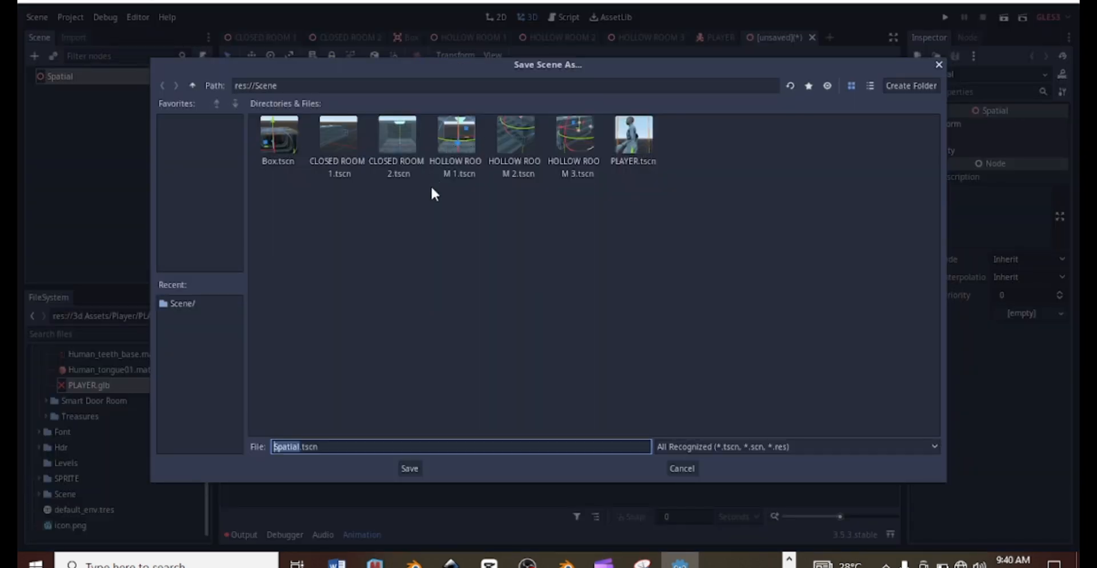
click(192, 85)
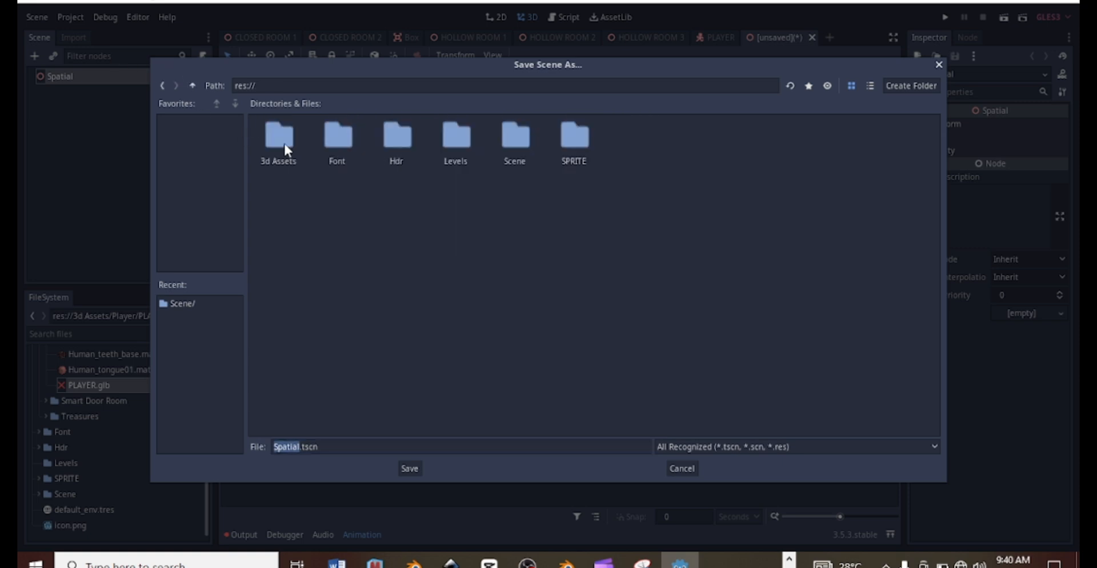
double_click(450, 152)
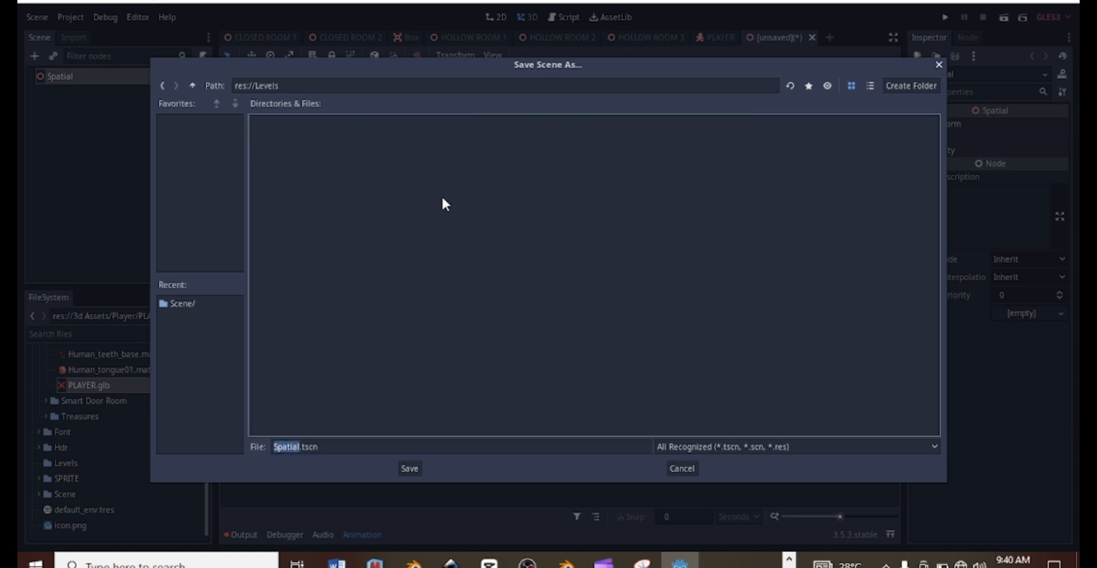
click(291, 446)
drag(298, 448, 231, 447)
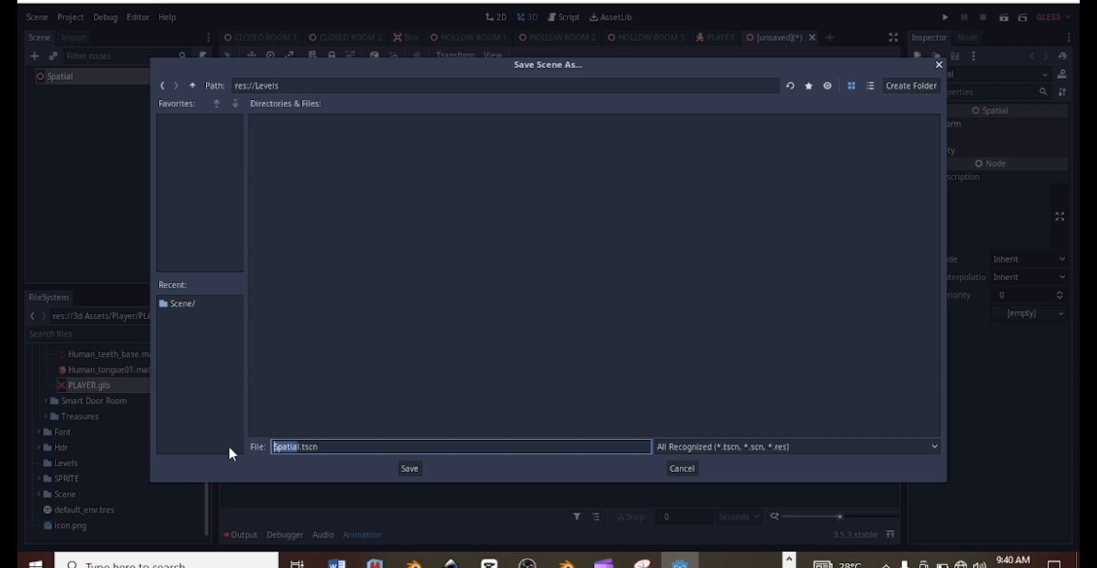
key(Delete)
key(Delete)
key(Delete)
text(Level 1.)
click(410, 469)
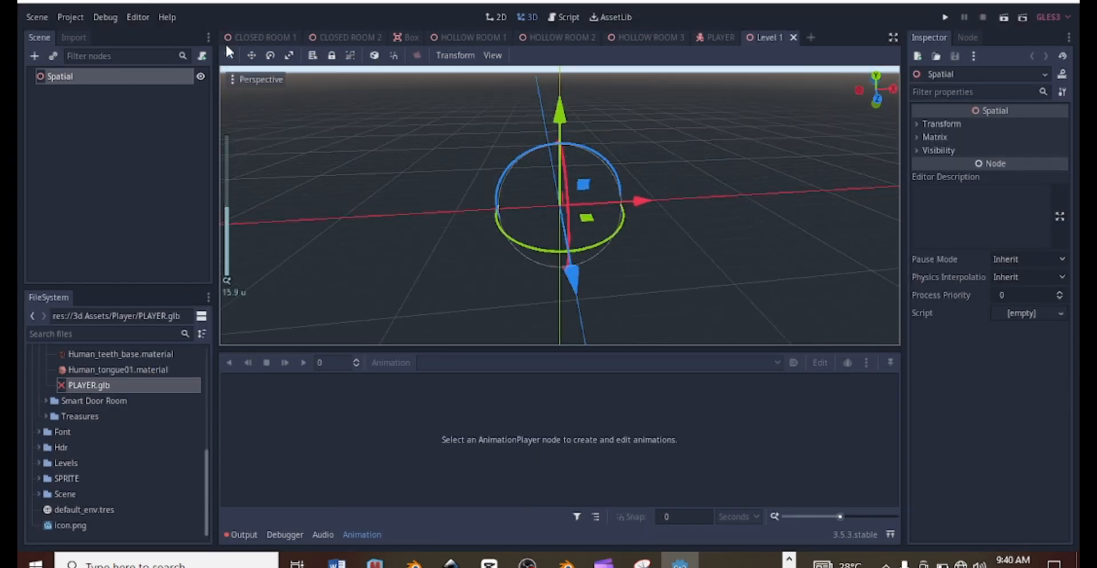
Instance CLOSED ROOM 1.glb under the root Spatial node and move it along the X axis, well clear of the origin
right_click(61, 77)
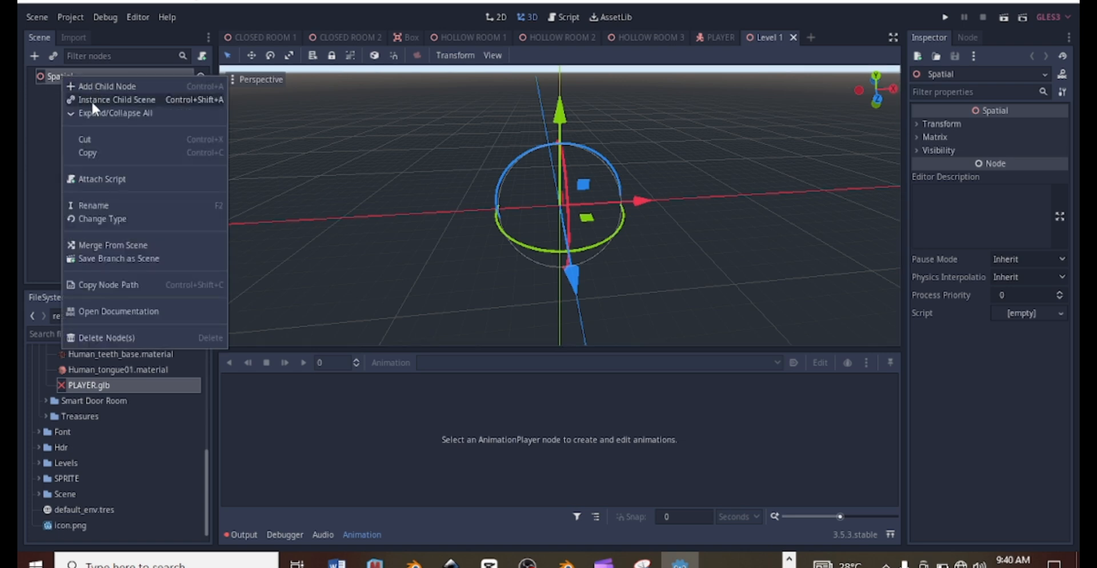
click(136, 100)
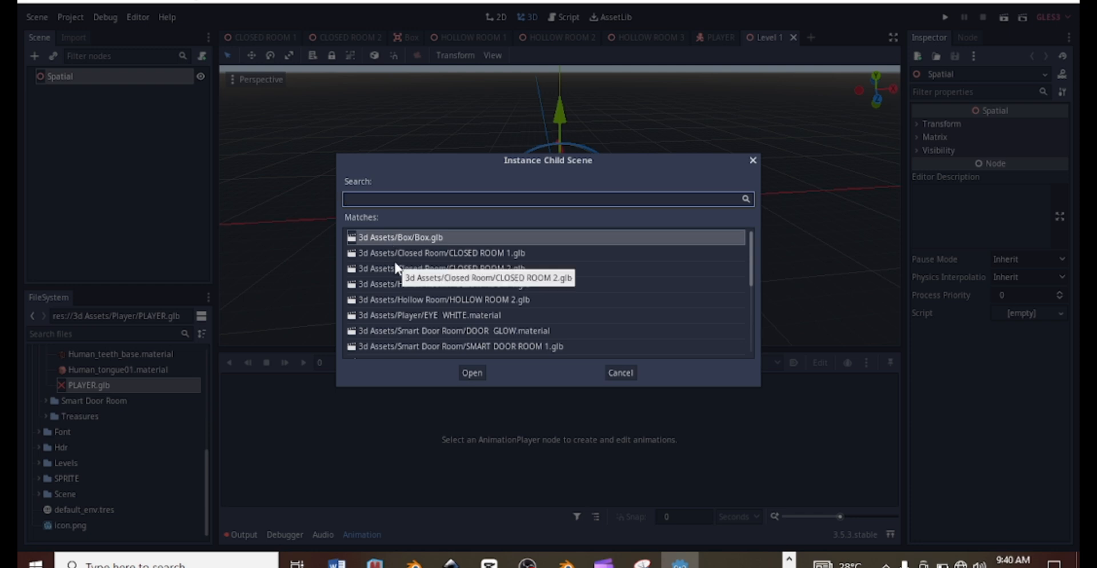
click(442, 253)
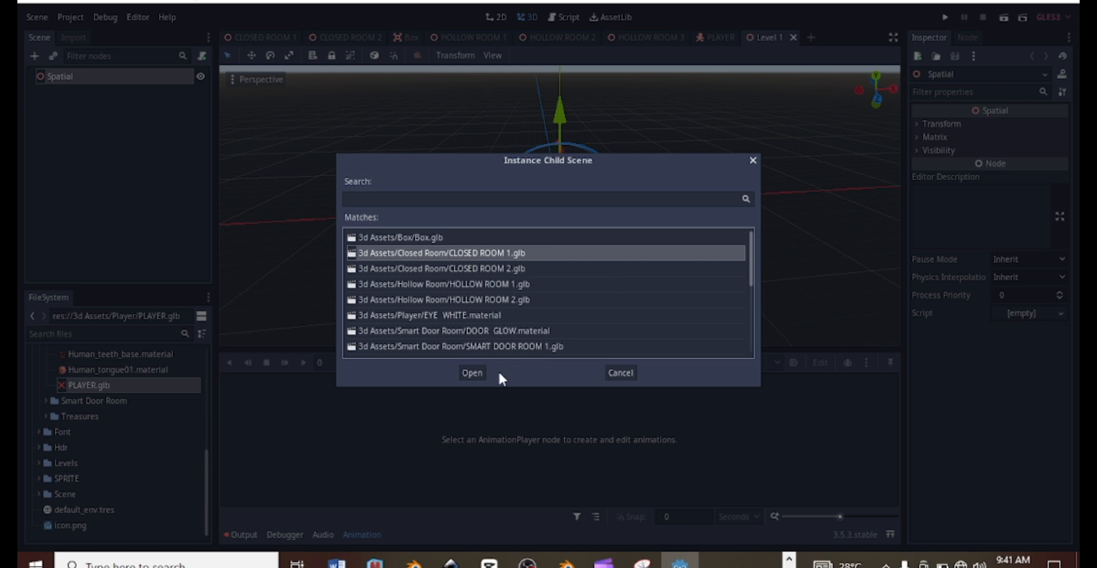
click(464, 370)
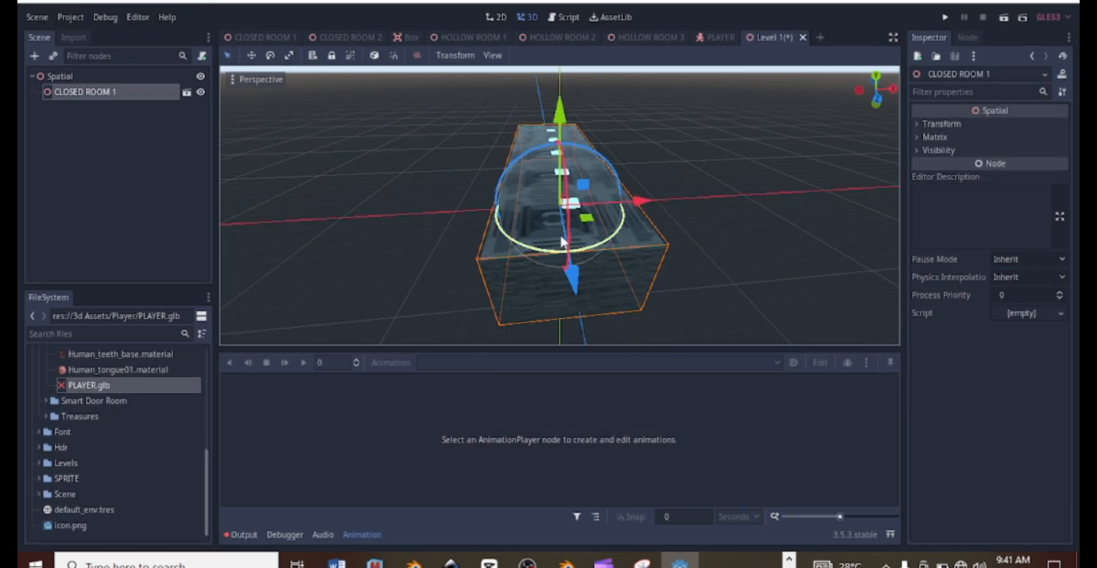
scroll(591, 221, up, 2)
middle_drag(592, 221, 565, 148)
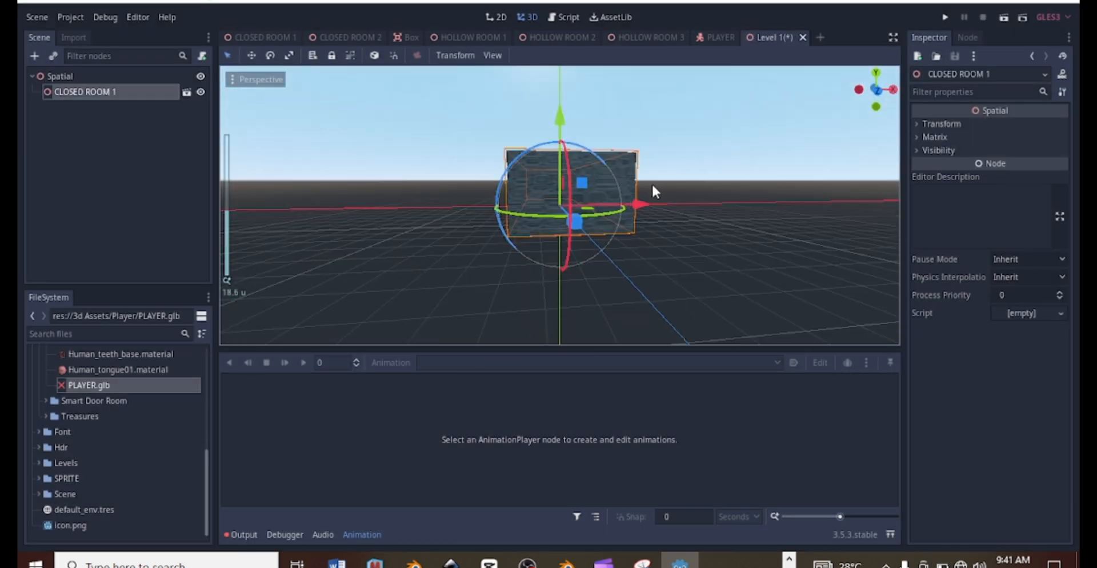
middle_drag(651, 184, 739, 226)
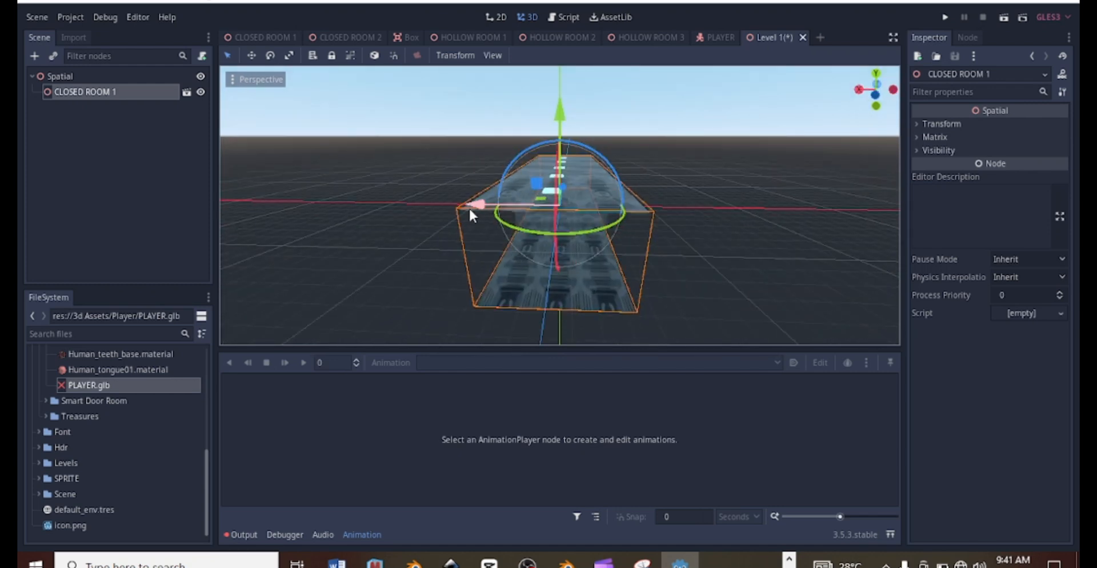
drag(468, 207, 832, 212)
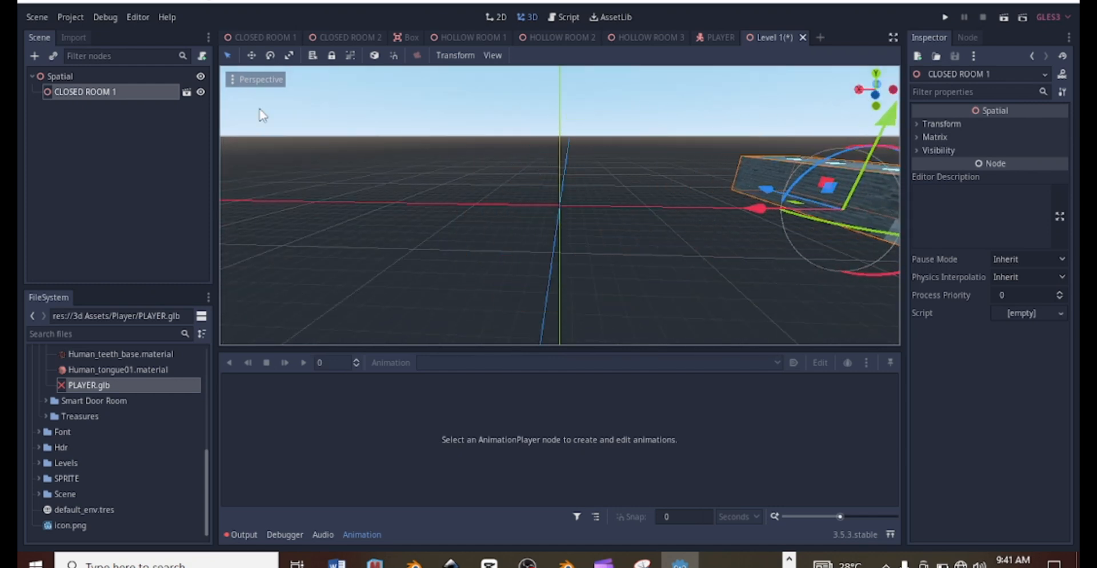
Instance CLOSED ROOM 2.glb under the root Spatial node and move it along X to the side opposite CLOSED ROOM 1
right_click(60, 76)
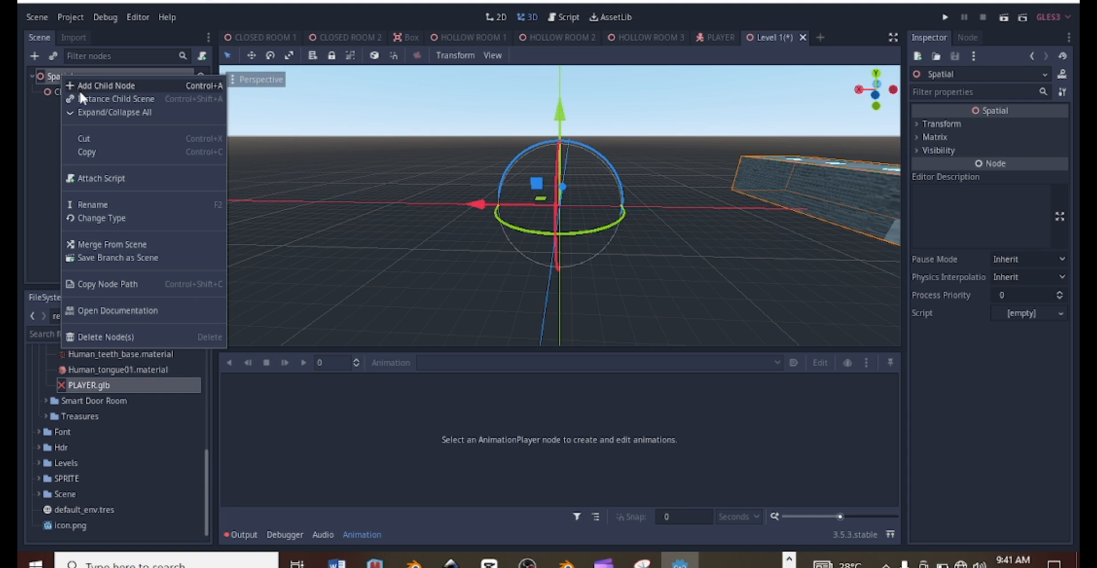
click(79, 94)
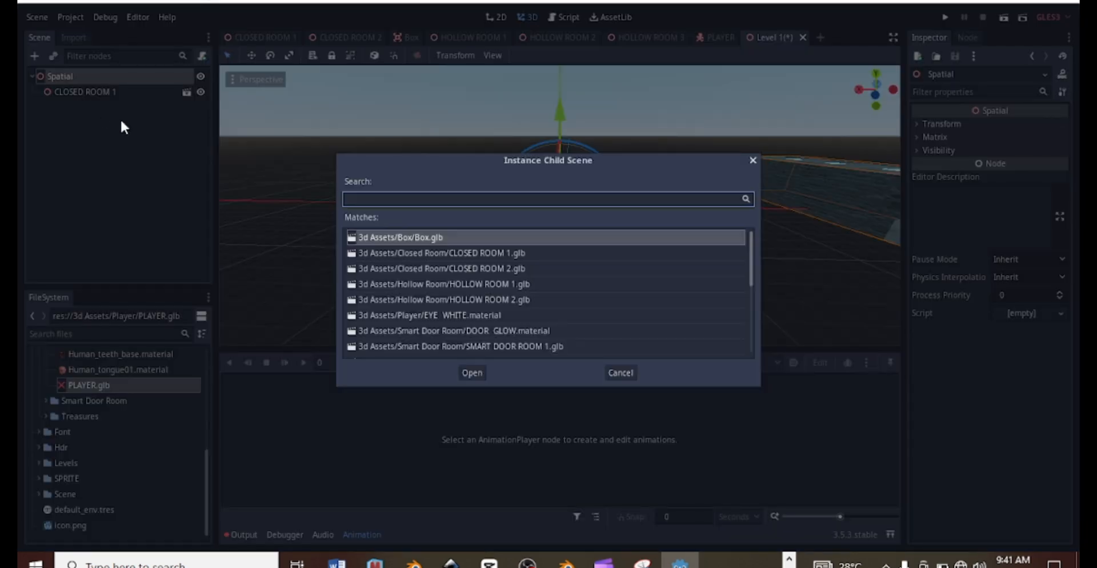
click(485, 267)
click(477, 371)
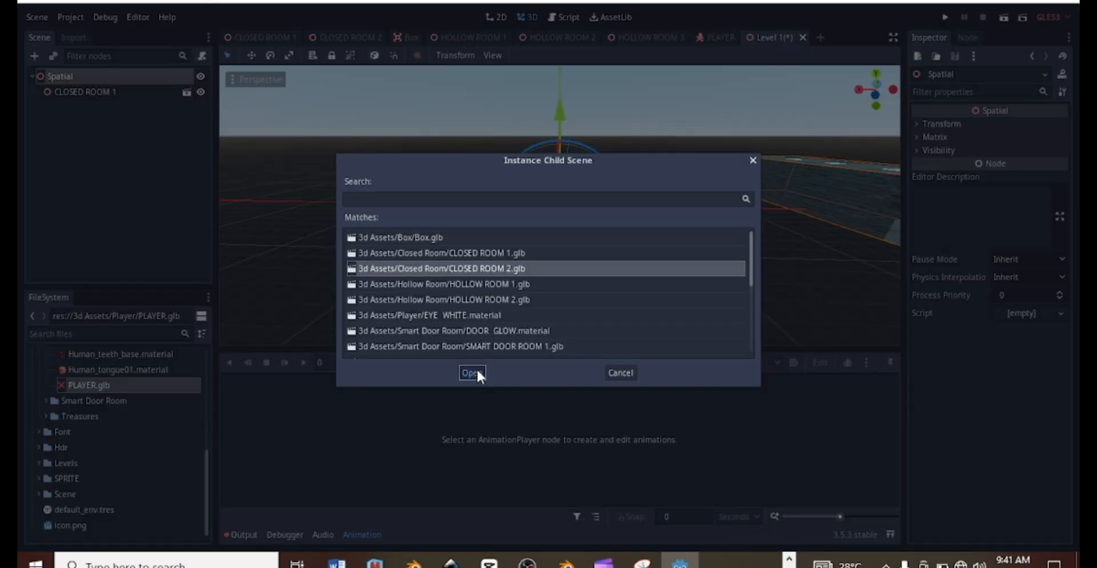
middle_drag(573, 222, 588, 218)
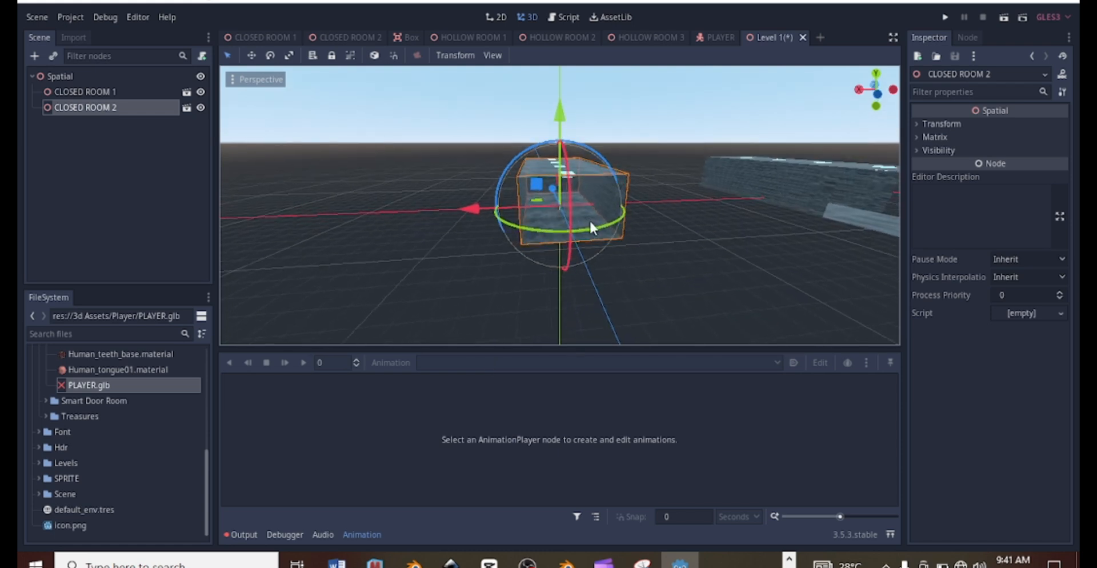
drag(497, 210, 186, 227)
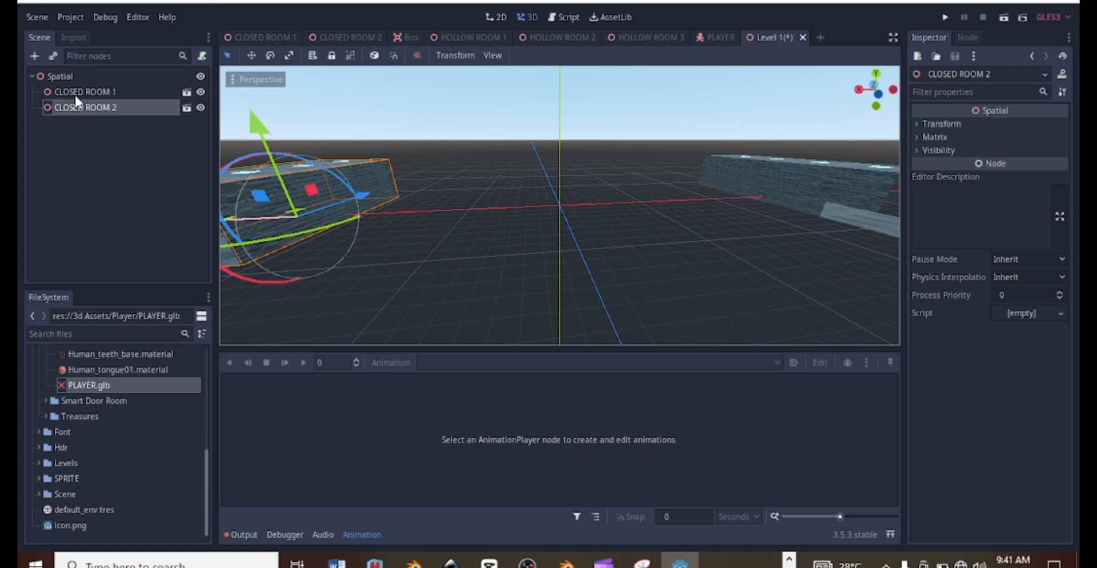
Instance HOLLOW ROOM 1.glb as a child of the root Spatial node, leaving it at the origin
right_click(62, 76)
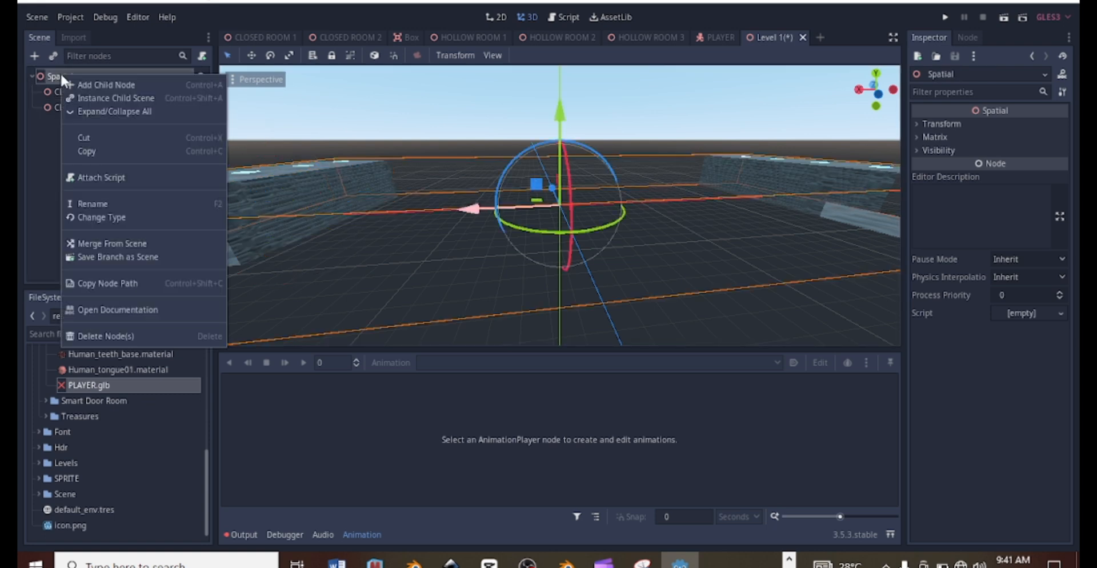
click(96, 97)
click(452, 286)
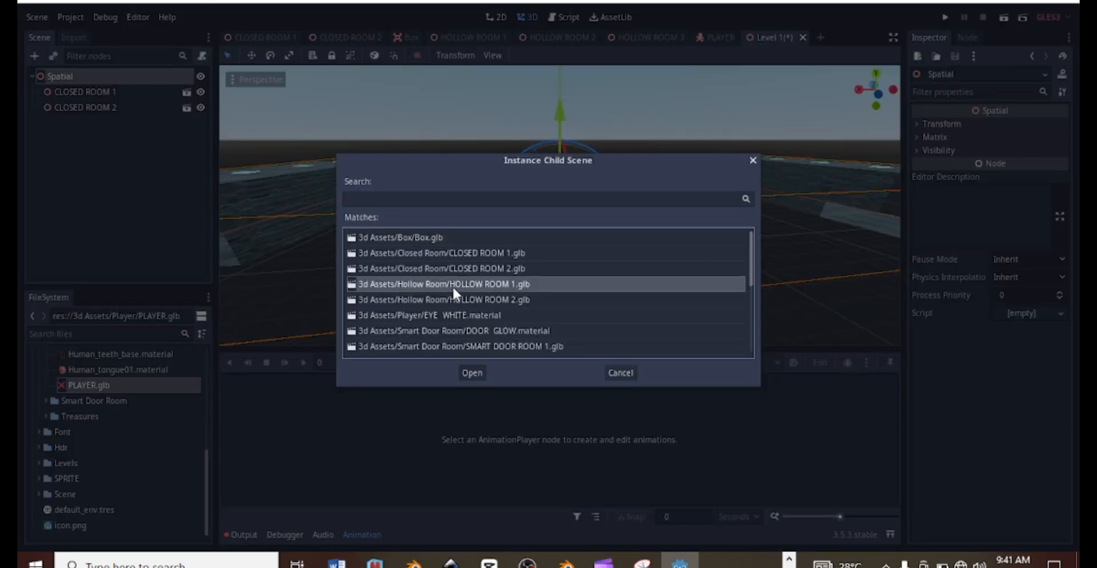
click(471, 372)
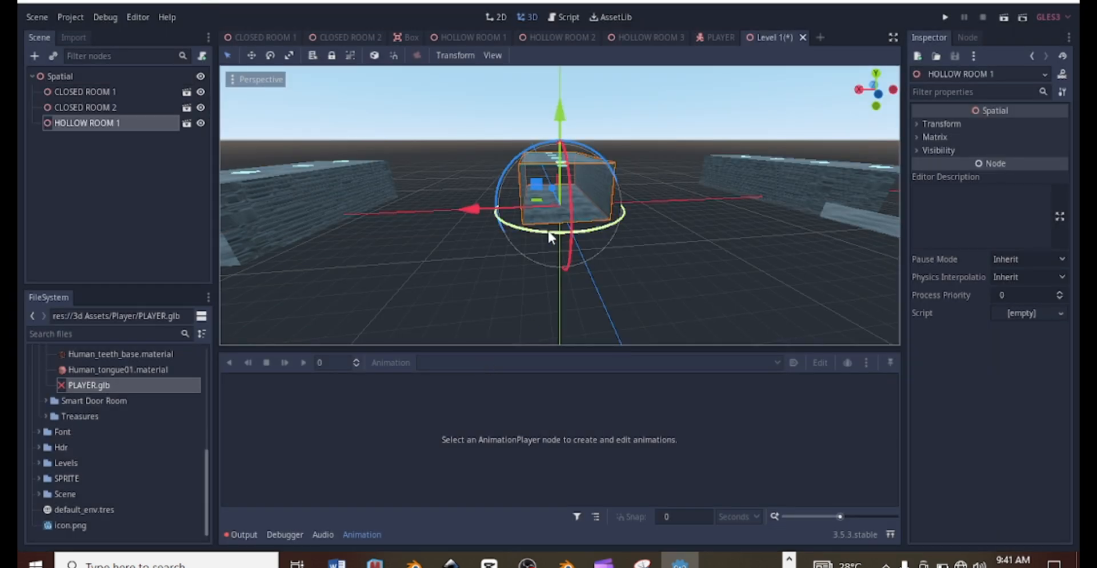
click(66, 79)
right_click(69, 78)
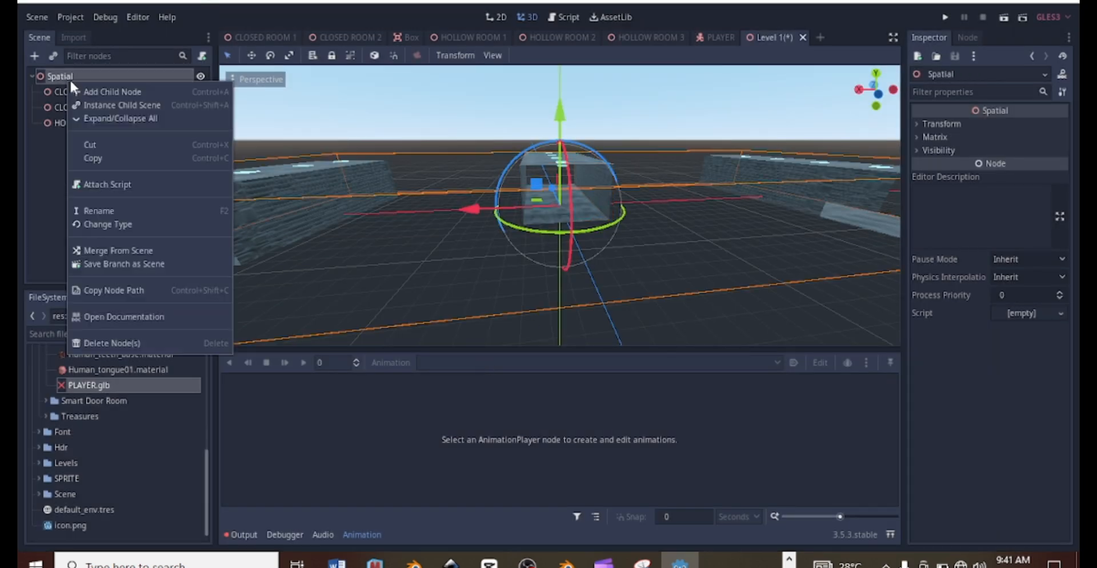
click(454, 204)
middle_drag(461, 215, 606, 250)
scroll(490, 257, down, 7)
drag(511, 173, 445, 134)
key(ctrl+z)
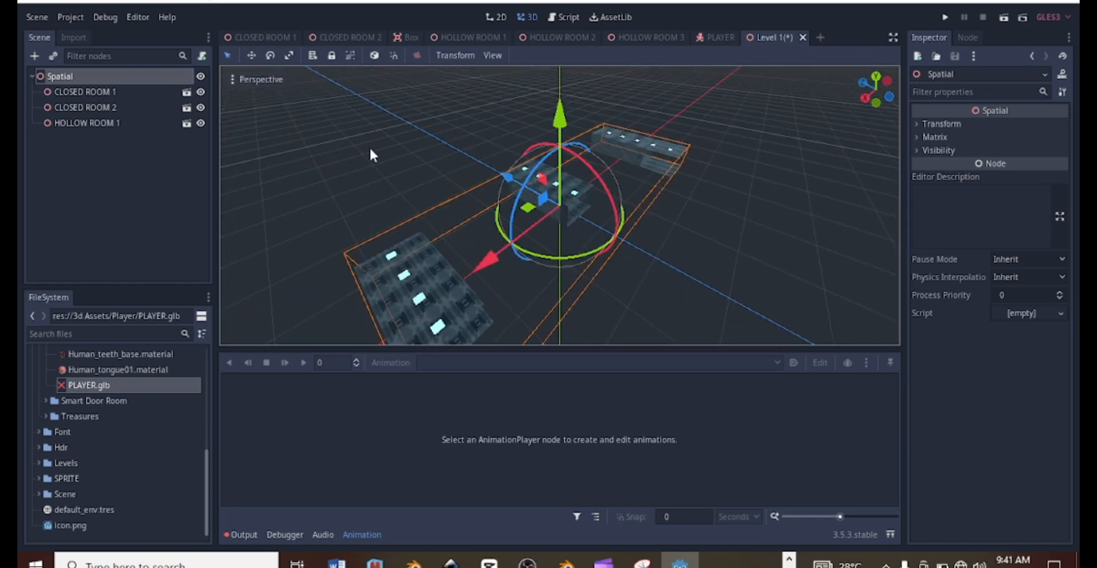
Select HOLLOW ROOM 1 in the scene tree and move it along the Z axis, well clear of the origin
click(90, 93)
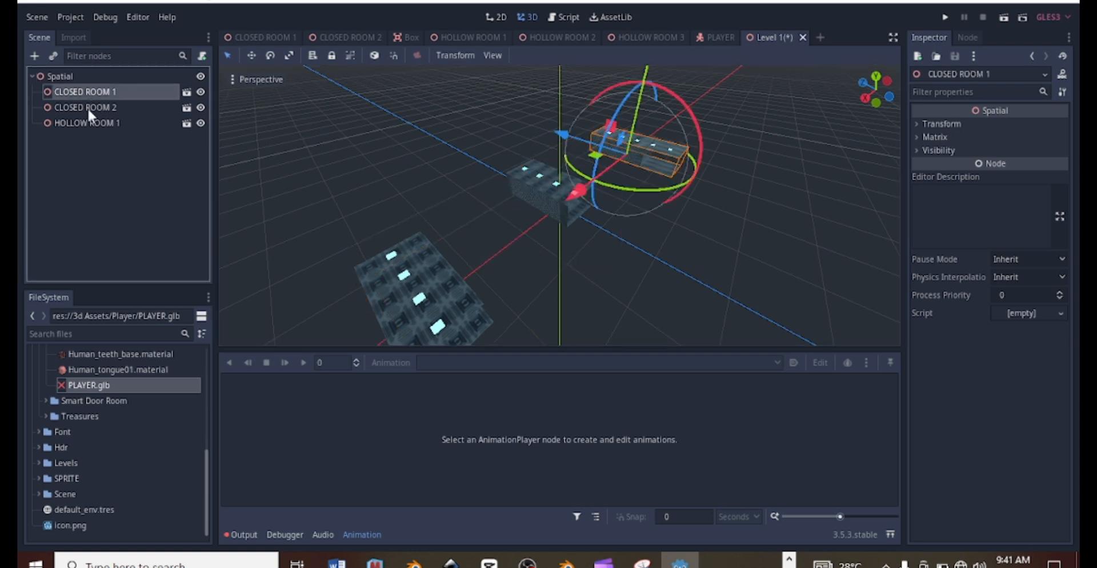
click(88, 107)
click(87, 122)
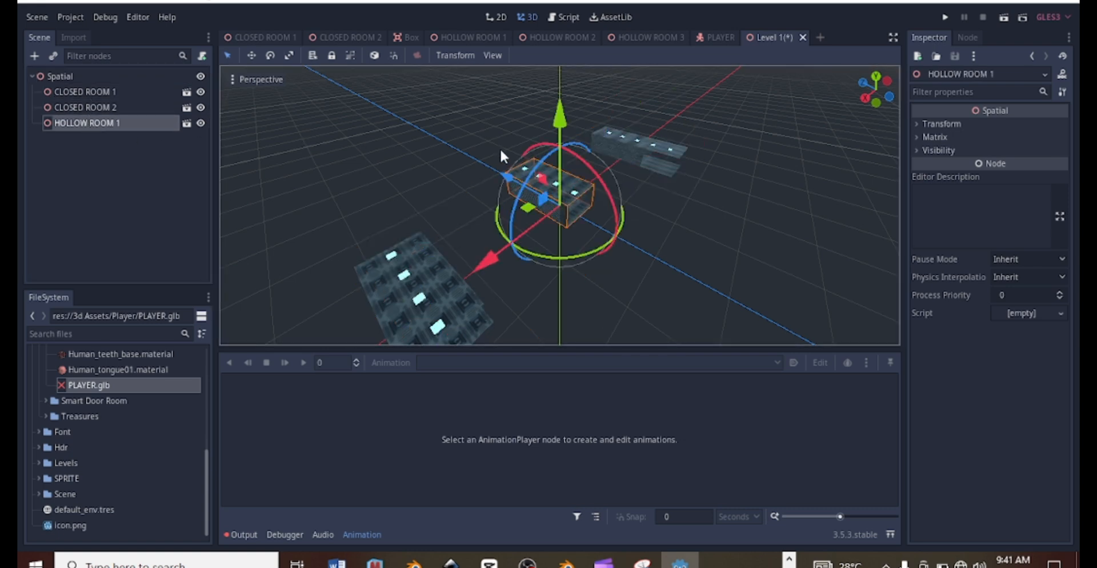
drag(500, 149, 400, 115)
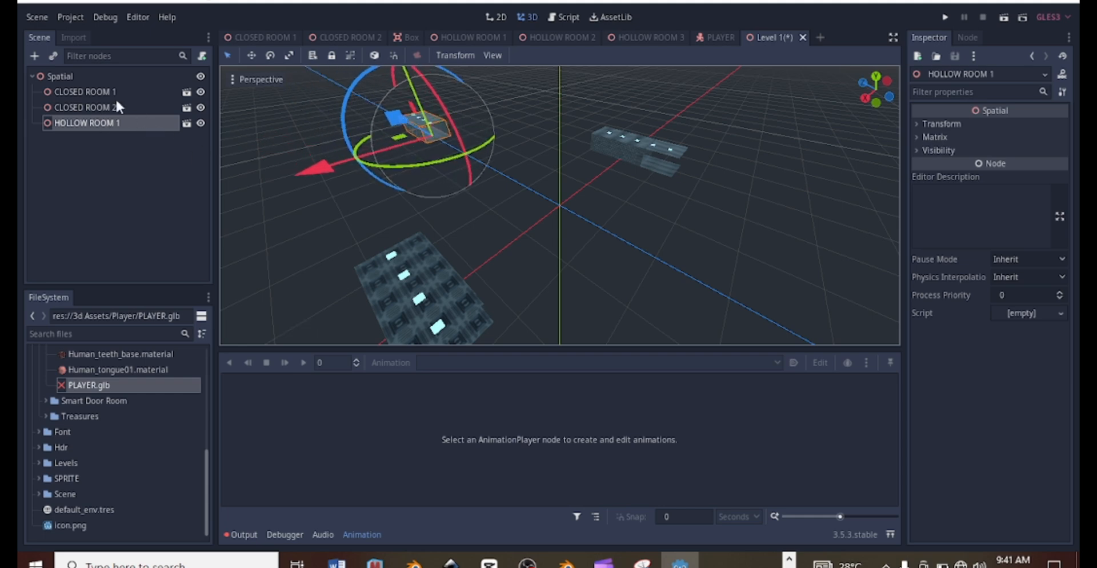
Instance HOLLOW ROOM 2.glb under the root Spatial node and move it away from the origin along Z and X, beside HOLLOW ROOM 1
right_click(66, 76)
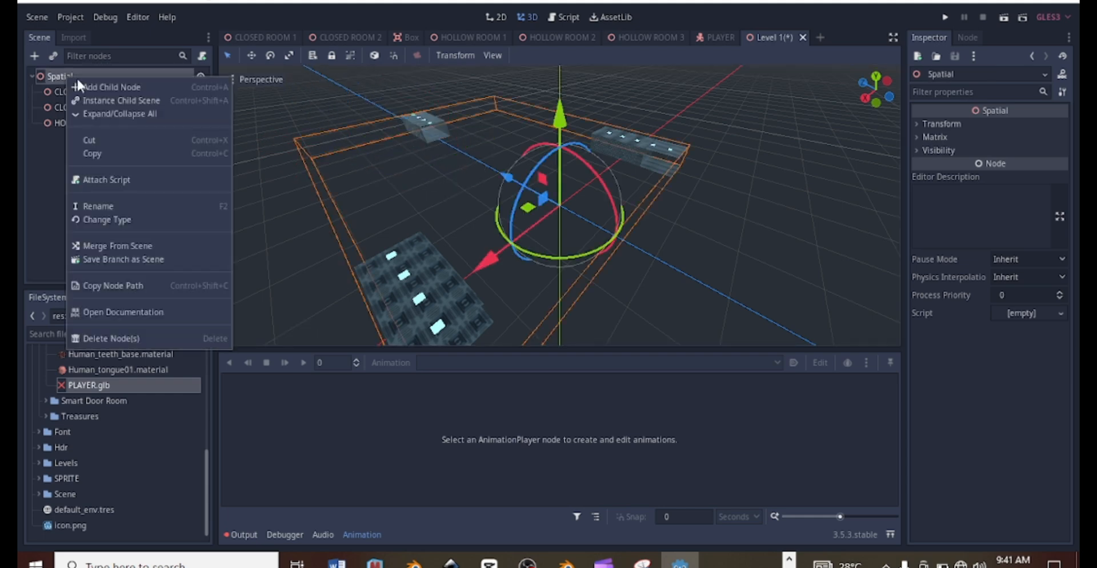
click(122, 97)
click(479, 300)
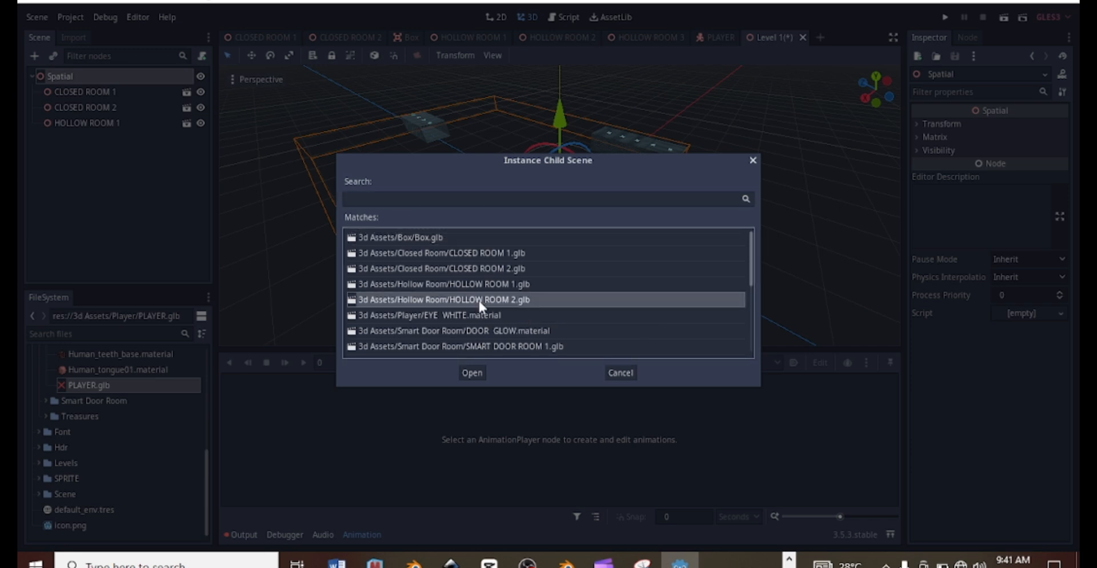
click(466, 374)
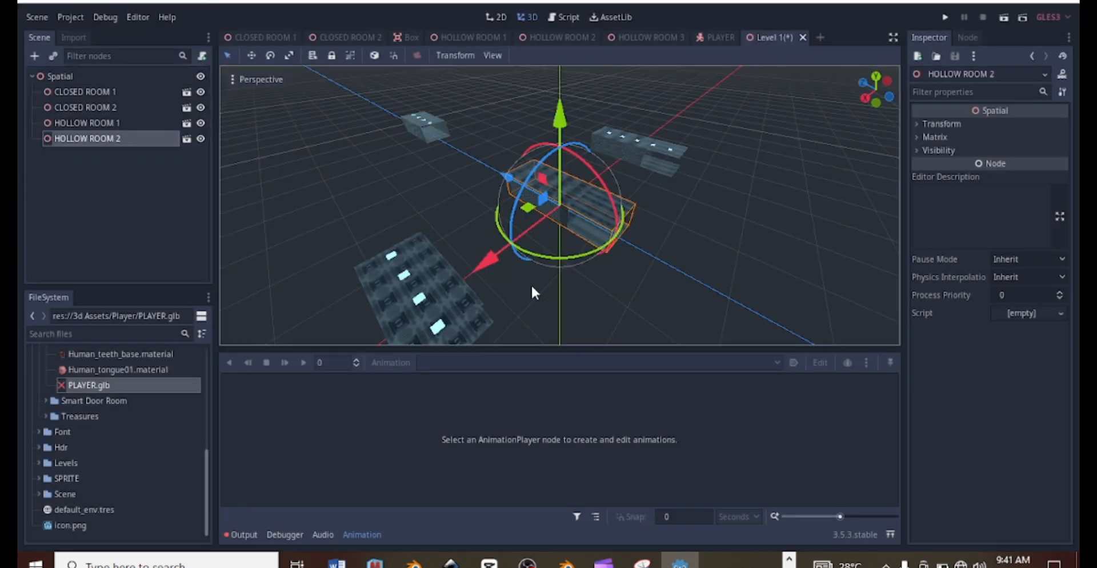
drag(522, 178, 427, 136)
drag(385, 174, 240, 205)
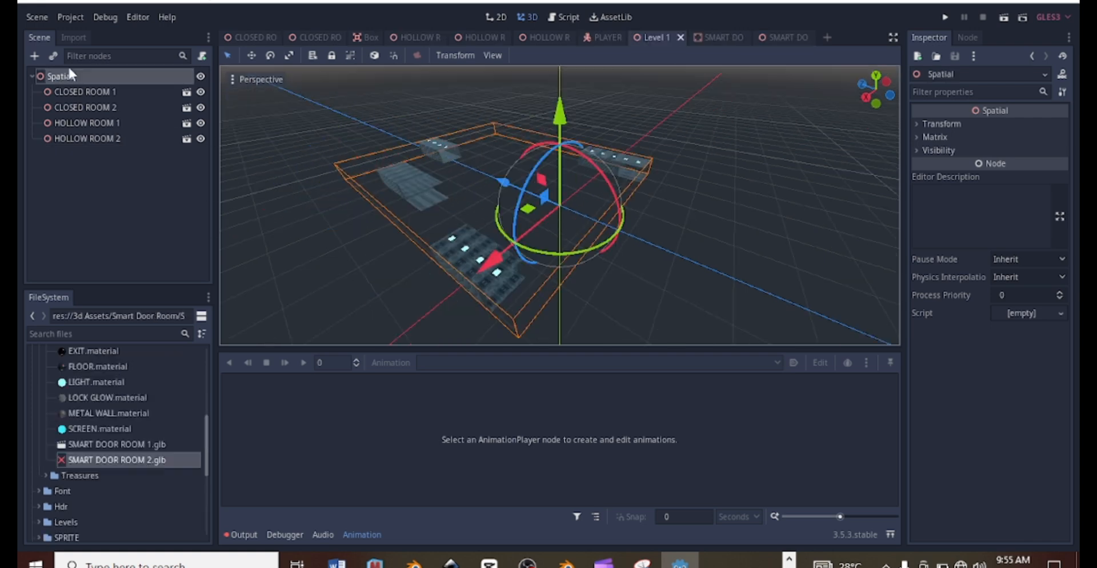
Instance Scene/SMART DOOR ROOM 1.tscn as a child of the root Spatial node, leaving it at the origin
right_click(70, 77)
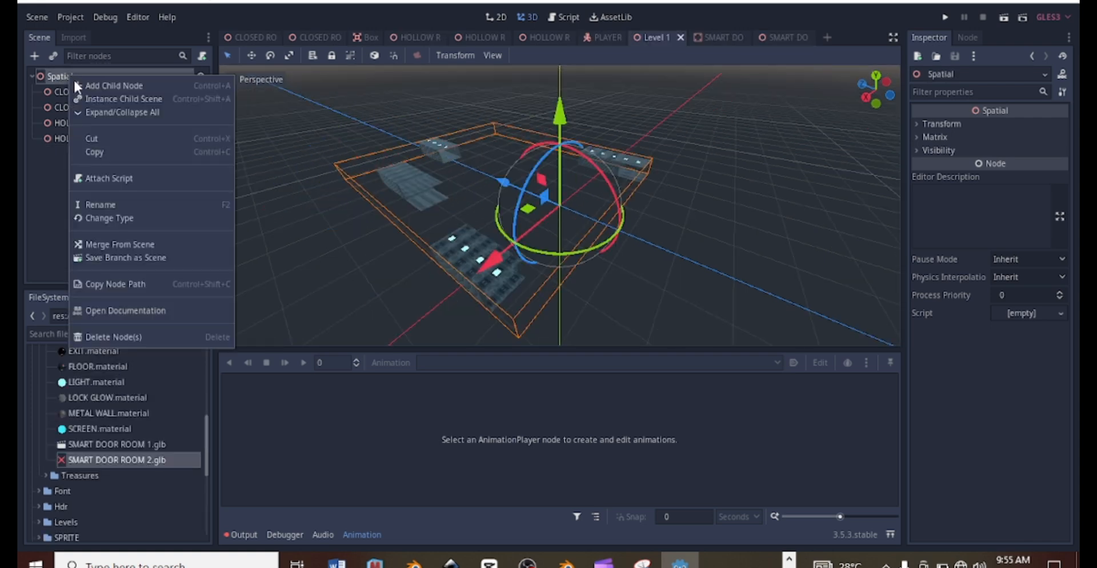
click(119, 98)
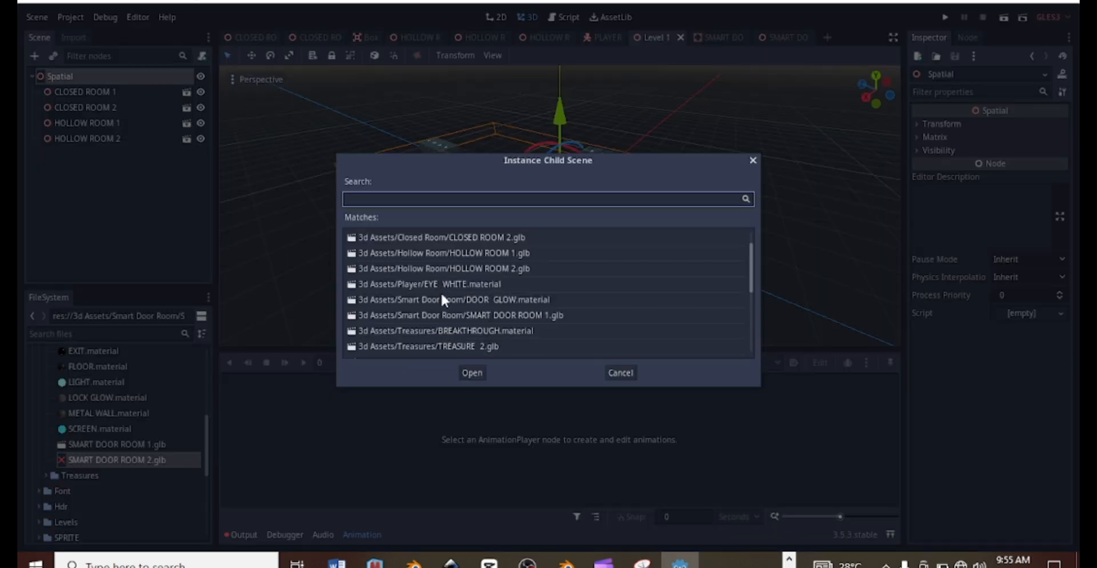
scroll(474, 323, up, 3)
scroll(446, 302, down, 6)
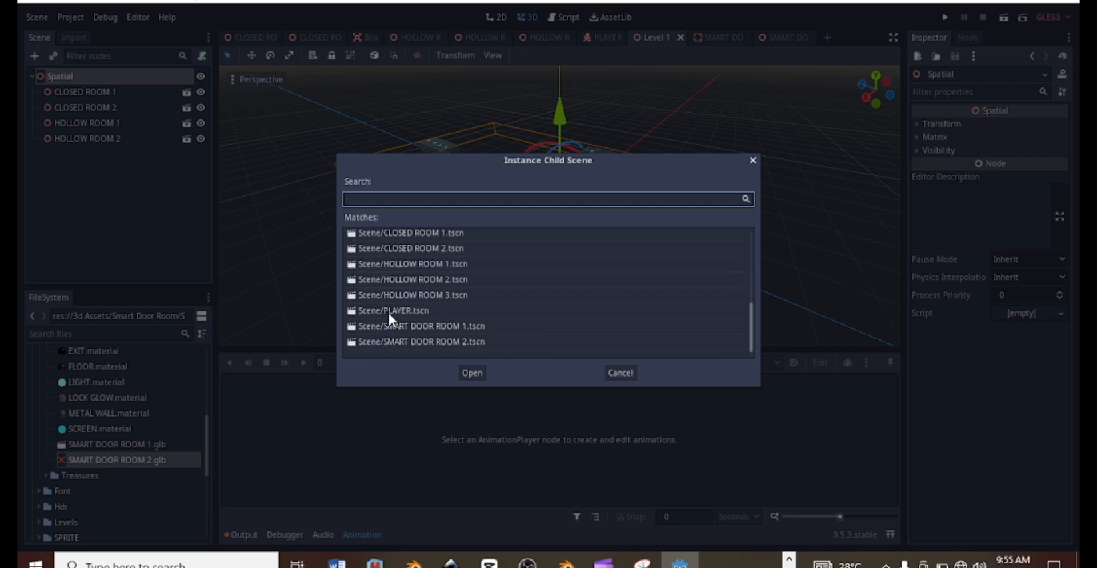
click(412, 328)
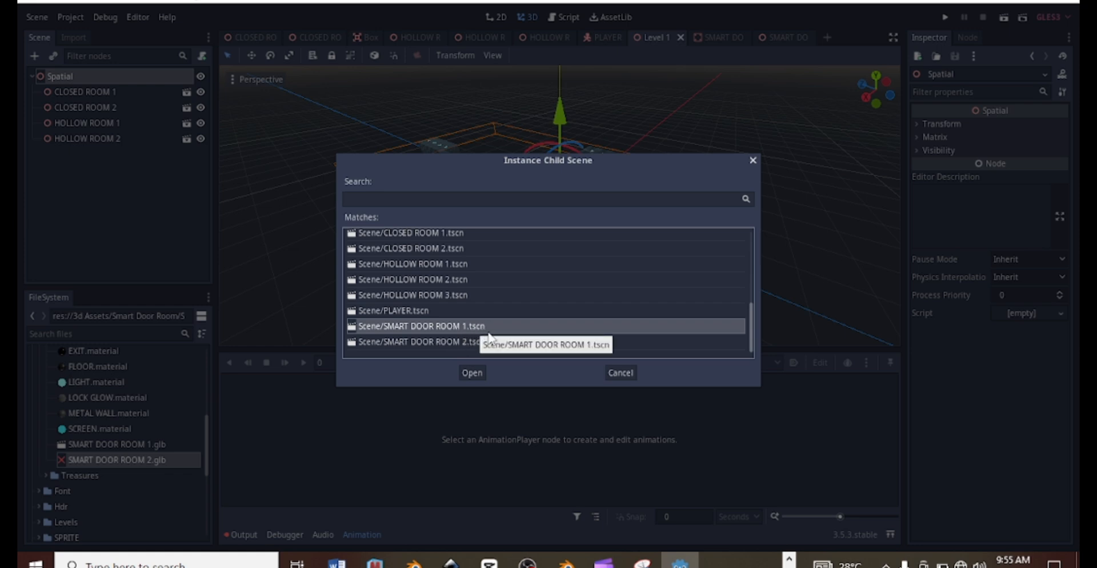
scroll(483, 329, up, 5)
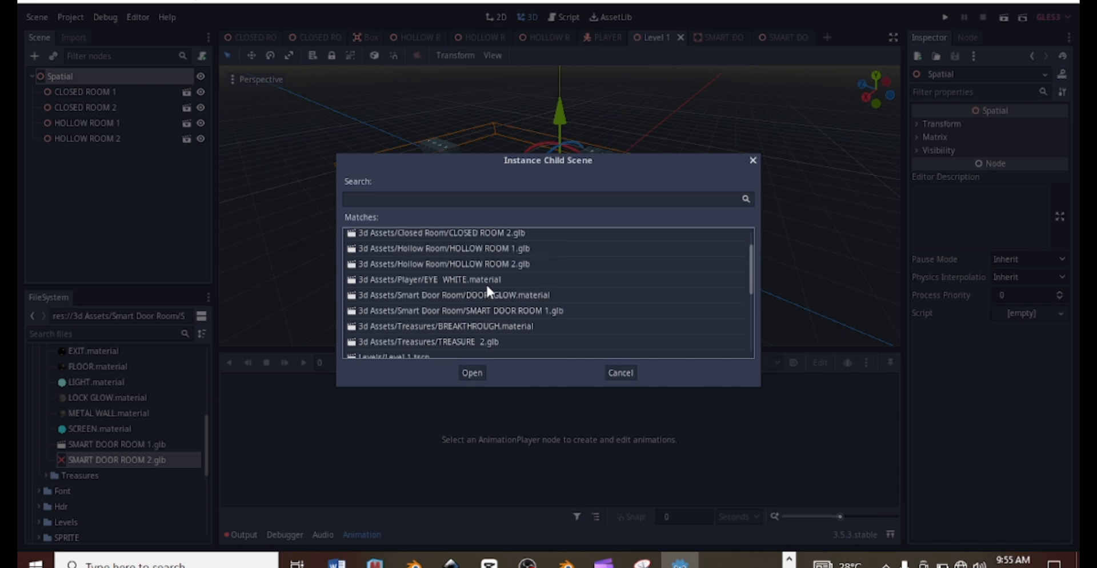
scroll(506, 277, up, 2)
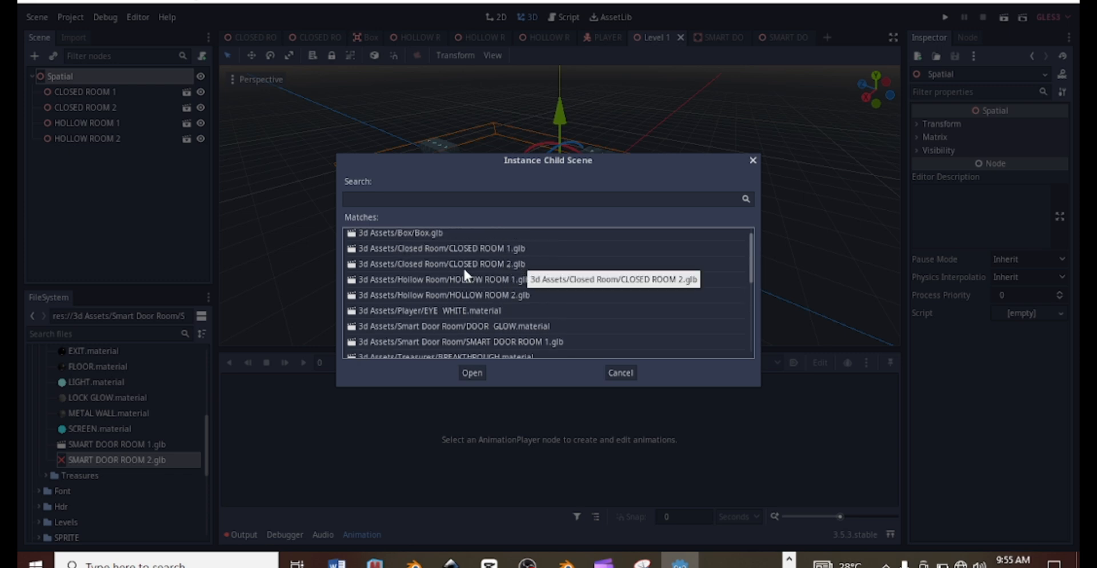
scroll(464, 267, down, 6)
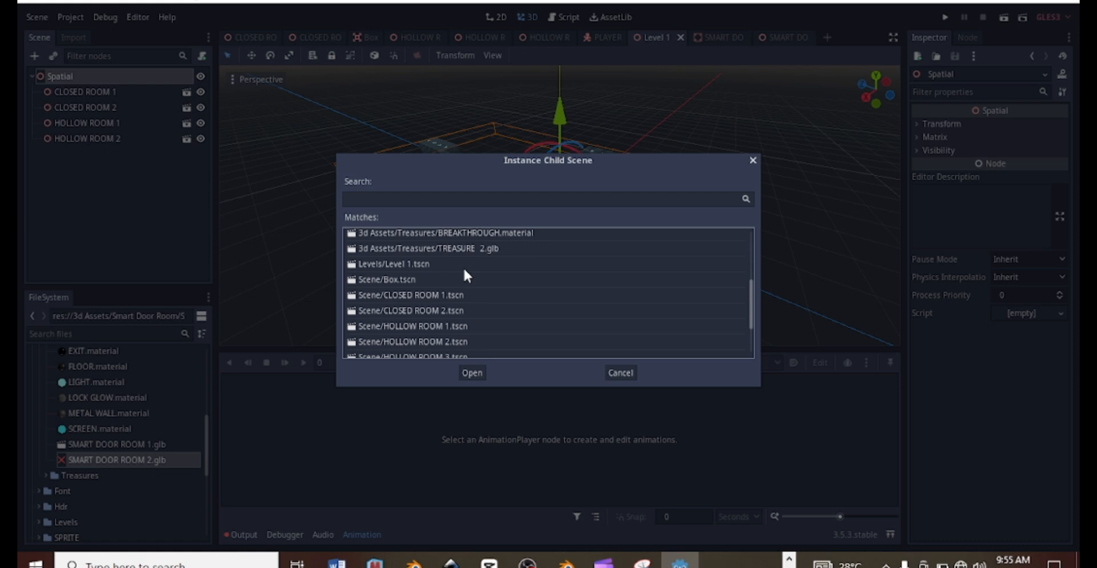
click(472, 375)
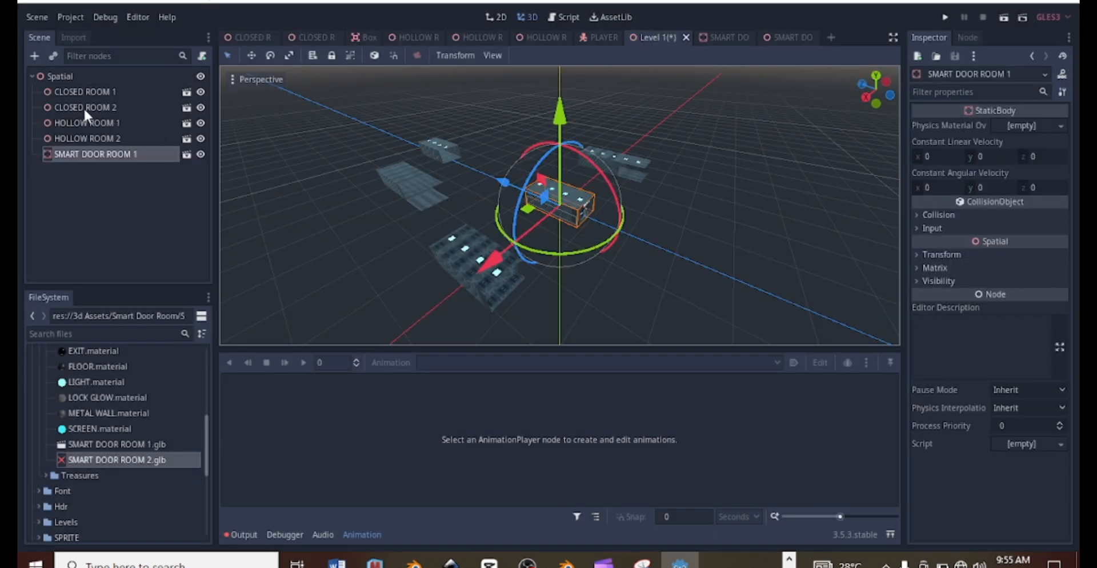
Instance Scene/SMART DOOR ROOM 2.tscn as a child of the root Spatial node, leaving it at the origin
click(66, 72)
right_click(66, 72)
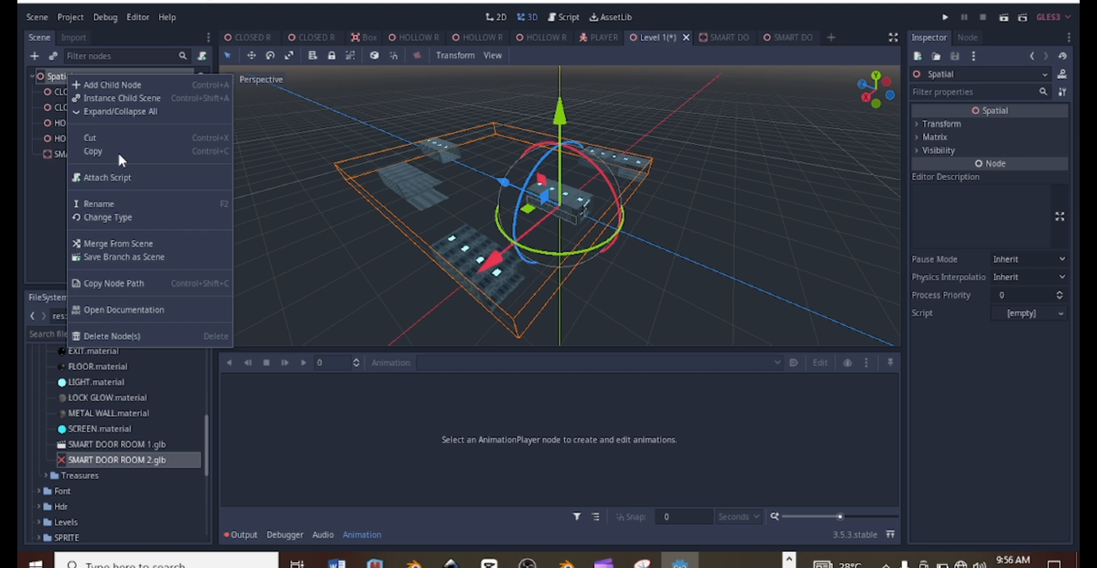
click(118, 96)
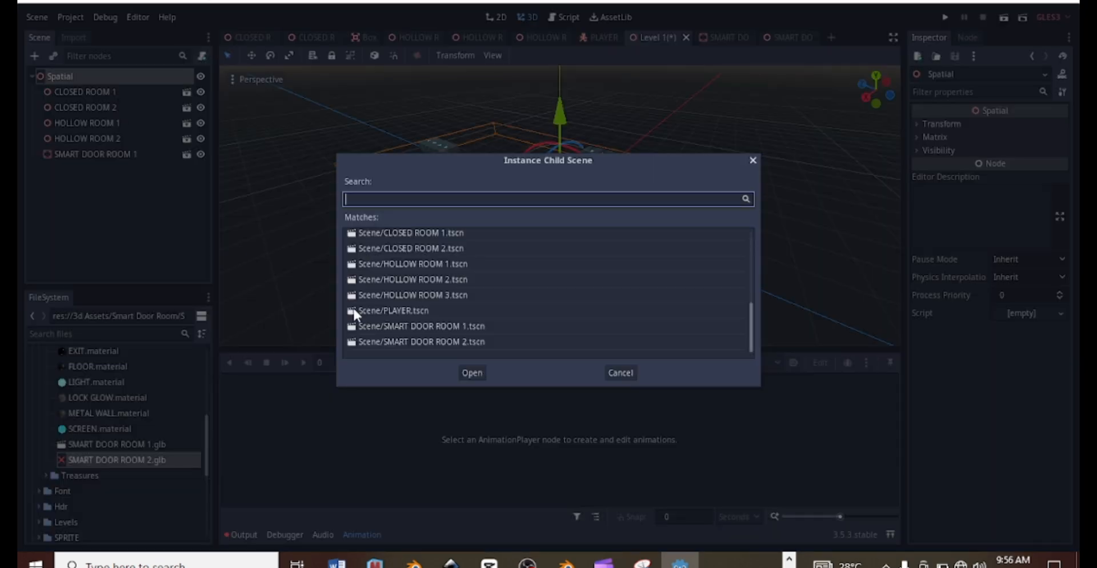
click(428, 343)
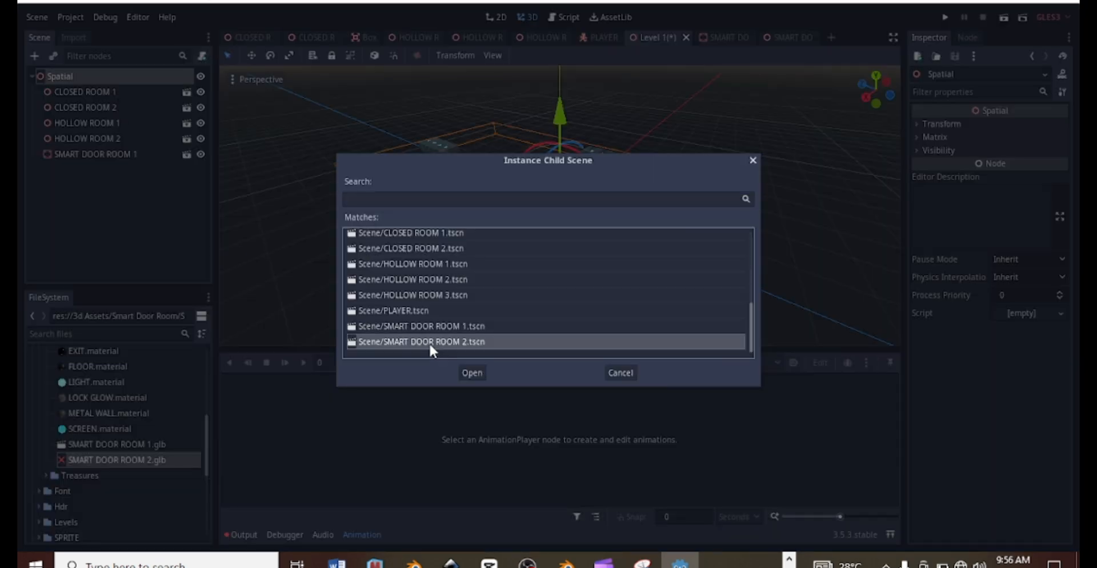
click(480, 375)
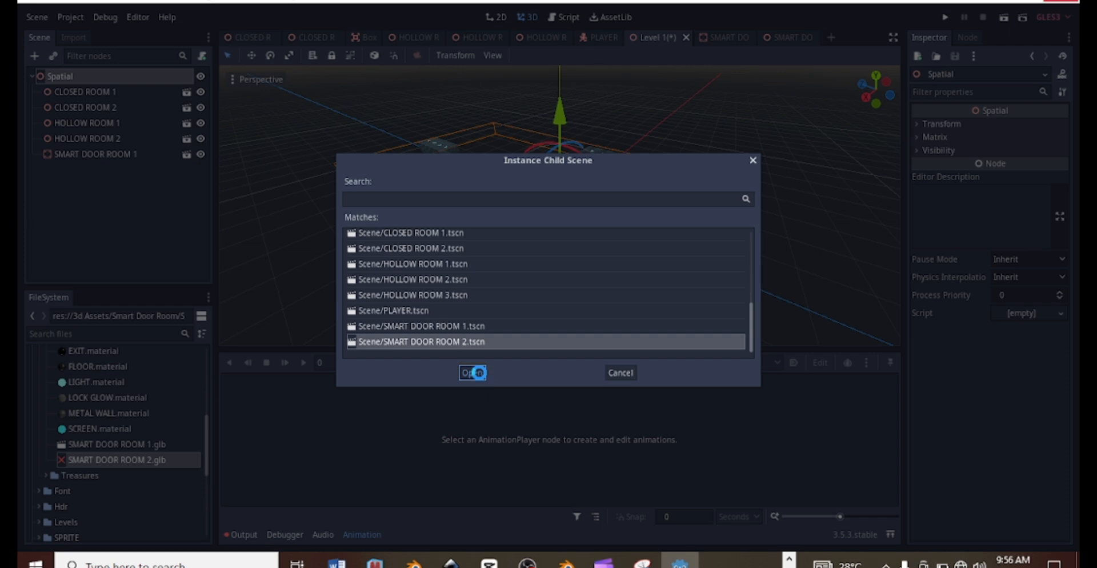
click(472, 373)
middle_drag(471, 244, 482, 255)
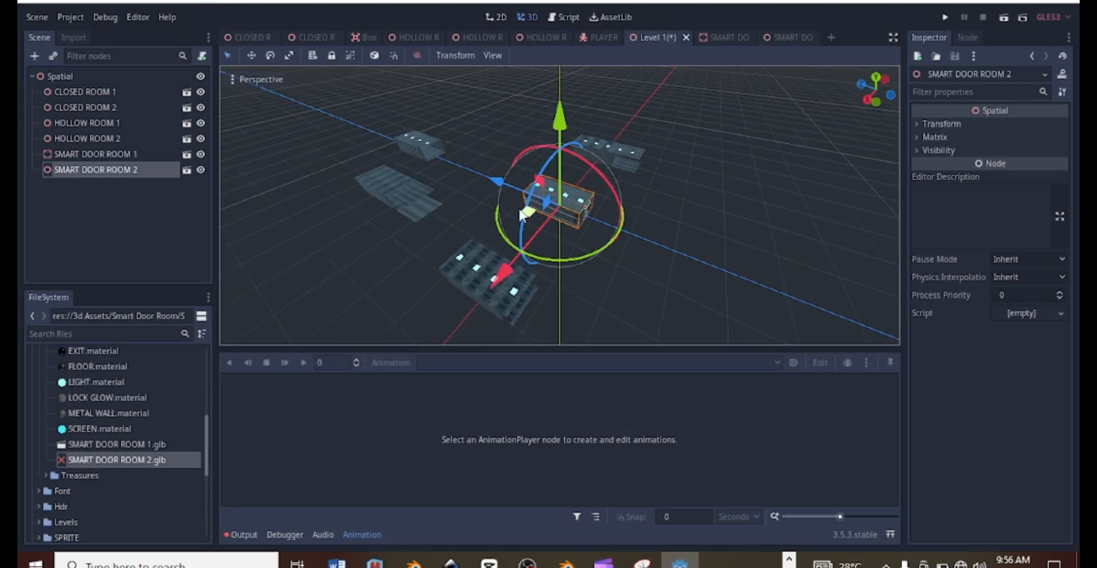
Instance Scene/HOLLOW ROOM 3.tscn as a child of the root Spatial node and save the Level 1 scene
click(47, 77)
right_click(53, 74)
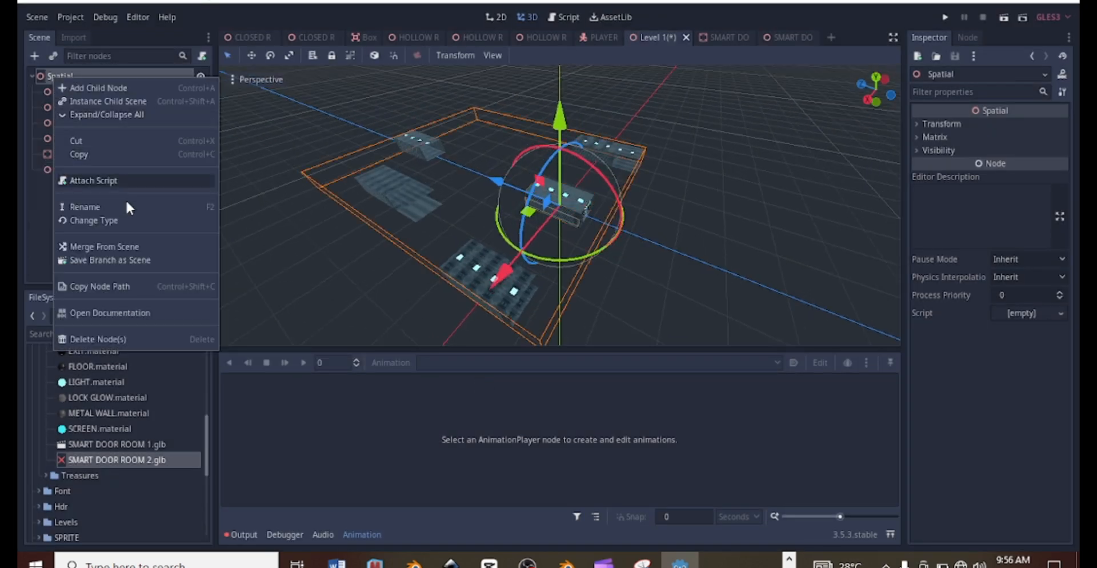
click(112, 102)
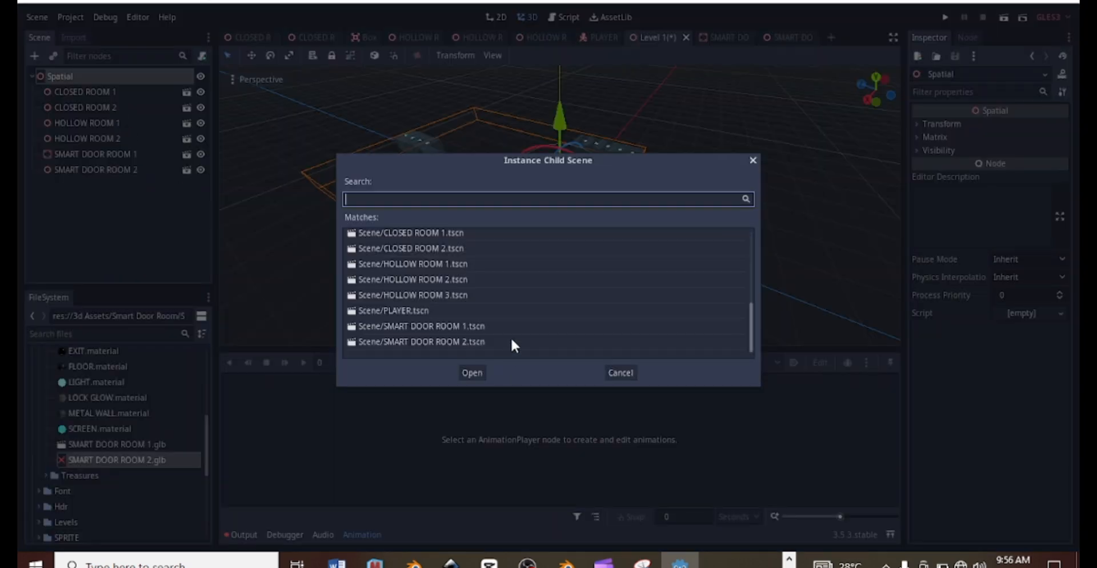
click(444, 297)
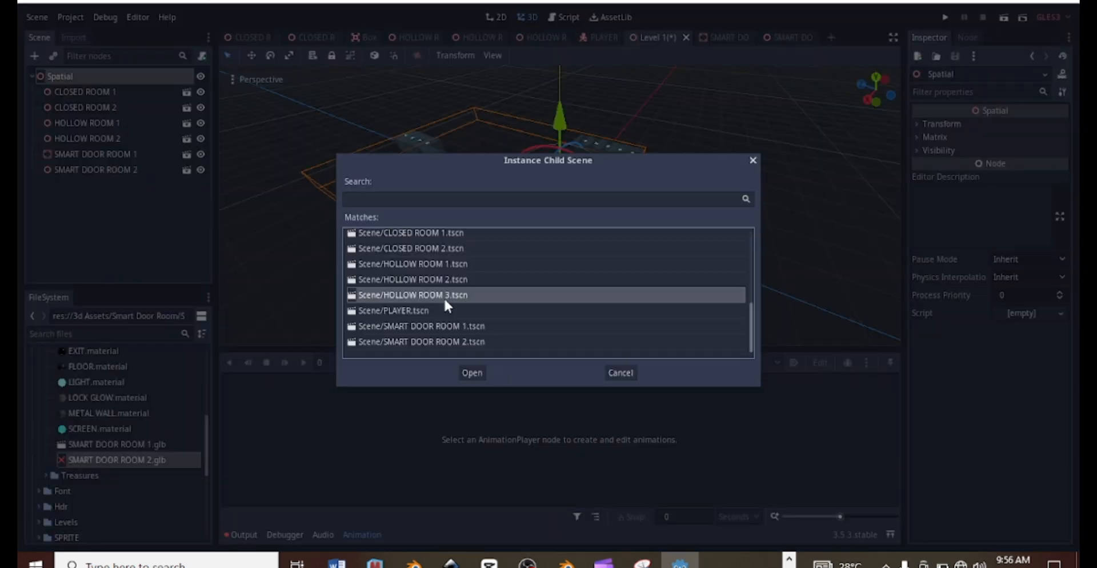
click(477, 373)
scroll(411, 190, down, 5)
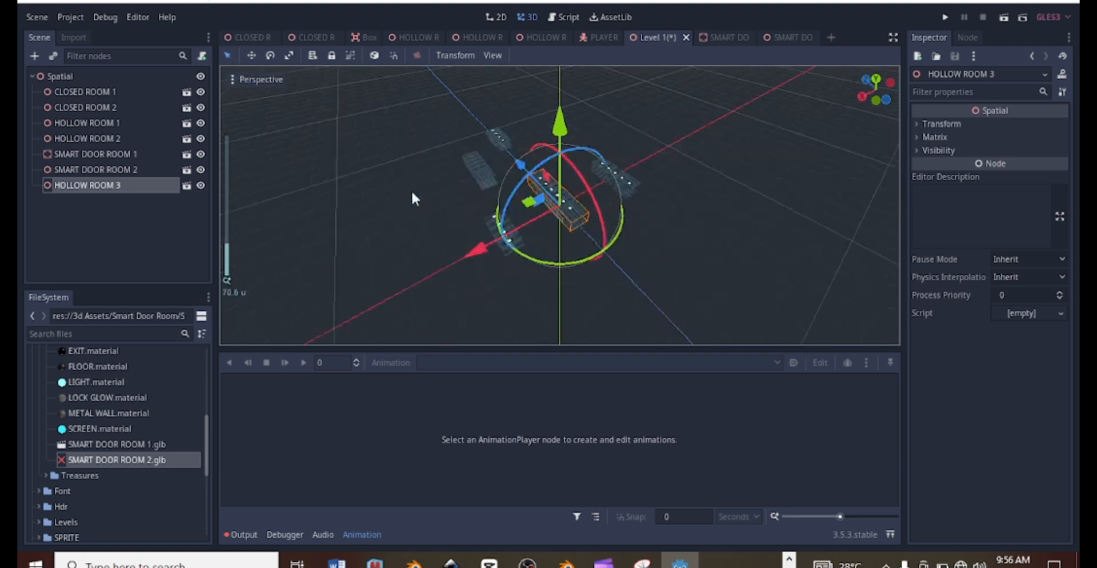
scroll(411, 189, up, 6)
key(ctrl+s)
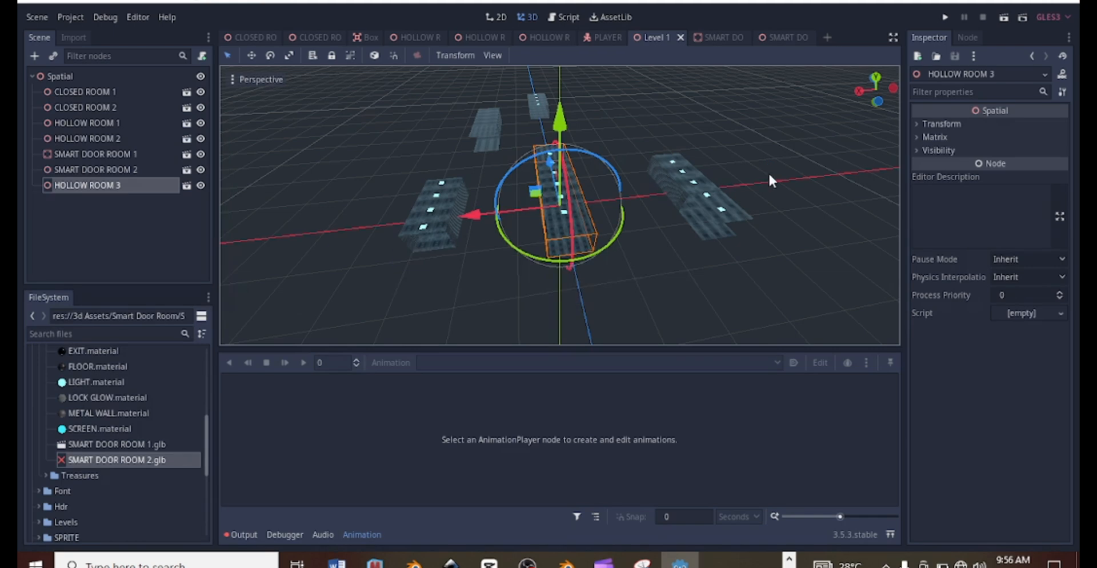
Move SMART DOOR ROOM 1 along the Z axis, out of the overlapping rooms and to the side opposite HOLLOW ROOM 1
middle_drag(771, 179, 563, 117)
scroll(563, 118, up, 4)
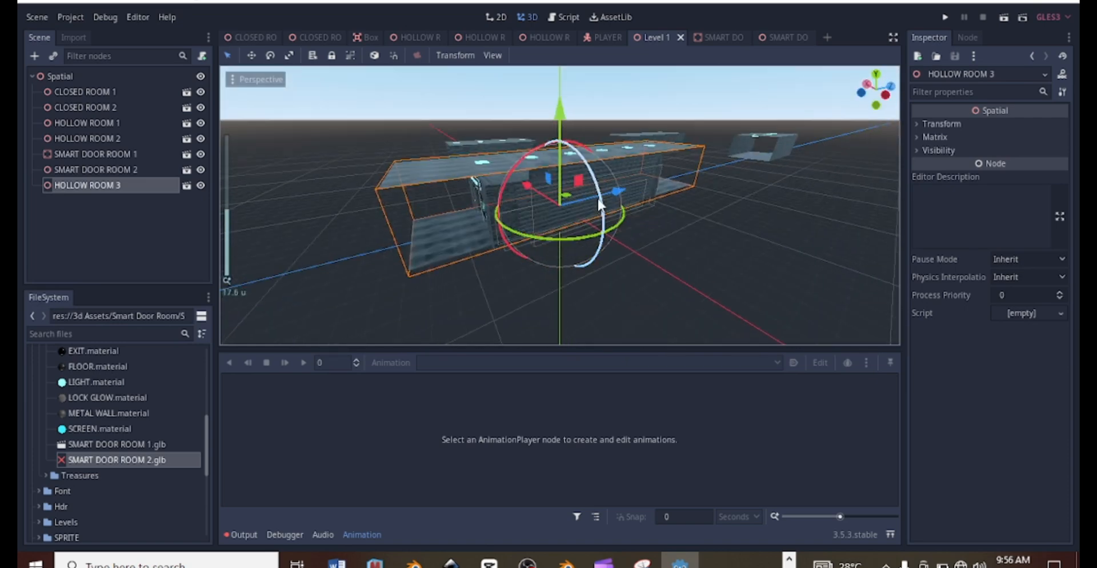
click(77, 141)
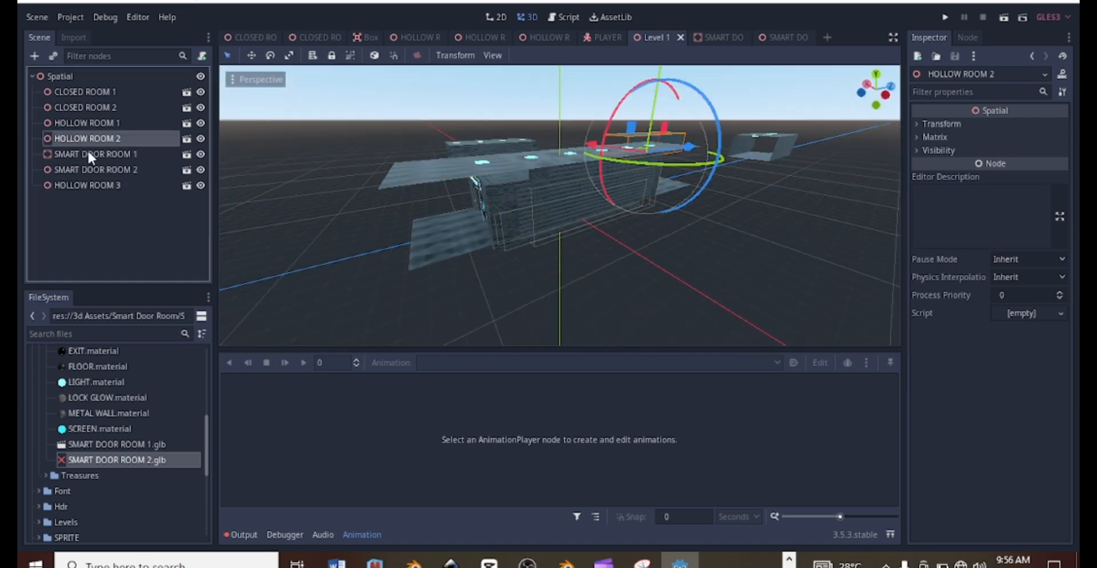
middle_drag(634, 160, 632, 186)
double_click(91, 152)
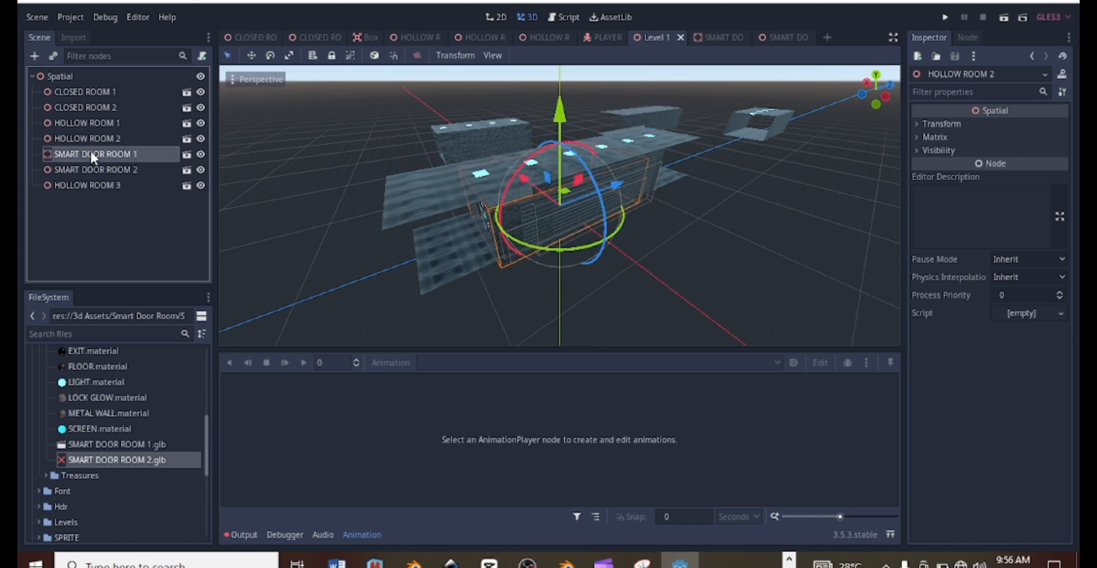
scroll(598, 197, up, 3)
drag(605, 193, 437, 225)
Move SMART DOOR ROOM 2 along Z and X until it stands clear of the rooms at the origin
double_click(96, 169)
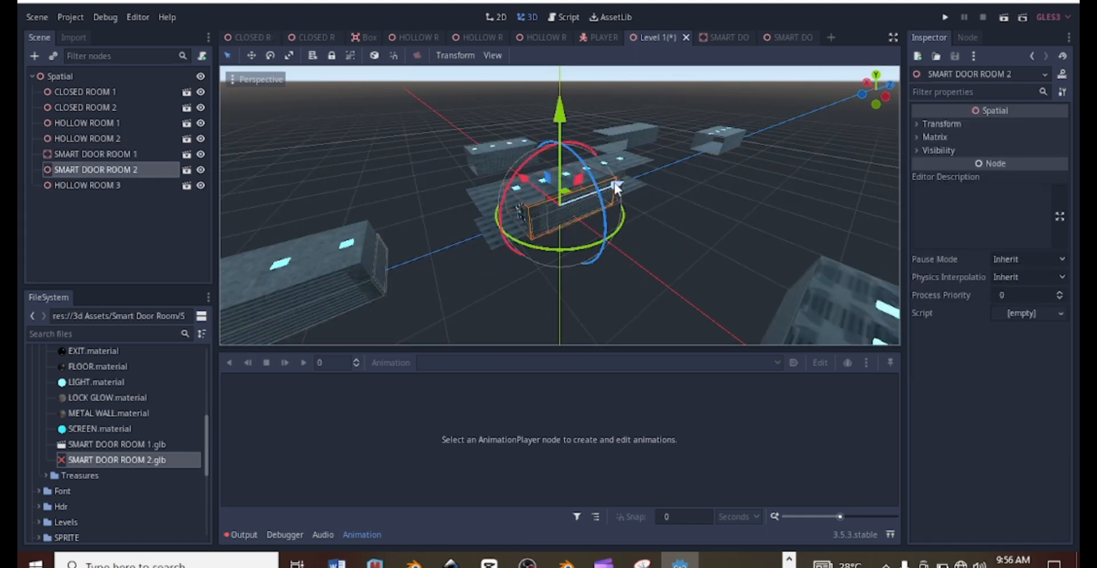
drag(616, 186, 712, 162)
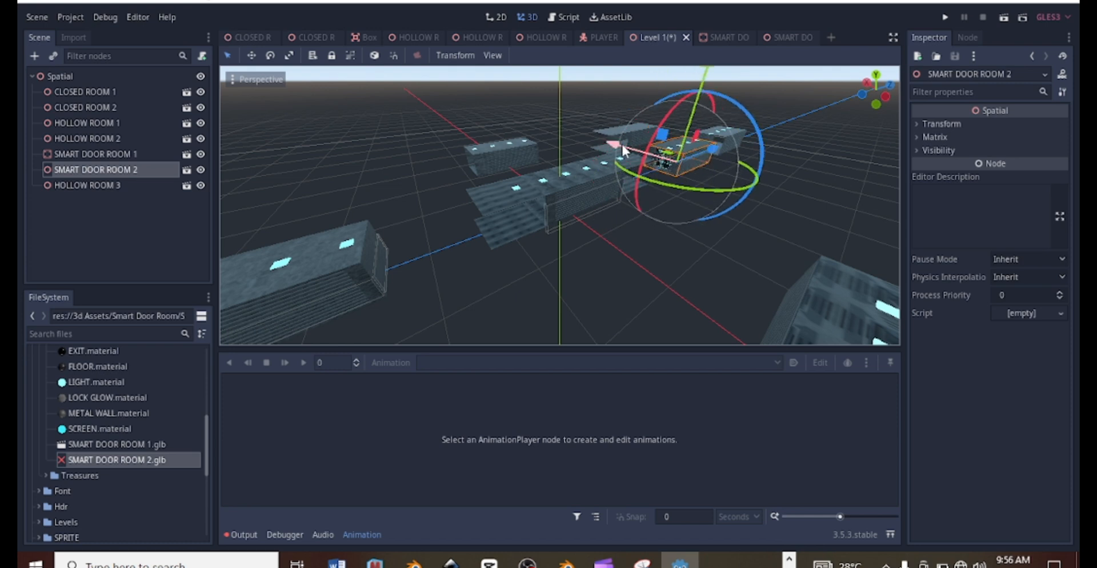
drag(622, 145, 690, 173)
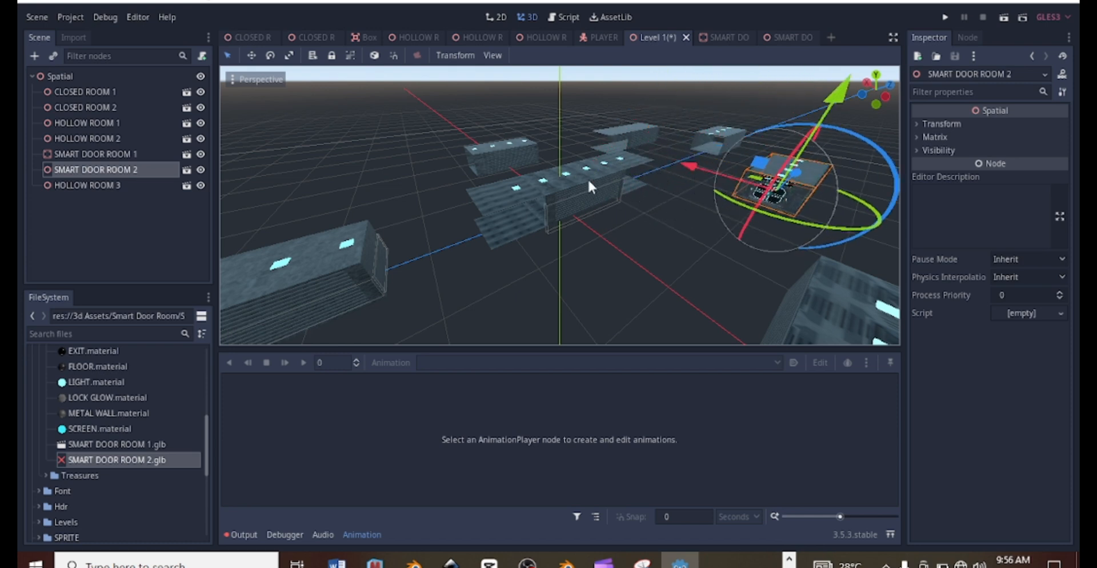
Select HOLLOW ROOM 3 in the scene tree and nudge it slightly along the Z axis near the origin
double_click(135, 188)
mouse_move(612, 188)
mouse_down()
mouse_move(537, 209)
mouse_move(595, 183)
mouse_up()
middle_drag(587, 192, 725, 140)
scroll(666, 167, up, 2)
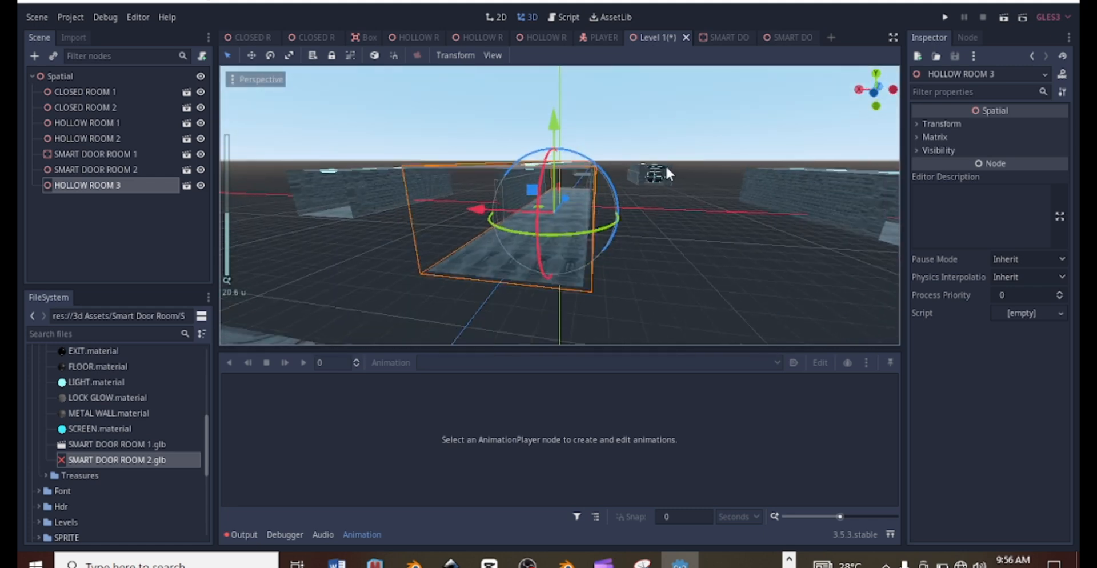
scroll(670, 166, up, 2)
middle_drag(671, 166, 610, 236)
Select SMART DOOR ROOM 1 and set its Y rotation to 180 degrees so its door faces the rooms at the origin
click(516, 238)
scroll(431, 232, up, 8)
scroll(337, 204, up, 6)
scroll(379, 206, down, 6)
middle_drag(448, 221, 530, 240)
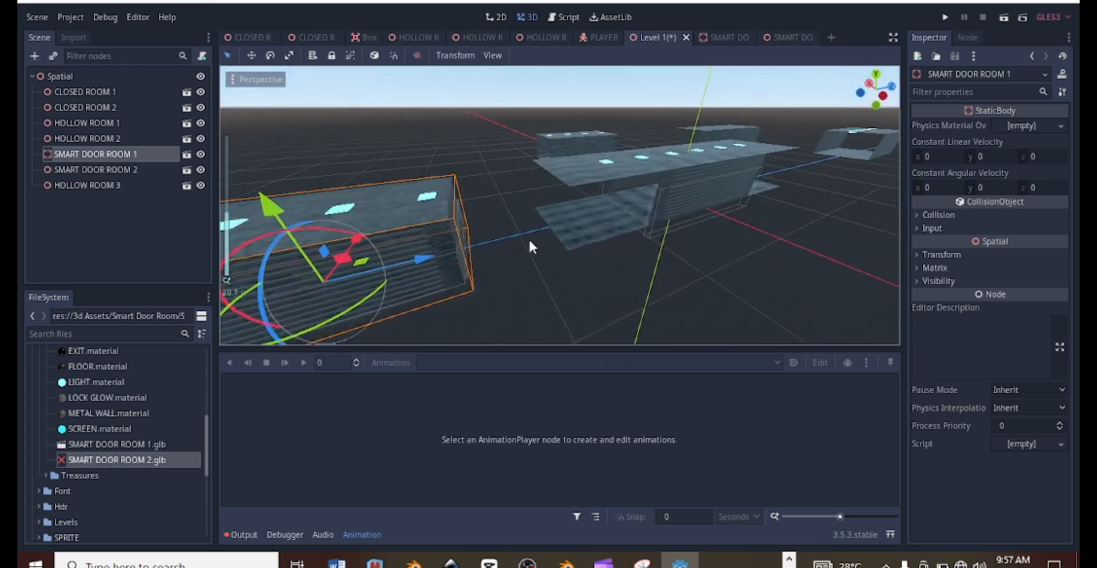
scroll(514, 239, up, 5)
scroll(426, 232, down, 2)
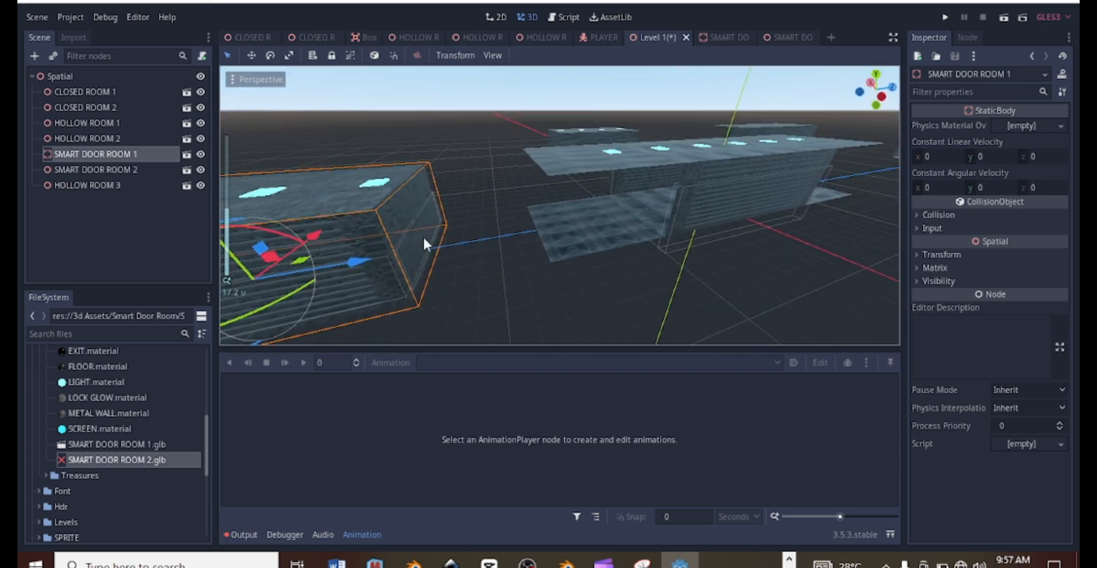
scroll(532, 234, down, 6)
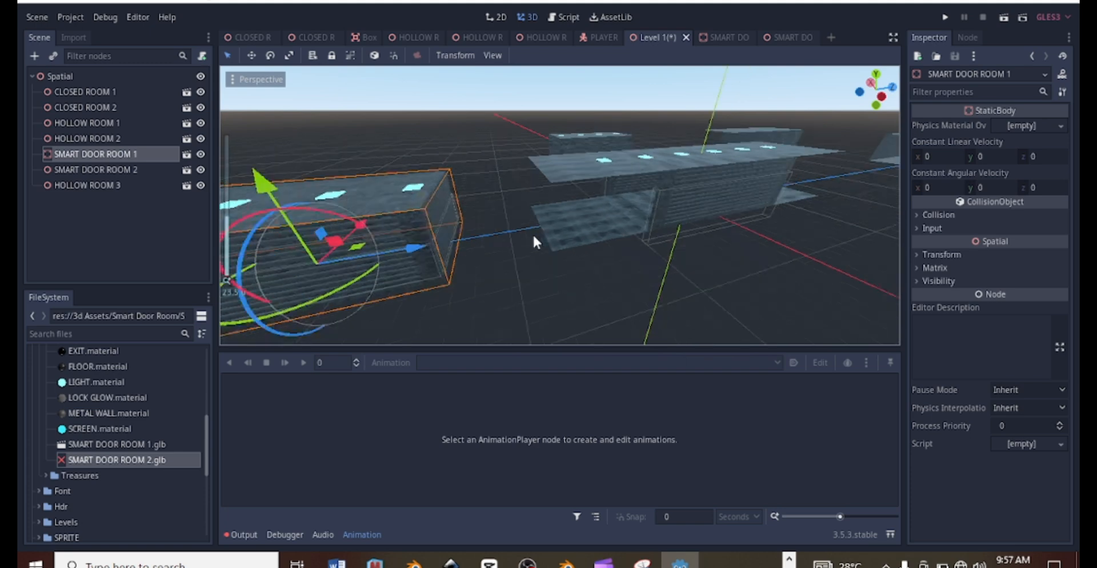
drag(483, 225, 519, 221)
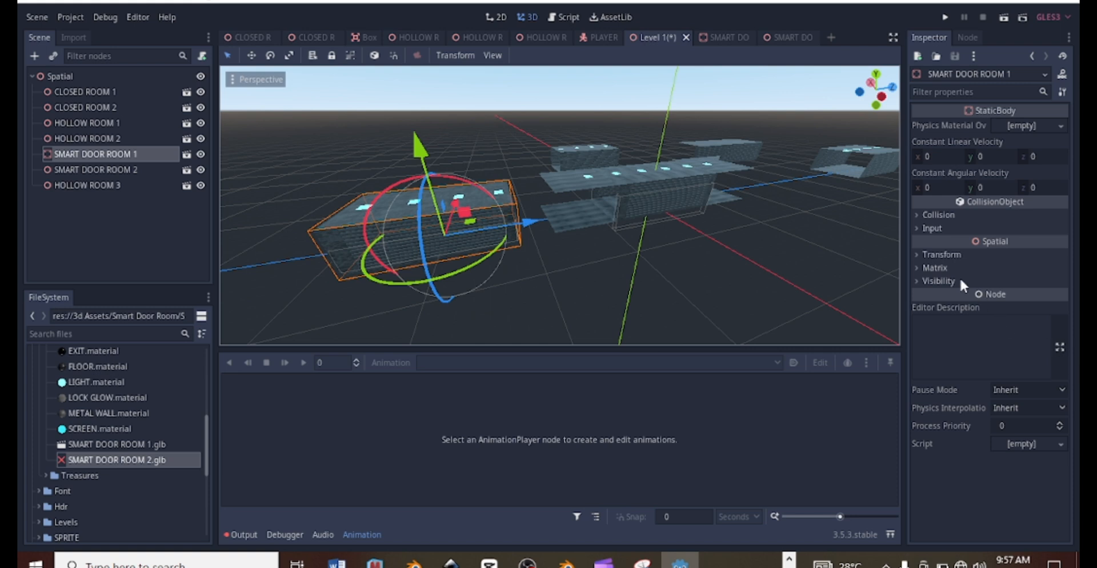
click(942, 254)
click(999, 313)
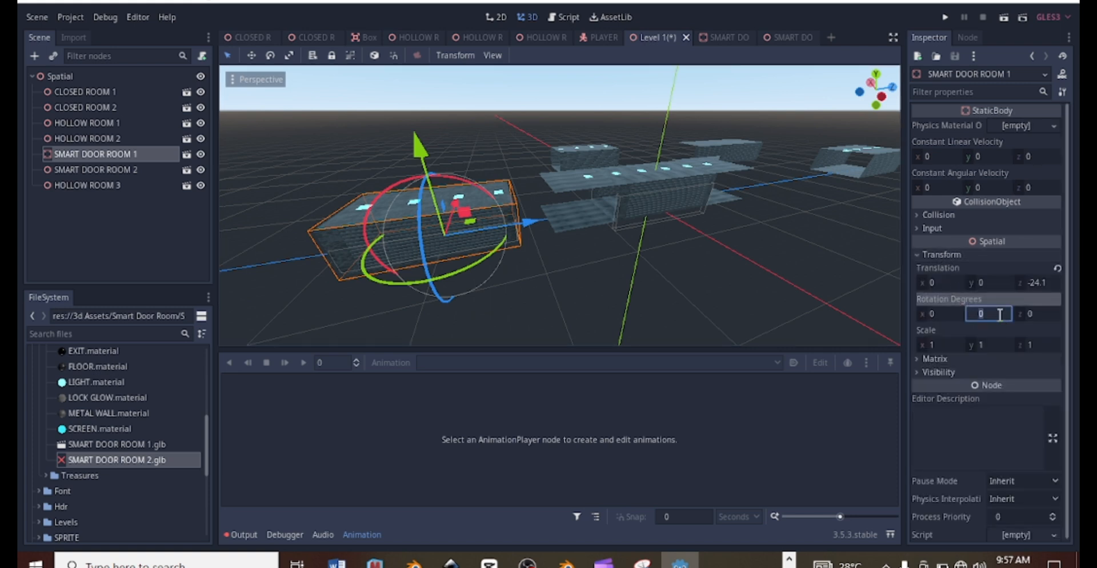
key(BackSpace)
text(180)
key(Return)
middle_drag(660, 255, 359, 206)
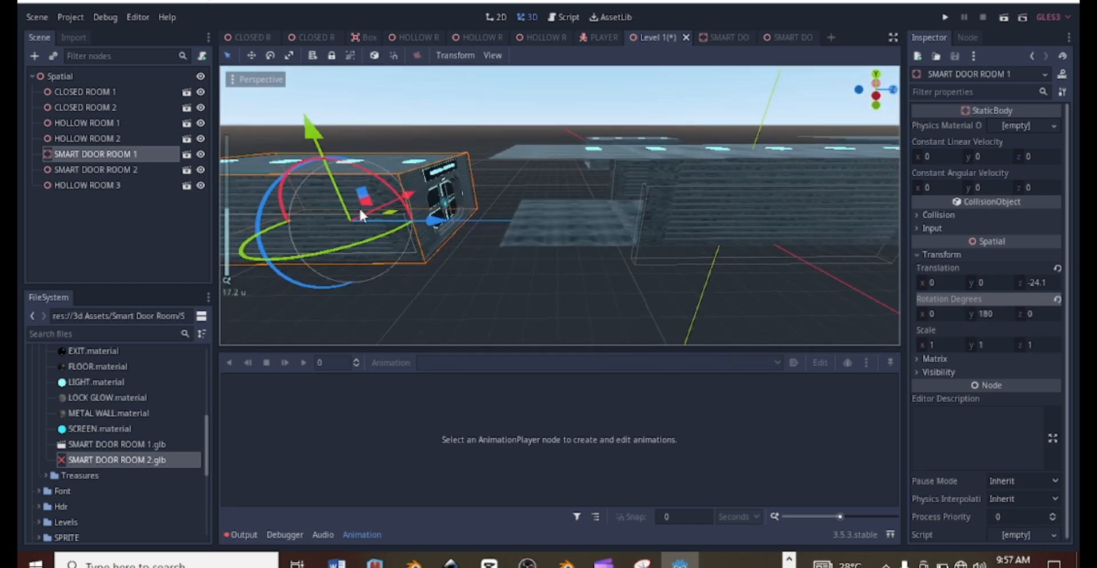
scroll(492, 220, down, 6)
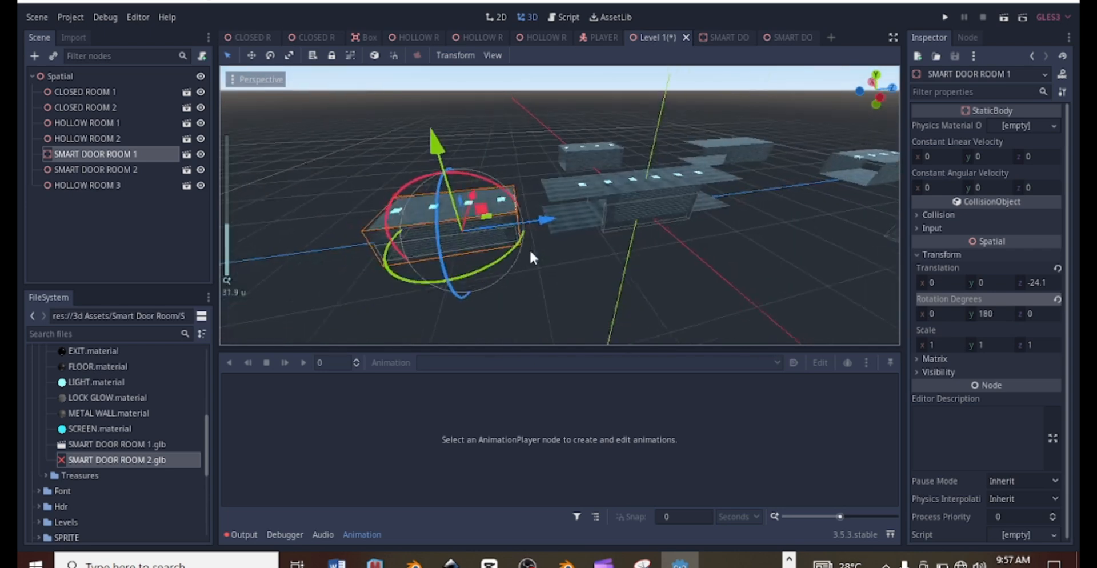
Select CLOSED ROOM 2 and move it along the Z axis to about -23.65
drag(550, 229, 571, 146)
click(582, 145)
scroll(542, 164, up, 2)
middle_drag(542, 164, 692, 164)
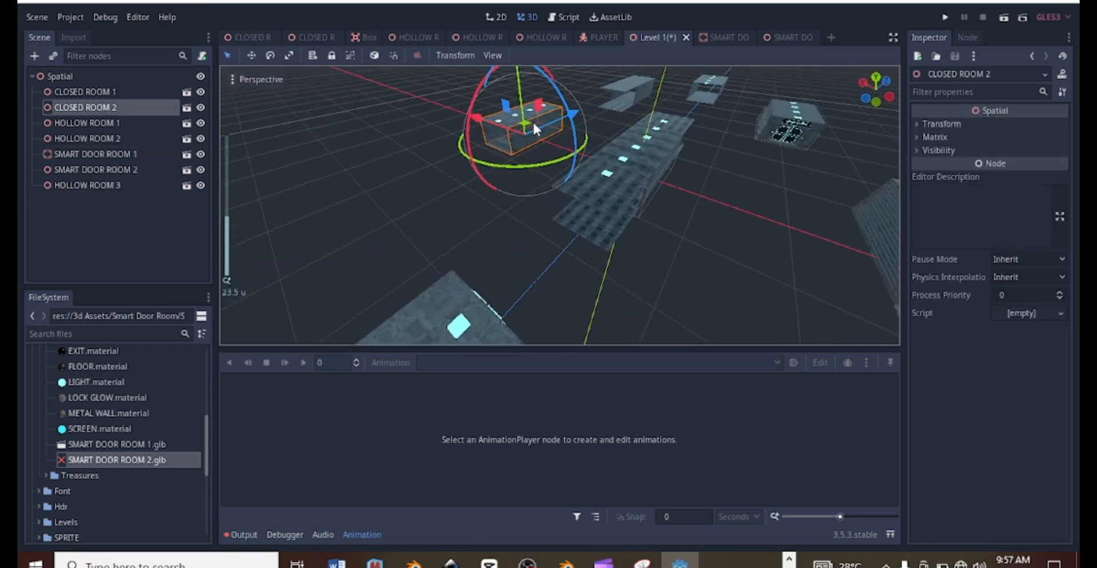
drag(573, 116, 383, 192)
middle_drag(543, 160, 618, 122)
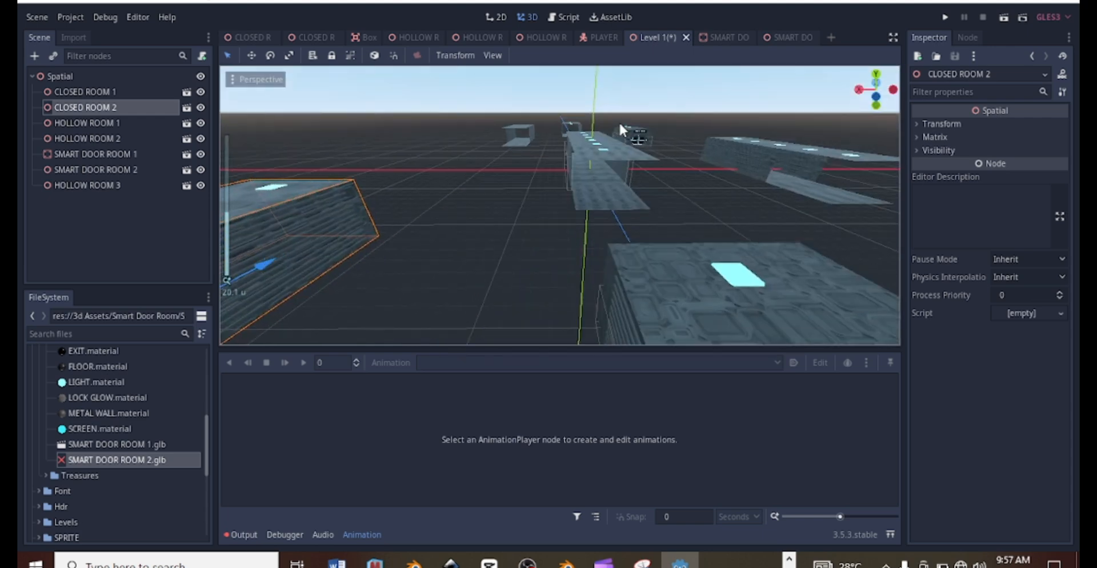
scroll(575, 177, down, 6)
middle_drag(575, 177, 510, 211)
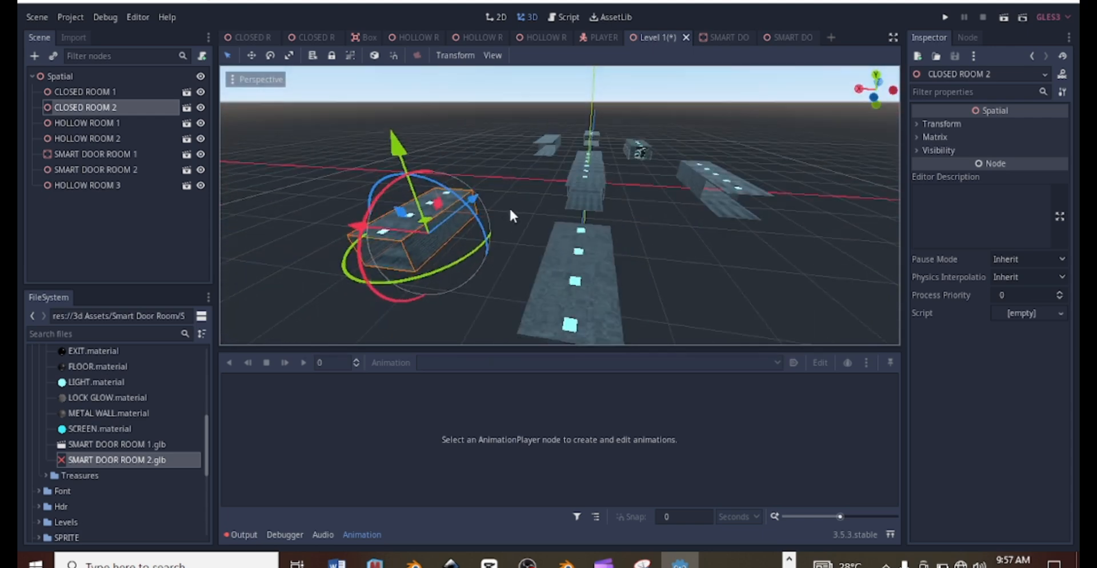
middle_drag(443, 245, 486, 260)
scroll(576, 223, up, 3)
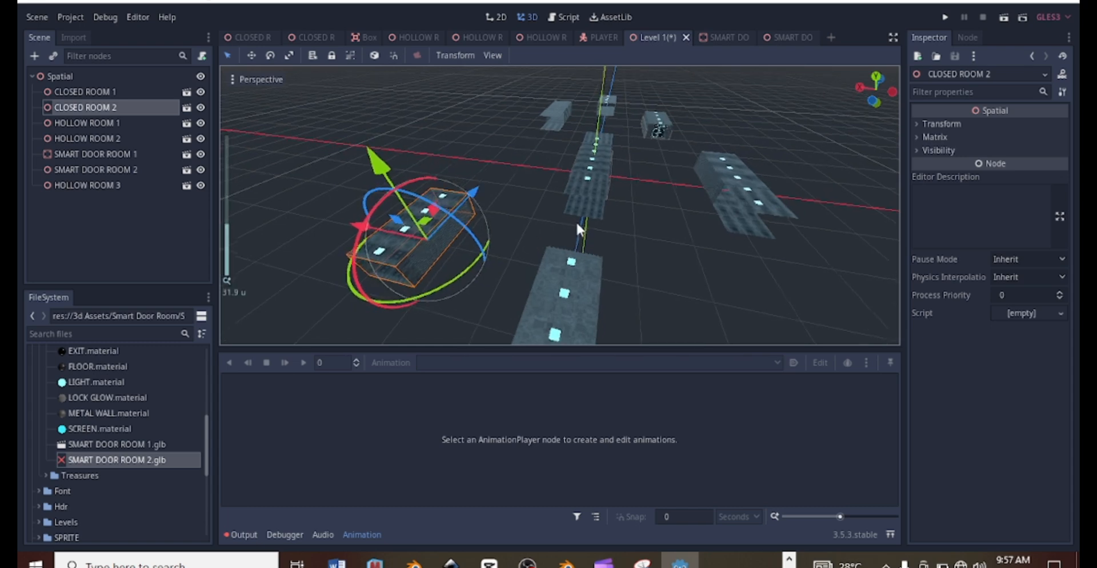
Set CLOSED ROOM 2's Y rotation to 90 degrees
click(949, 148)
click(942, 124)
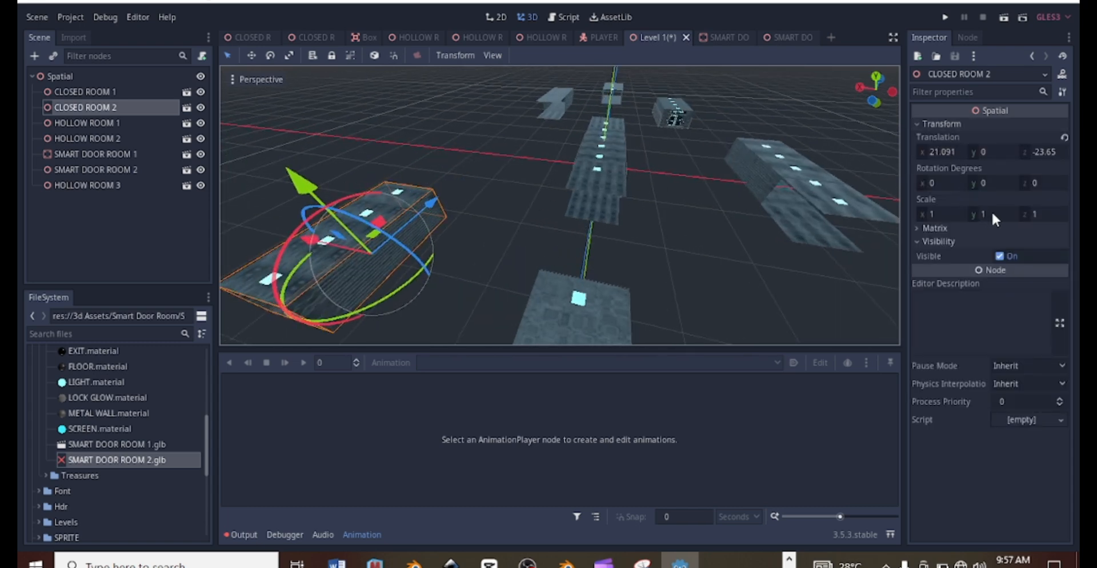
click(1002, 182)
text(90)
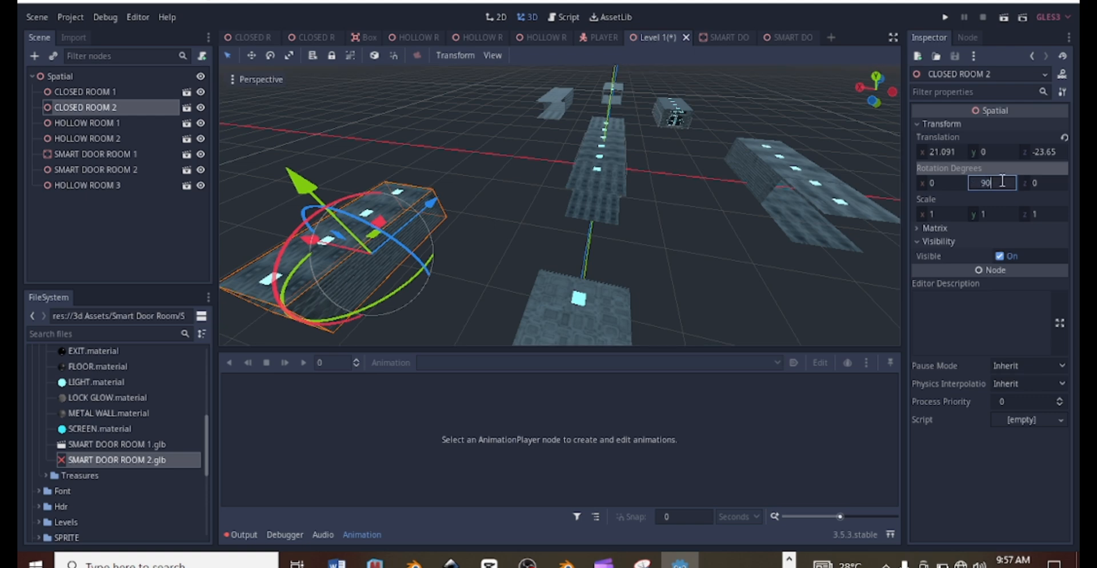
key(Return)
middle_drag(402, 215, 563, 179)
Move CLOSED ROOM 2 beside the end of the room at the origin, at about X 9.902 and Z -11.404
drag(541, 170, 582, 152)
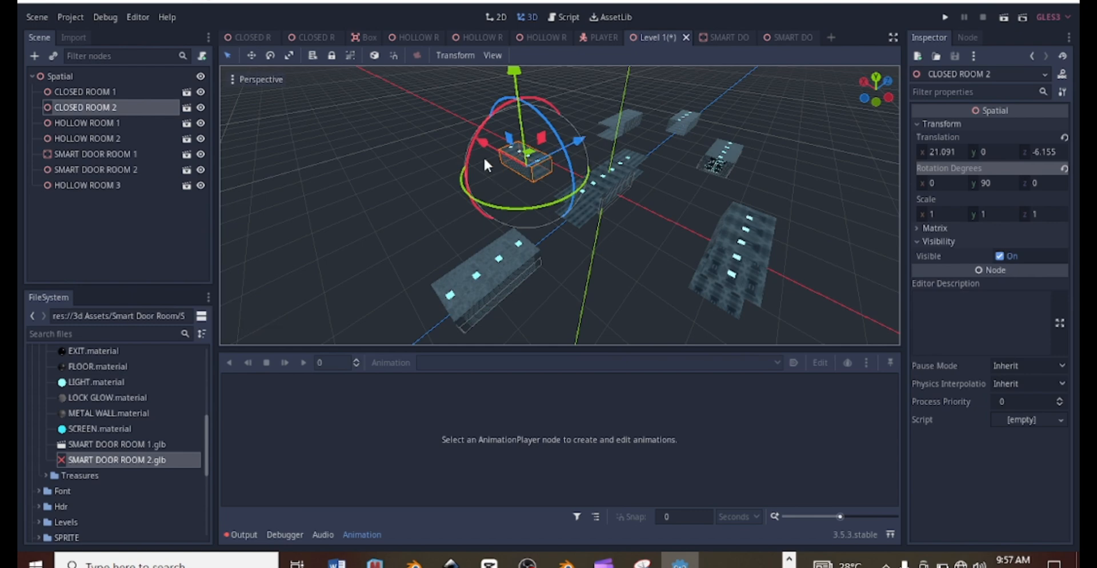
drag(483, 156, 591, 173)
scroll(592, 173, up, 3)
scroll(581, 149, up, 5)
middle_drag(590, 170, 630, 223)
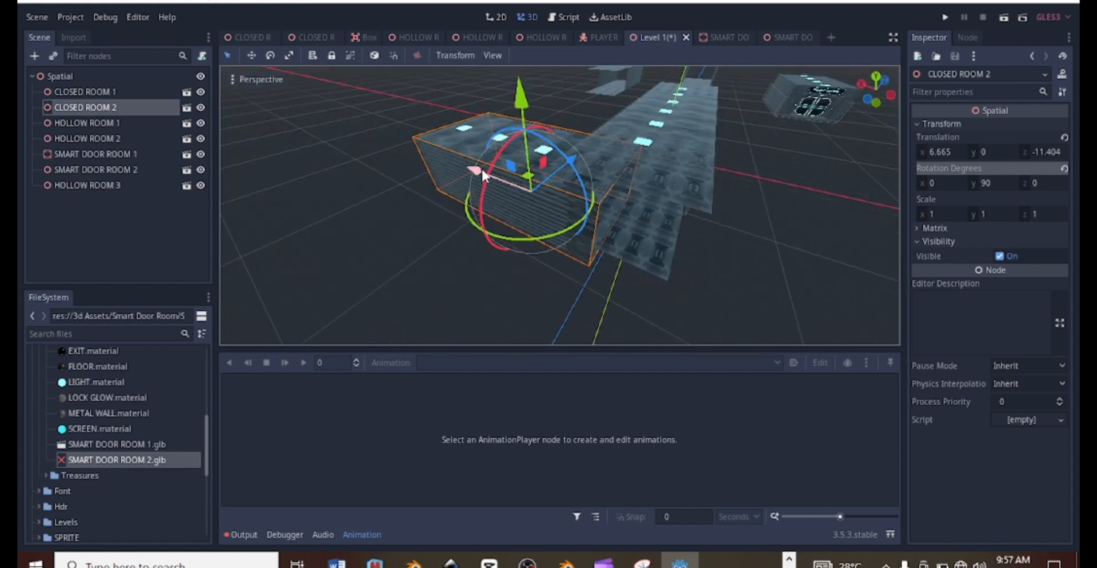
drag(481, 166, 445, 161)
scroll(427, 152, up, 3)
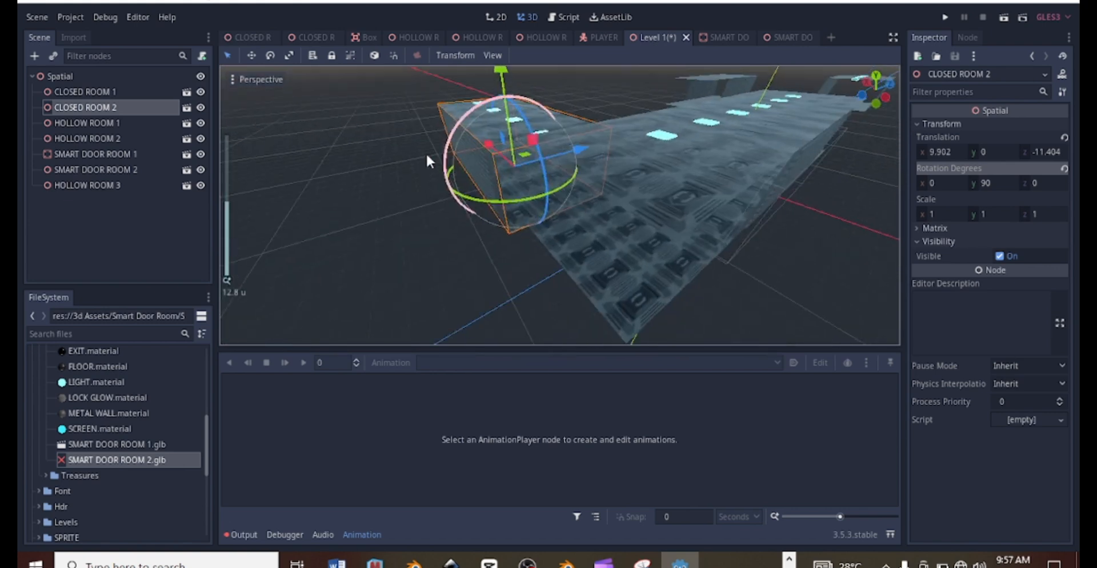
Fit CLOSED ROOM 2 against the side opening of the origin room at about X 9.364, Y 0.568, Z -9.952
middle_drag(427, 152, 503, 350)
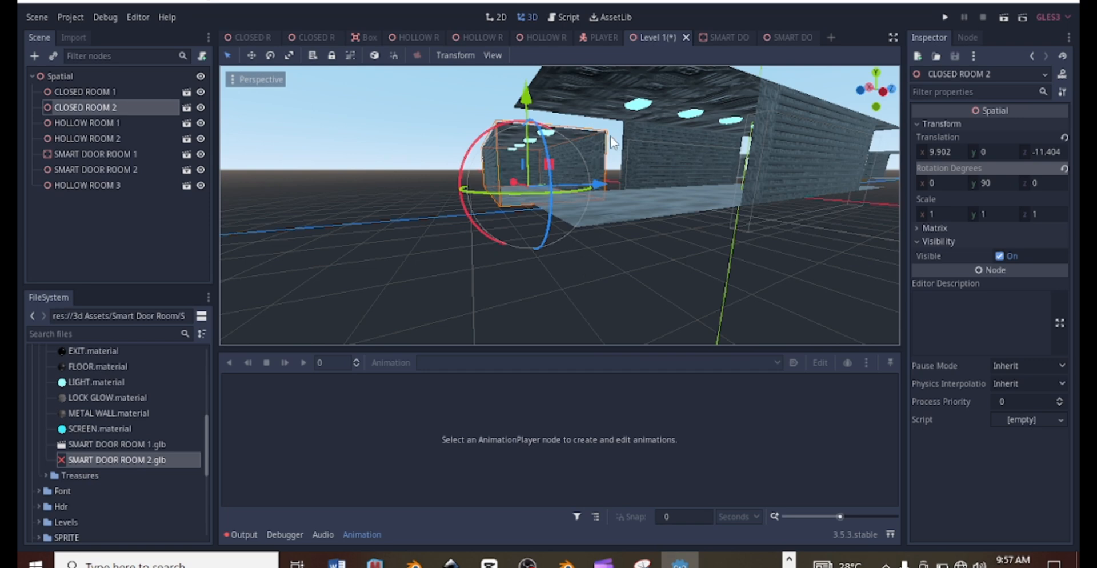
middle_drag(612, 141, 599, 180)
drag(581, 172, 617, 174)
scroll(673, 169, up, 3)
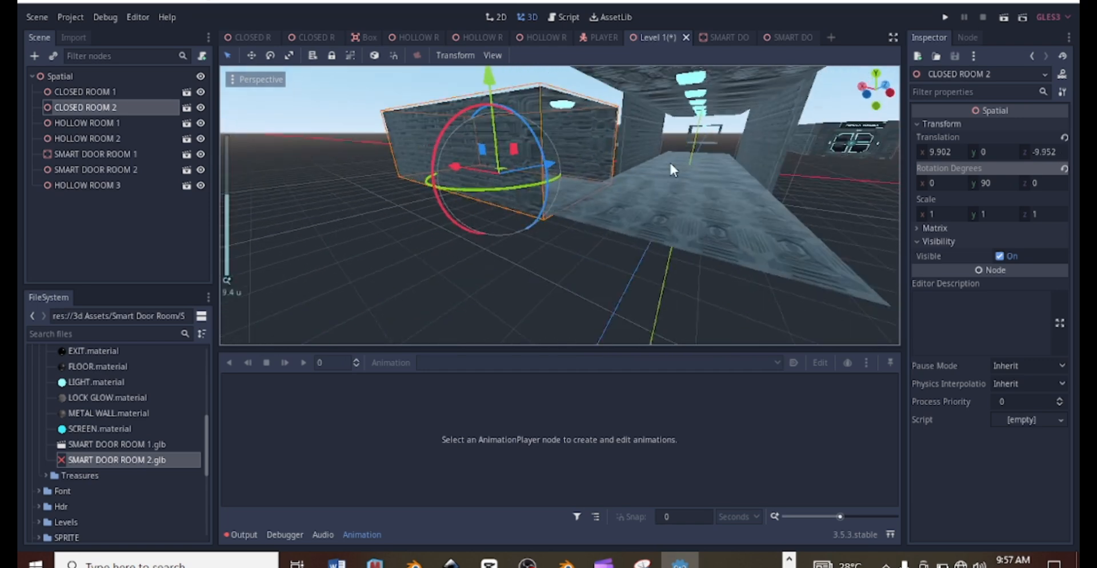
middle_drag(670, 164, 731, 150)
mouse_move(460, 79)
mouse_down()
mouse_move(452, 59)
mouse_move(456, 70)
mouse_up()
middle_drag(425, 181, 432, 199)
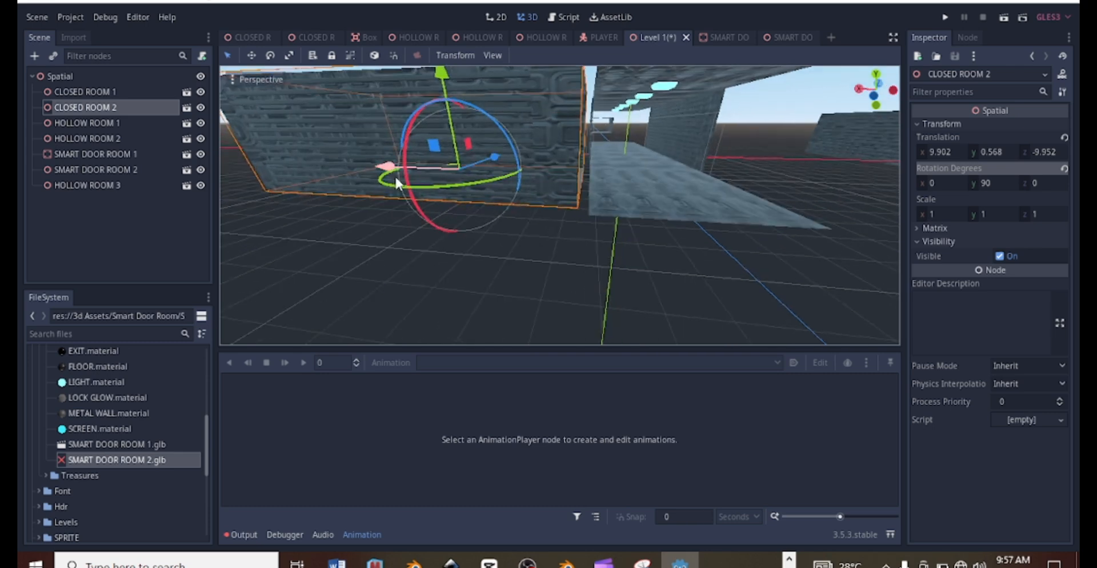
drag(395, 175, 521, 173)
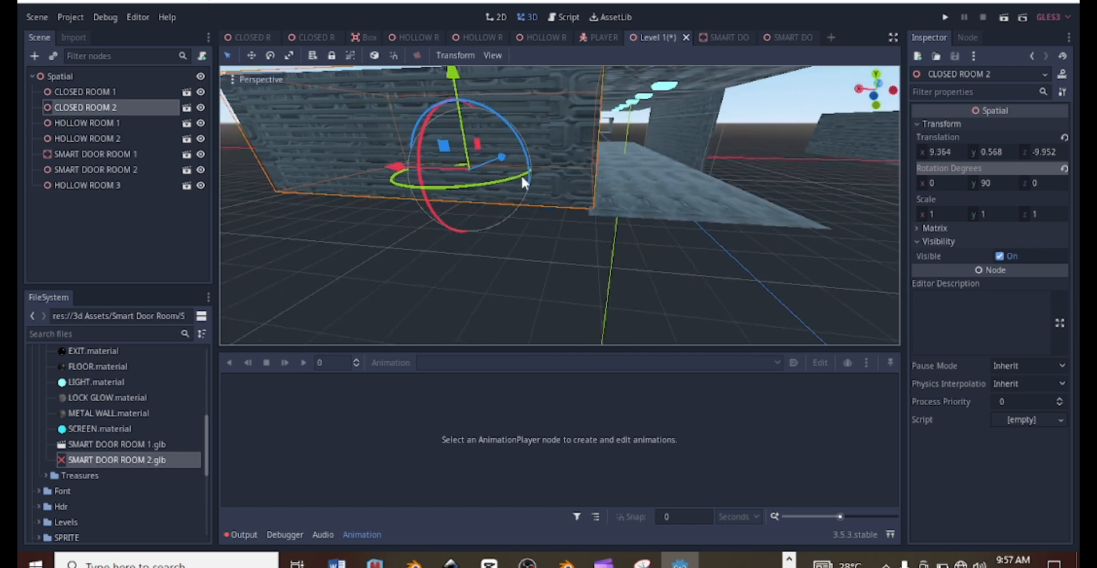
Shift CLOSED ROOM 2 along Z to about -10.395
scroll(521, 174, down, 5)
middle_drag(687, 250, 747, 237)
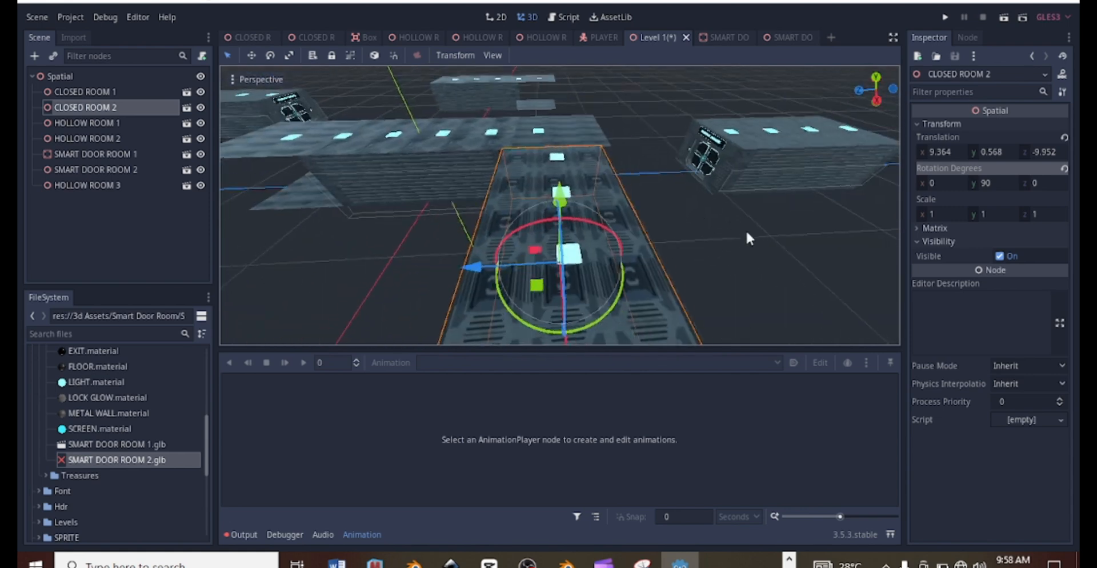
drag(460, 277, 486, 265)
middle_drag(655, 249, 555, 211)
scroll(242, 180, up, 2)
scroll(786, 209, down, 5)
scroll(560, 247, down, 4)
scroll(674, 200, up, 4)
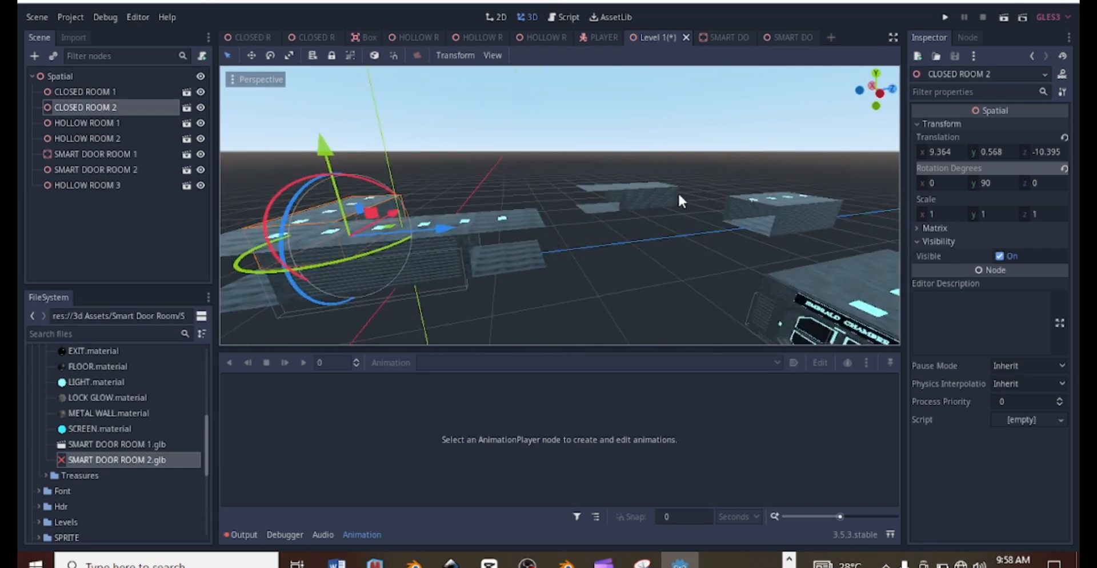
Select HOLLOW ROOM 1 and move it along the Z axis toward the room at the origin
click(761, 203)
scroll(761, 202, down, 5)
middle_drag(812, 239, 728, 266)
scroll(728, 265, down, 6)
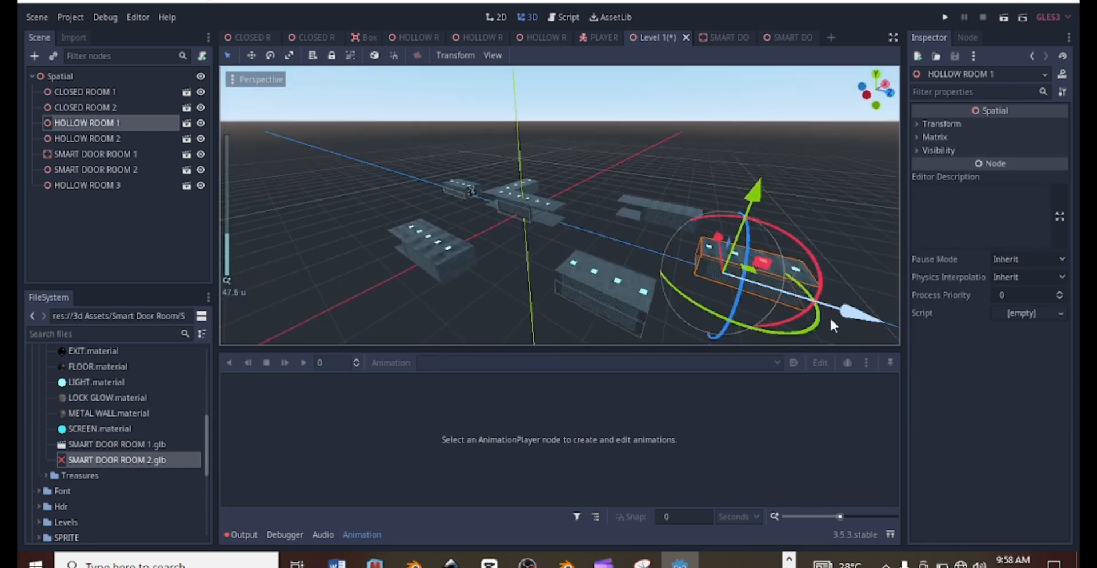
drag(845, 316, 660, 296)
scroll(660, 296, up, 2)
middle_drag(660, 296, 819, 307)
scroll(742, 283, down, 4)
scroll(684, 218, up, 6)
middle_drag(683, 218, 772, 168)
scroll(646, 252, up, 10)
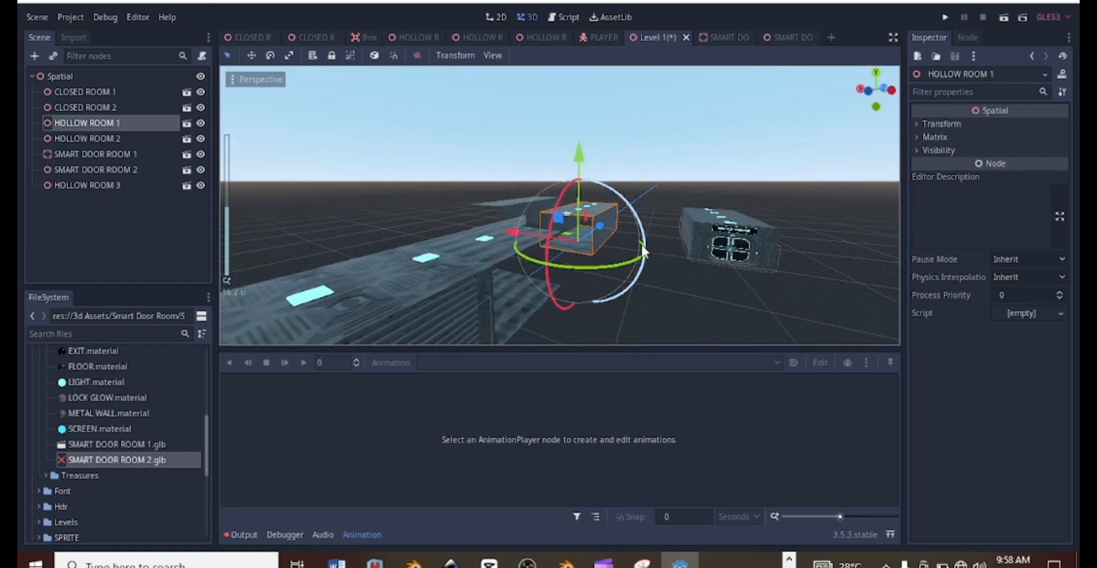
Move HOLLOW ROOM 1 further along Z until it joins the end of the origin room as one corridor
middle_drag(646, 252, 285, 246)
scroll(284, 246, down, 10)
middle_drag(507, 291, 755, 82)
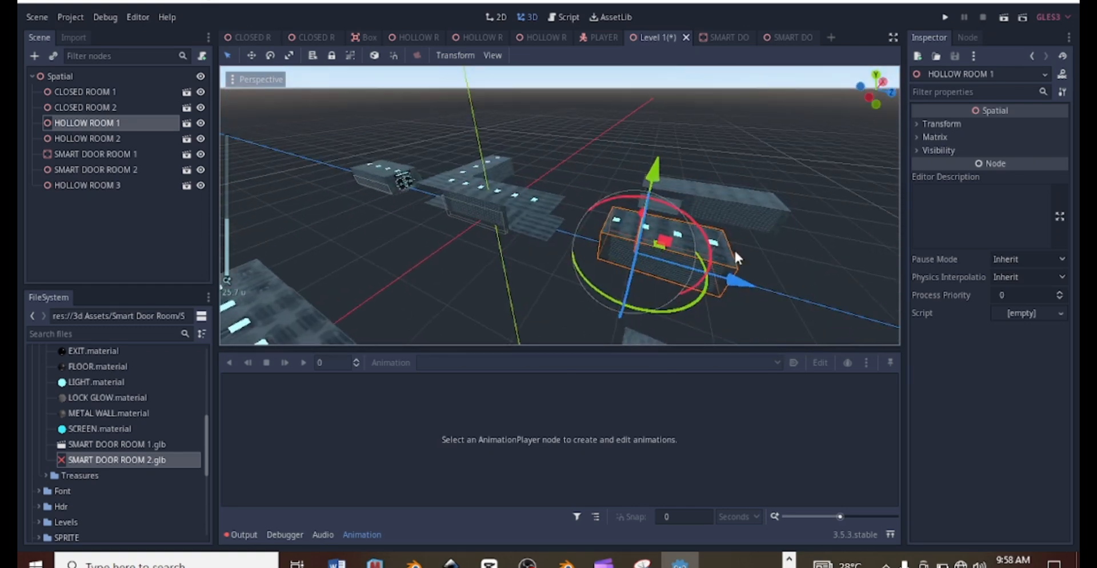
drag(746, 282, 647, 261)
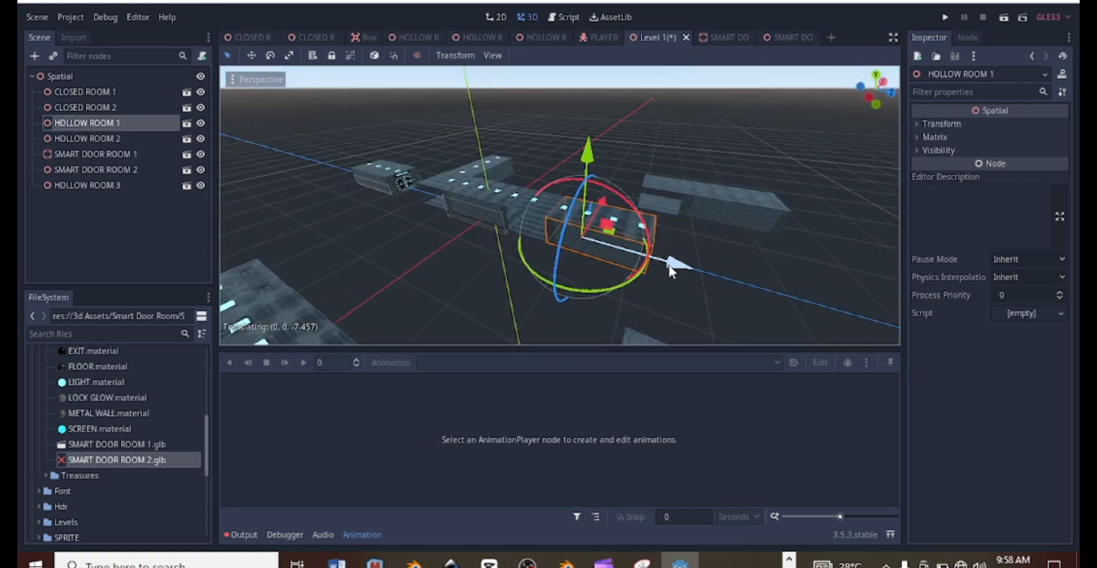
scroll(641, 273, up, 3)
middle_drag(605, 234, 443, 122)
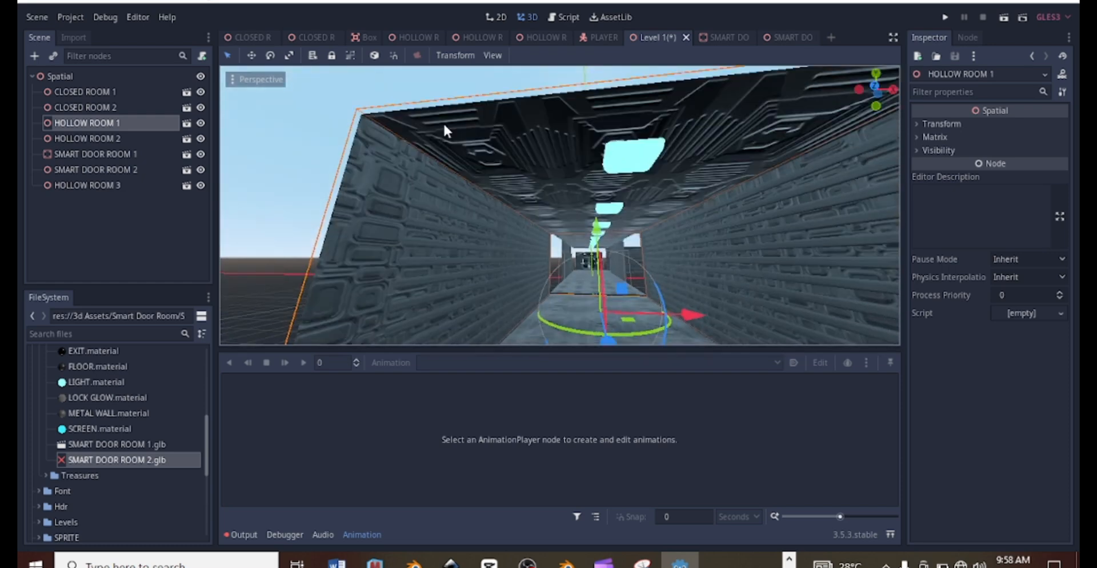
scroll(517, 211, up, 4)
scroll(518, 211, down, 5)
middle_drag(541, 215, 657, 280)
scroll(657, 280, up, 5)
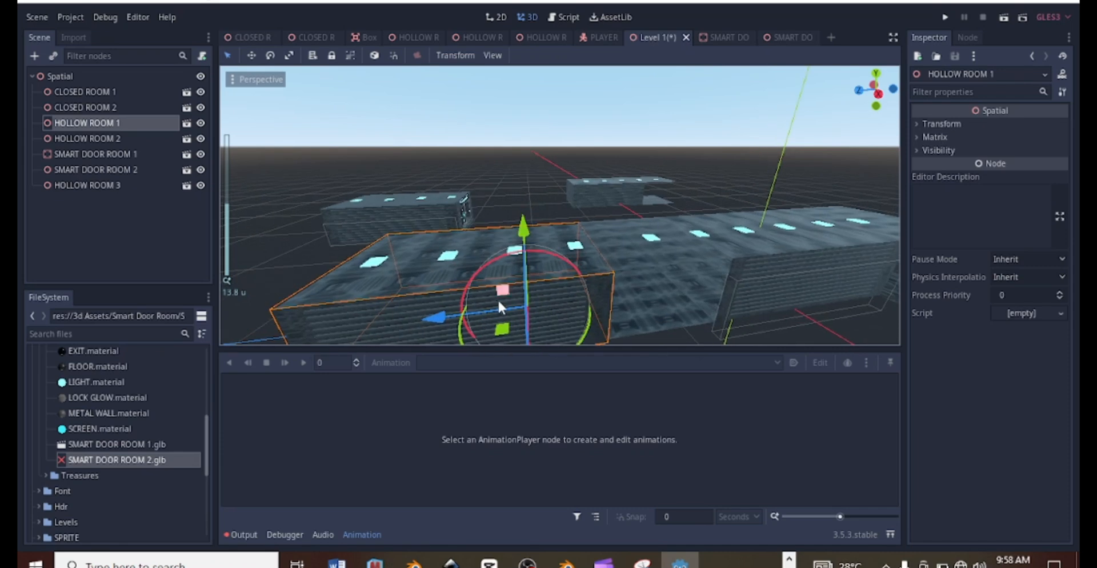
Fine-tune HOLLOW ROOM 1's Z position and height so it sits flush with the adjoining room
drag(432, 318, 438, 317)
middle_drag(435, 252, 398, 197)
scroll(545, 210, up, 2)
middle_drag(563, 194, 554, 164)
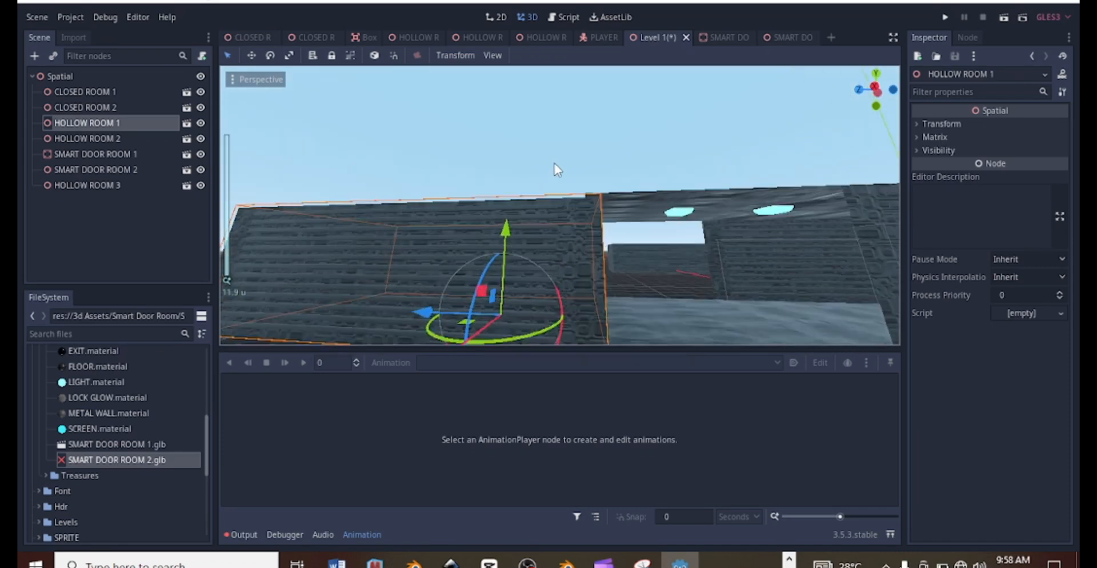
mouse_move(503, 217)
mouse_down()
mouse_move(501, 208)
mouse_move(498, 224)
mouse_up()
scroll(584, 207, down, 7)
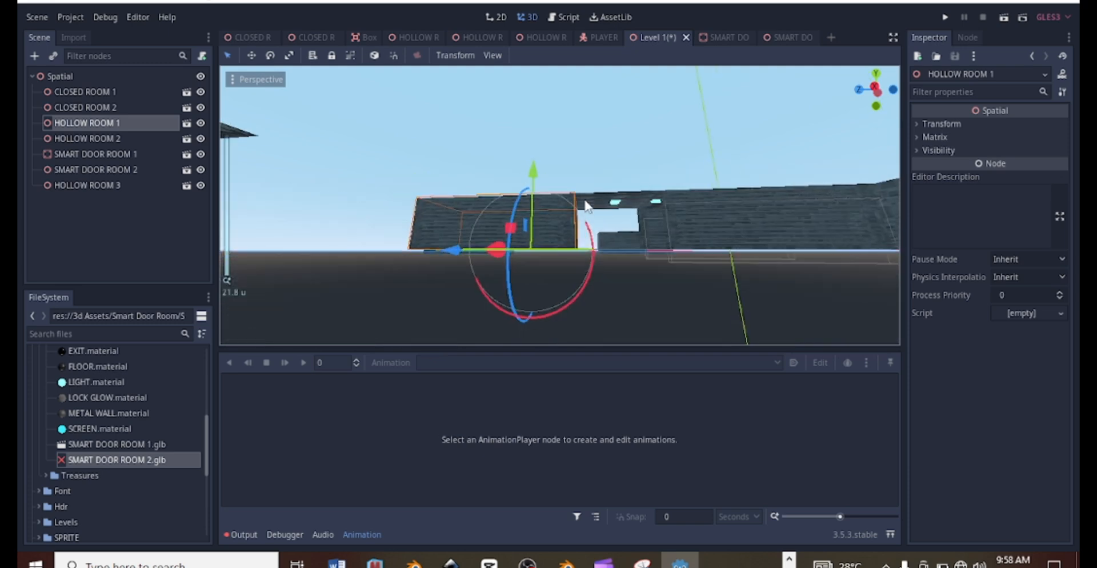
Select HOLLOW ROOM 2 and move it along the X axis toward the line of the joined corridor
middle_drag(752, 174, 759, 227)
scroll(708, 277, down, 9)
click(409, 292)
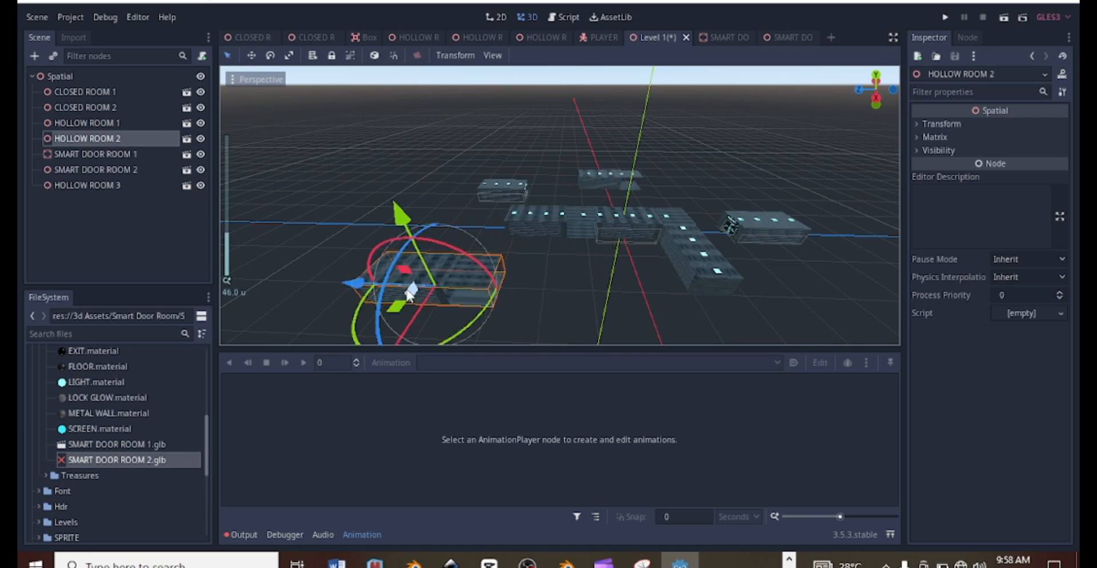
middle_drag(410, 291, 695, 149)
scroll(719, 214, up, 2)
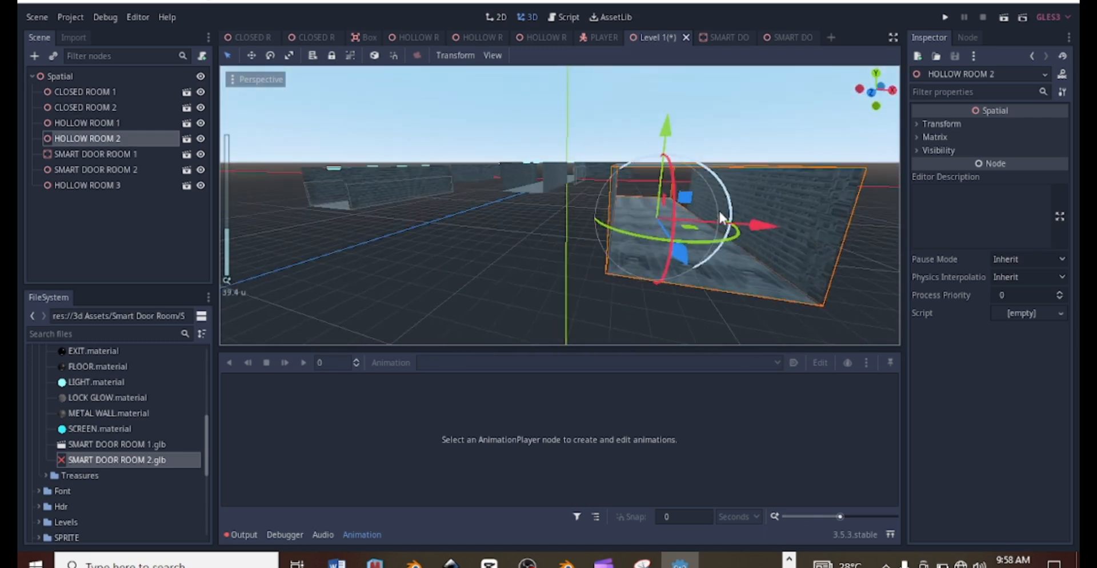
drag(767, 226, 664, 221)
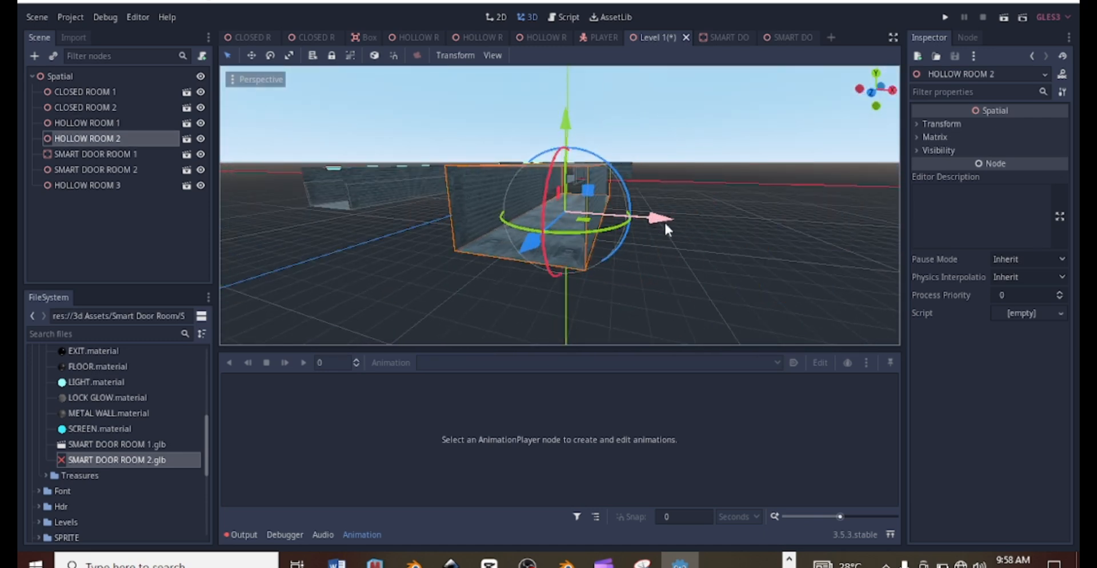
mouse_move(664, 220)
middle_down()
mouse_move(506, 214)
mouse_move(592, 169)
mouse_move(585, 199)
mouse_move(632, 195)
mouse_move(622, 203)
mouse_move(661, 210)
middle_up()
scroll(585, 199, down, 4)
scroll(571, 196, up, 8)
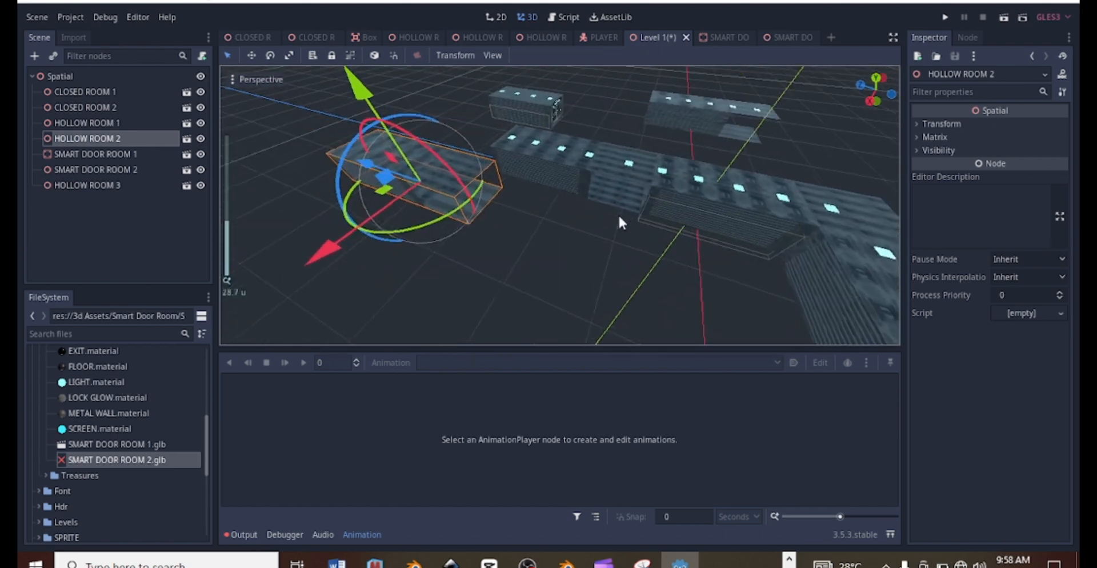
Select SMART DOOR ROOM 2 and set its Y rotation to 180 degrees
click(556, 101)
middle_drag(501, 97, 548, 231)
middle_drag(458, 169, 503, 171)
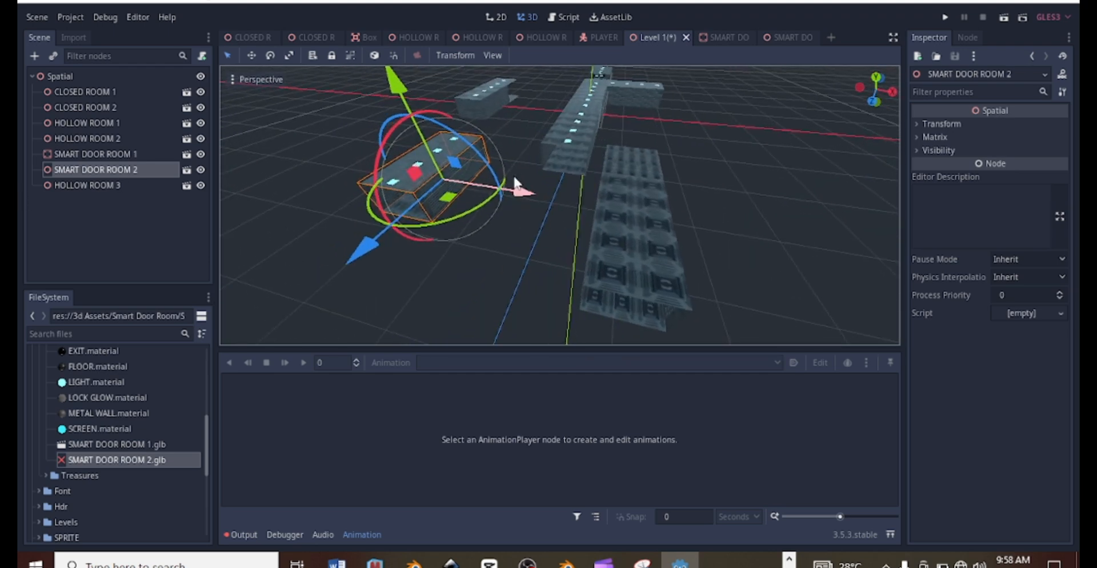
click(939, 124)
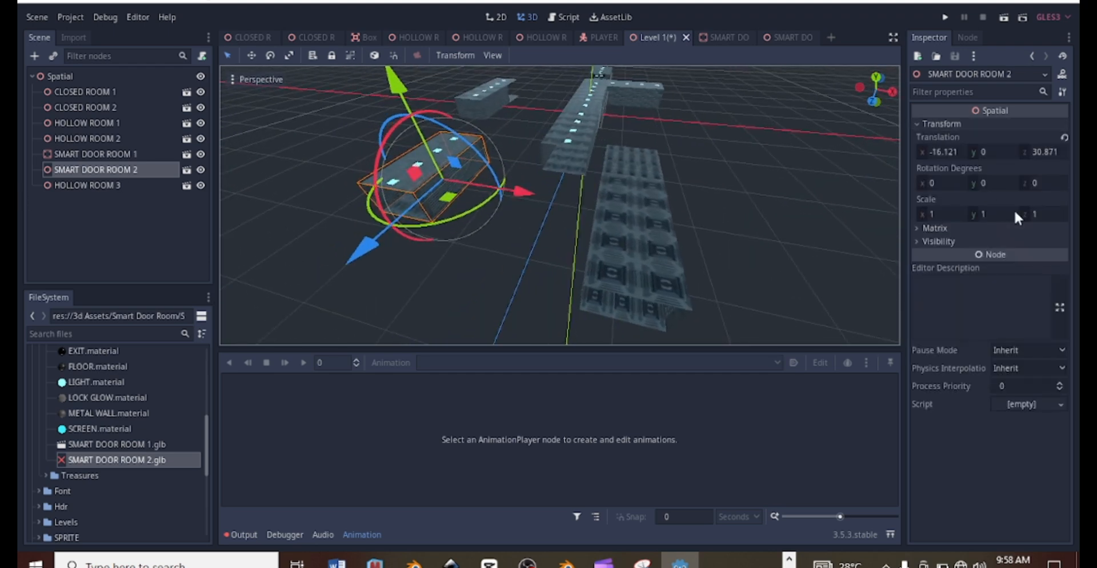
click(1005, 183)
text(180)
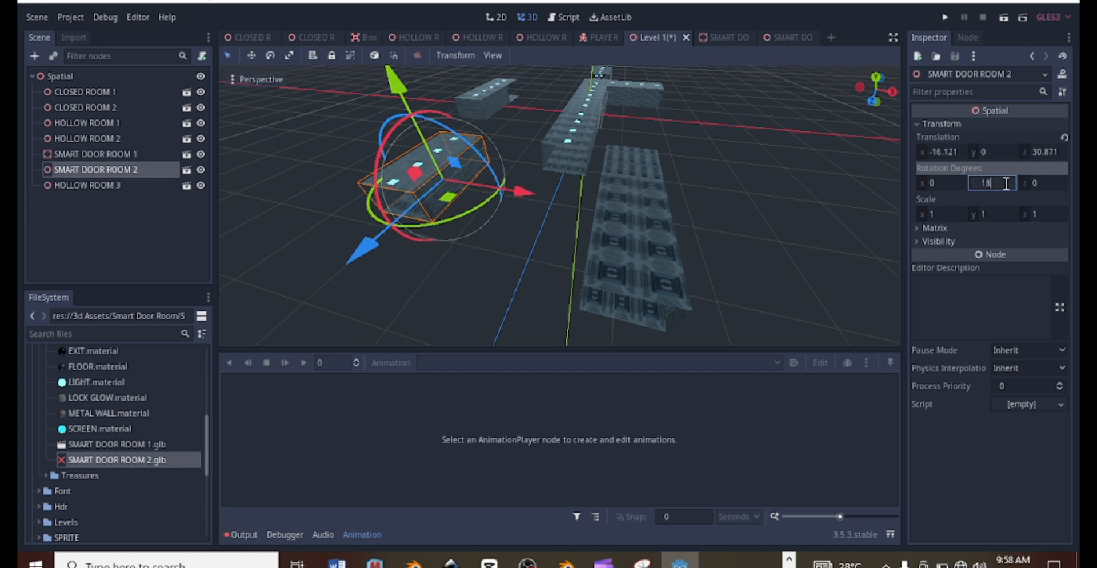
key(Return)
Move SMART DOOR ROOM 2 along the X axis to about -1.14, close to the corridor's line
drag(502, 183, 631, 232)
middle_drag(674, 189, 441, 138)
scroll(441, 138, up, 5)
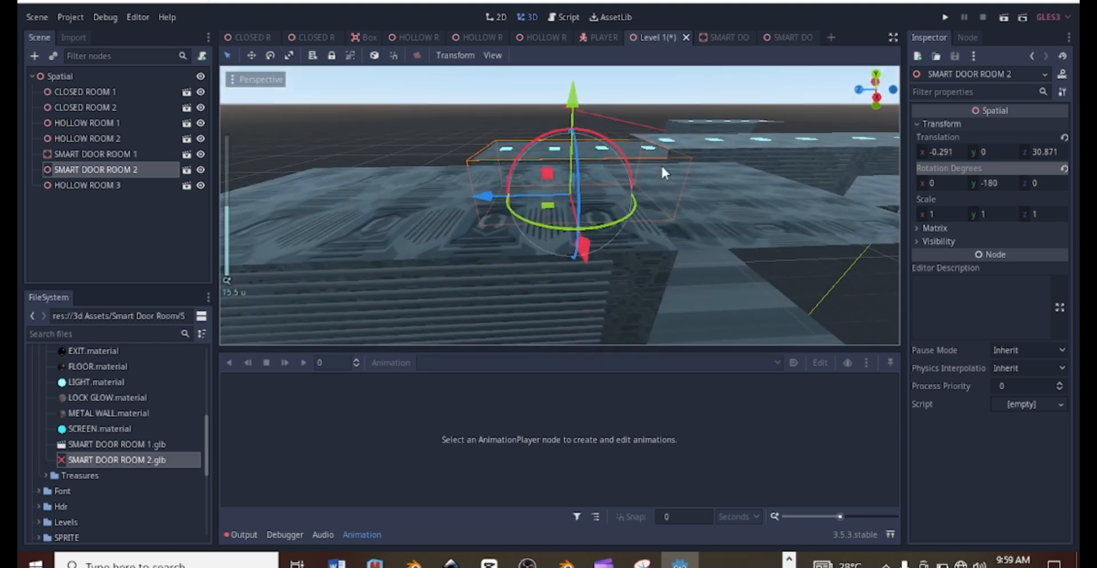
middle_drag(662, 166, 573, 186)
drag(626, 235, 615, 229)
scroll(610, 190, up, 10)
middle_drag(595, 126, 692, 114)
scroll(691, 115, down, 8)
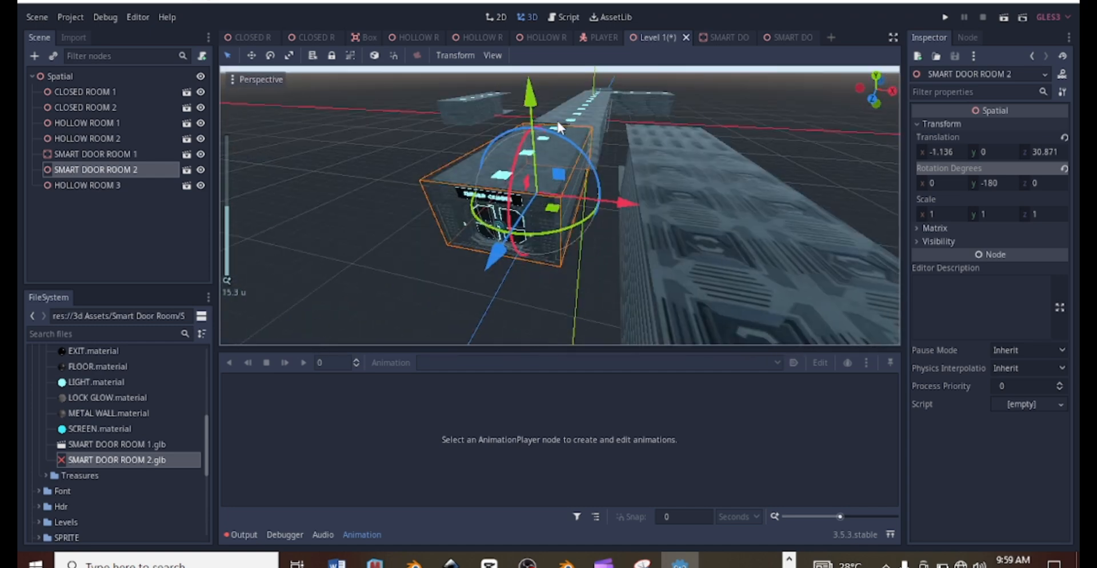
Shift SMART DOOR ROOM 2 to about 0.42 on X and raise it to 0.66 on Y to match the corridor's height
drag(531, 97, 530, 93)
drag(615, 211, 620, 214)
middle_drag(620, 215, 559, 200)
drag(584, 162, 594, 152)
middle_drag(543, 123, 576, 341)
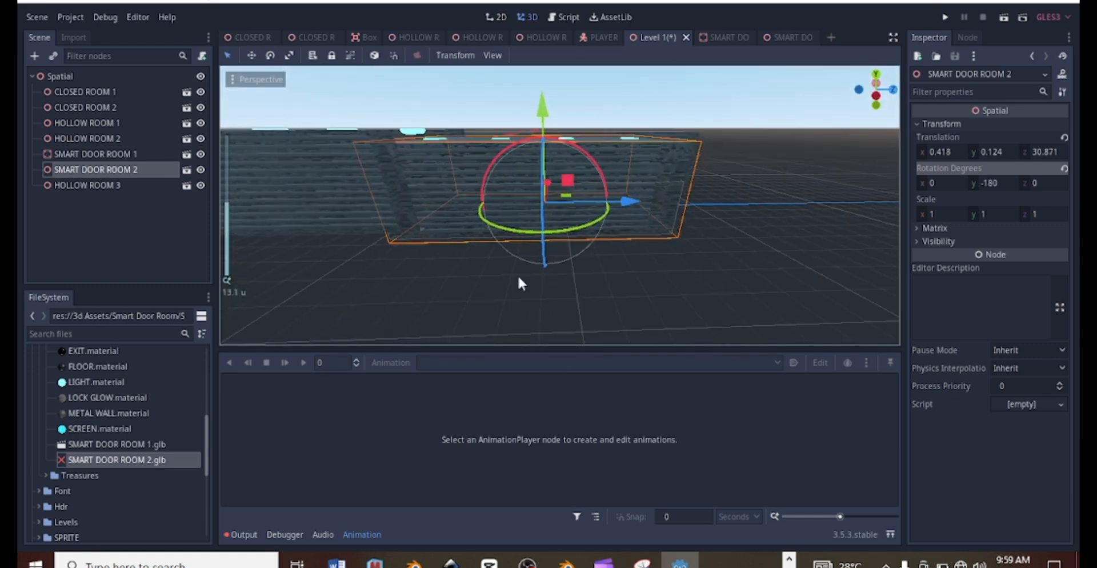
drag(547, 116, 541, 107)
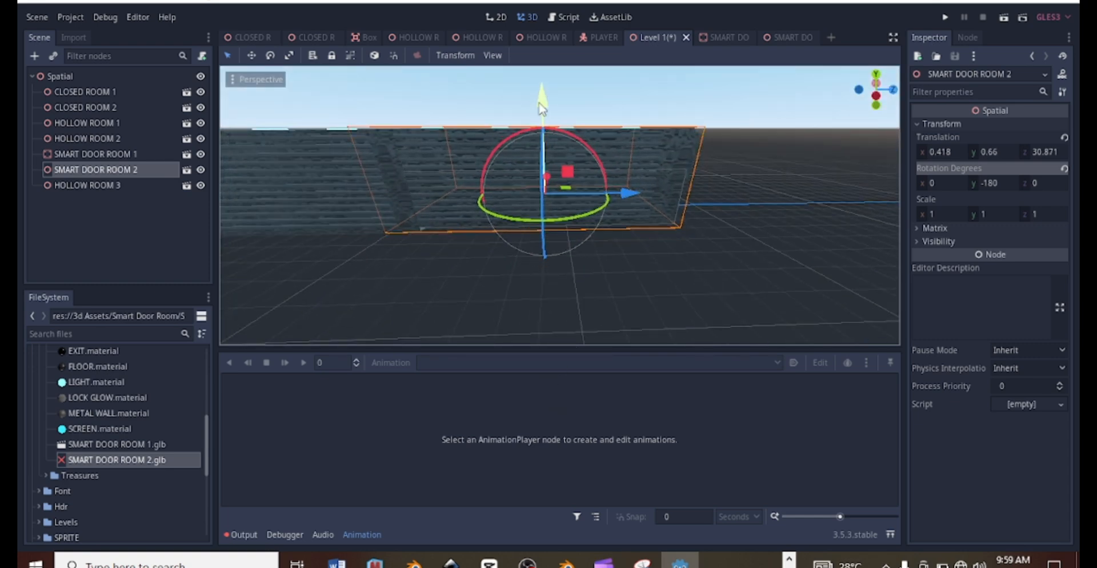
Fine-tune SMART DOOR ROOM 2 to about 31.6 on Z and 0.06 on X so it lines up with the corridor's end
middle_drag(542, 107, 571, 189)
drag(628, 196, 642, 199)
middle_drag(573, 245, 464, 199)
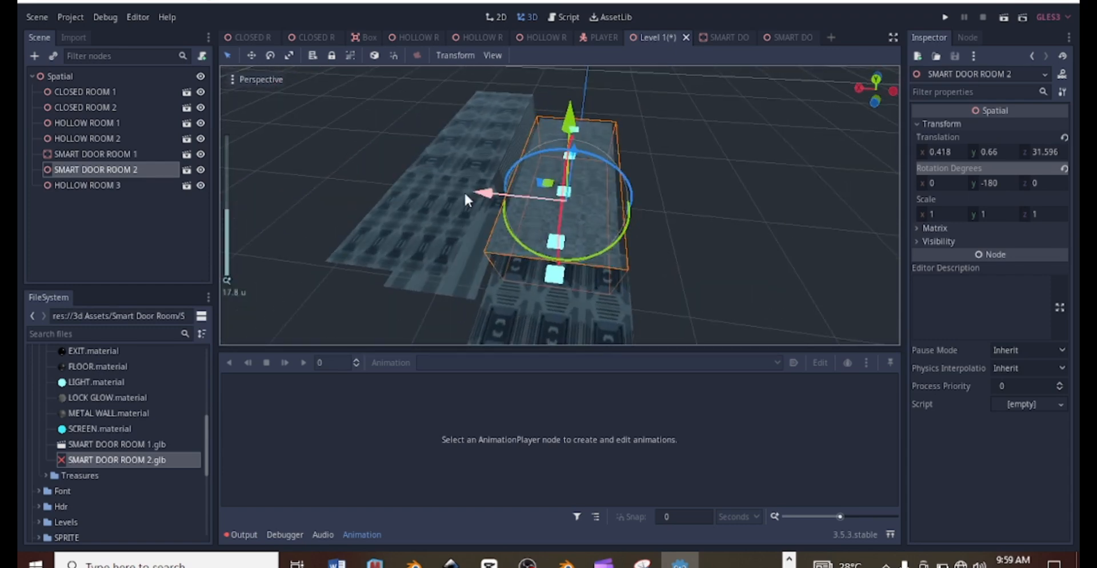
mouse_move(464, 198)
mouse_down()
mouse_move(471, 190)
mouse_move(481, 203)
mouse_up()
Inspect the corridor's interior from SMART DOOR ROOM 2 to check how the rooms join
middle_drag(481, 204, 479, 234)
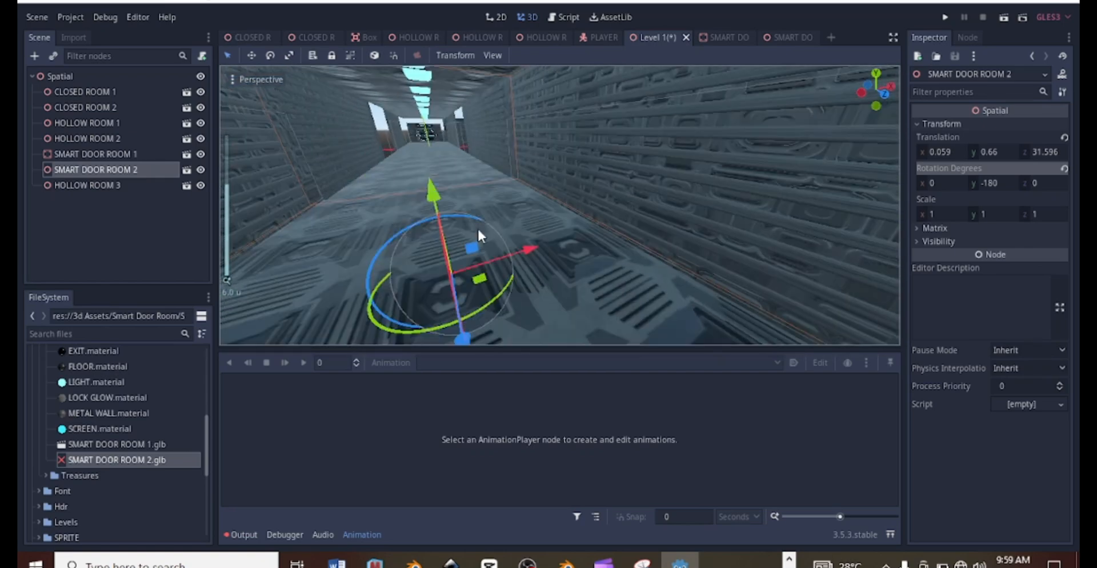
scroll(478, 228, up, 7)
scroll(477, 227, down, 10)
scroll(478, 227, up, 2)
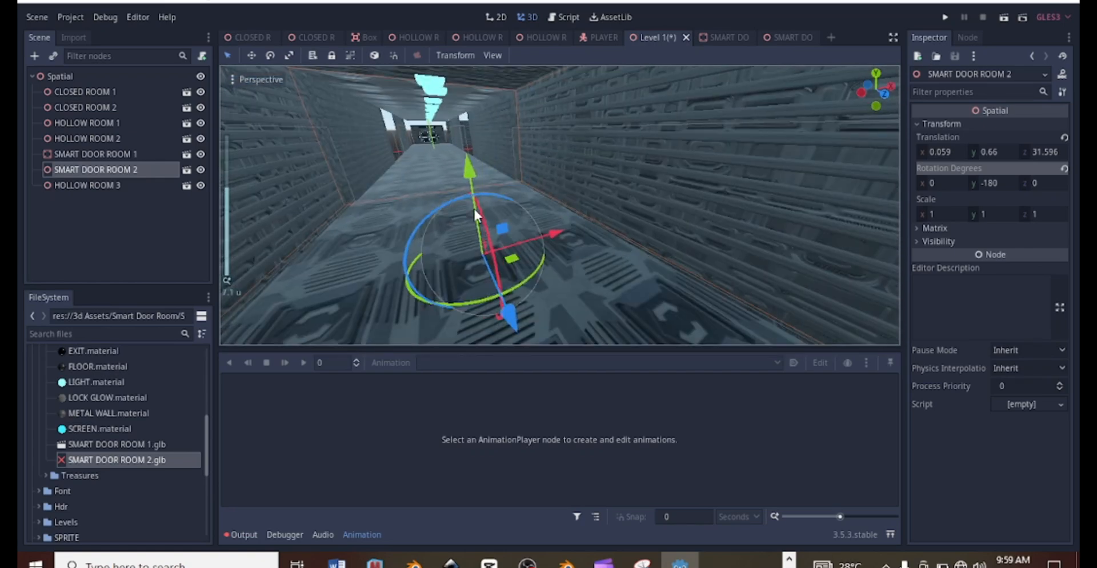
scroll(478, 204, down, 10)
middle_drag(540, 215, 897, 215)
scroll(530, 199, down, 4)
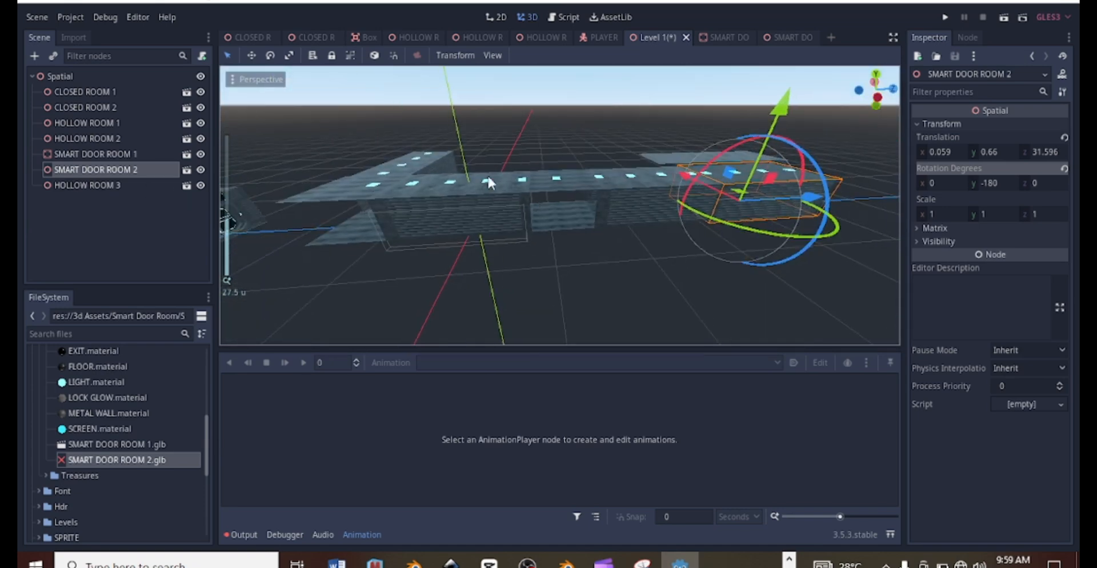
Select SMART DOOR ROOM 1 and move it along Z to about -20.05 to meet the corridor's opposite end
shift+middle_drag(488, 178, 899, 181)
middle_drag(549, 200, 481, 191)
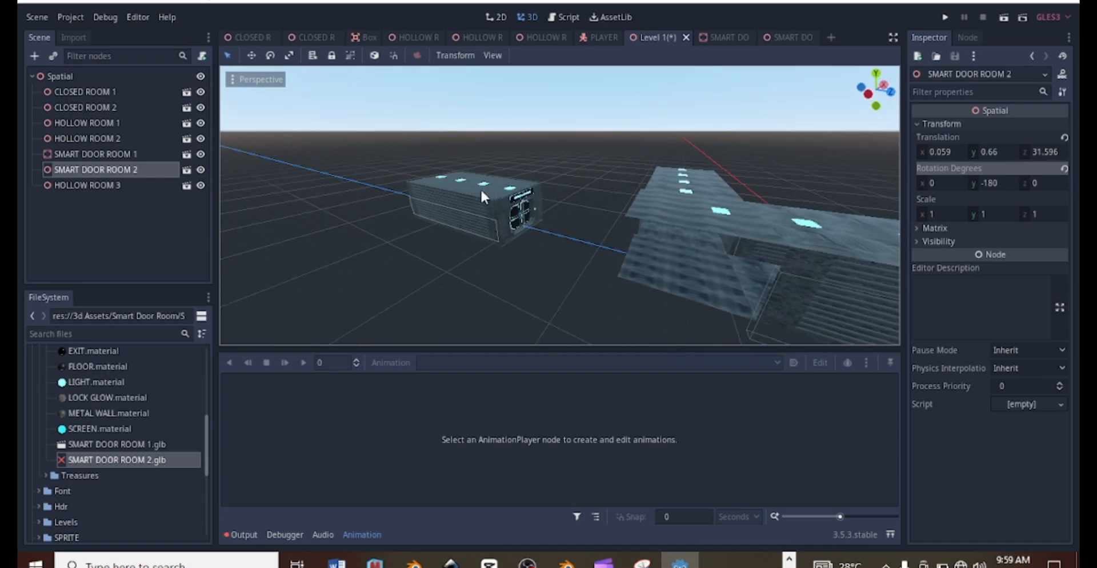
click(482, 188)
scroll(514, 206, up, 2)
drag(533, 221, 684, 281)
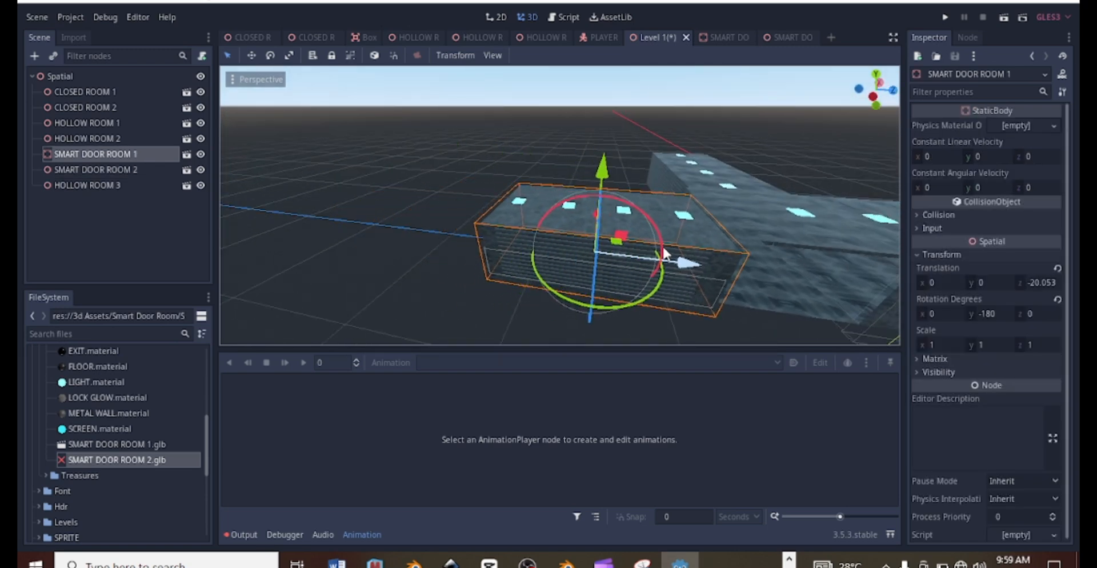
Raise SMART DOOR ROOM 1 to about 0.675 on Y so it sits level with the adjoining corridor
middle_drag(662, 247, 581, 164)
drag(513, 147, 513, 130)
middle_drag(599, 165, 674, 245)
scroll(609, 194, up, 4)
scroll(595, 185, down, 6)
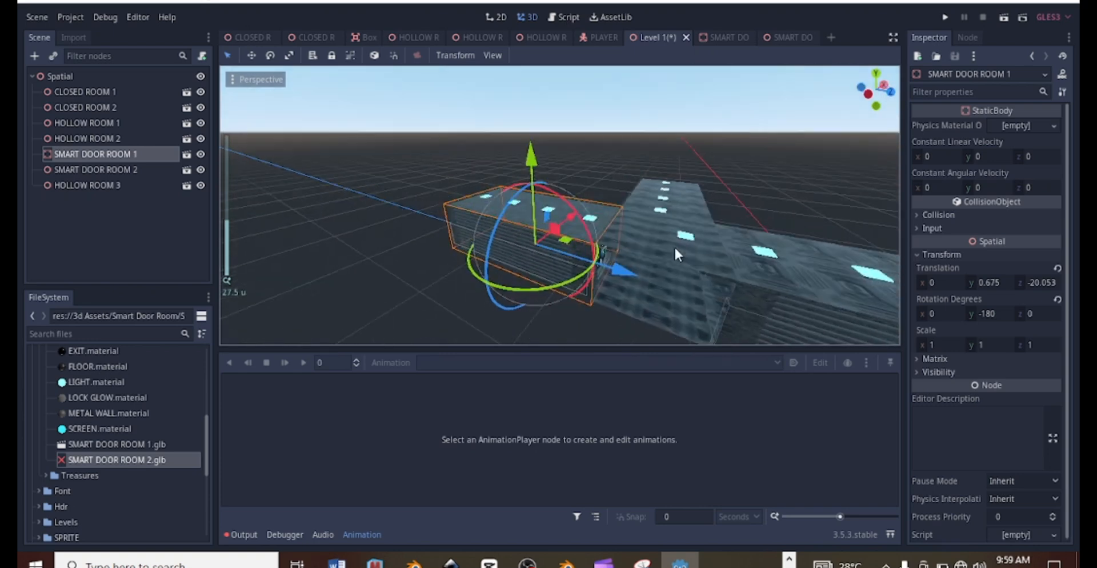
scroll(588, 240, down, 4)
shift+middle_drag(588, 240, 547, 151)
scroll(547, 151, down, 6)
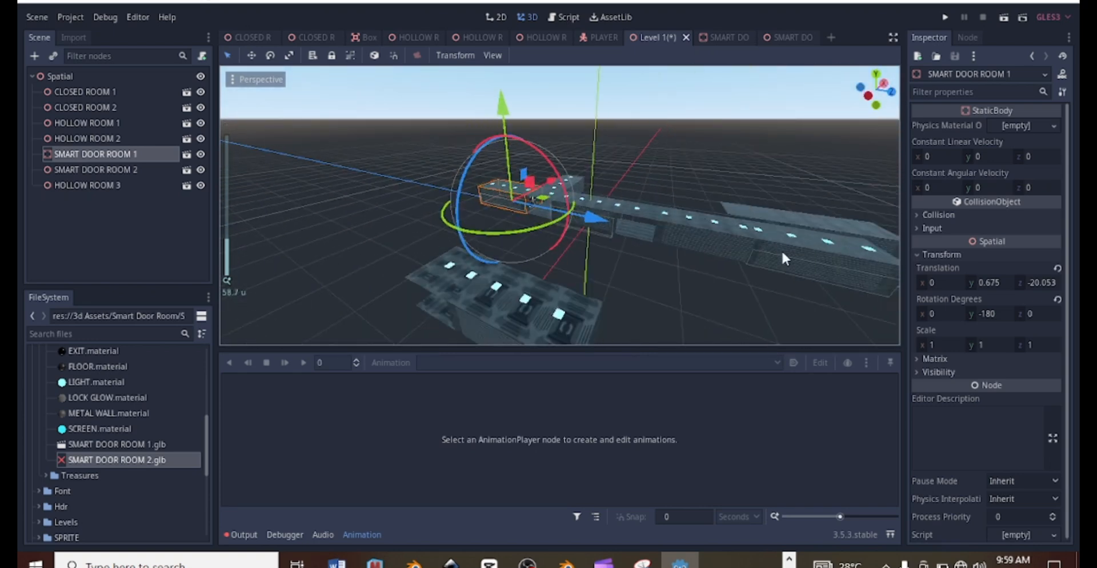
Select CLOSED ROOM 1 and set its Y rotation to 90 degrees
middle_drag(781, 250, 503, 215)
scroll(595, 206, up, 2)
click(521, 230)
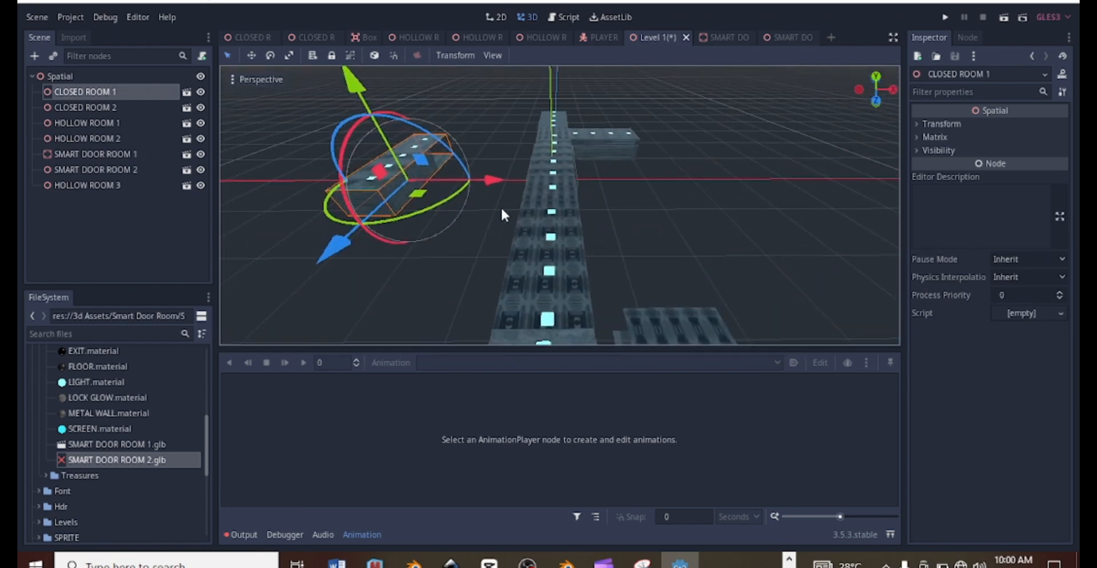
click(932, 125)
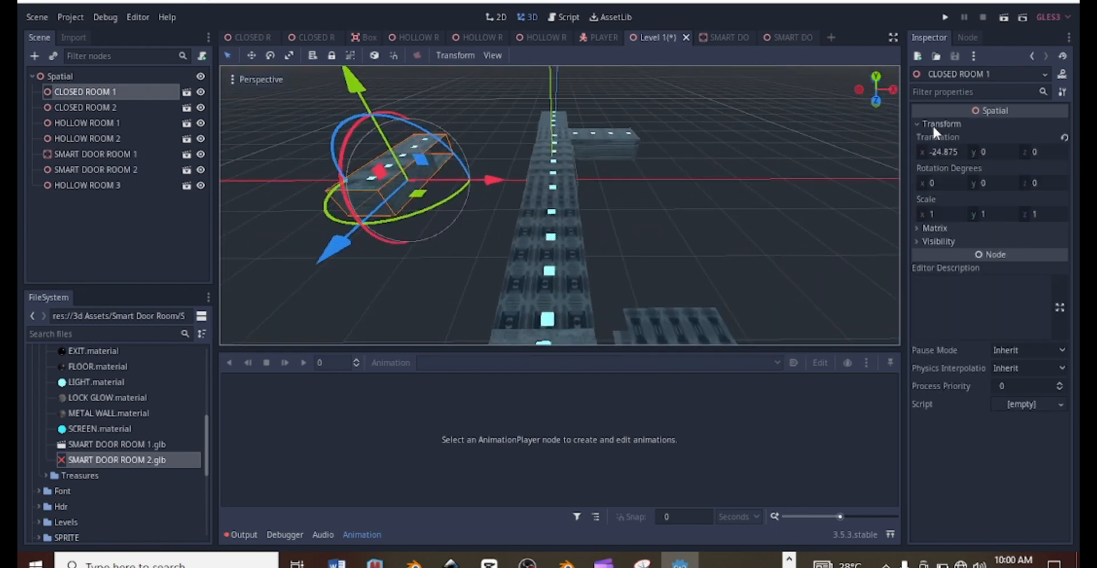
click(1004, 183)
text(90)
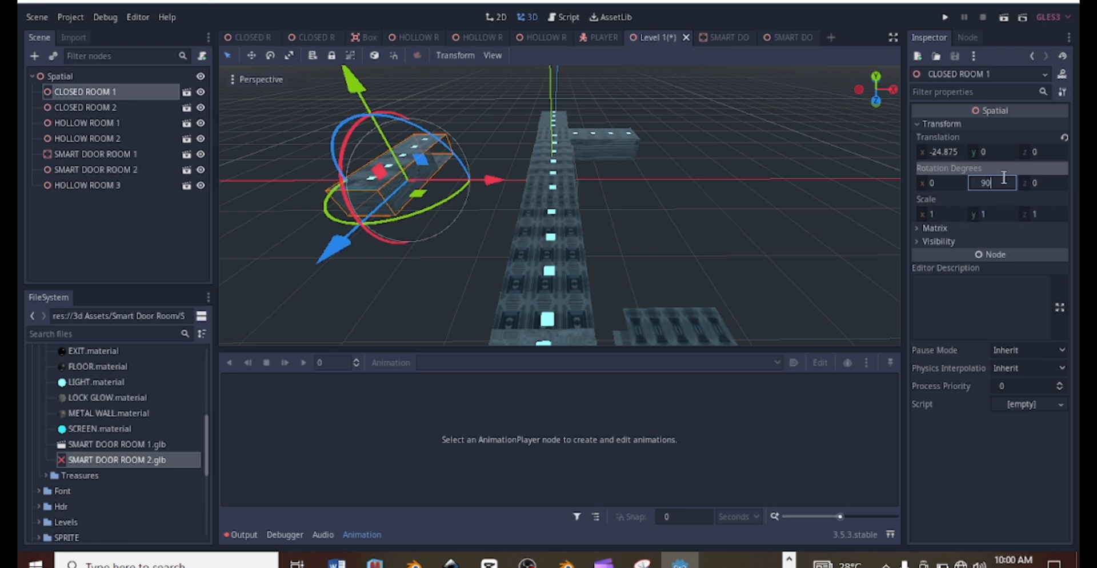
key(Return)
Delete the CLOSED ROOM 1 node from the scene
mouse_move(519, 197)
middle_down()
mouse_move(667, 149)
mouse_move(611, 184)
mouse_move(662, 159)
mouse_move(608, 159)
mouse_move(615, 175)
mouse_move(657, 174)
mouse_move(495, 188)
mouse_move(514, 194)
middle_up()
scroll(611, 178, up, 6)
scroll(662, 159, down, 6)
scroll(609, 159, up, 8)
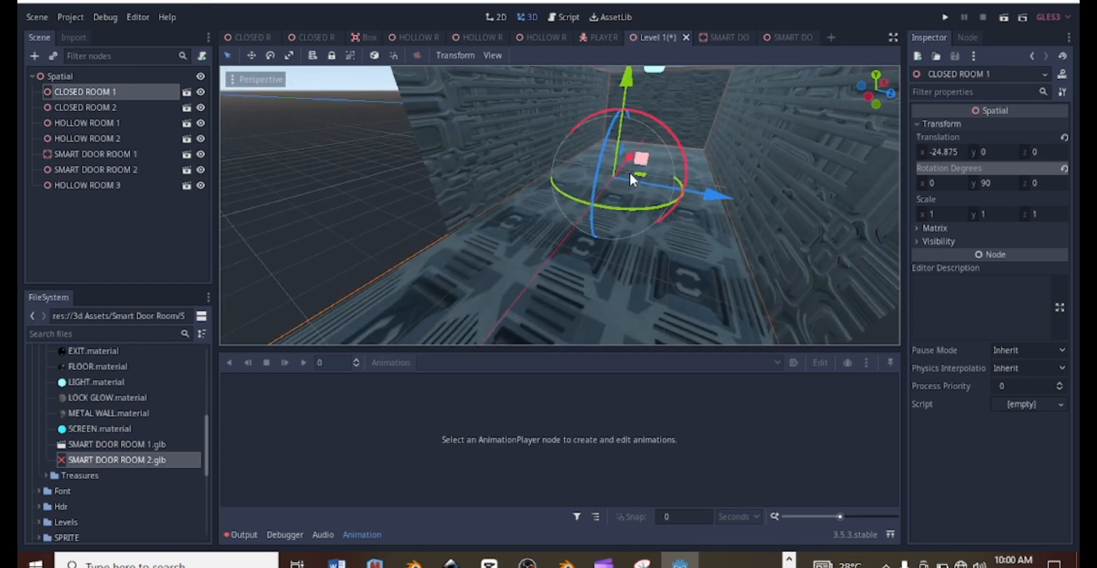
scroll(630, 170, down, 6)
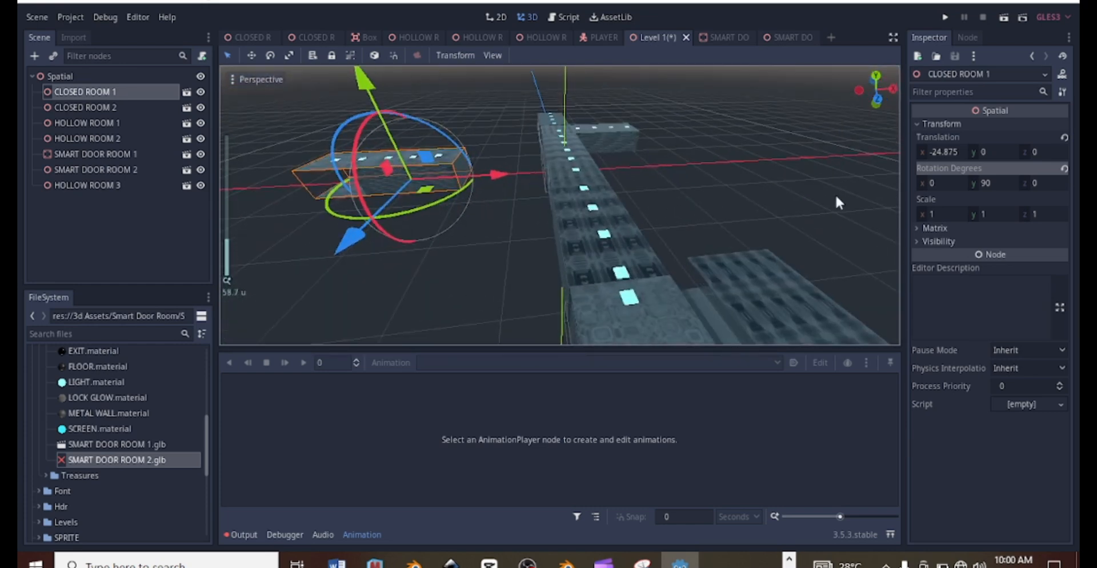
right_click(85, 90)
click(145, 525)
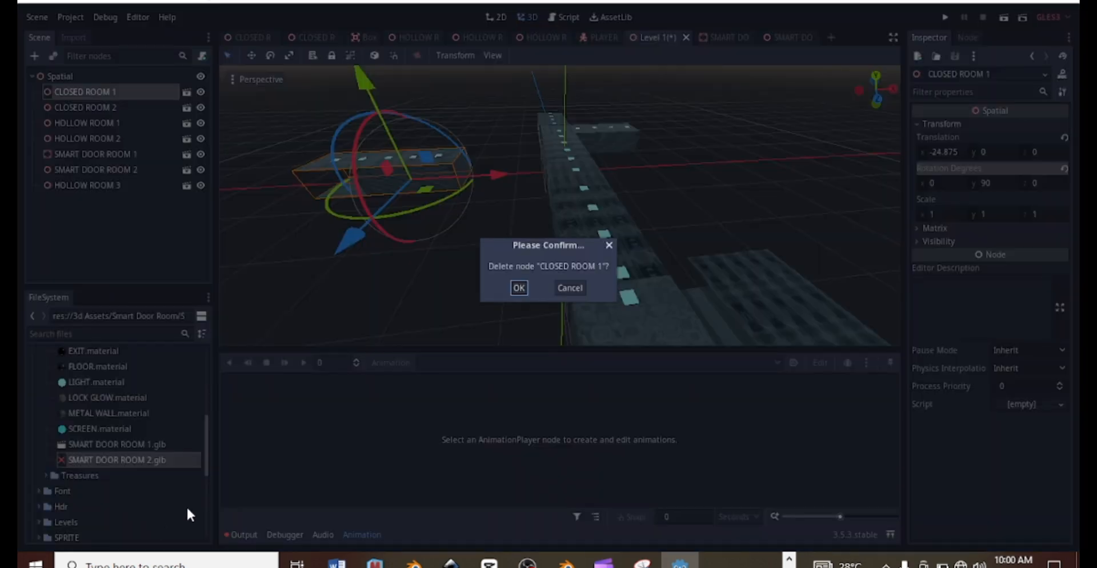
click(518, 288)
Select HOLLOW ROOM 2 and try to reposition it beside the corridor
scroll(534, 266, down, 5)
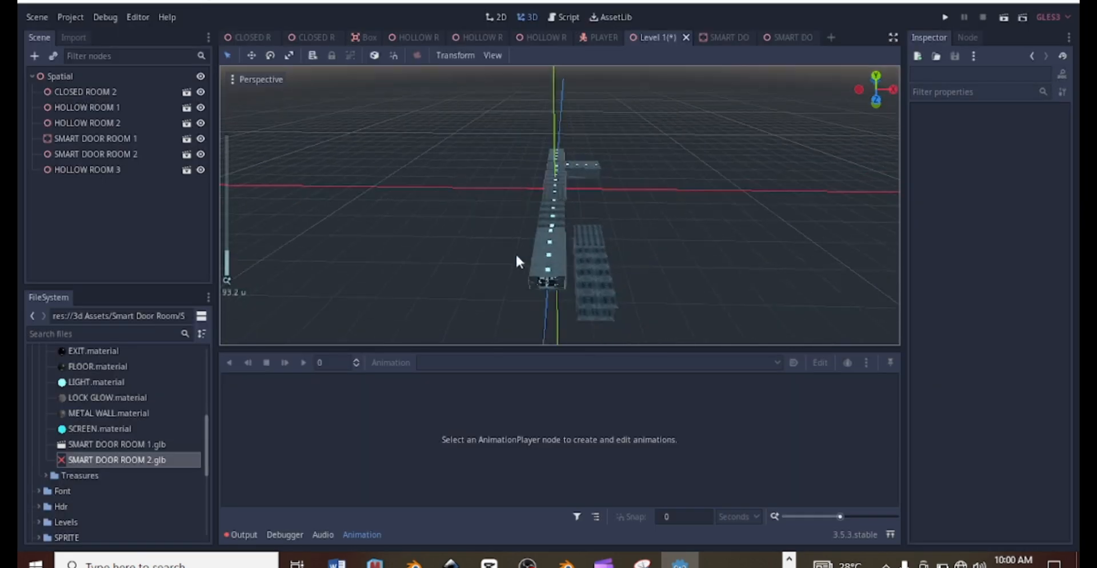
middle_drag(519, 262, 443, 246)
click(471, 252)
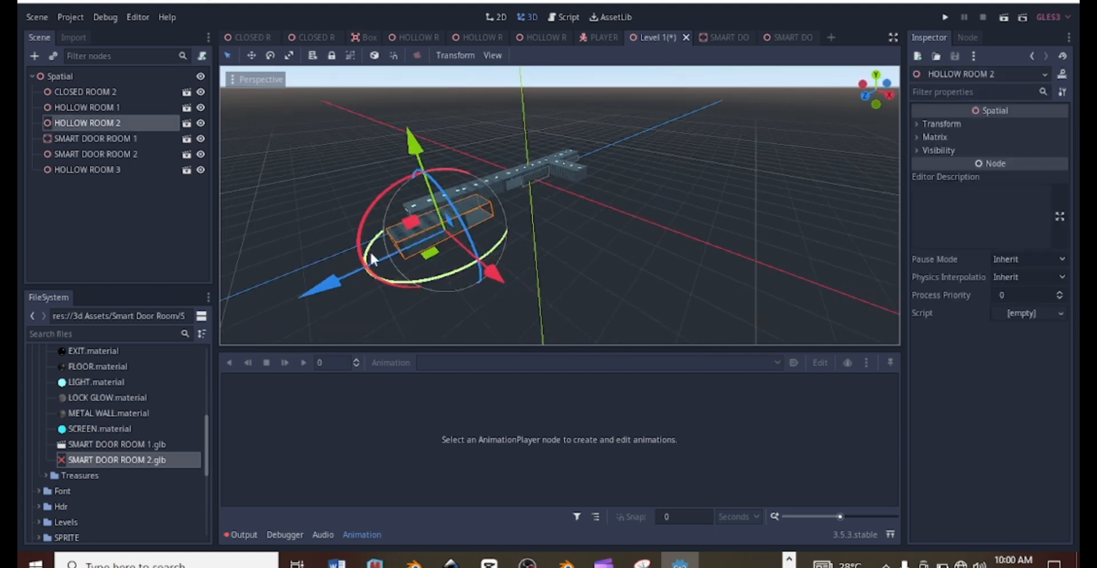
drag(373, 258, 406, 249)
Delete the HOLLOW ROOM 2 node from the scene
scroll(591, 238, up, 6)
middle_drag(591, 238, 673, 189)
middle_drag(585, 171, 584, 213)
scroll(615, 227, up, 6)
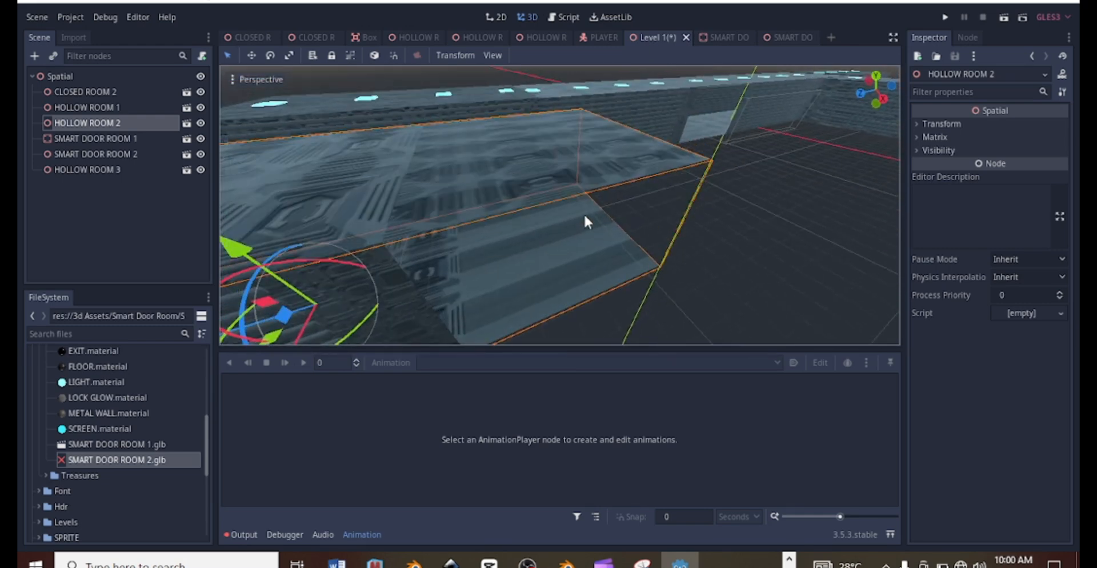
scroll(584, 214, down, 3)
middle_drag(496, 184, 693, 197)
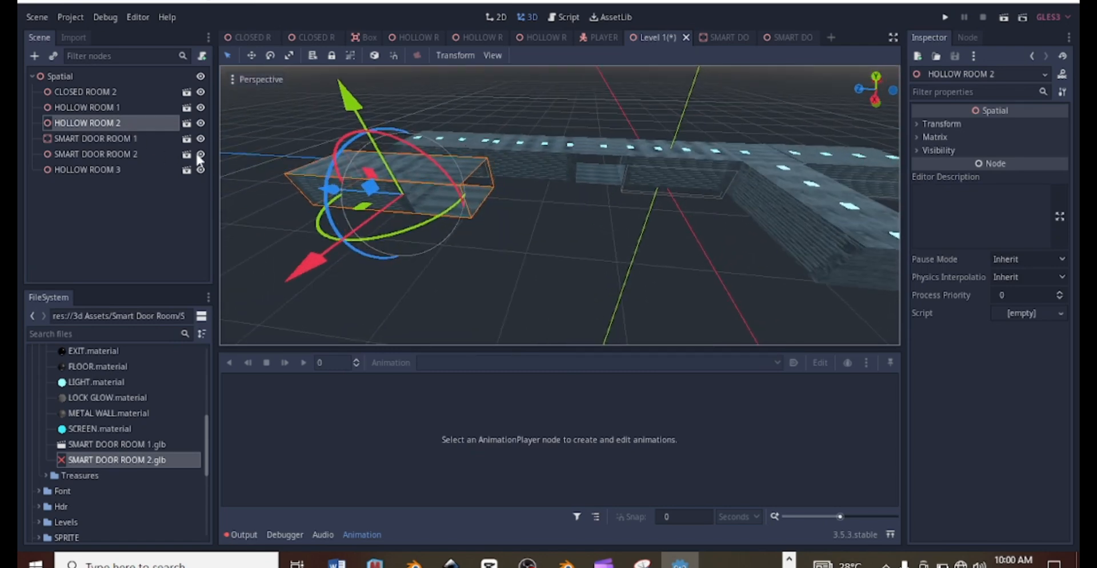
key(Delete)
click(520, 287)
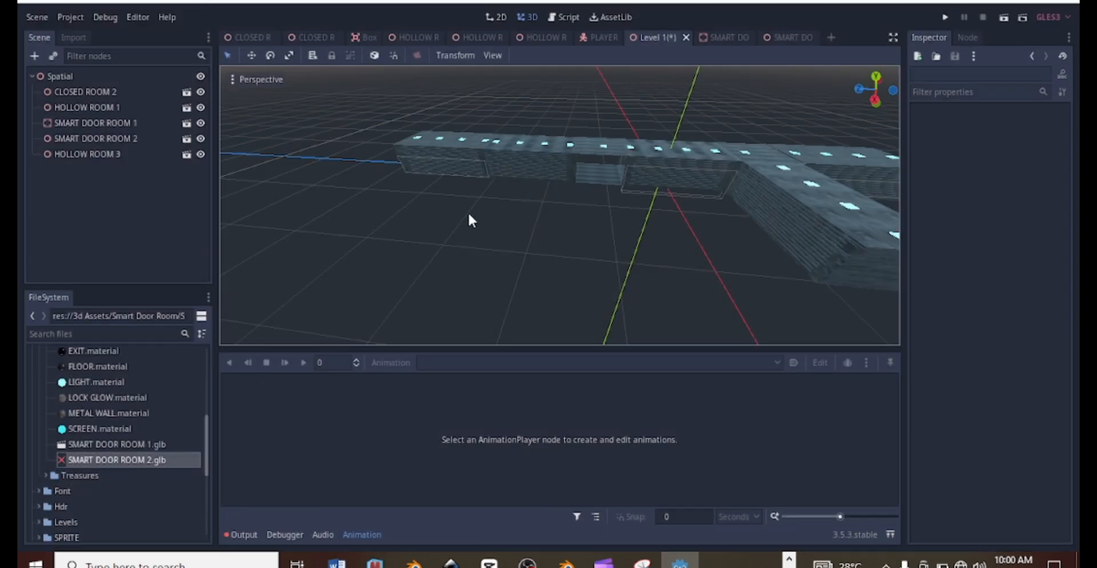
Duplicate CLOSED ROOM 2 and move the copy along the Z axis toward the corridor's other side opening
middle_drag(470, 220, 592, 238)
scroll(628, 212, up, 5)
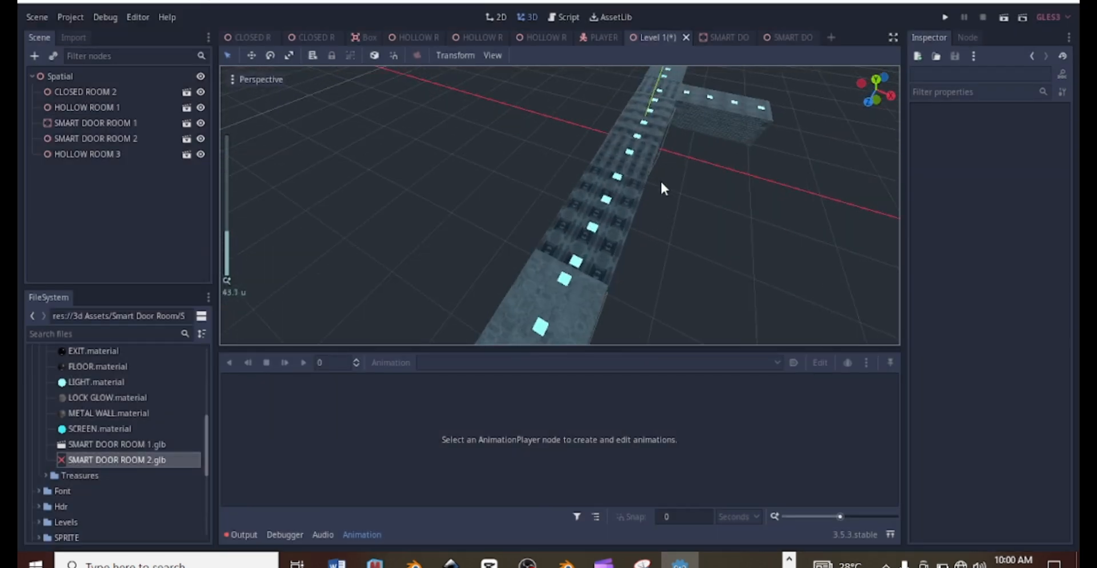
middle_drag(663, 188, 560, 207)
click(631, 160)
middle_drag(582, 139, 128, 186)
scroll(595, 142, up, 3)
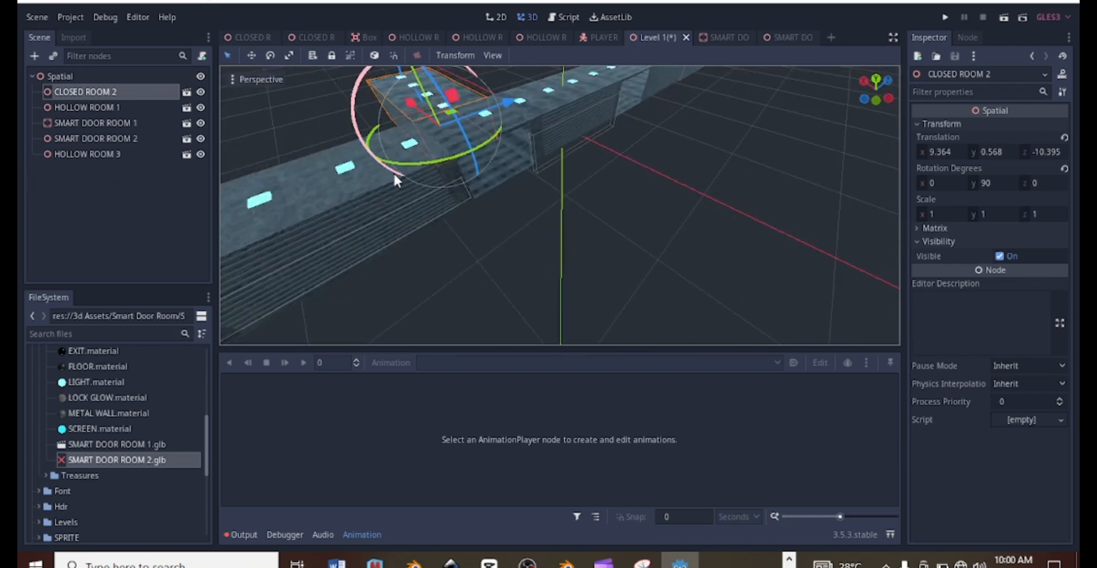
key(ctrl+d)
middle_drag(466, 98, 483, 234)
drag(498, 183, 607, 123)
Fine-tune the copied closed room's Z position so its entrance lines up with the corridor's side opening
middle_drag(606, 122, 107, 161)
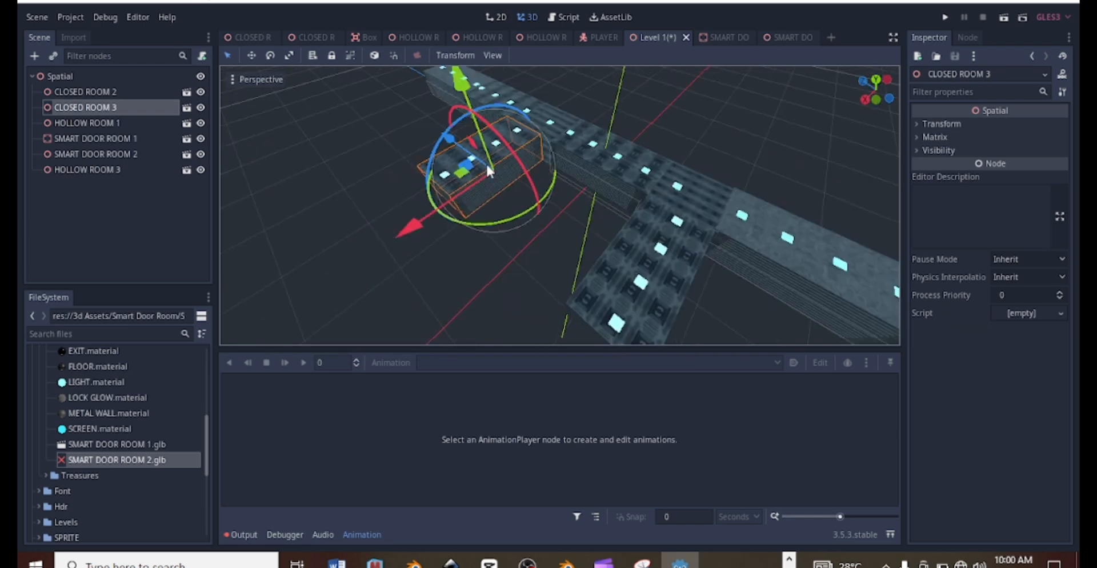
scroll(508, 227, down, 3)
middle_drag(508, 229, 613, 223)
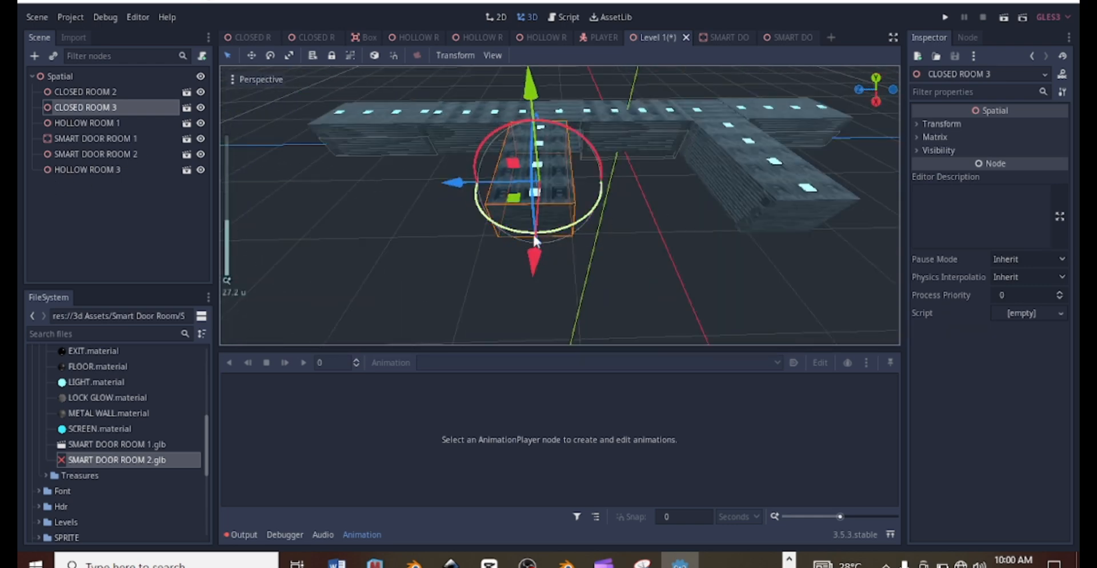
middle_drag(533, 232, 499, 201)
scroll(548, 180, up, 2)
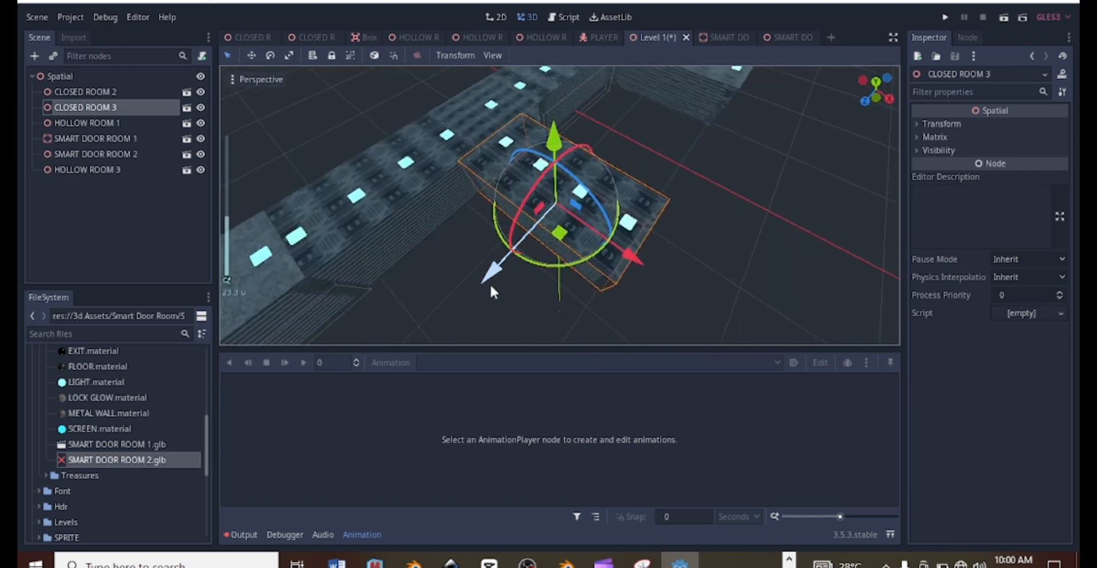
drag(490, 279, 511, 264)
scroll(512, 264, up, 8)
shift+middle_drag(512, 264, 569, 53)
middle_drag(588, 147, 700, 252)
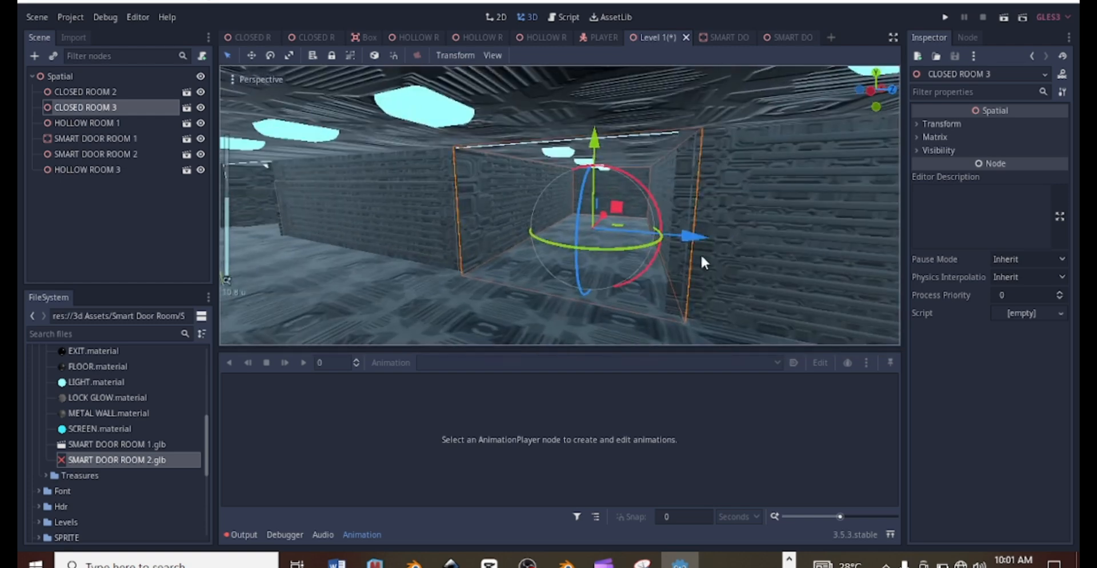
drag(683, 236, 679, 238)
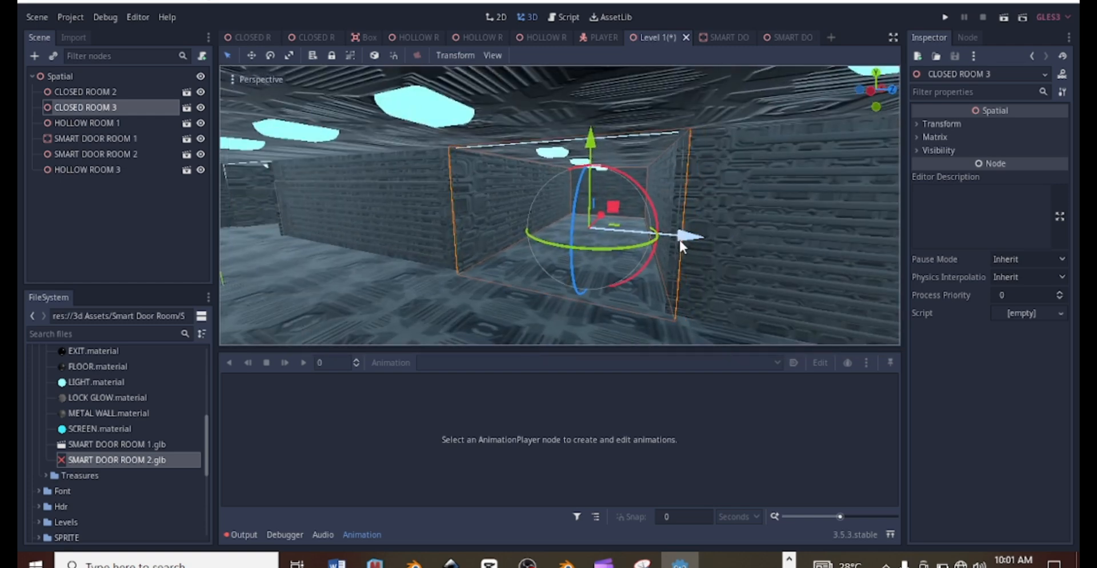
Duplicate the newly placed closed room beside the corridor
middle_drag(679, 238, 493, 292)
scroll(495, 297, down, 8)
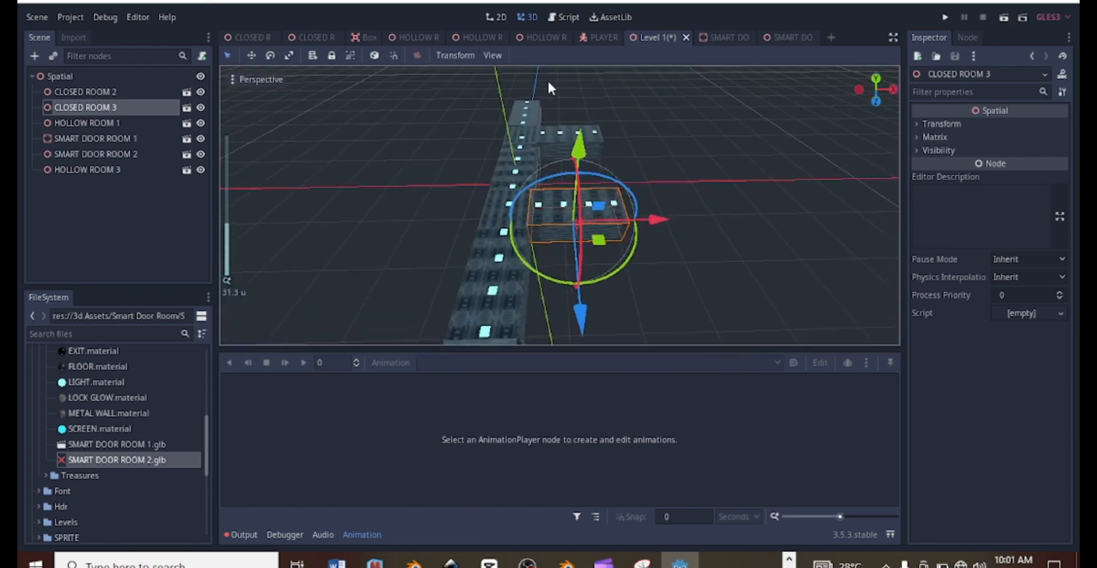
key(ctrl+d)
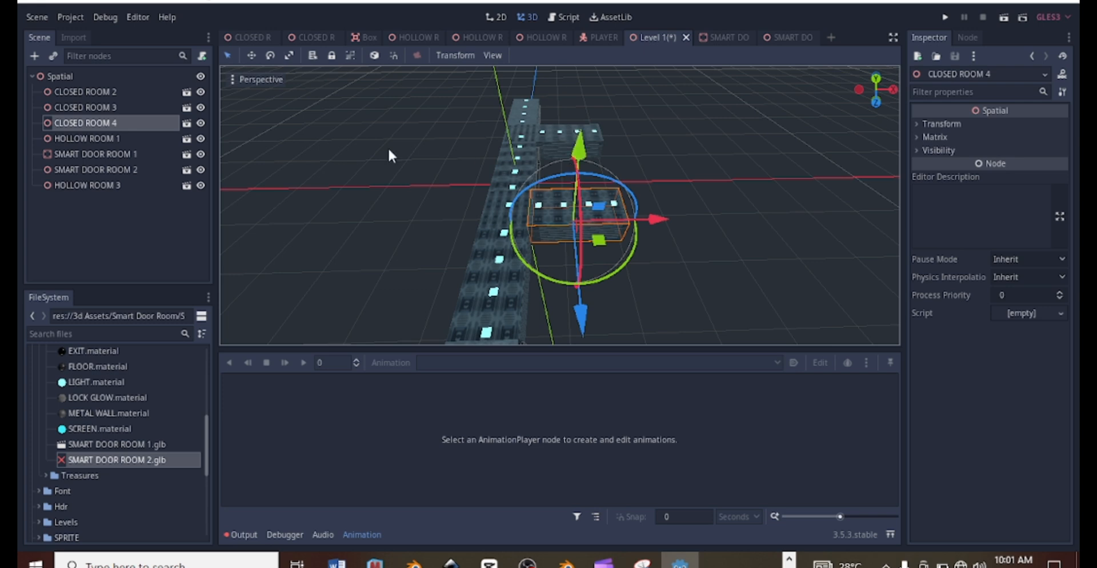
Move CLOSED ROOM 4 along the X axis to the opposite side of the corridor
drag(662, 218, 546, 219)
scroll(566, 200, up, 2)
shift+middle_drag(574, 184, 670, 183)
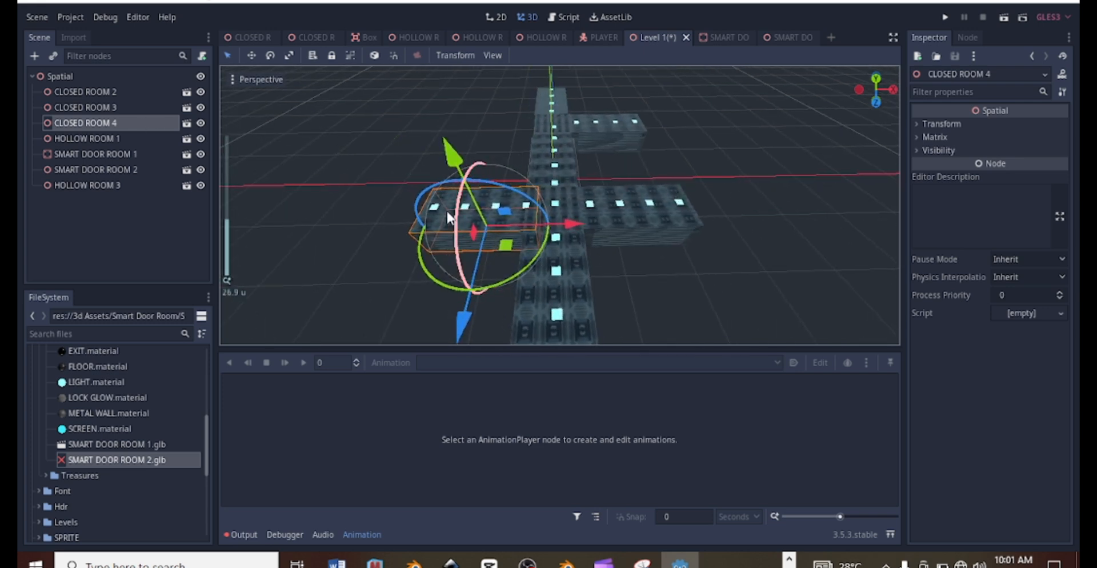
Set CLOSED ROOM 4's Y rotation to -90 degrees so its entrance faces the corridor
click(940, 124)
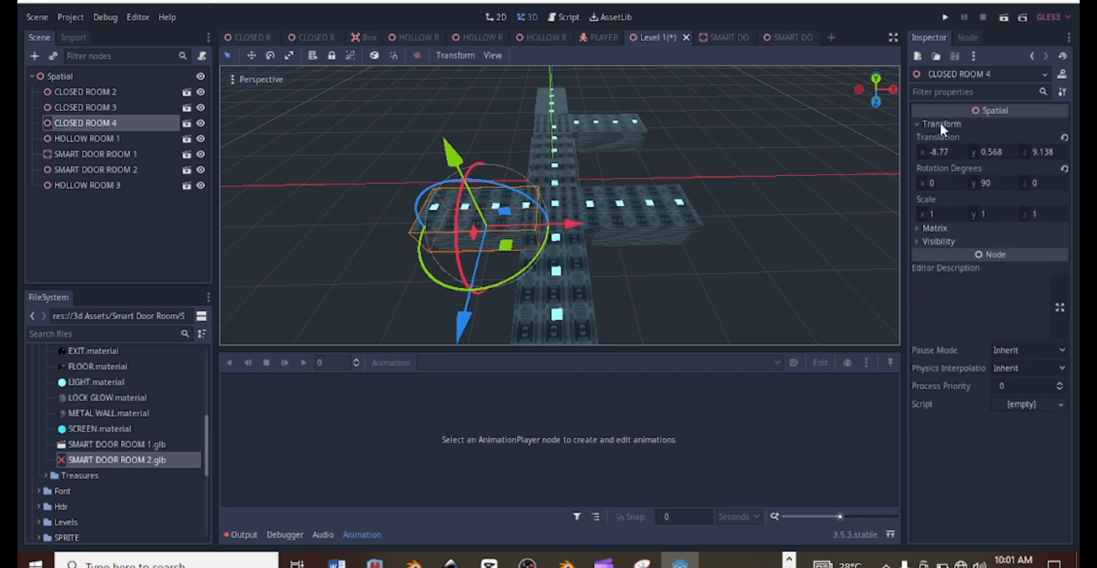
click(1006, 183)
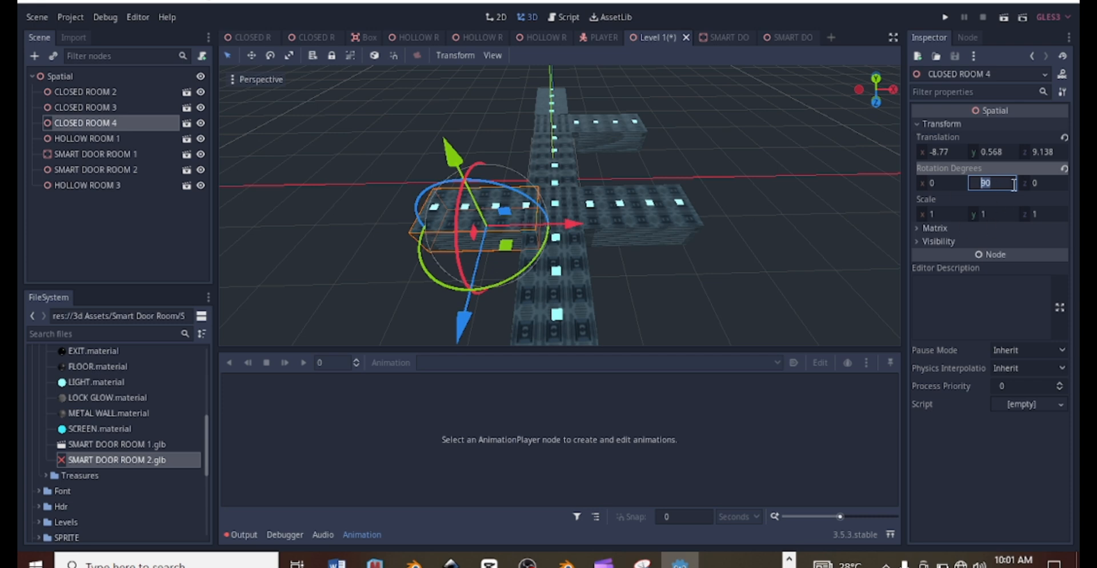
click(1000, 198)
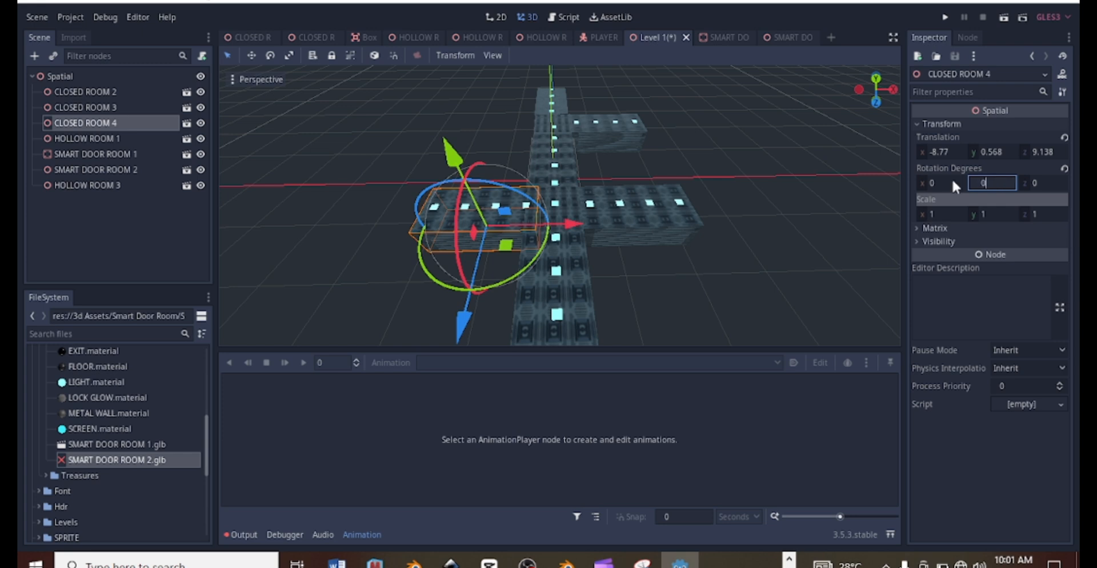
text(0)
key(Return)
click(1000, 183)
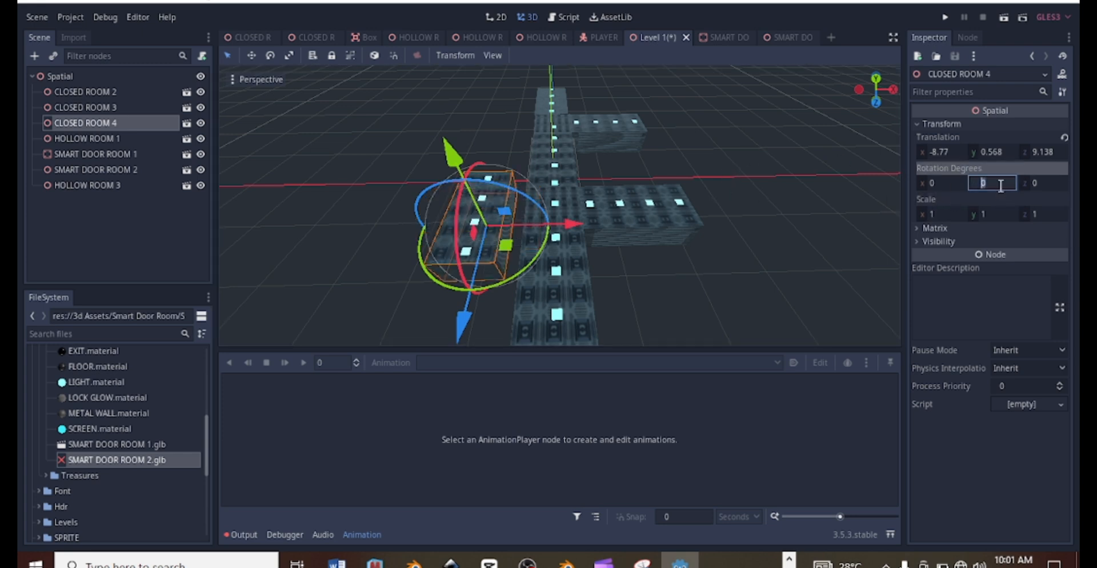
key(Return)
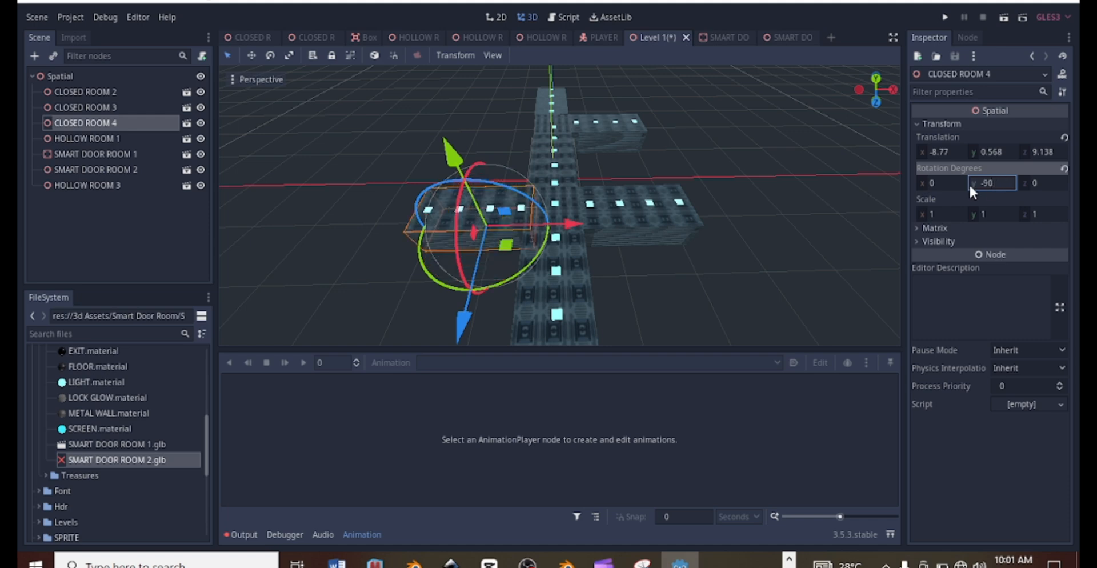
Fine-tune CLOSED ROOM 4's X position so its entrance meets the corridor's side opening
scroll(570, 221, up, 3)
middle_drag(571, 222, 595, 211)
scroll(594, 212, up, 4)
drag(515, 252, 505, 262)
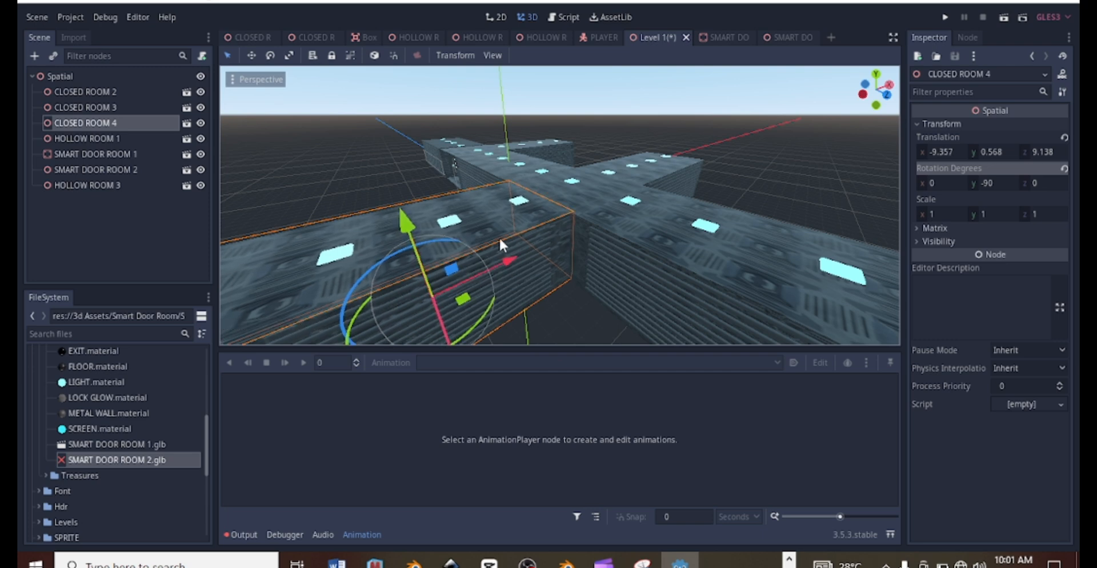
middle_drag(522, 231, 481, 238)
mouse_move(505, 236)
mouse_down()
mouse_move(493, 238)
mouse_move(510, 235)
mouse_up()
middle_drag(509, 235, 673, 264)
scroll(677, 178, up, 10)
scroll(688, 174, down, 2)
scroll(655, 291, down, 6)
Duplicate CLOSED ROOM 4 and move the copy along the Z axis to the corridor's other side opening
key(ctrl+d)
scroll(653, 281, down, 5)
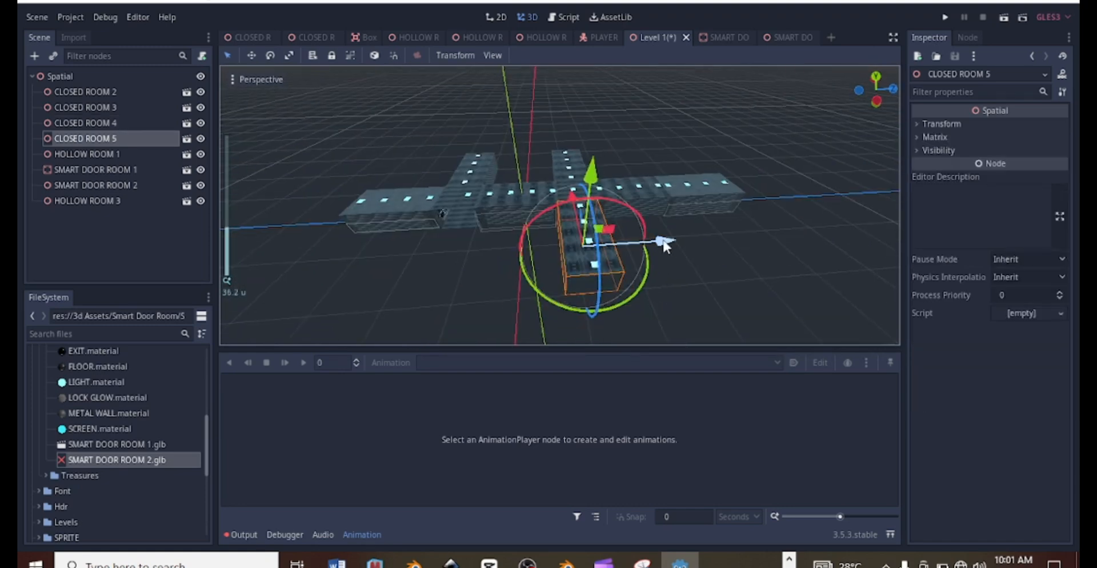
drag(663, 245, 533, 242)
middle_drag(533, 242, 622, 268)
scroll(622, 269, up, 2)
scroll(690, 260, up, 10)
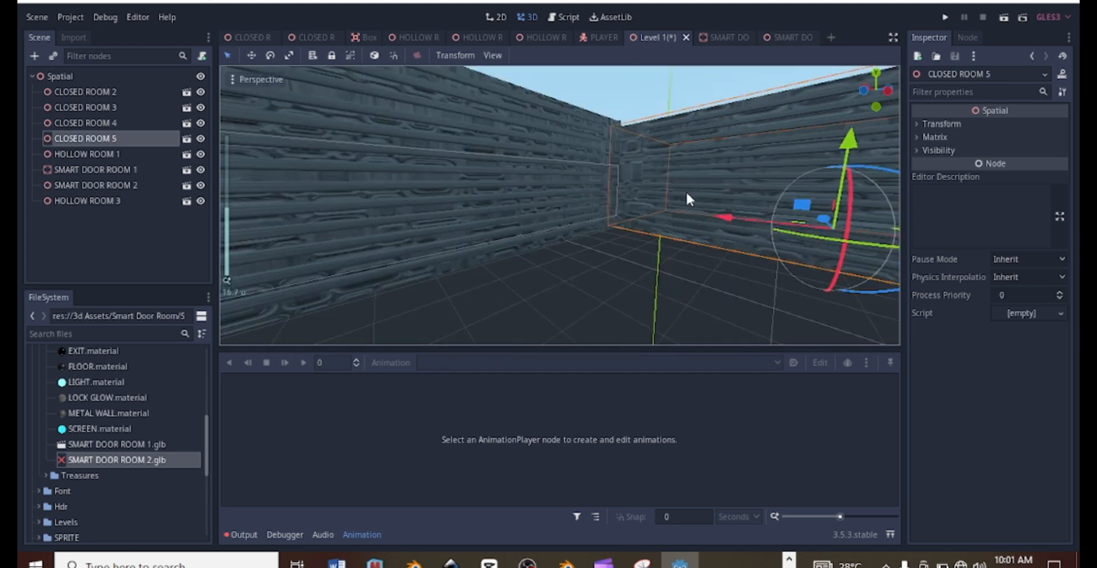
Nudge the copied closed room along the X axis to adjust its fit against the corridor's side wall
middle_drag(686, 191, 587, 176)
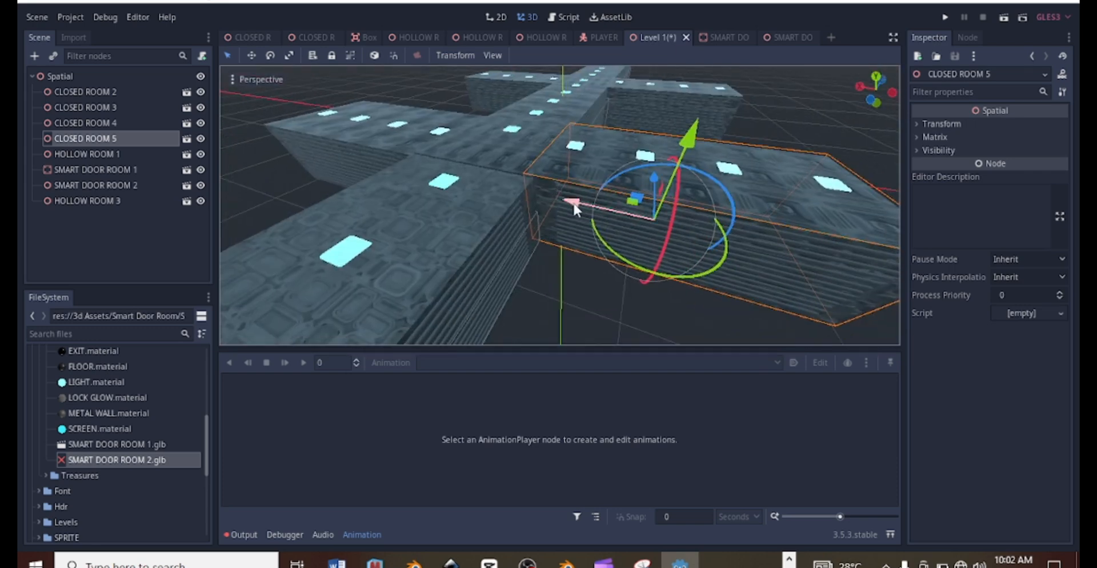
drag(574, 203, 575, 212)
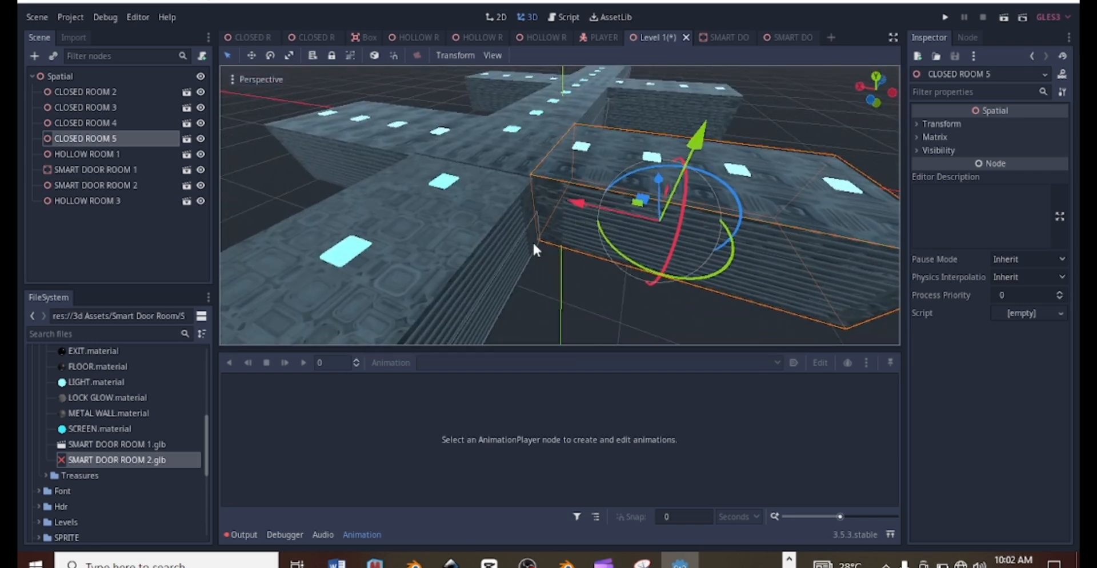
scroll(533, 243, up, 10)
middle_drag(533, 243, 594, 160)
scroll(583, 200, down, 6)
scroll(605, 172, down, 5)
scroll(567, 194, down, 7)
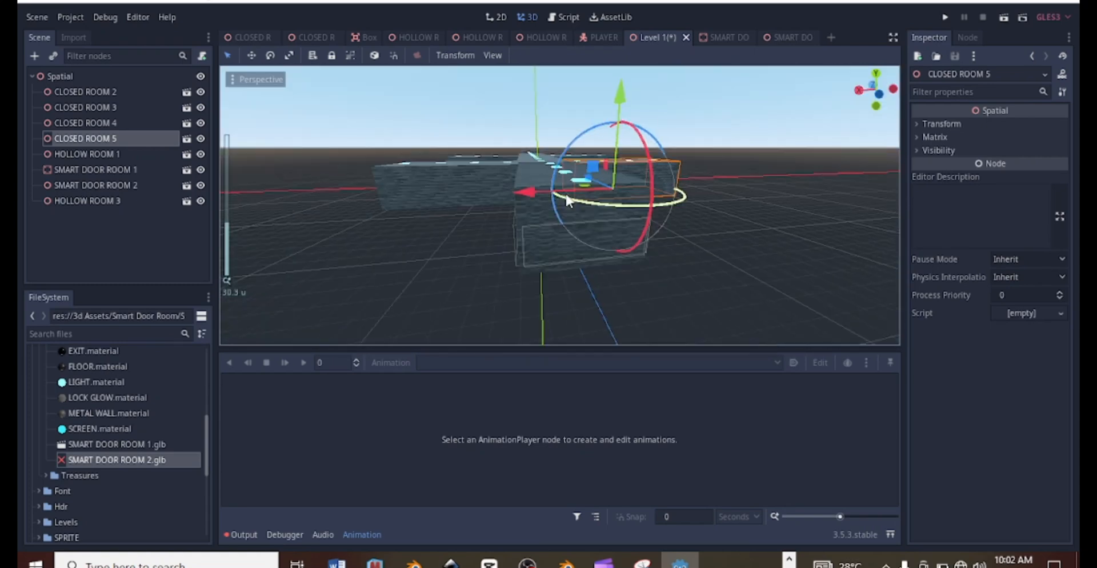
Inspect the corridor's interior and the junctions where the closed rooms connect to it
middle_drag(568, 200, 879, 245)
middle_drag(622, 222, 810, 119)
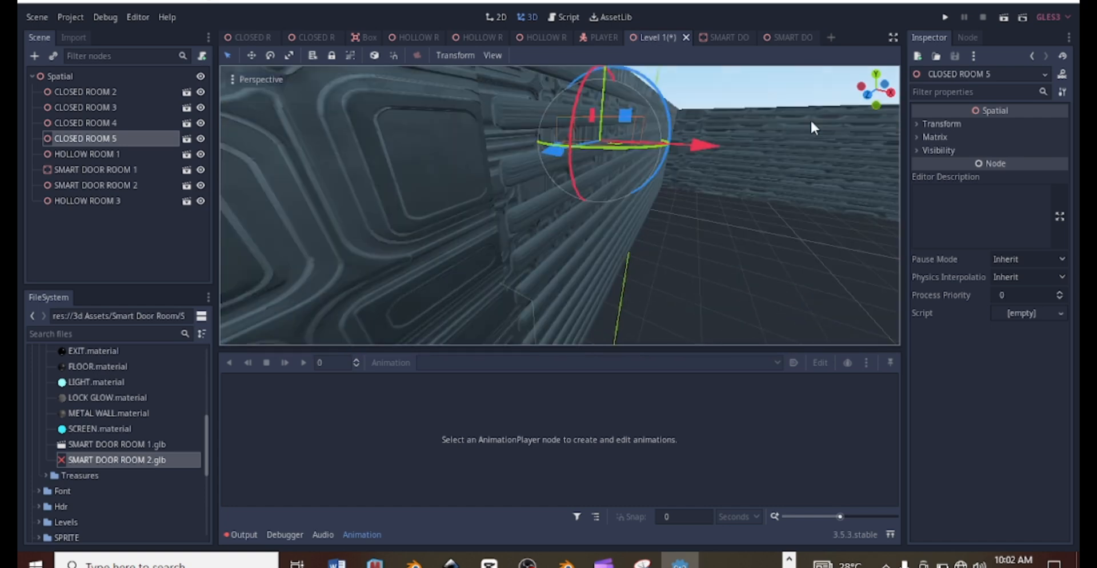
scroll(666, 160, down, 2)
scroll(664, 156, down, 2)
mouse_move(664, 156)
middle_down()
mouse_move(684, 156)
mouse_move(684, 143)
mouse_move(654, 172)
mouse_move(690, 175)
mouse_move(644, 174)
mouse_move(660, 188)
mouse_move(659, 174)
middle_up()
scroll(658, 182, up, 2)
scroll(659, 180, up, 4)
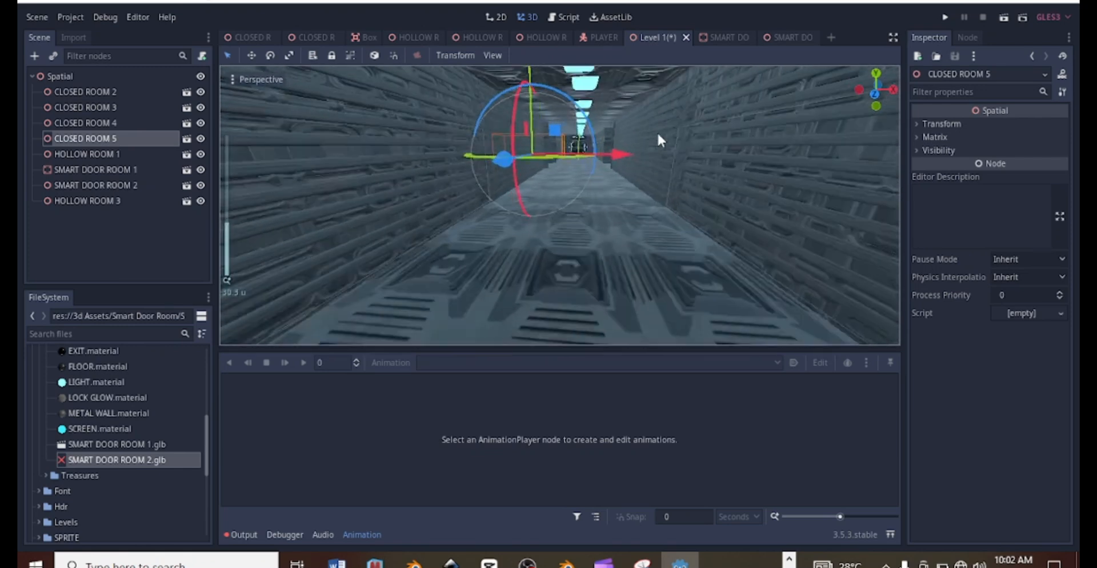
shift+middle_drag(659, 137, 441, 228)
scroll(646, 183, up, 5)
scroll(697, 202, up, 4)
scroll(520, 248, up, 2)
scroll(440, 228, up, 3)
scroll(489, 287, up, 15)
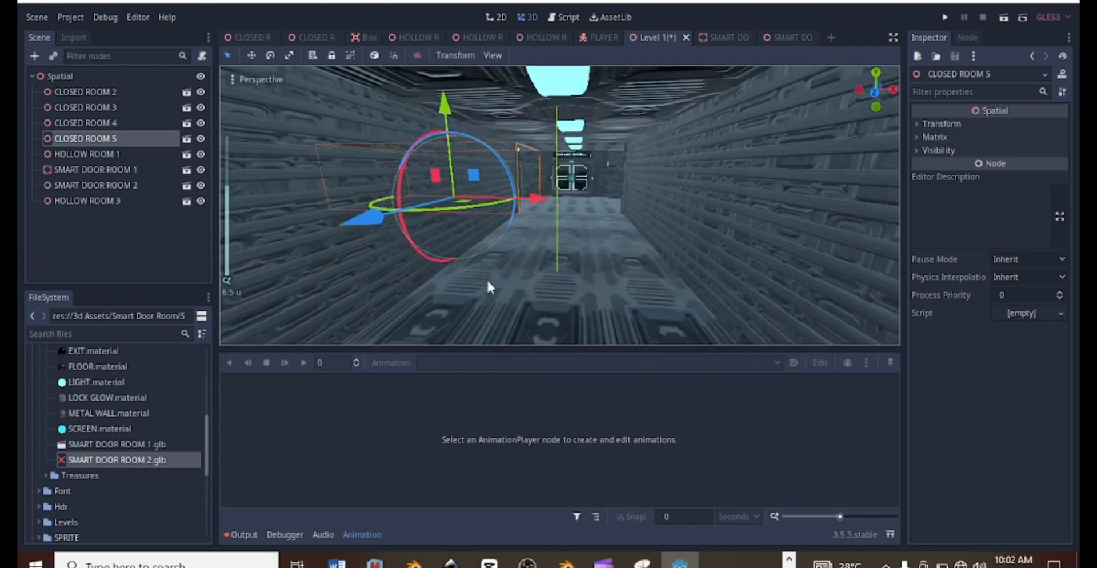
scroll(525, 276, down, 20)
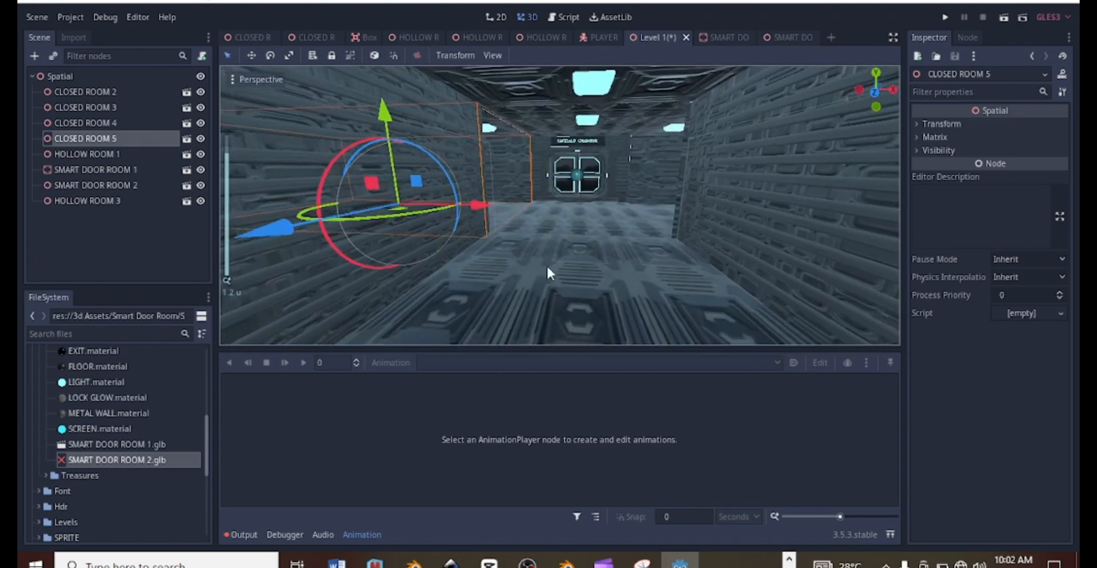
Examine the EMERALD CHAMBER door and the walls of the adjoining side rooms up close
middle_drag(625, 239, 451, 224)
scroll(320, 220, down, 8)
middle_drag(316, 225, 597, 205)
scroll(493, 261, up, 9)
middle_drag(303, 260, 290, 243)
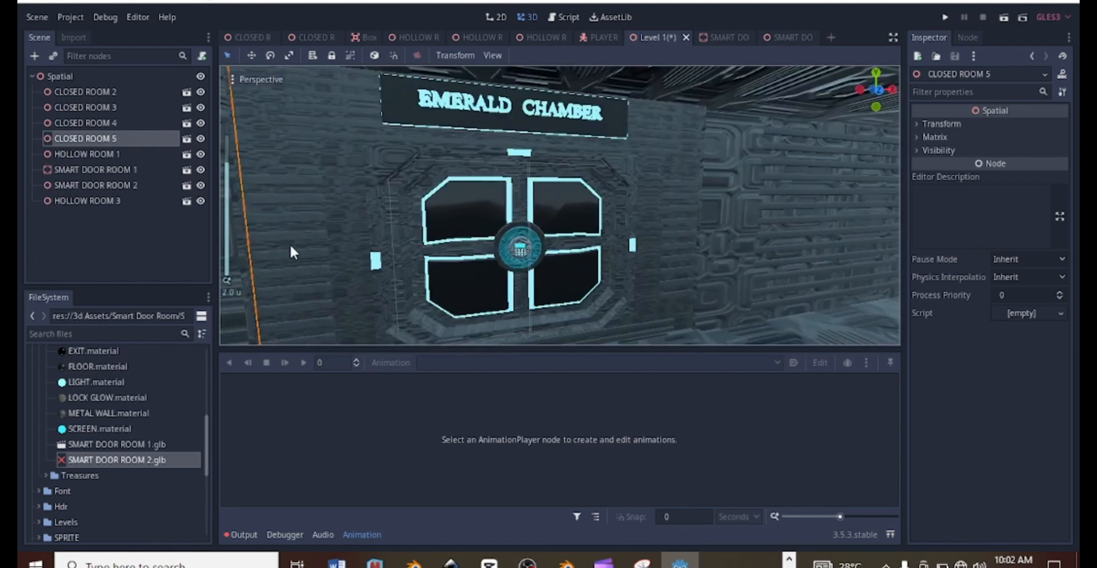
scroll(407, 226, down, 10)
middle_drag(410, 224, 480, 205)
scroll(697, 277, up, 10)
scroll(480, 205, up, 2)
scroll(495, 275, down, 15)
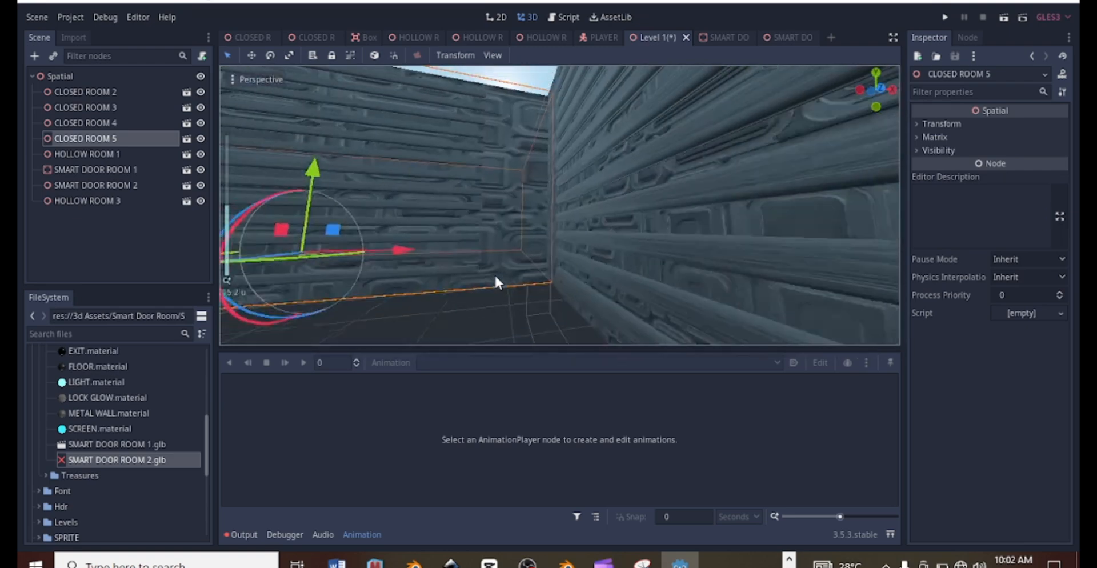
middle_drag(494, 276, 501, 309)
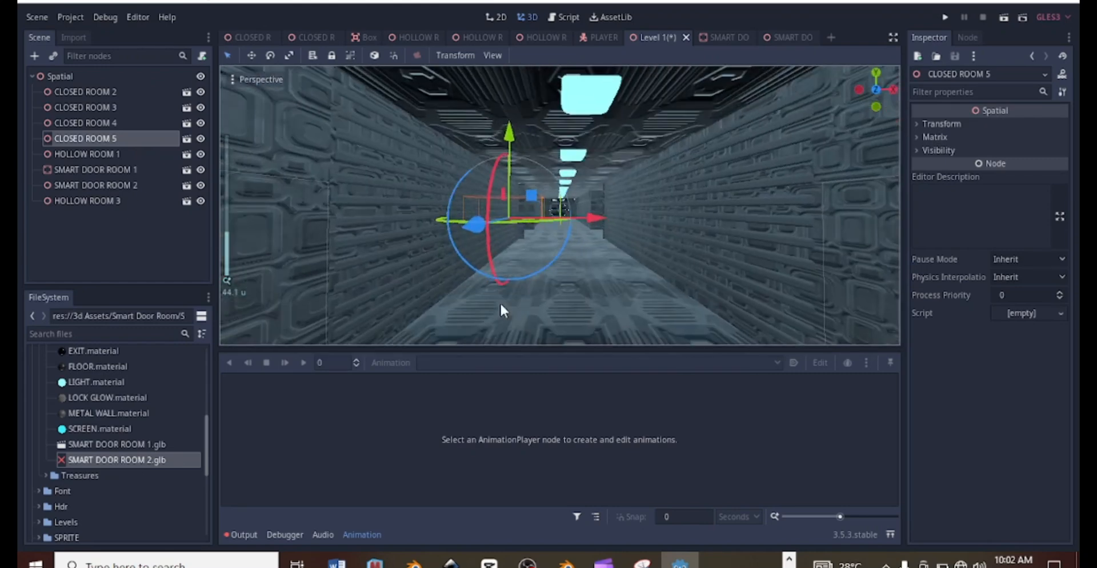
Save the Level 1 scene
scroll(501, 308, down, 3)
key(ctrl+s)
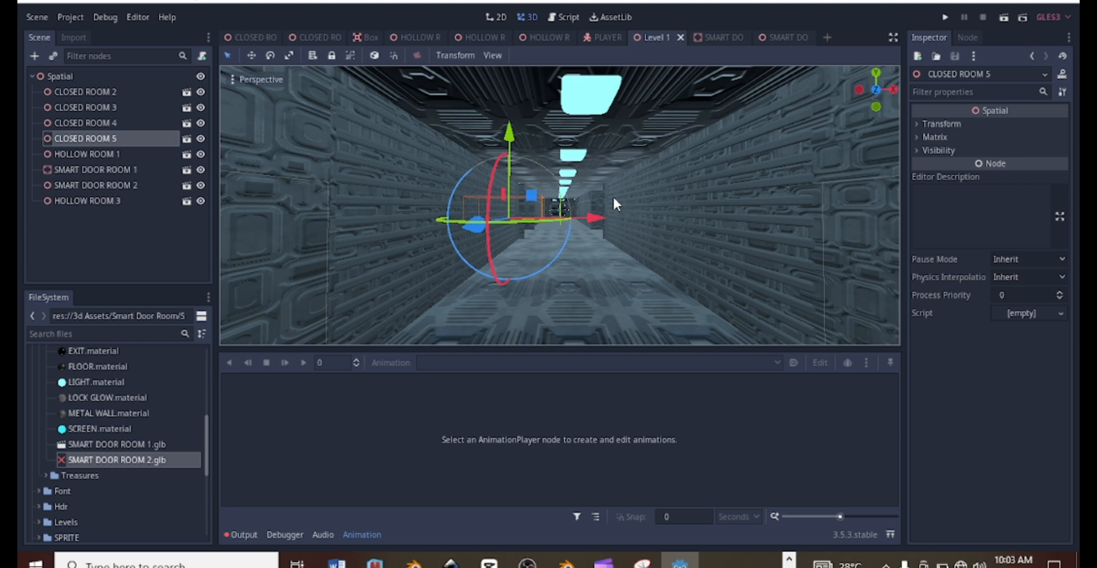
Review the assembled level's overall layout from above and along the inside of the main corridor
scroll(614, 198, down, 5)
scroll(614, 197, up, 3)
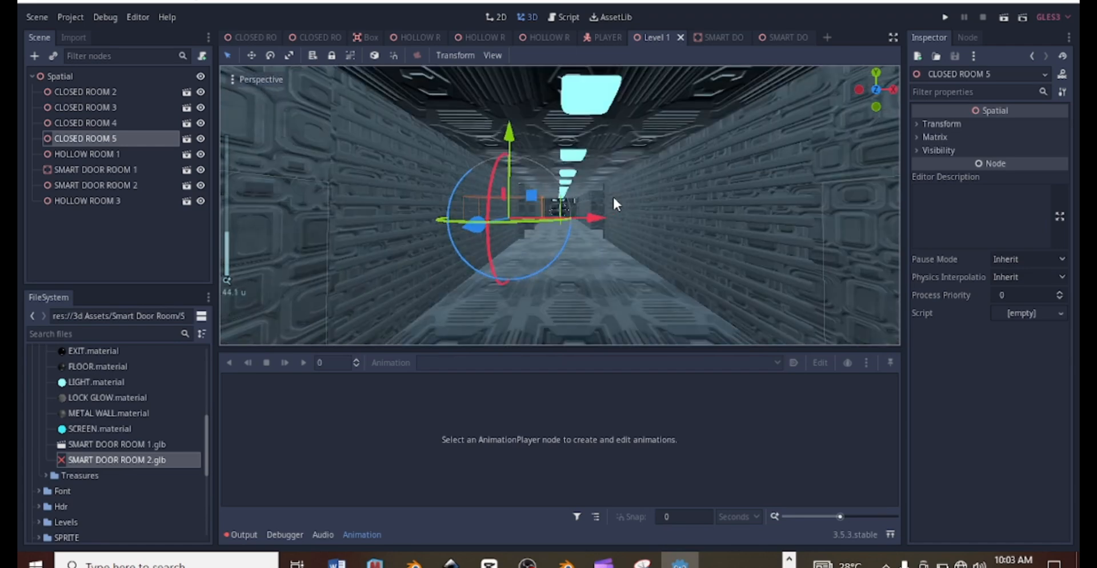
scroll(613, 194, down, 5)
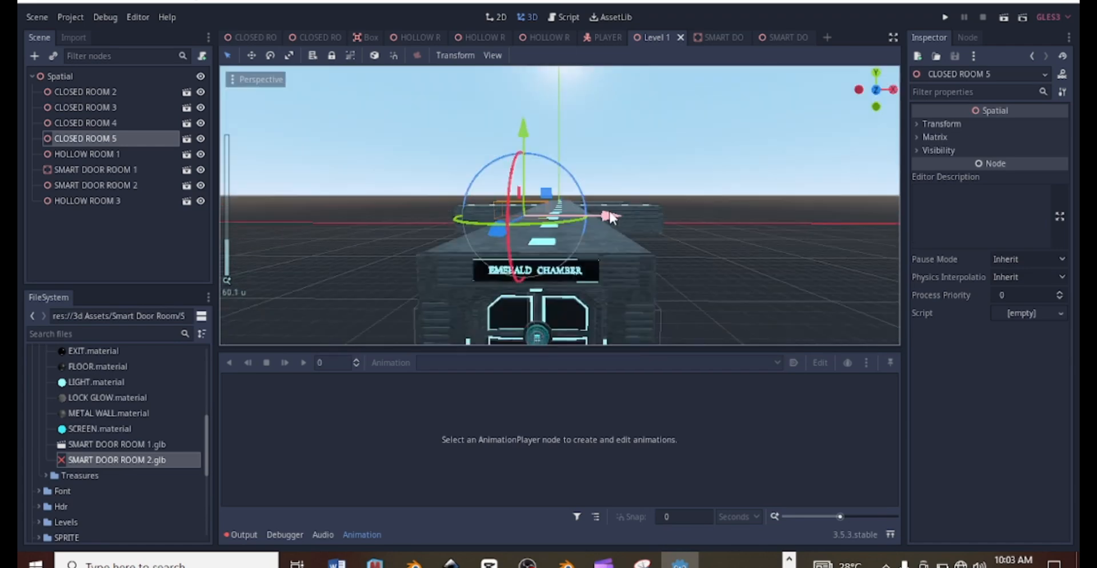
scroll(615, 231, up, 1)
scroll(615, 230, down, 3)
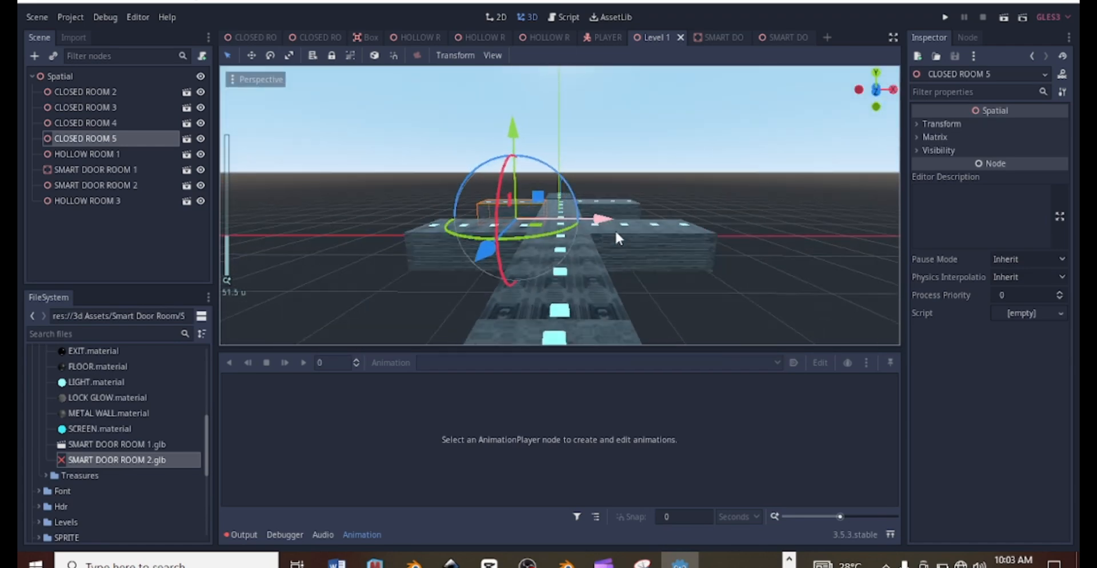
middle_drag(615, 230, 619, 294)
scroll(612, 72, up, 3)
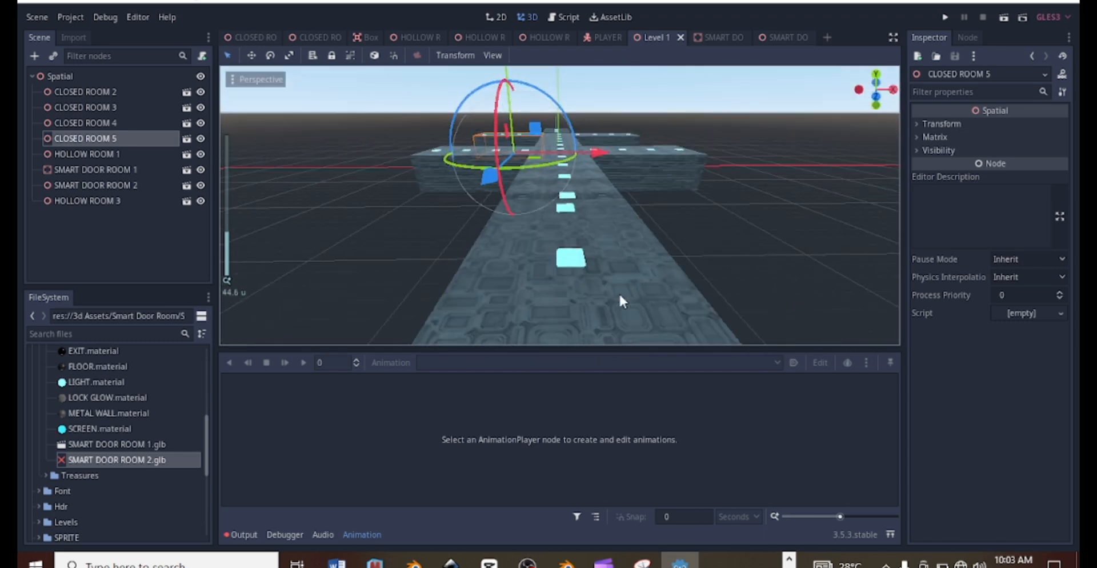
scroll(620, 293, up, 5)
mouse_move(630, 240)
middle_down()
mouse_move(633, 276)
mouse_move(639, 244)
middle_up()
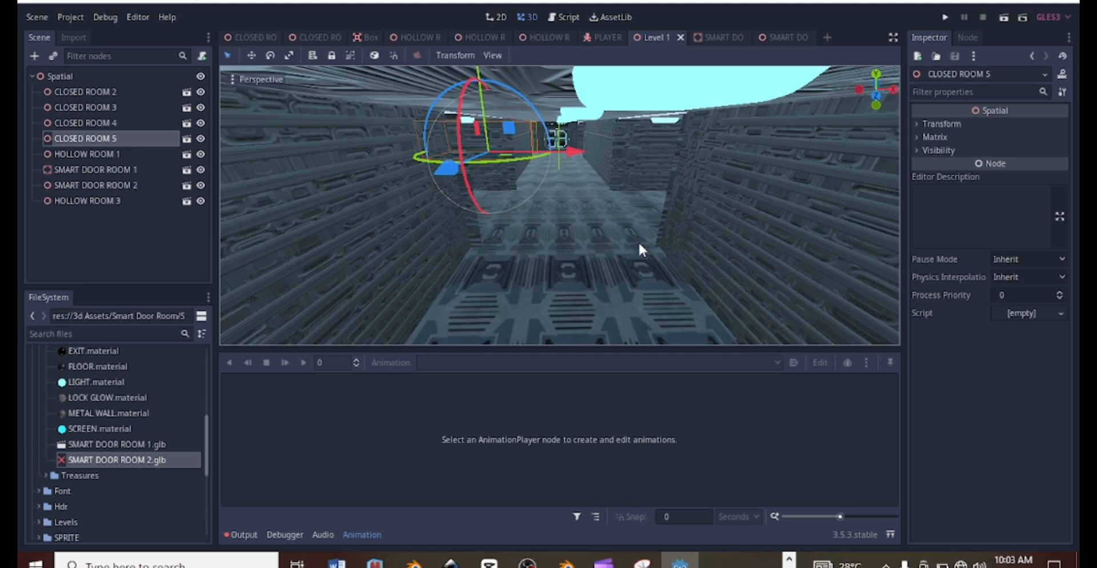
middle_drag(639, 241, 636, 180)
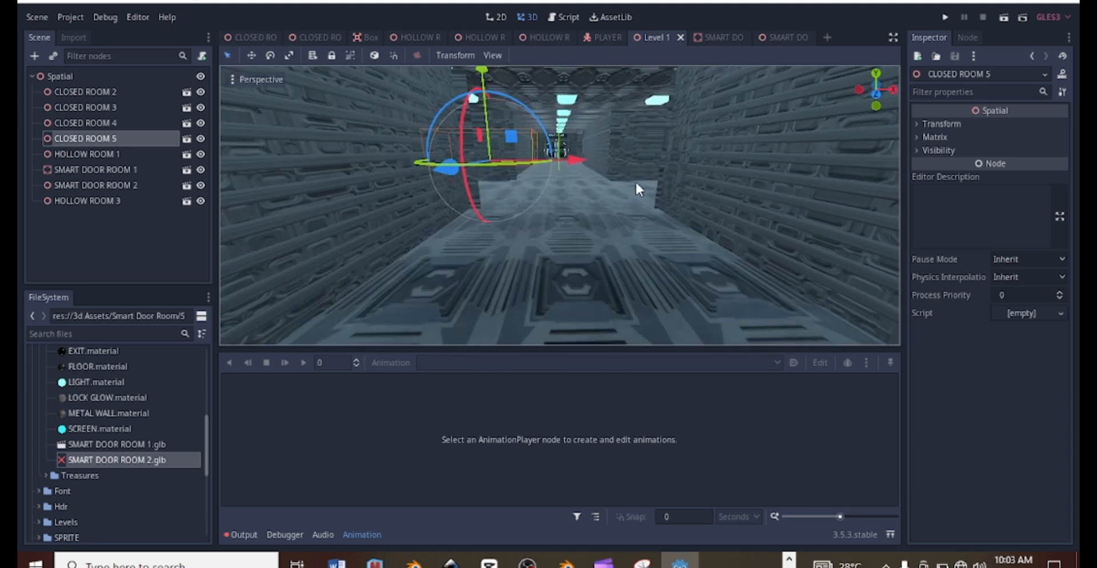
scroll(619, 191, up, 3)
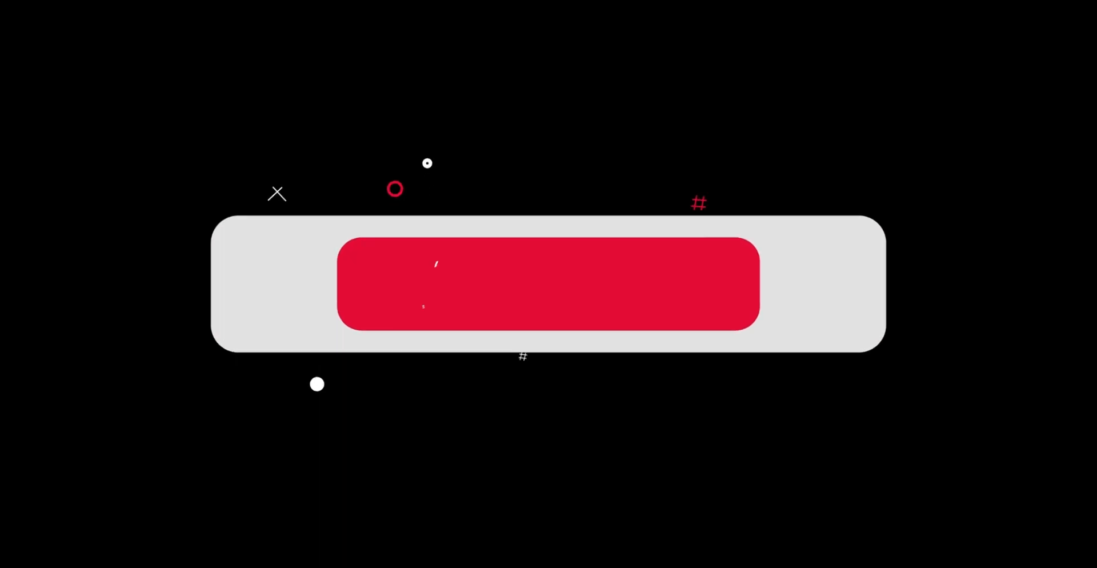